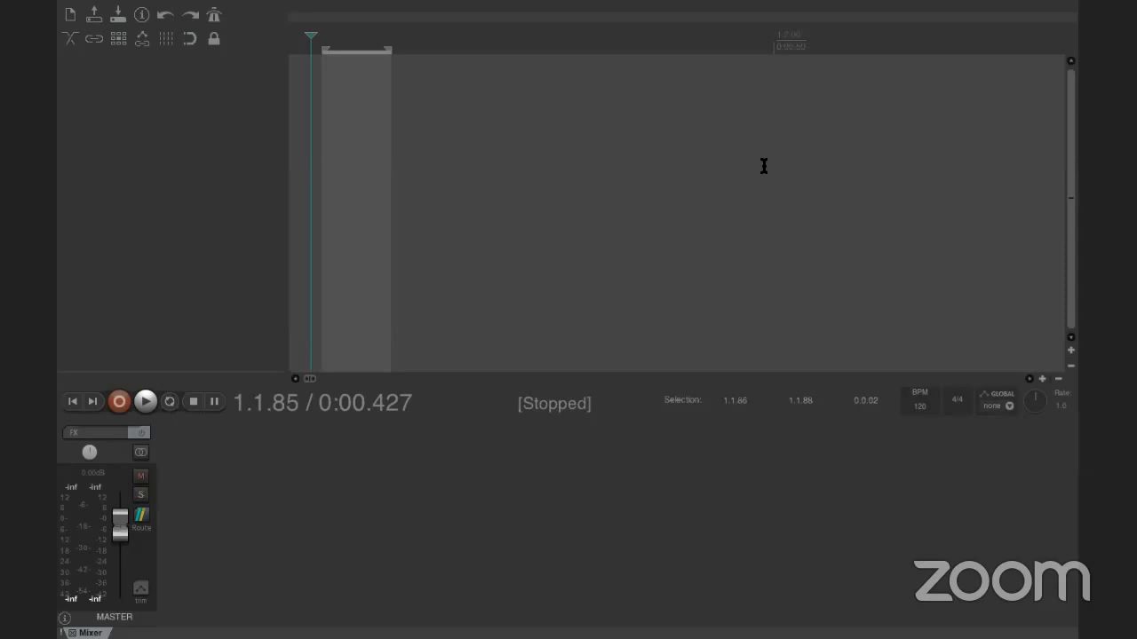
Switch to the desktop, move the notes window clear of the RISE & SHINE FESTIVAL folder window, and return to REAPER.
mouse_move(622, 5)
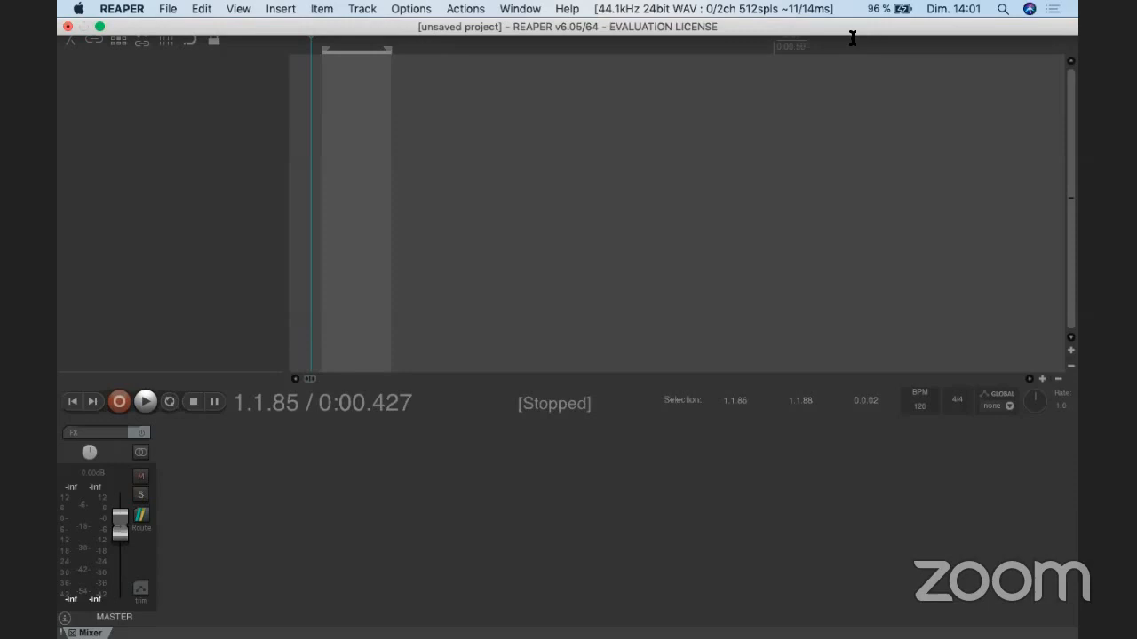
key(ctrl+Up)
click(621, 345)
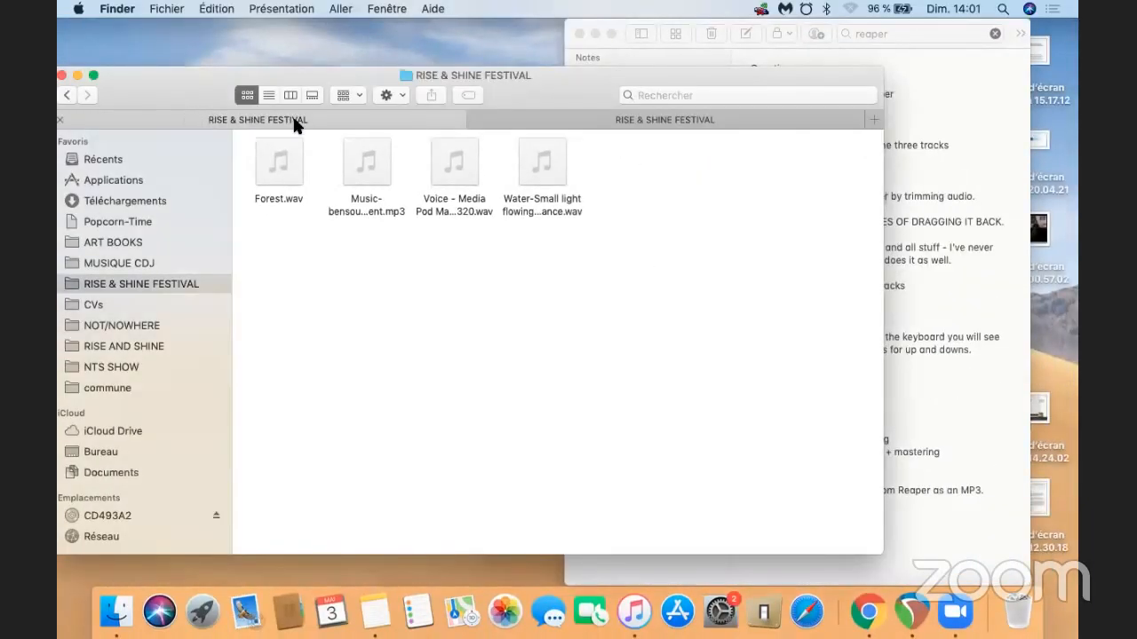
drag(930, 21, 586, 570)
key(ctrl+Up)
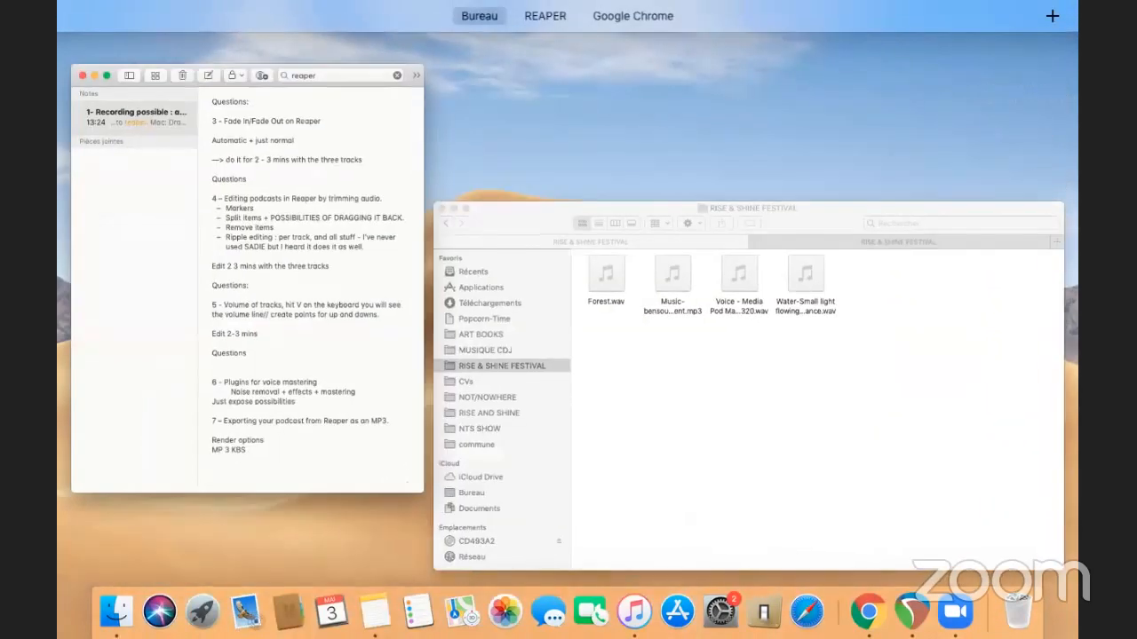
click(254, 277)
key(ctrl+Up)
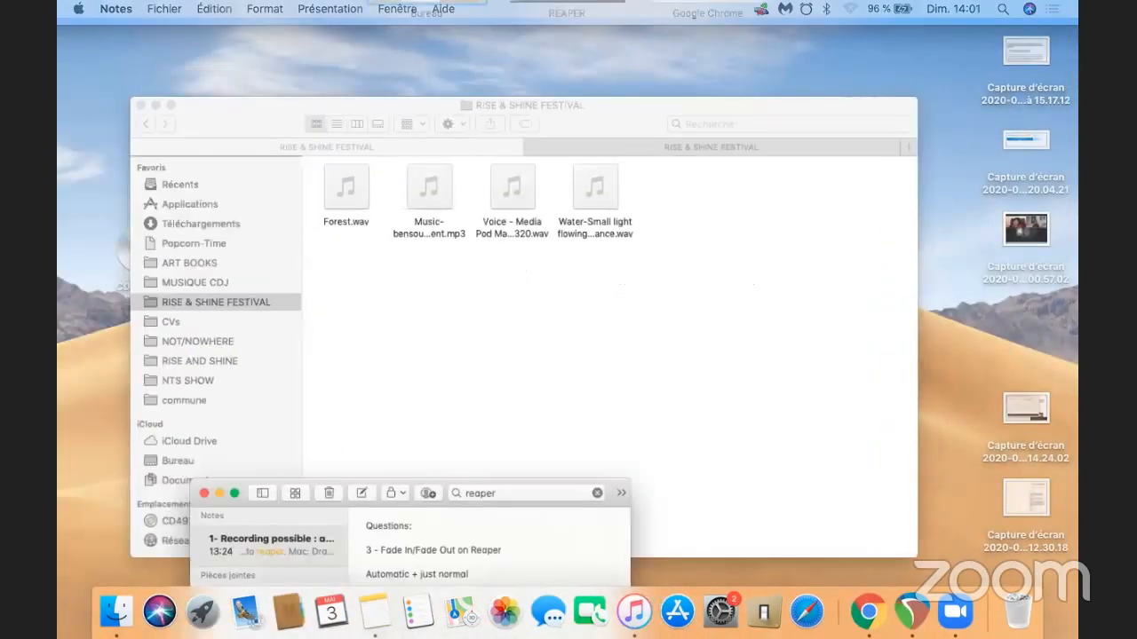
click(551, 59)
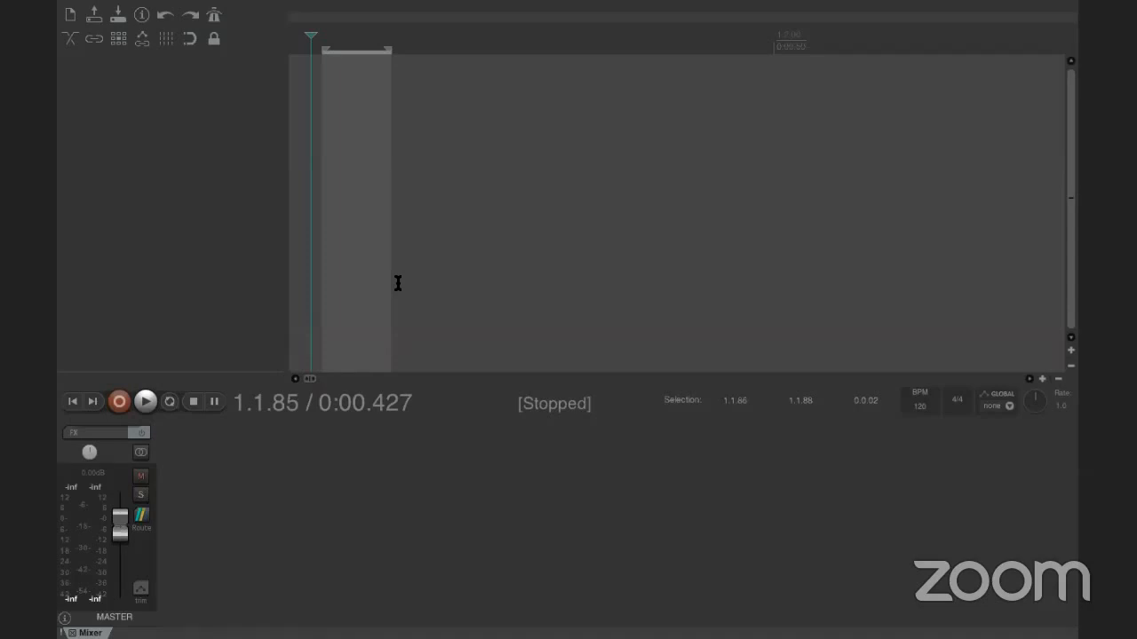
Open the preferences and enable timestamp backup in the Project saving settings.
mouse_move(309, 3)
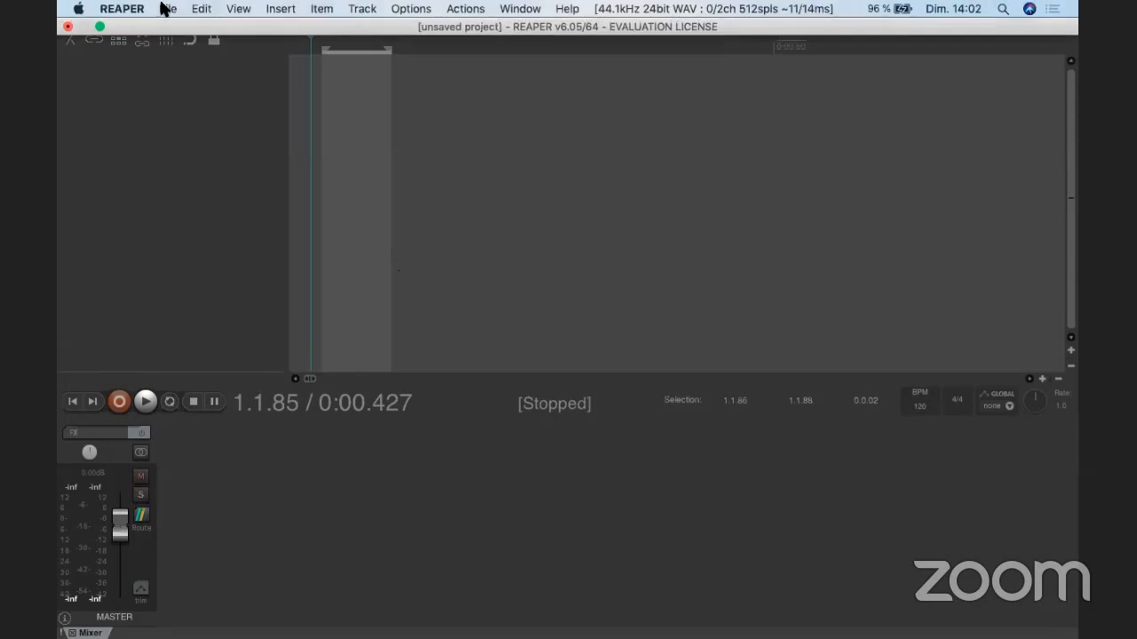
click(165, 8)
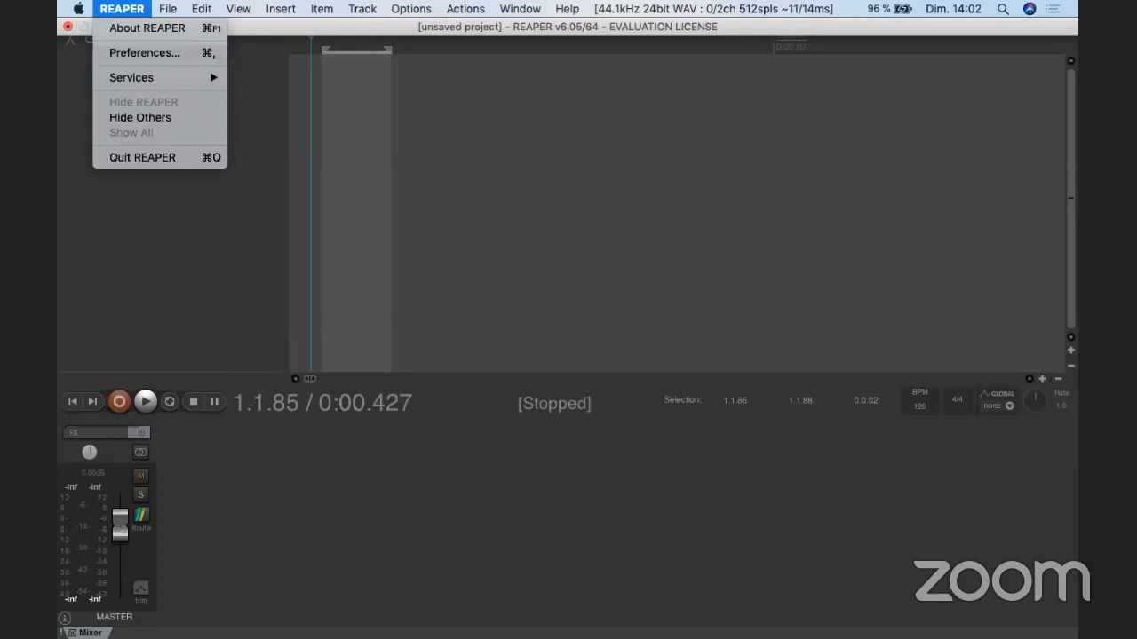
click(131, 54)
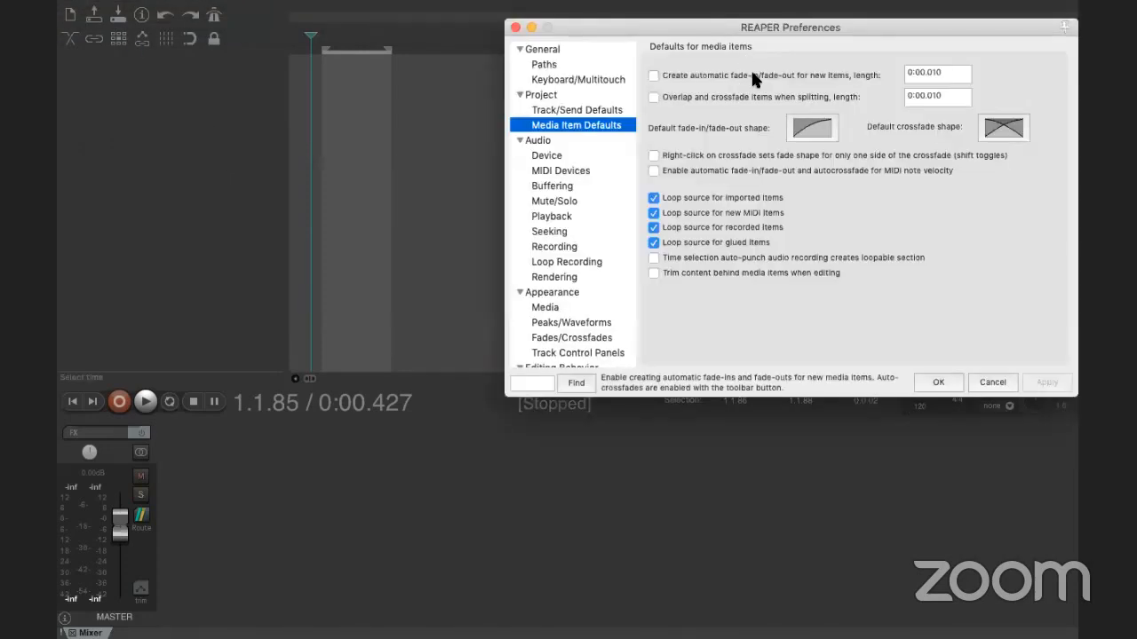
drag(925, 27, 659, 152)
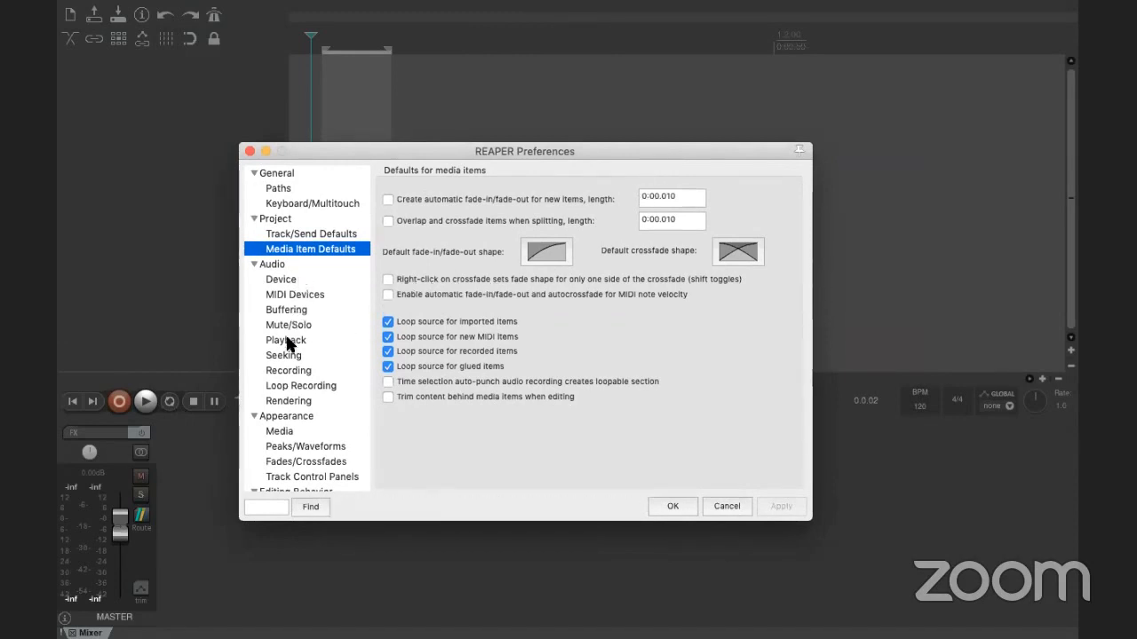
click(286, 220)
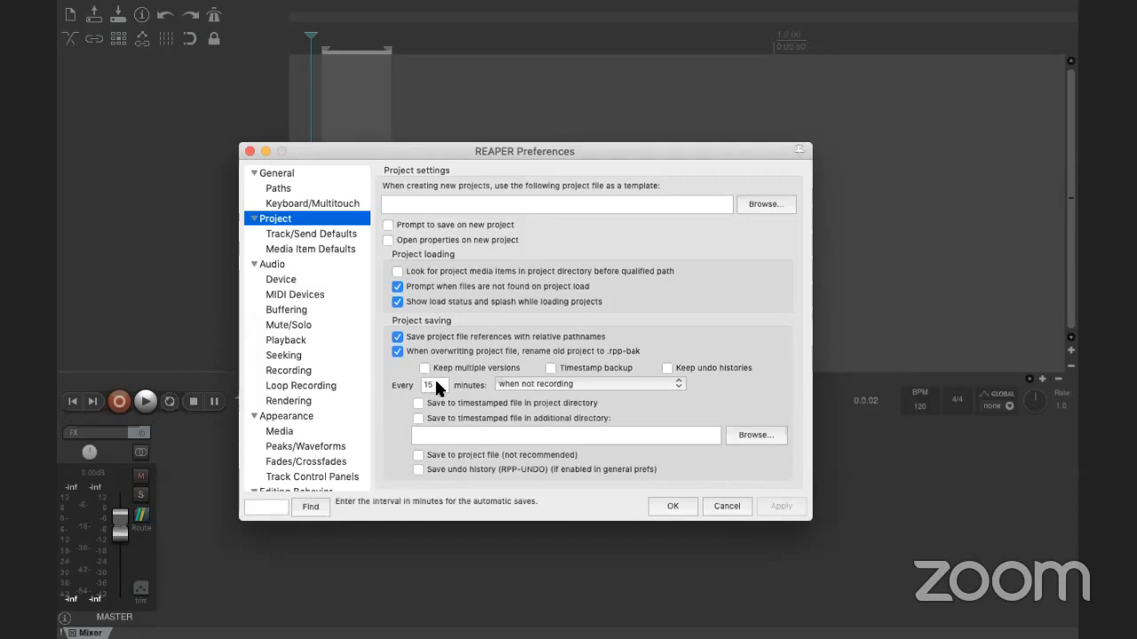
click(551, 367)
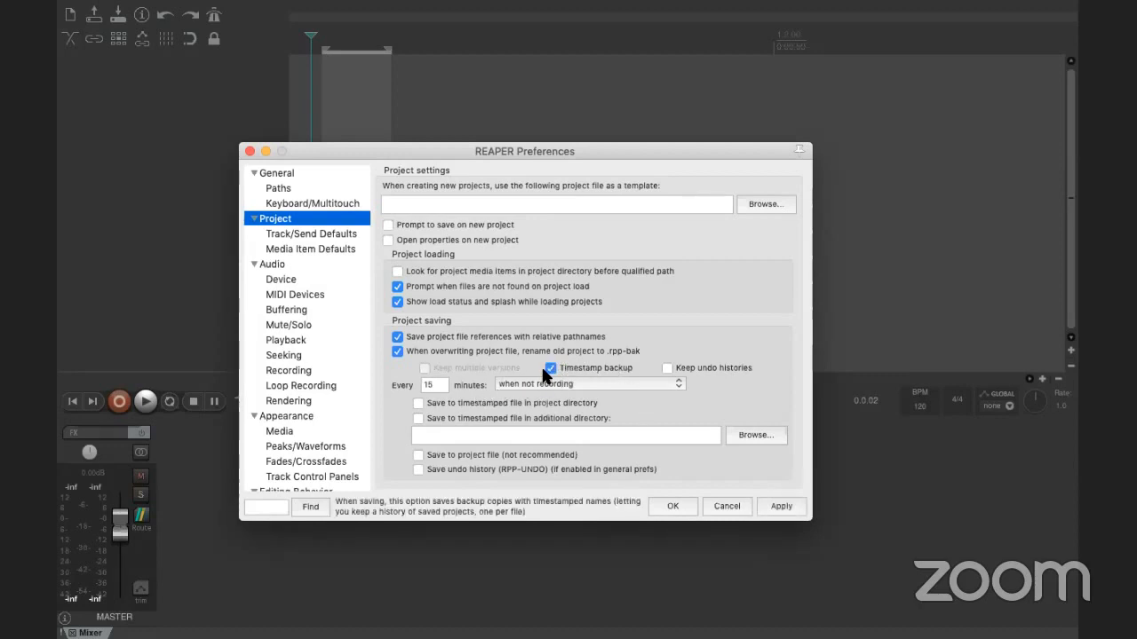
Set the project's automatic save interval to 5 minutes, and apply and close the preferences.
click(437, 385)
key(BackSpace)
key(BackSpace)
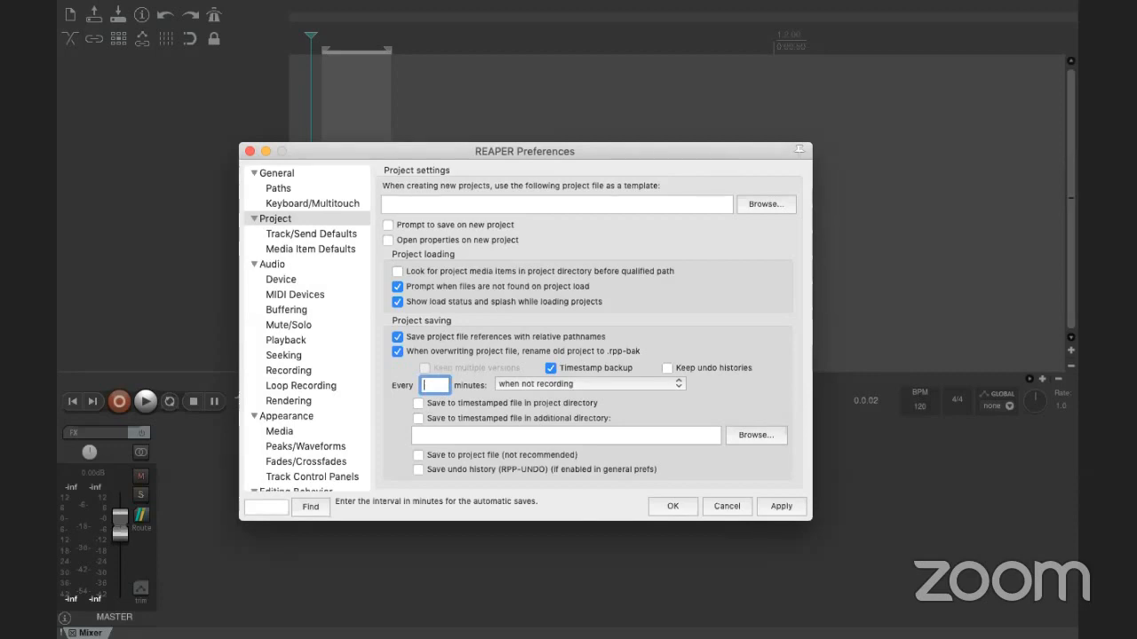
text(5)
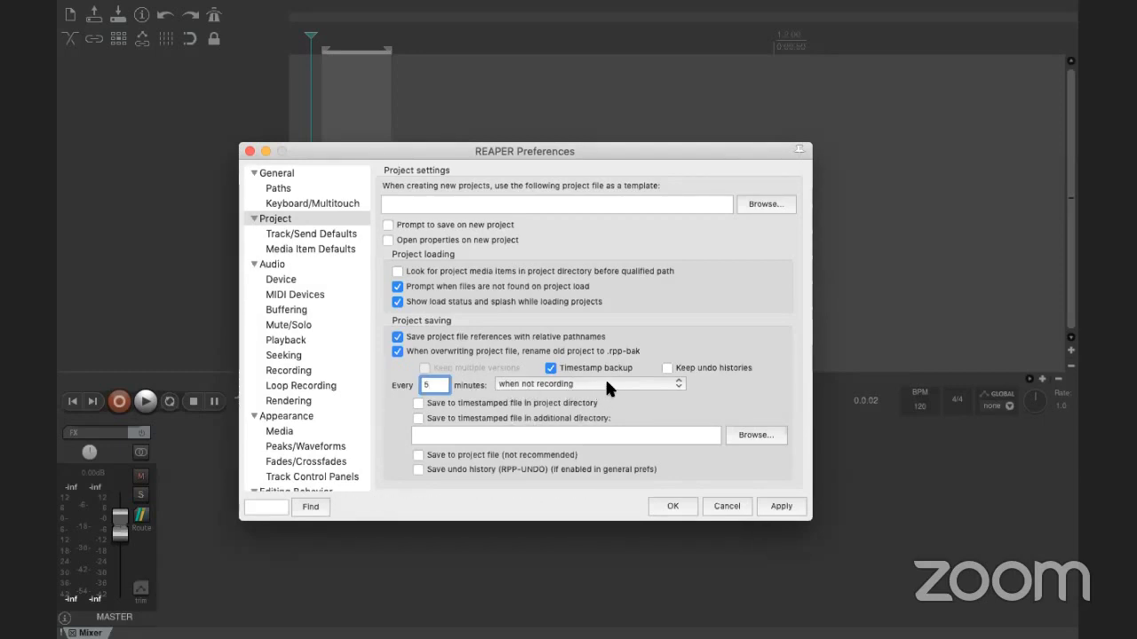
click(780, 505)
click(673, 506)
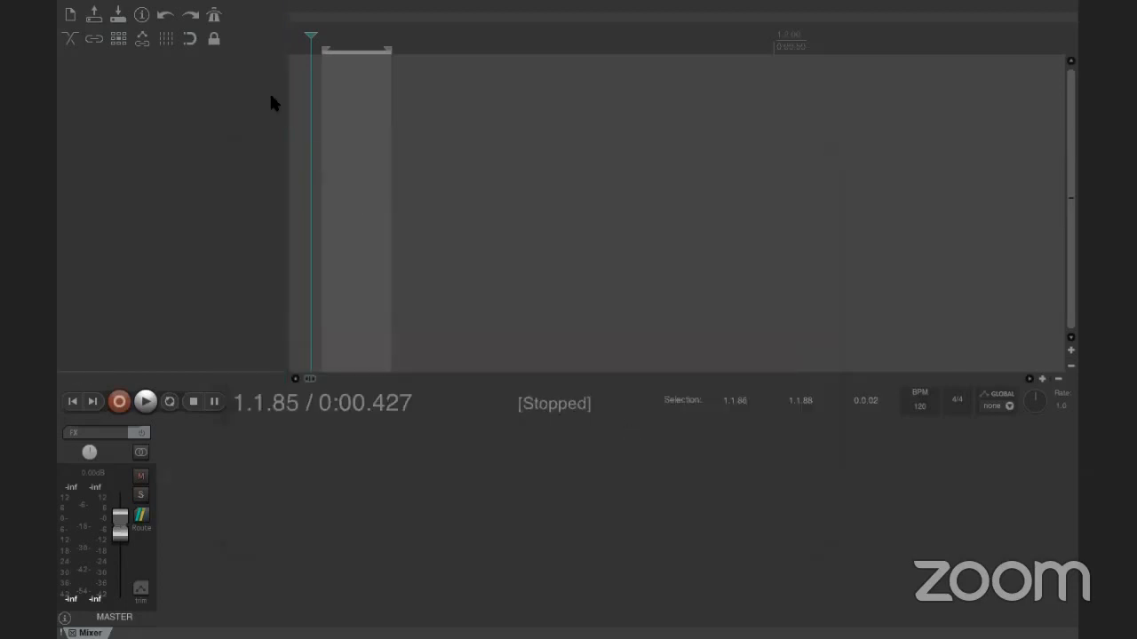
Reopen the preferences and examine the Audio, Track/Send Defaults and Media Item Defaults settings.
click(143, 11)
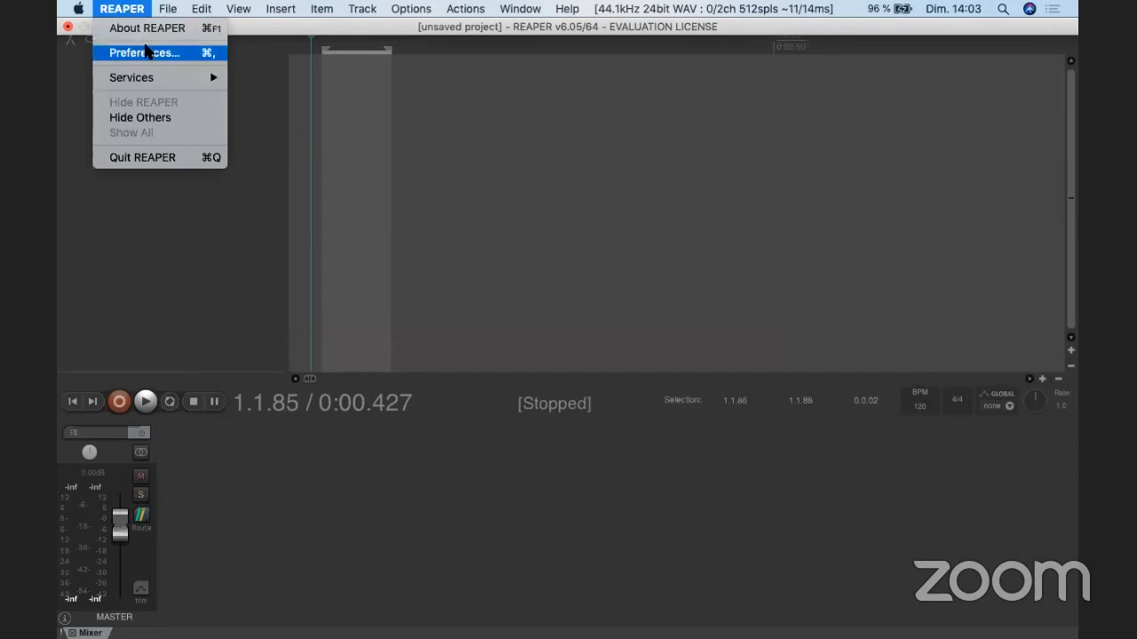
click(147, 52)
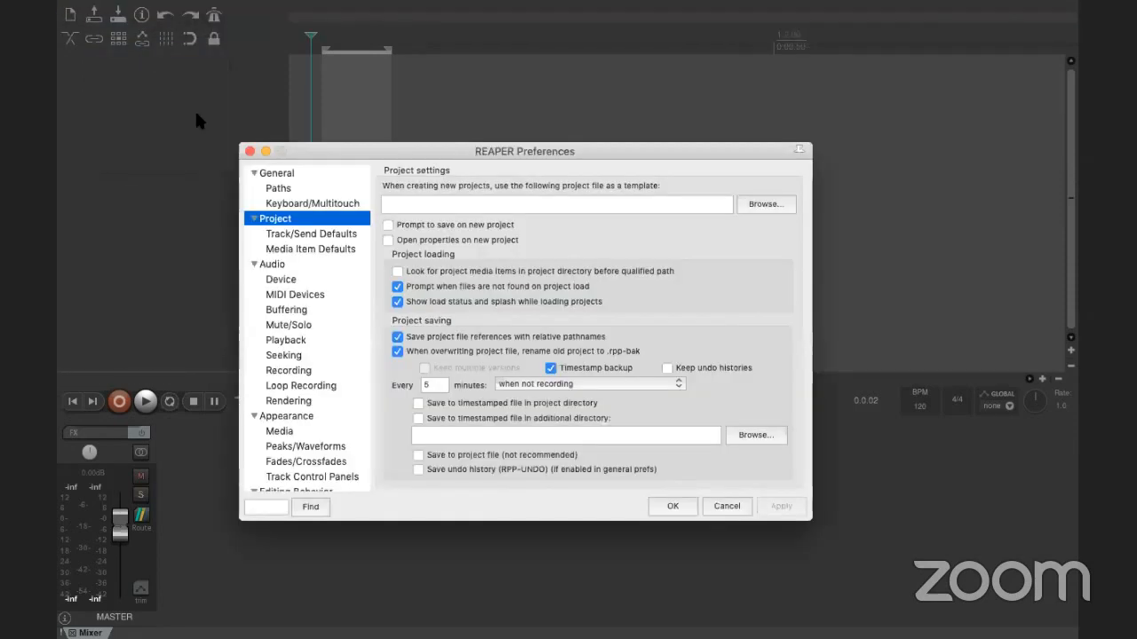
click(301, 263)
click(301, 280)
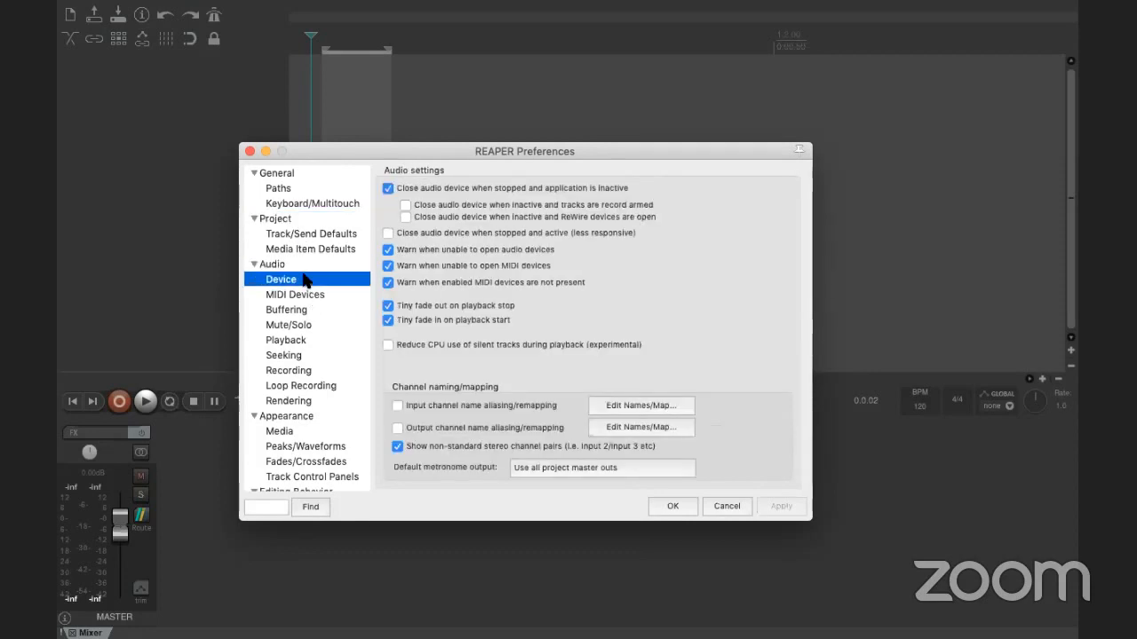
click(294, 185)
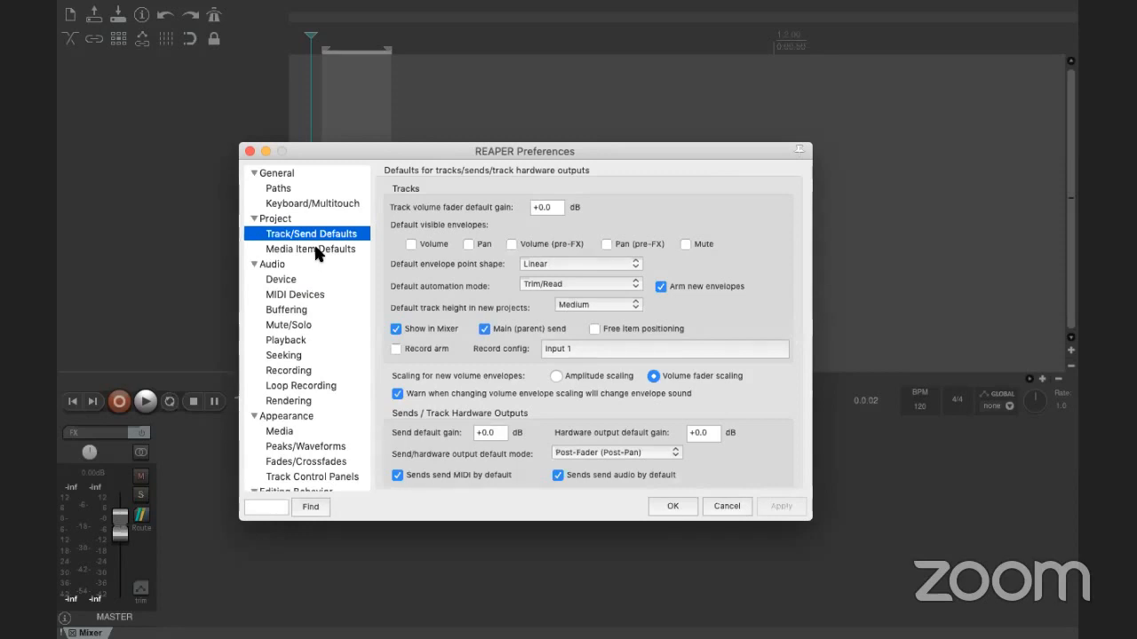
click(316, 250)
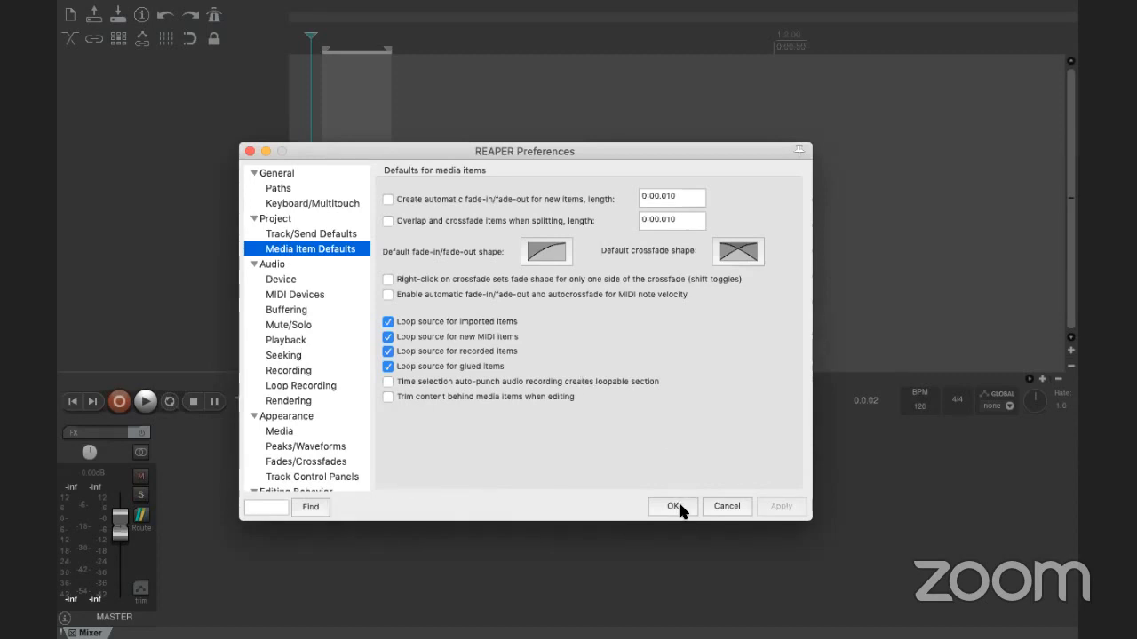
Switch automatic fade-in/fade-out for new items on and back off, and apply and close the preferences.
click(388, 200)
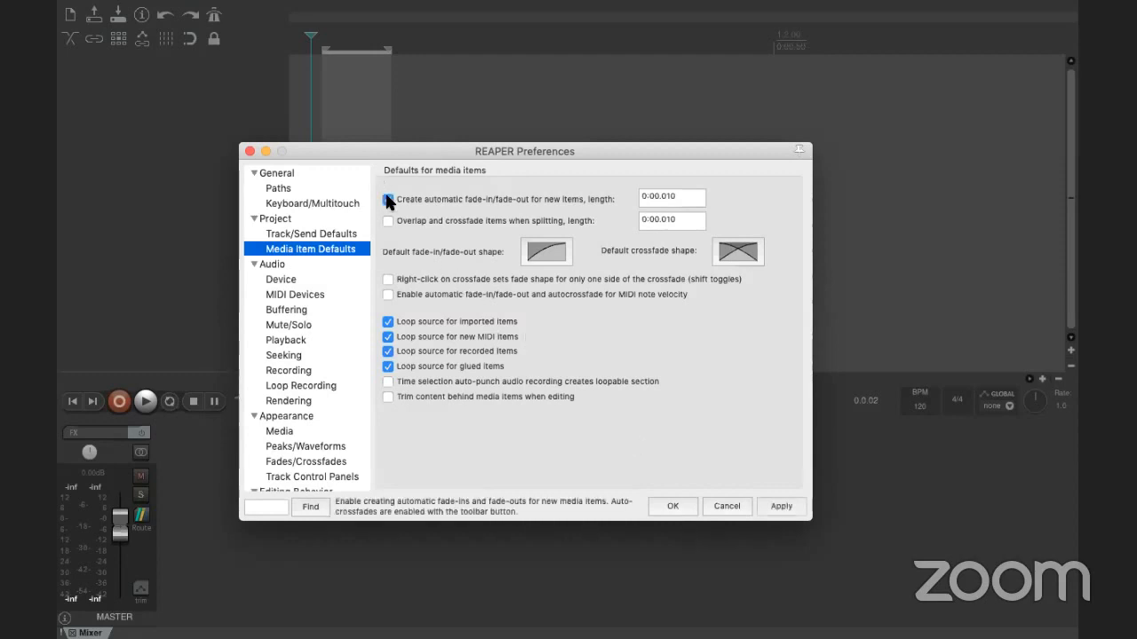
click(388, 200)
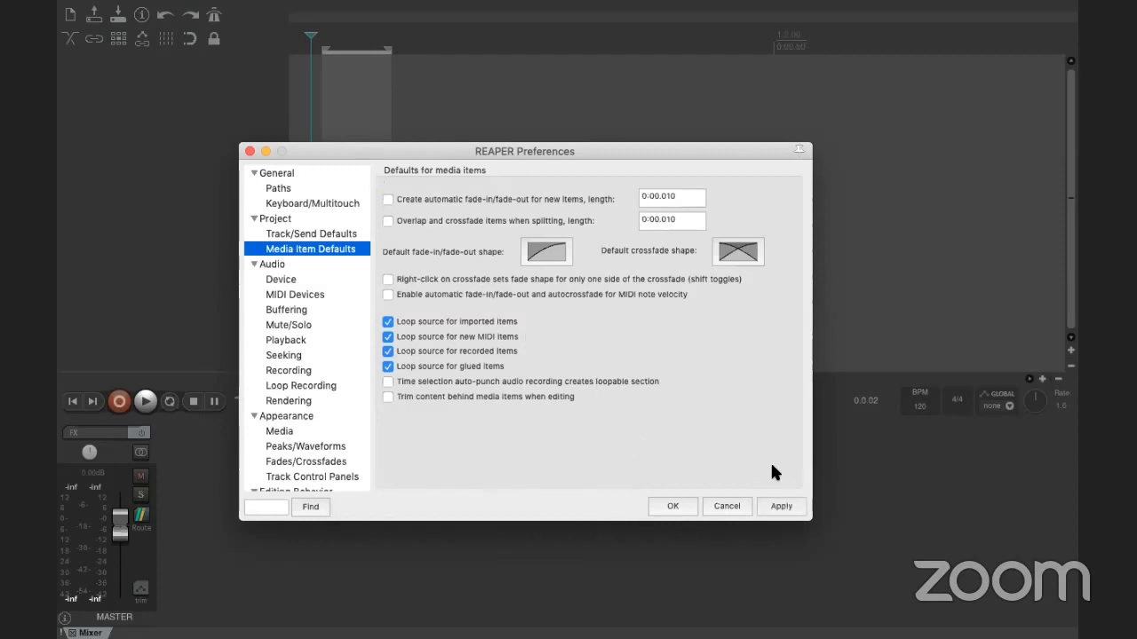
click(778, 509)
click(666, 507)
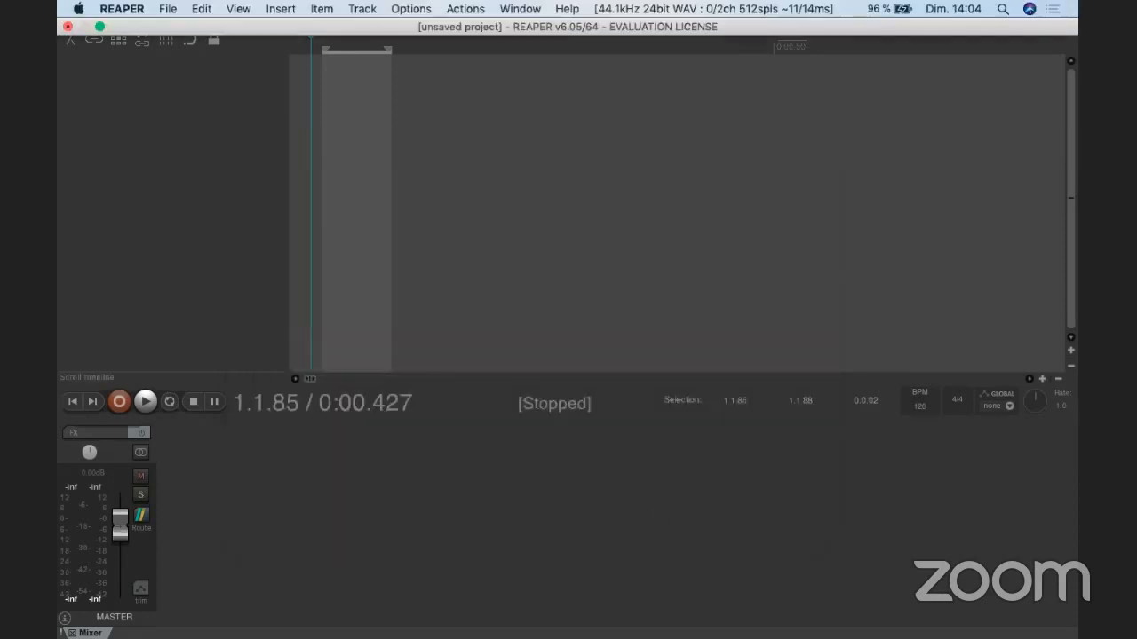
Choose Built-in Output as the audio device in the preferences, and apply and close them.
click(121, 10)
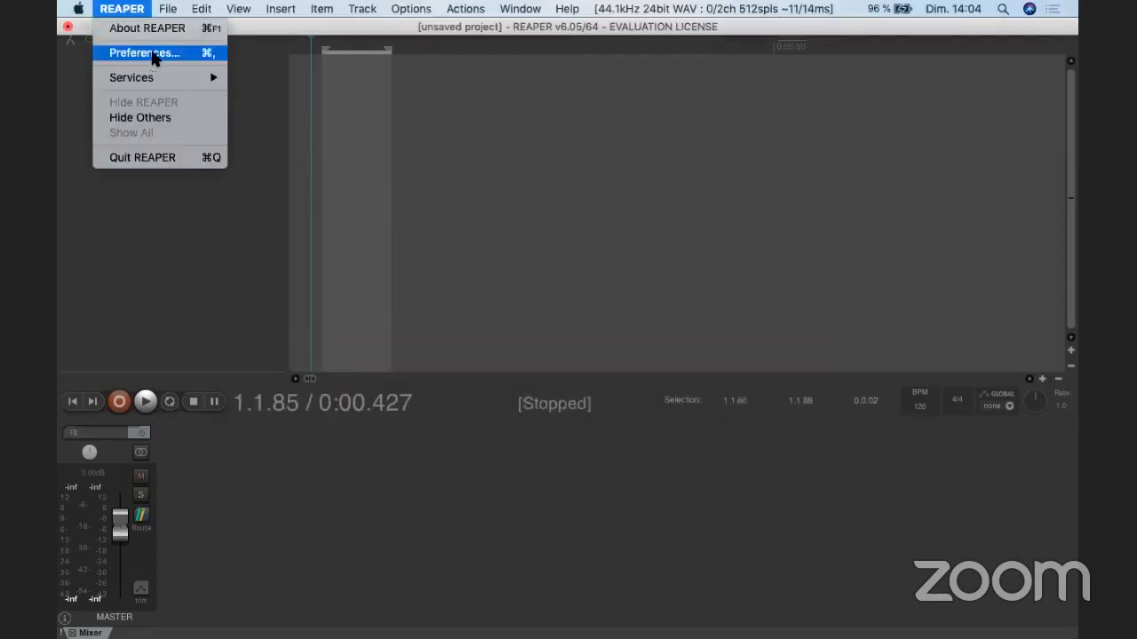
click(146, 53)
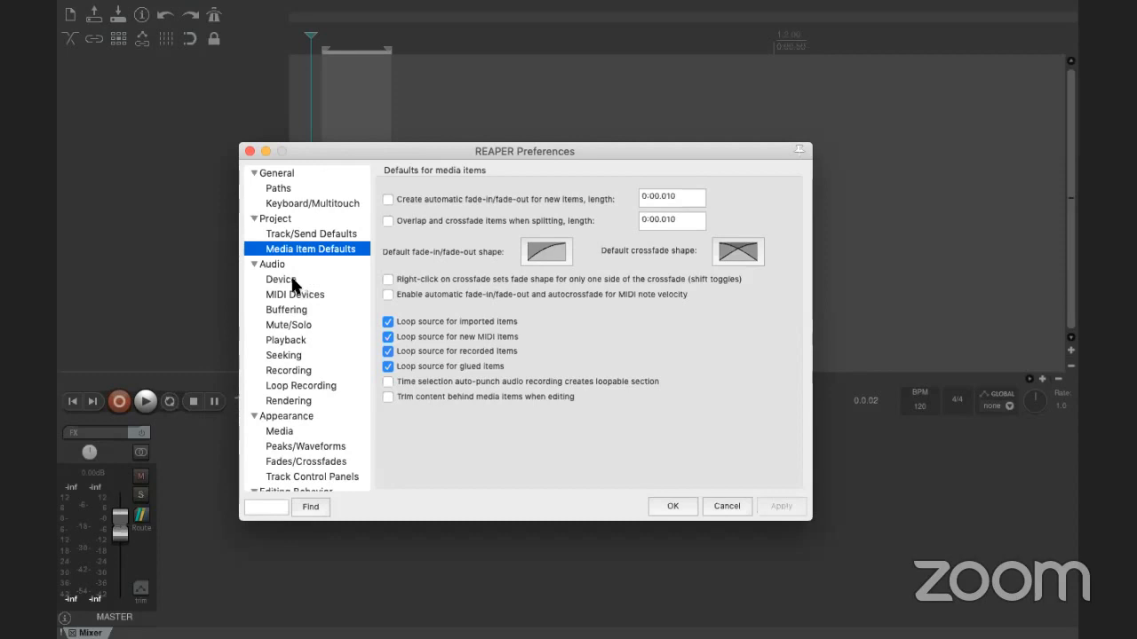
click(292, 281)
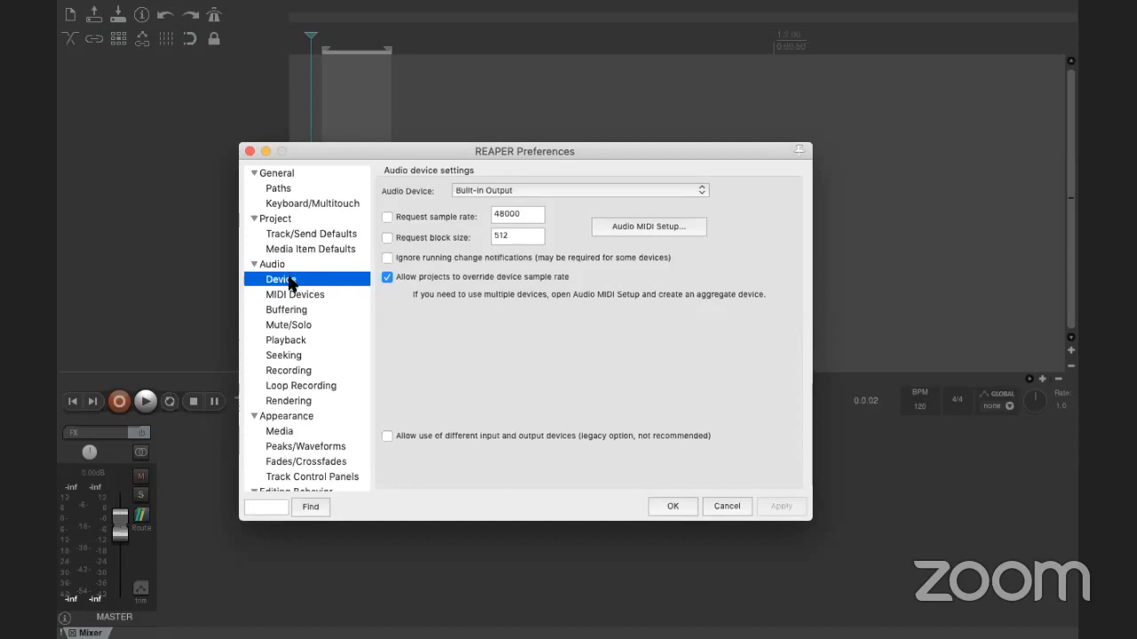
click(480, 189)
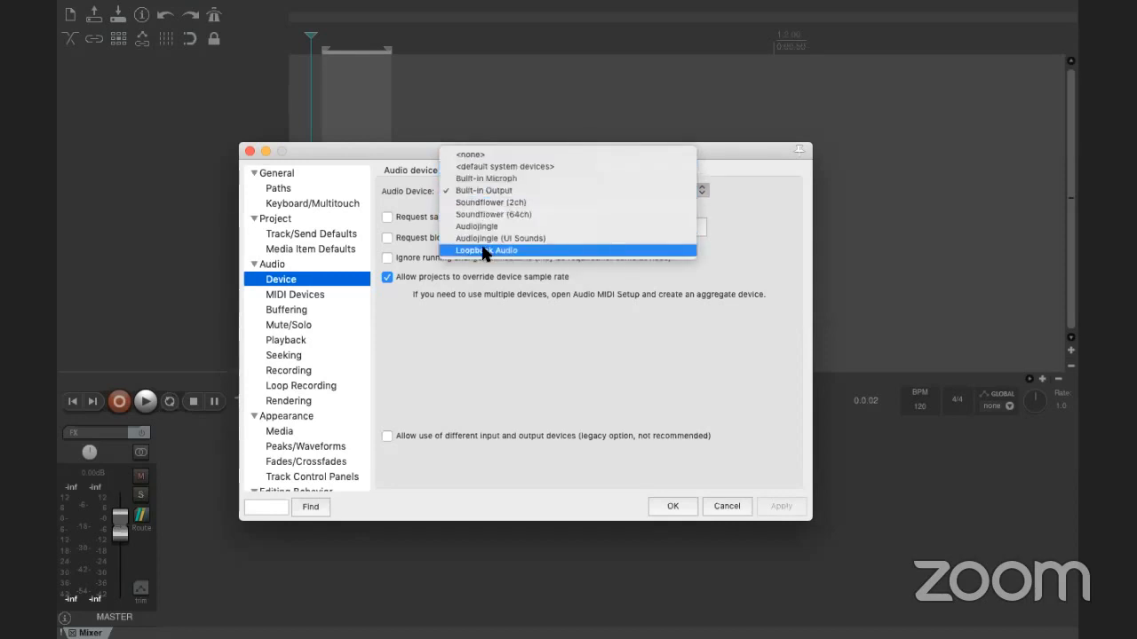
click(491, 192)
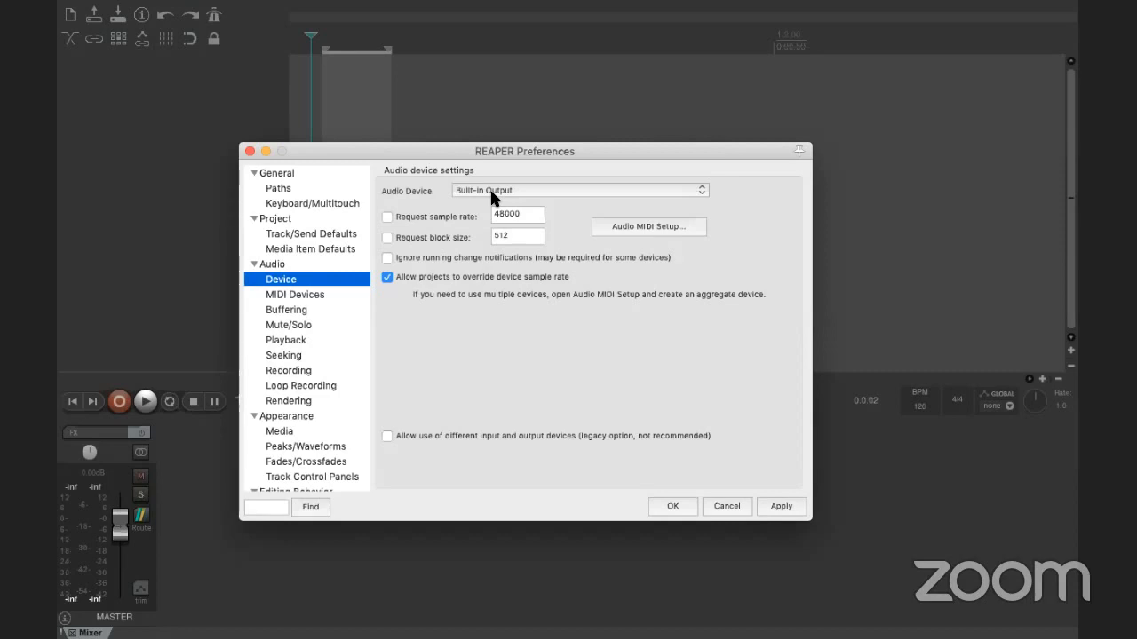
click(774, 509)
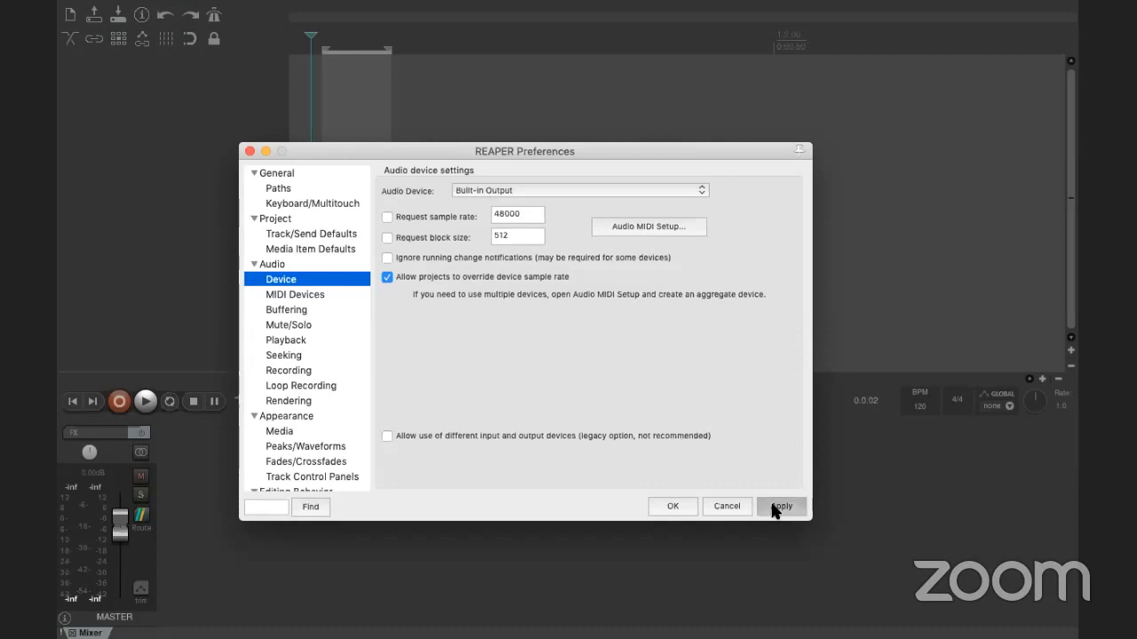
click(682, 508)
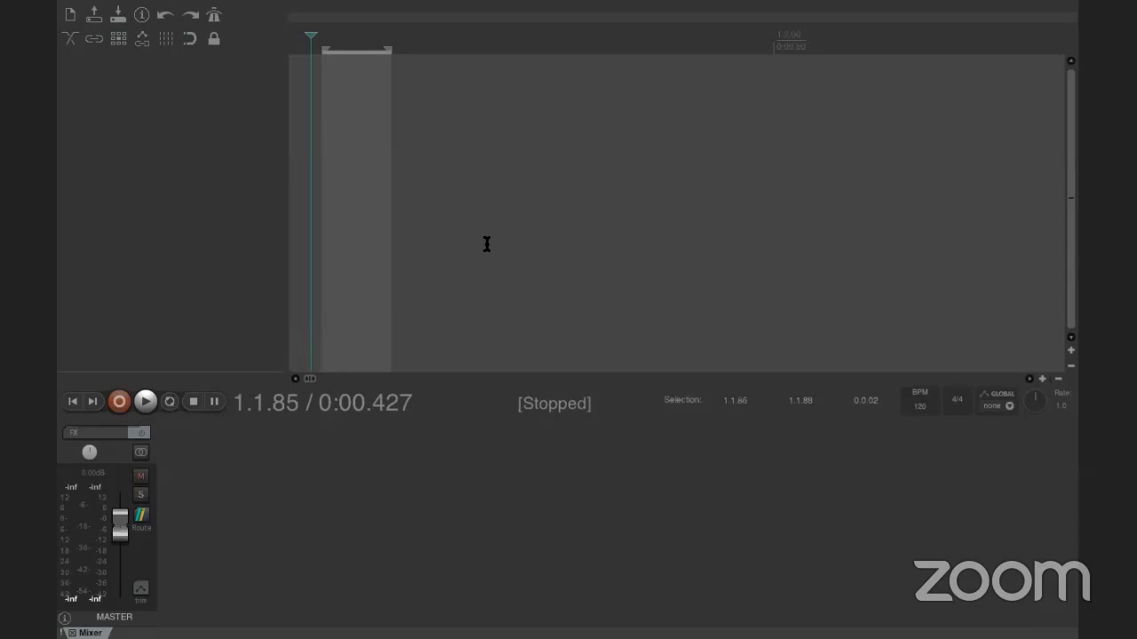
Place the edit cursor near the start of the empty project's timeline and demonstrate starting and stopping playback.
click(292, 144)
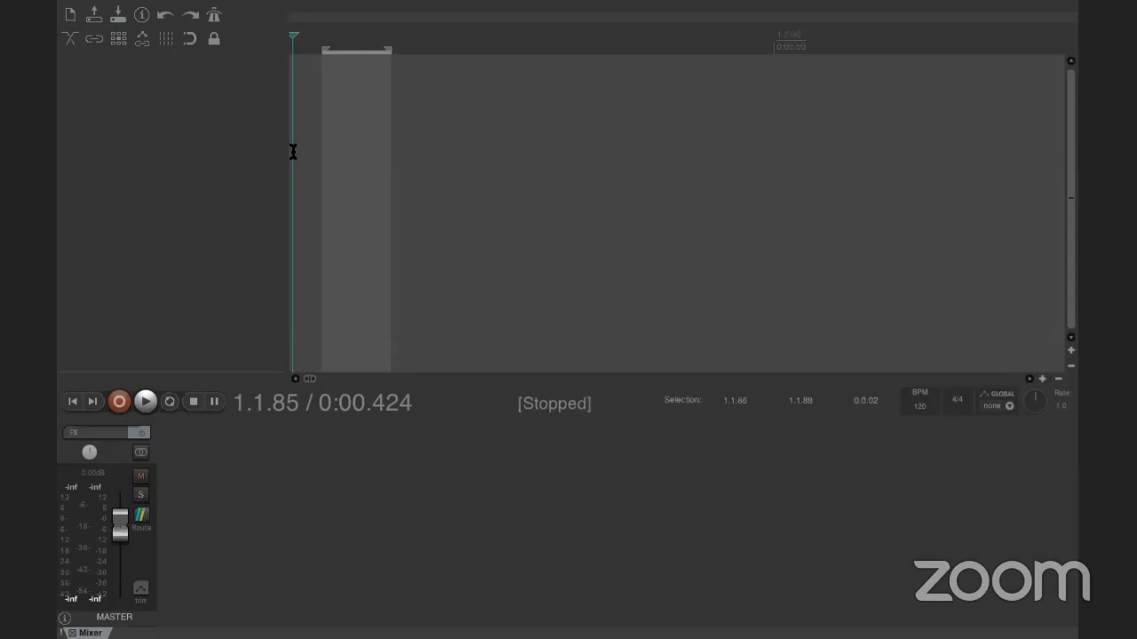
click(145, 402)
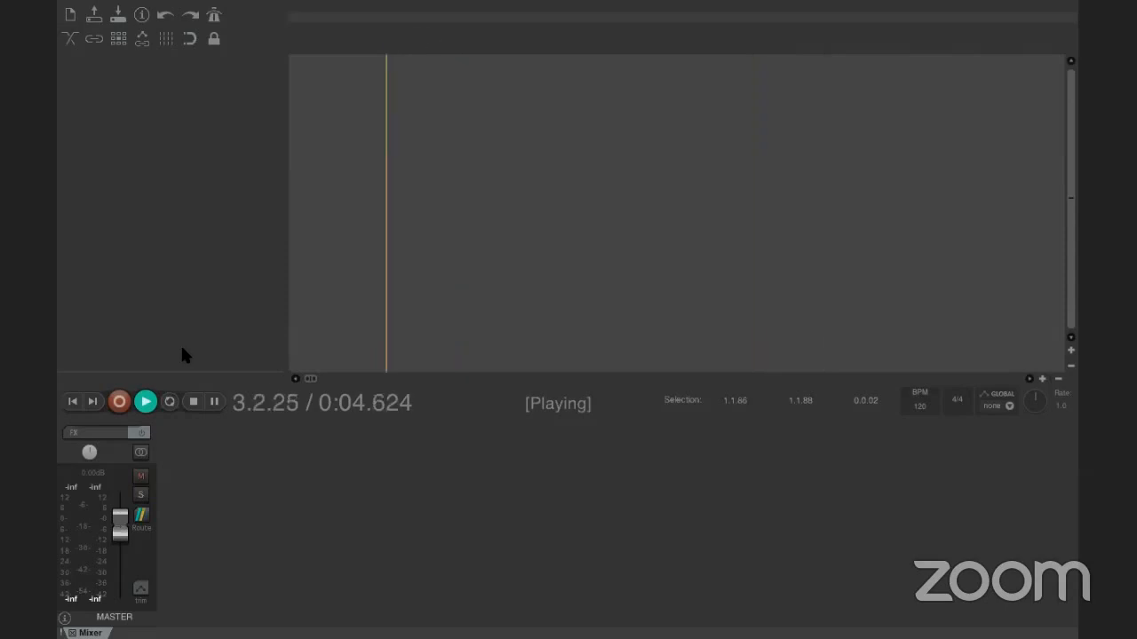
key(space)
drag(315, 379, 563, 388)
click(296, 182)
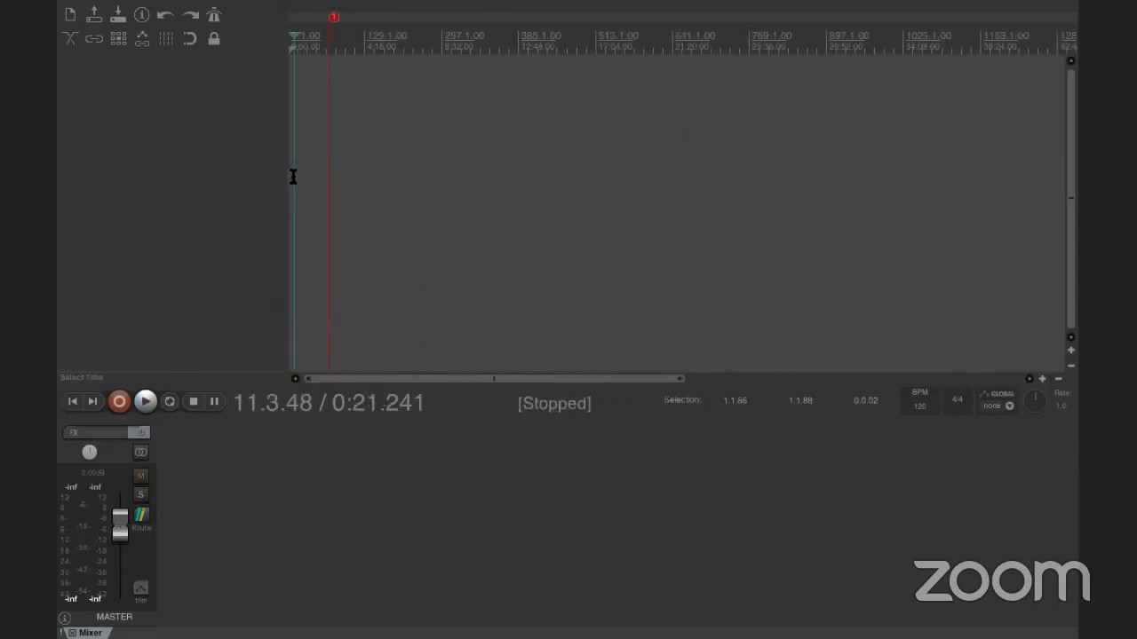
click(145, 401)
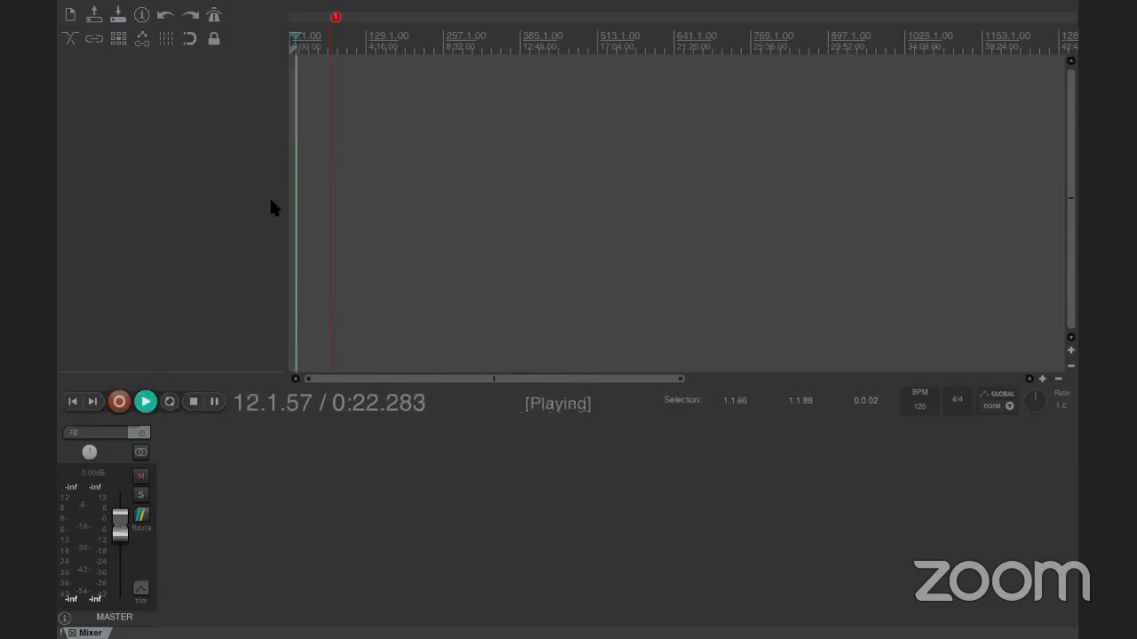
scroll(269, 196, up, 6)
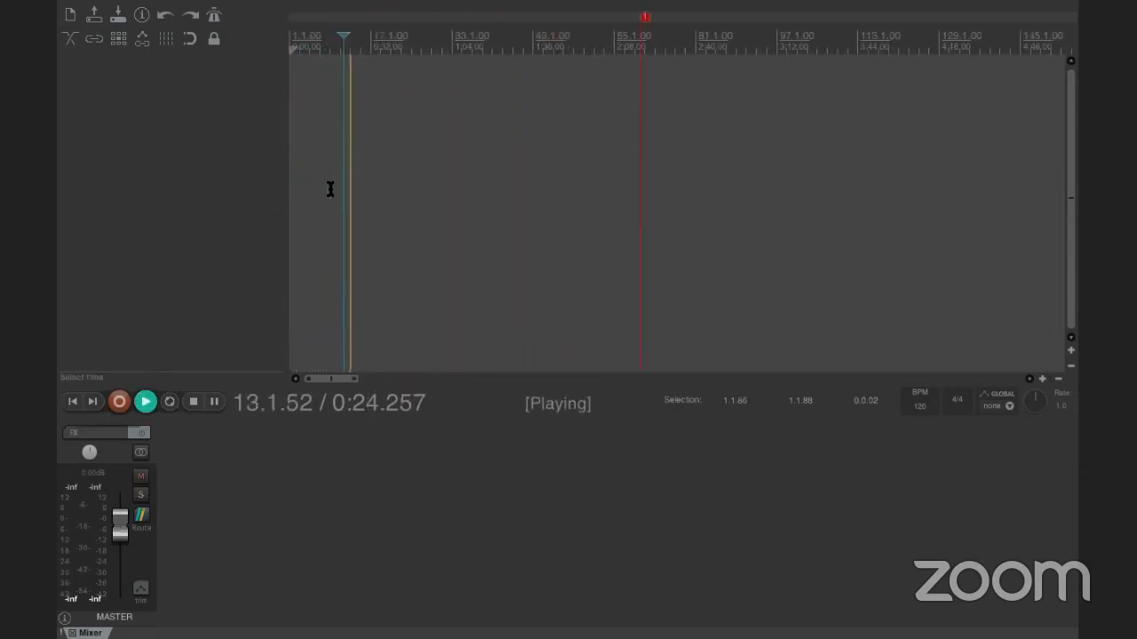
click(146, 402)
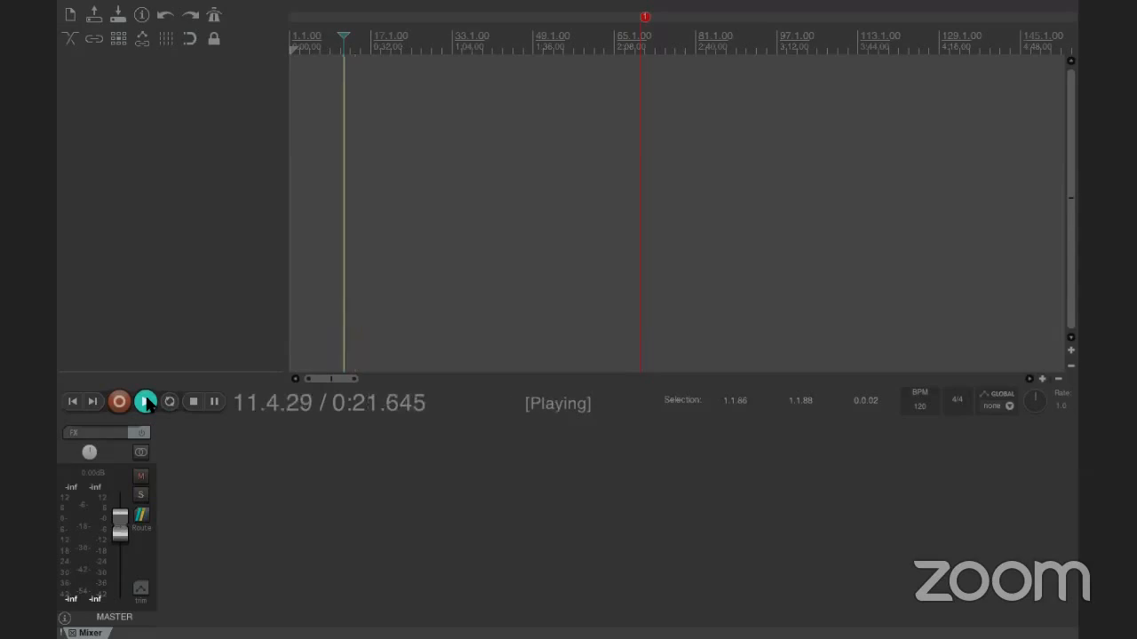
Stop playback on the empty timeline and return to the project window.
key(space)
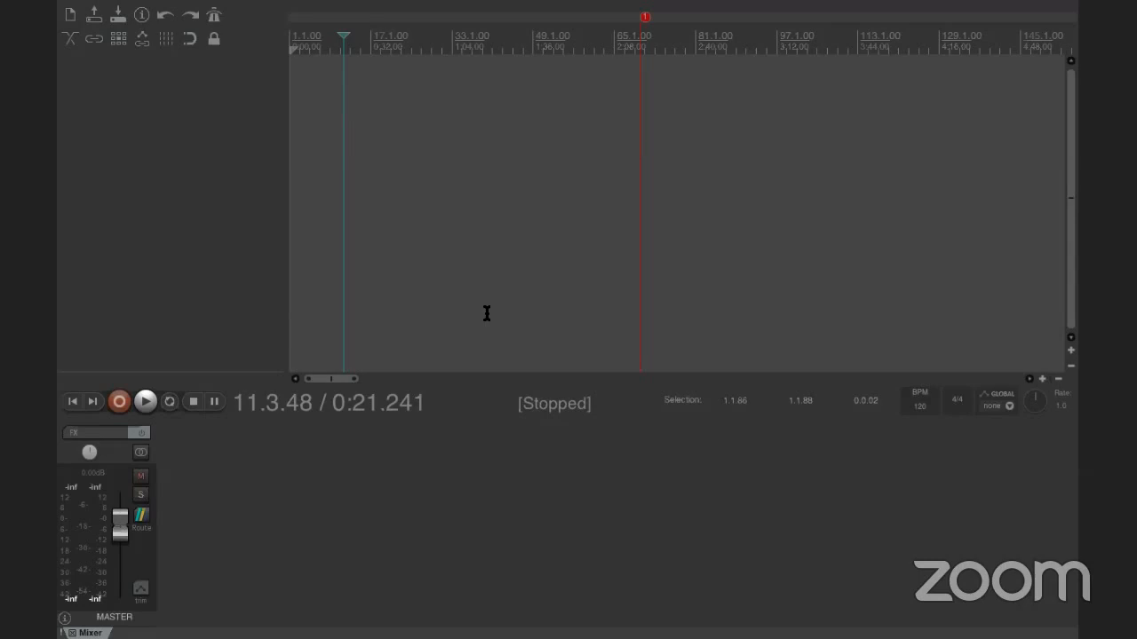
mouse_move(487, 5)
key(ctrl+Up)
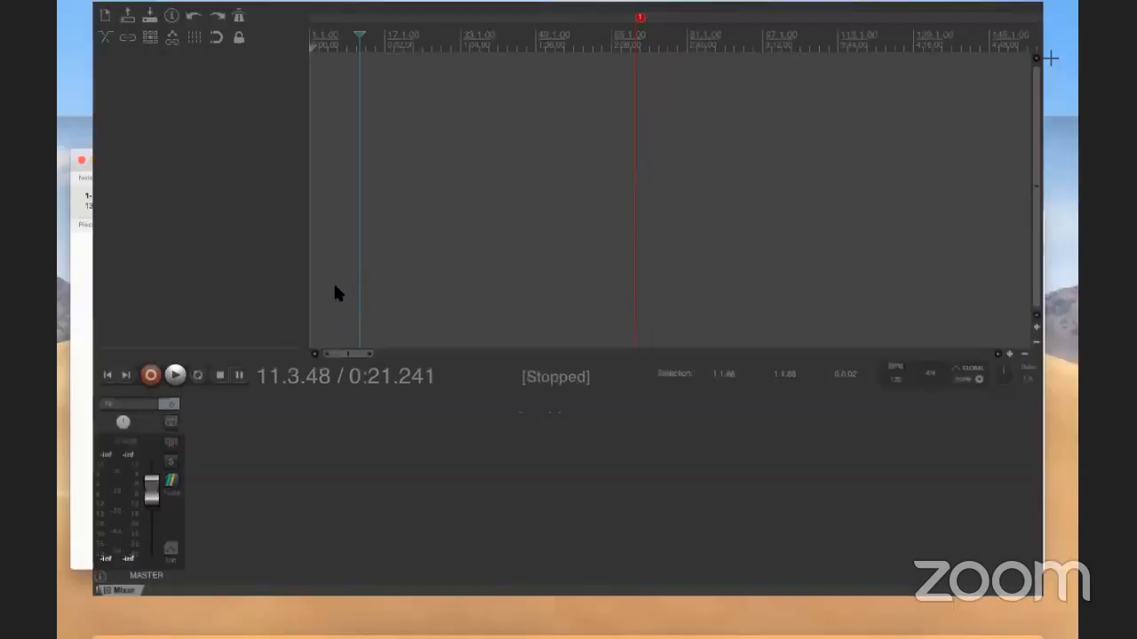
click(553, 40)
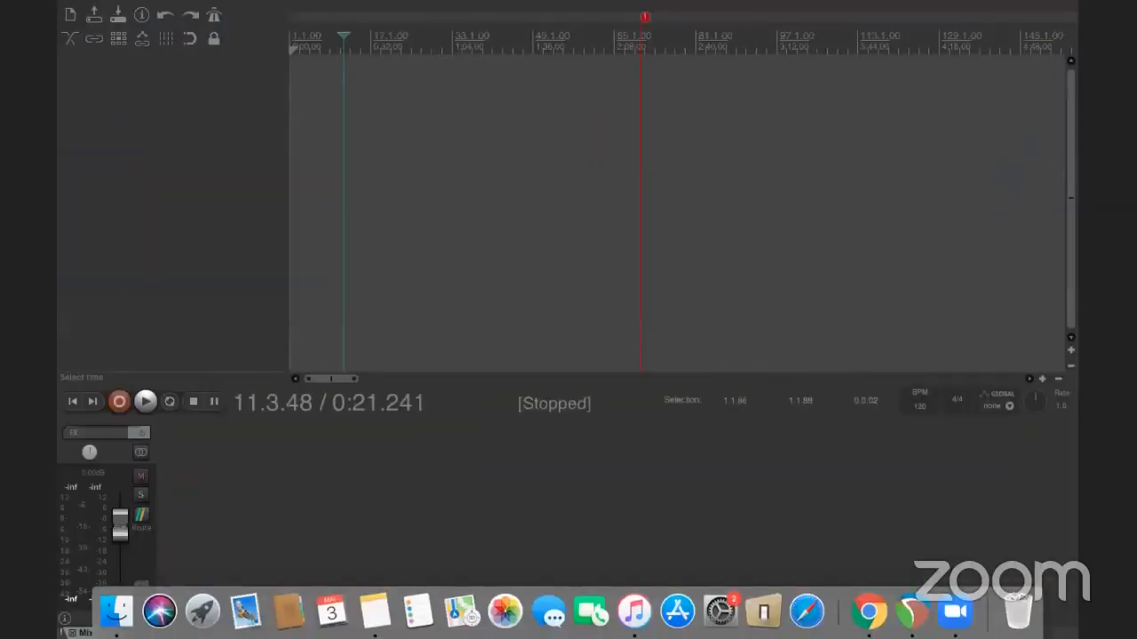
Insert all four audio files from the RISE & SHINE FESTIVAL folder into the project, placing them on separate tracks.
mouse_move(167, 7)
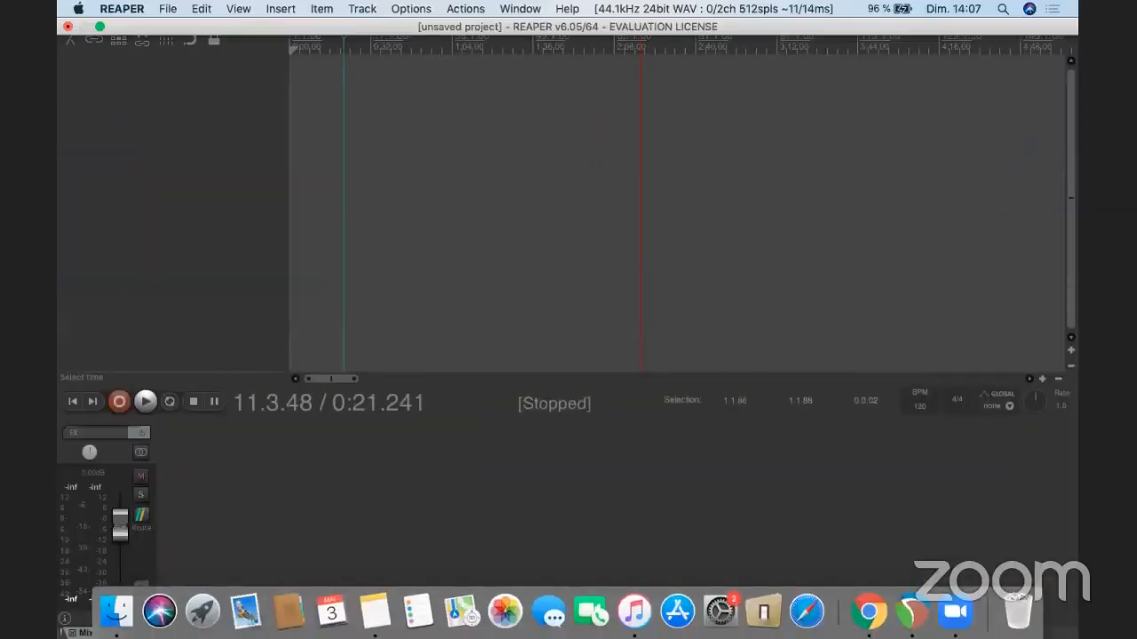
click(168, 9)
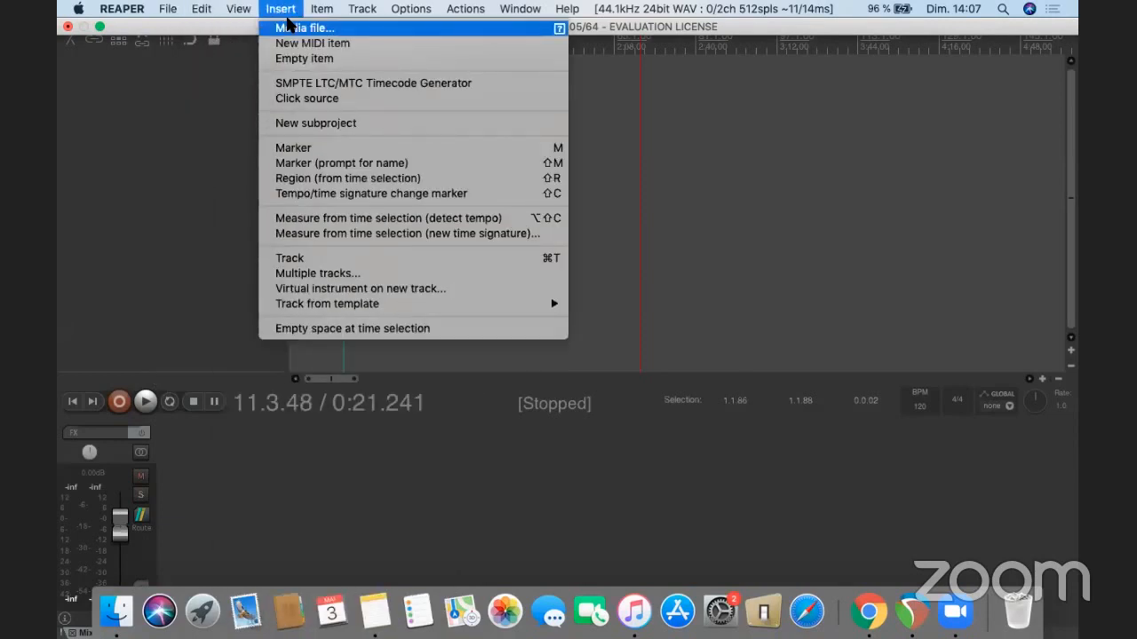
click(302, 28)
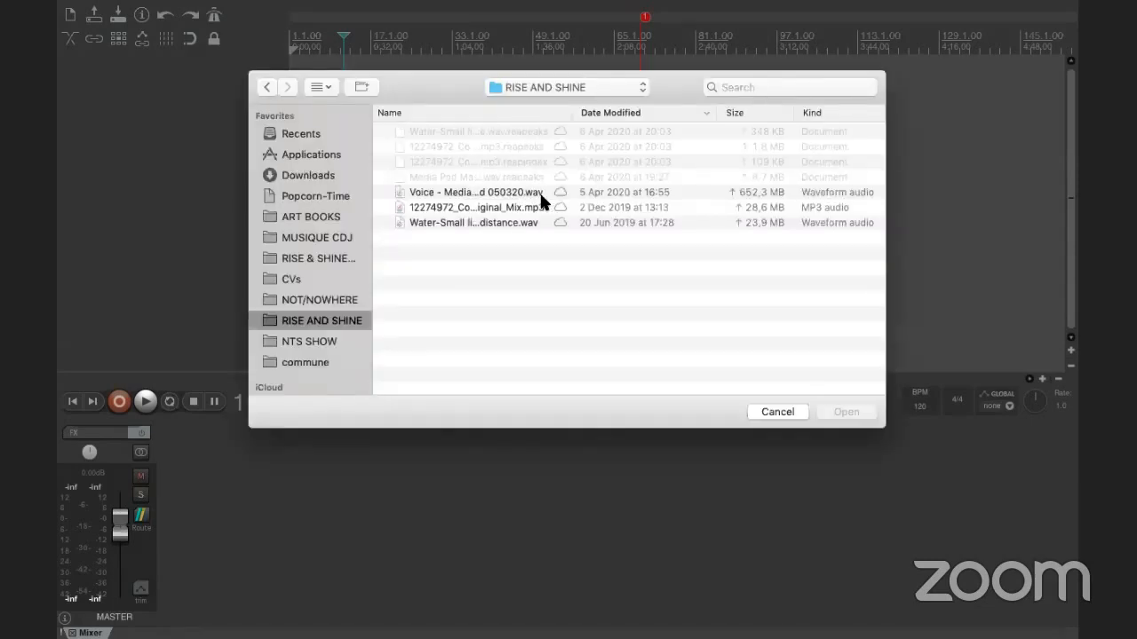
click(342, 255)
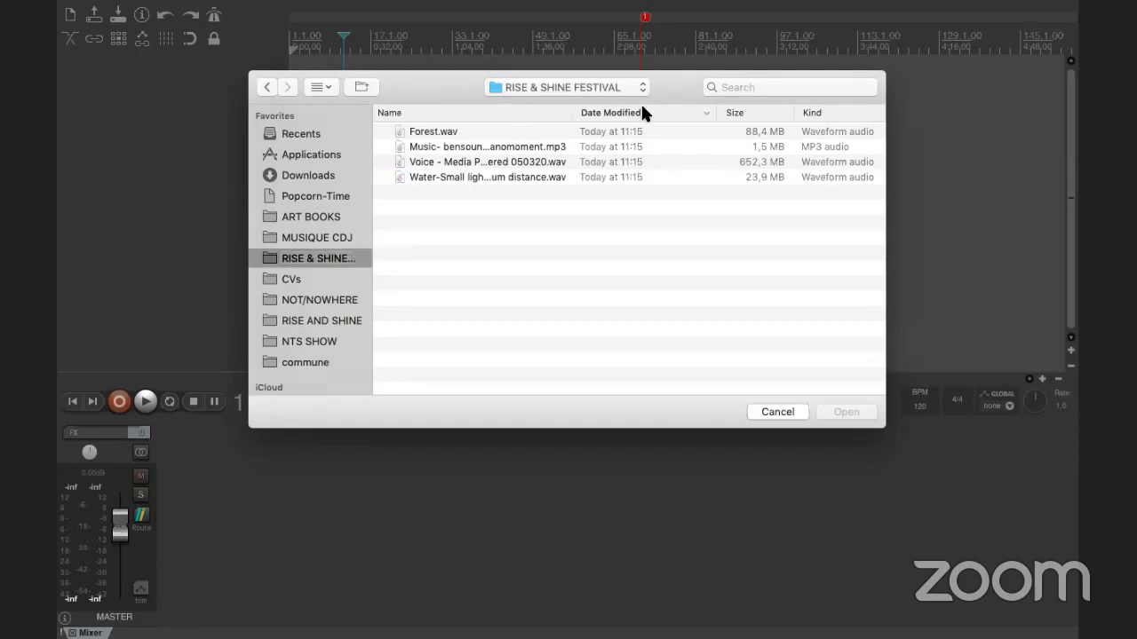
drag(568, 113, 699, 115)
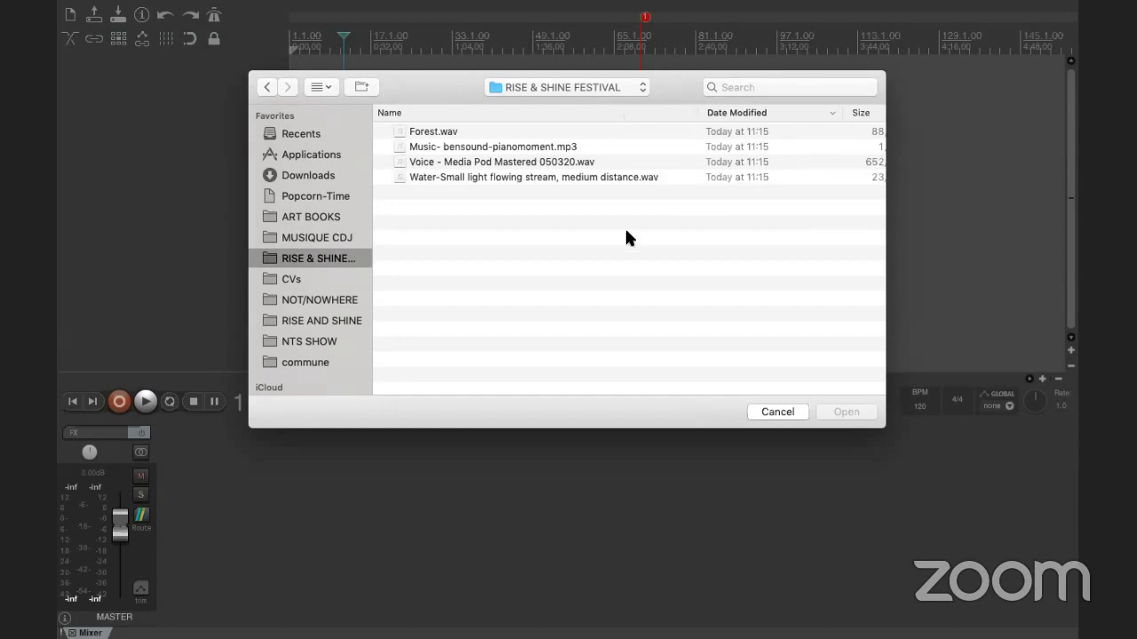
drag(619, 239, 533, 132)
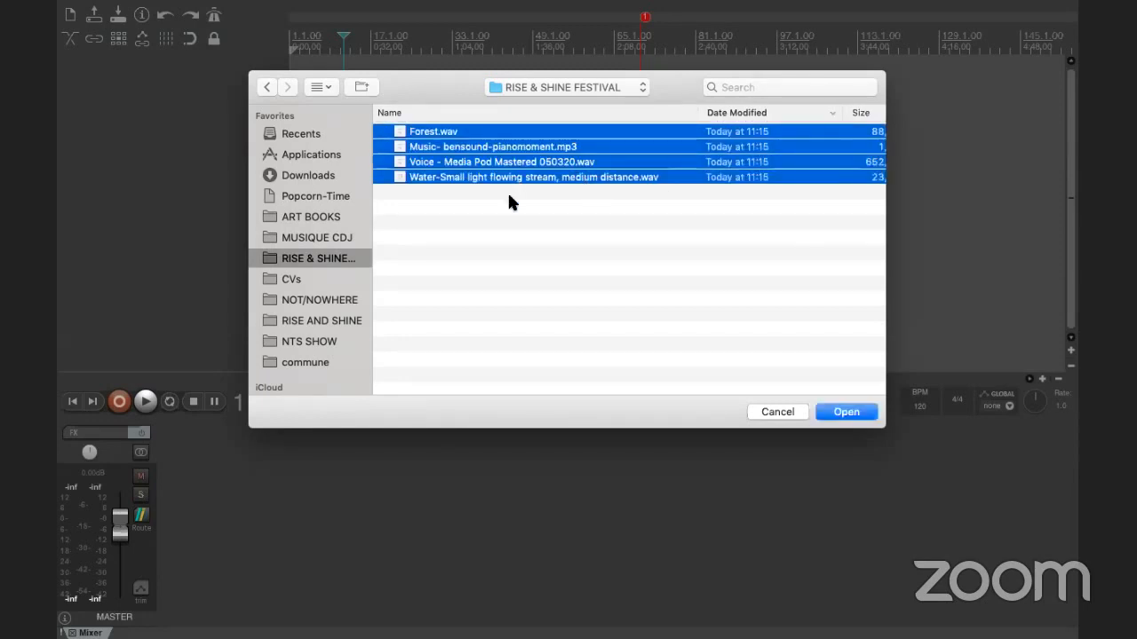
click(848, 416)
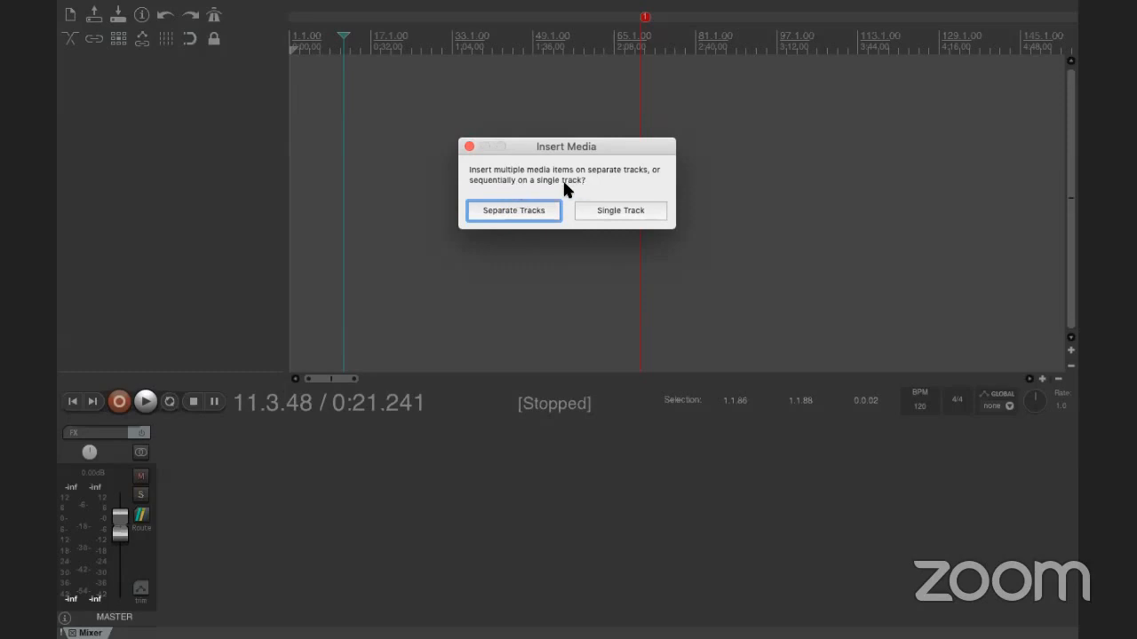
click(531, 215)
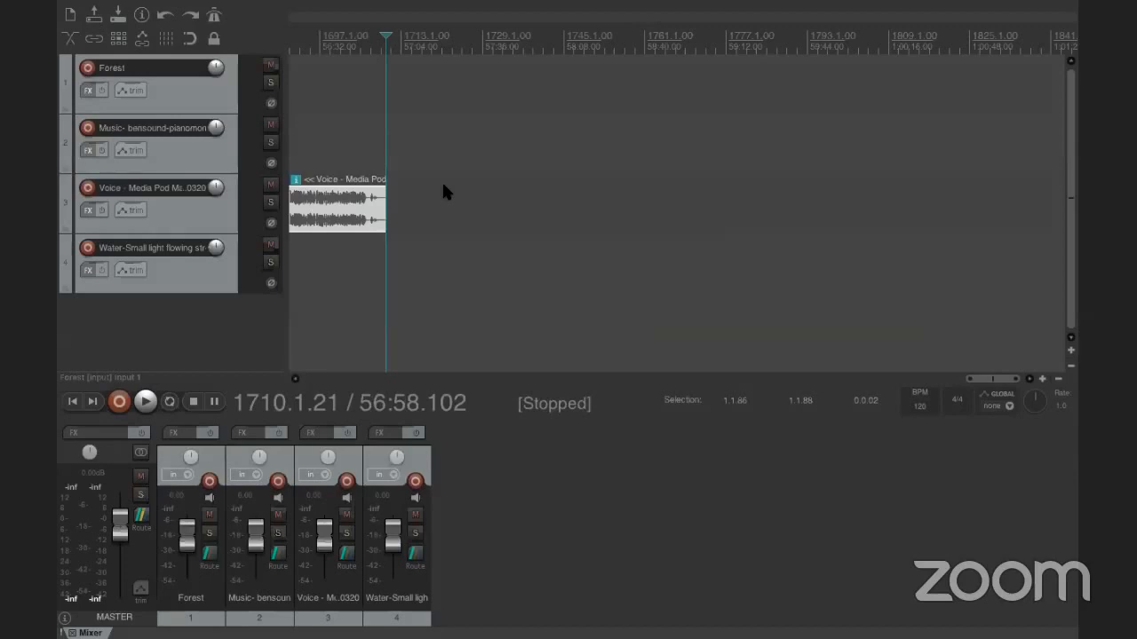
Move all four imported audio items together to about 0:02, near the start of the timeline.
scroll(444, 188, down, 2)
scroll(444, 188, down, 4)
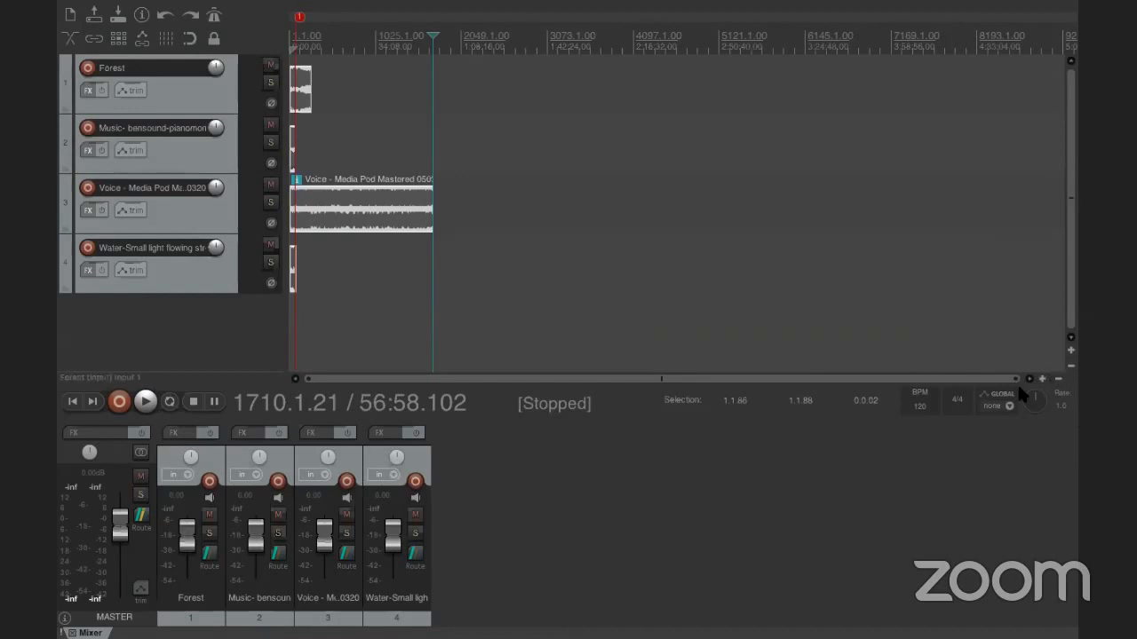
click(1057, 380)
click(1056, 380)
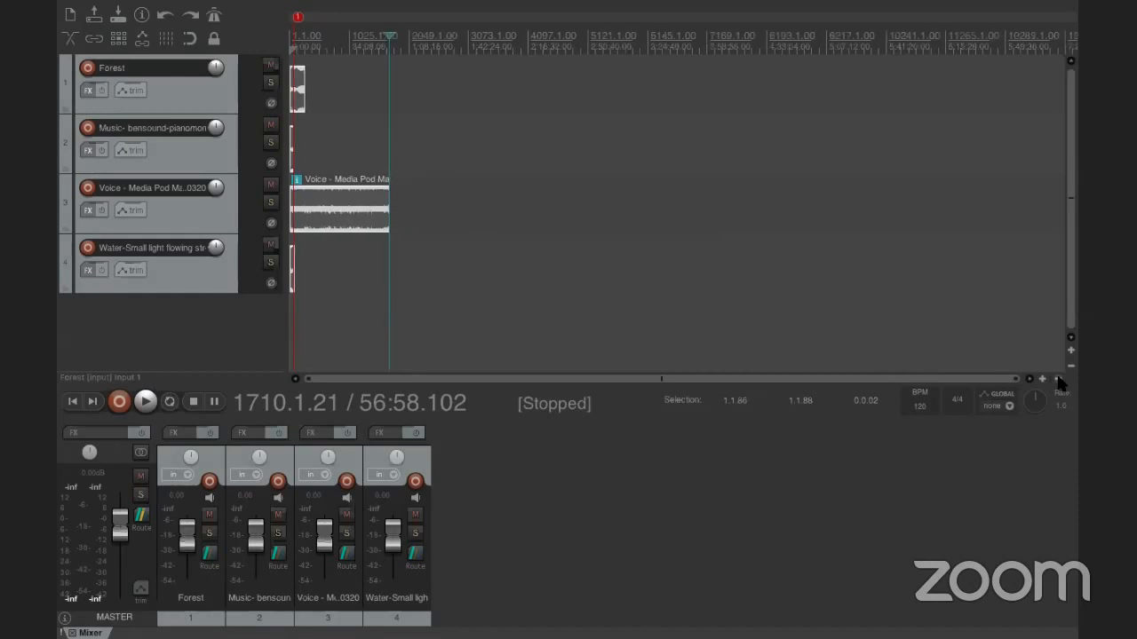
click(1042, 379)
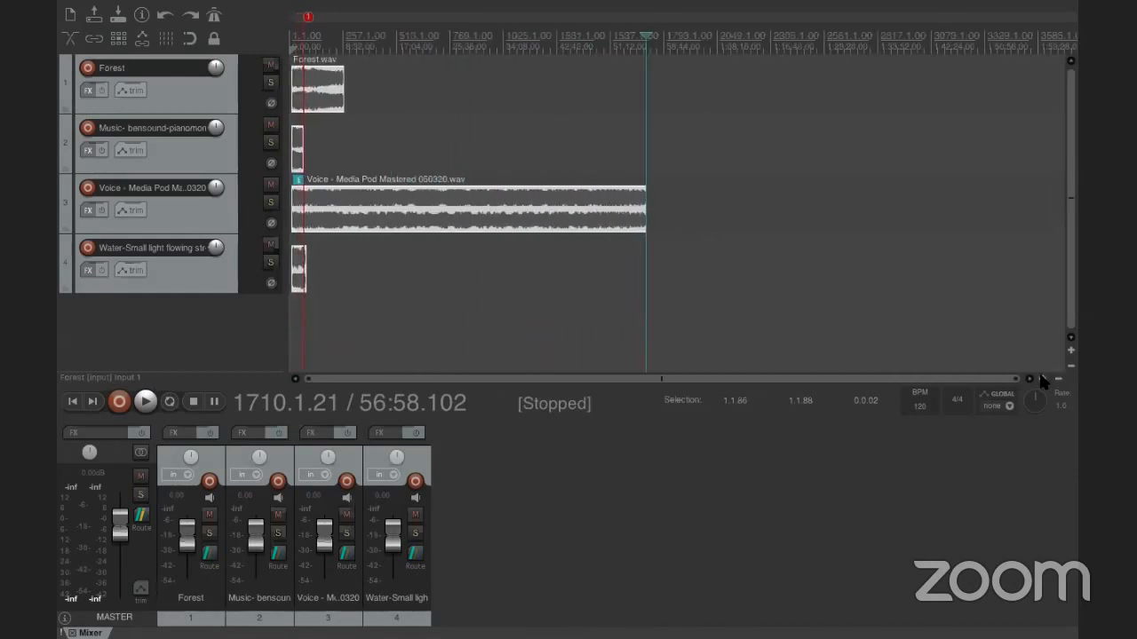
click(1041, 379)
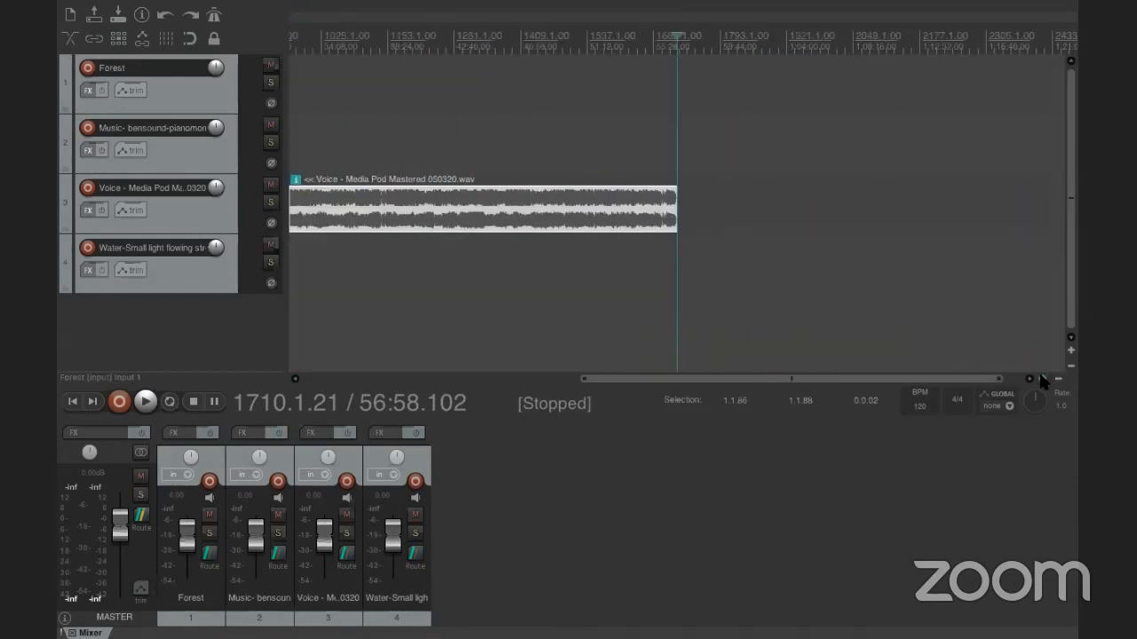
drag(918, 380, 451, 363)
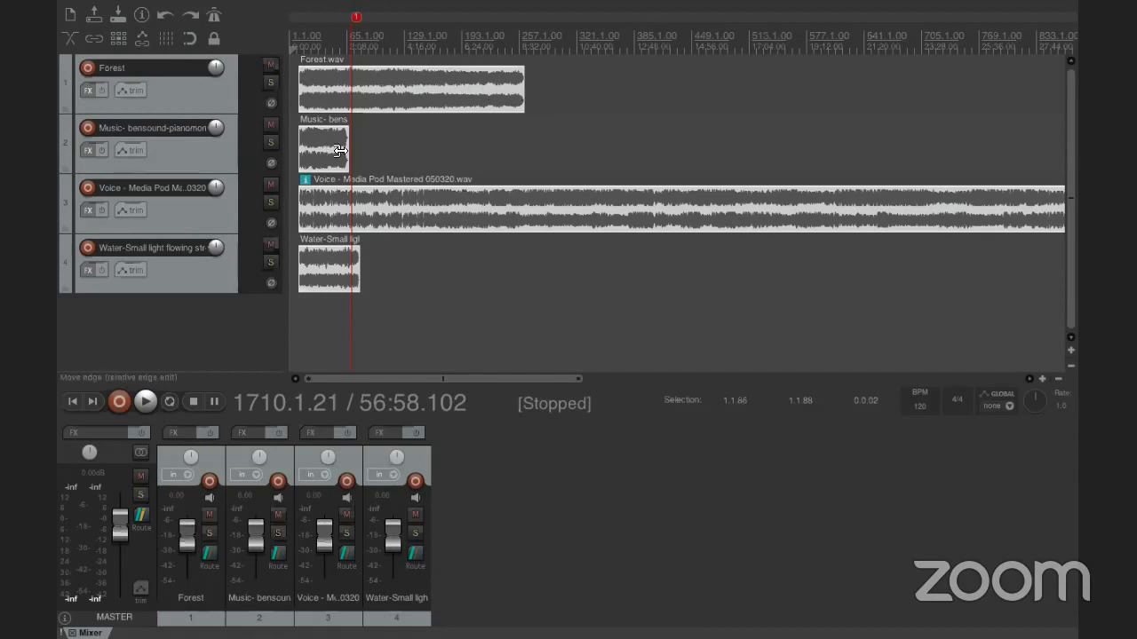
drag(307, 96, 300, 98)
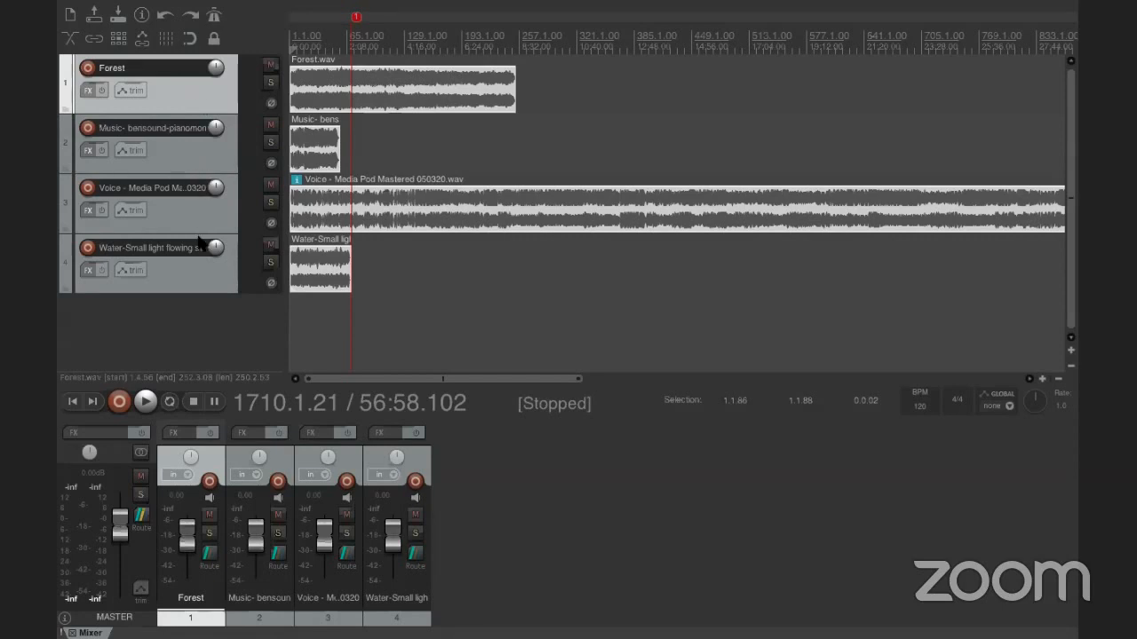
Select the Forest, Music, Voice and Water tracks and their audio items in turn to review what was imported.
click(317, 81)
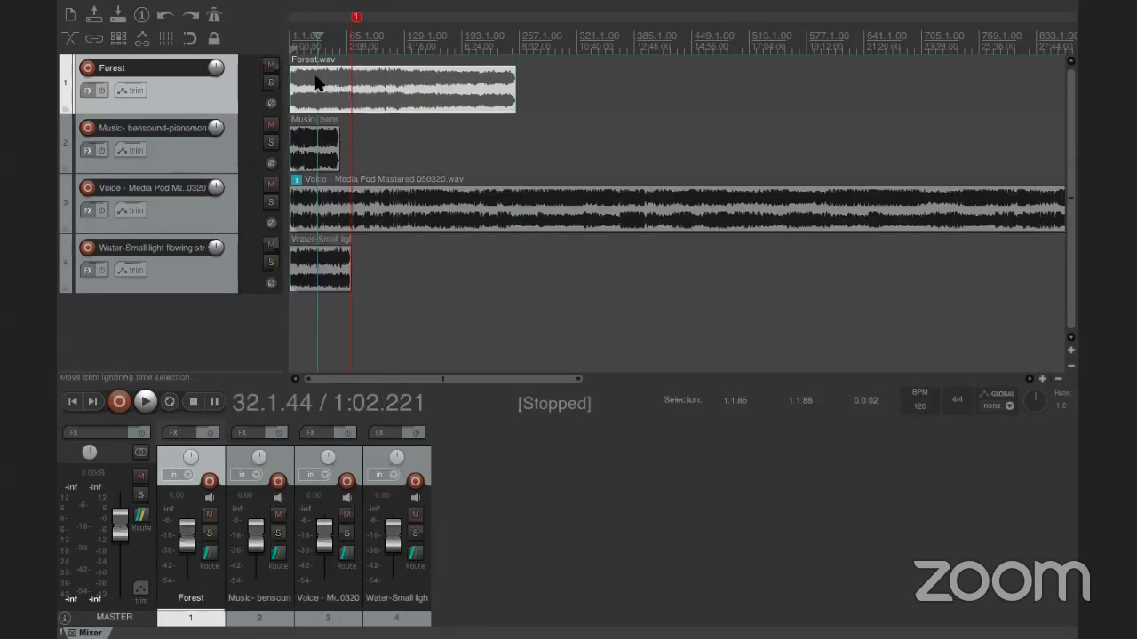
click(171, 148)
click(302, 154)
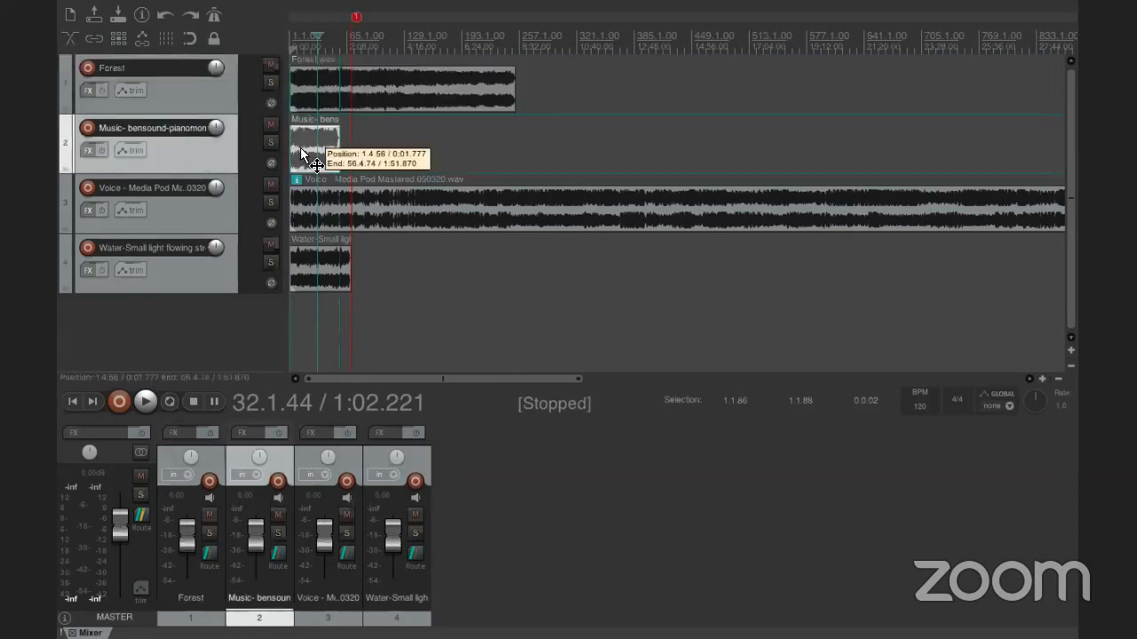
click(177, 210)
click(320, 210)
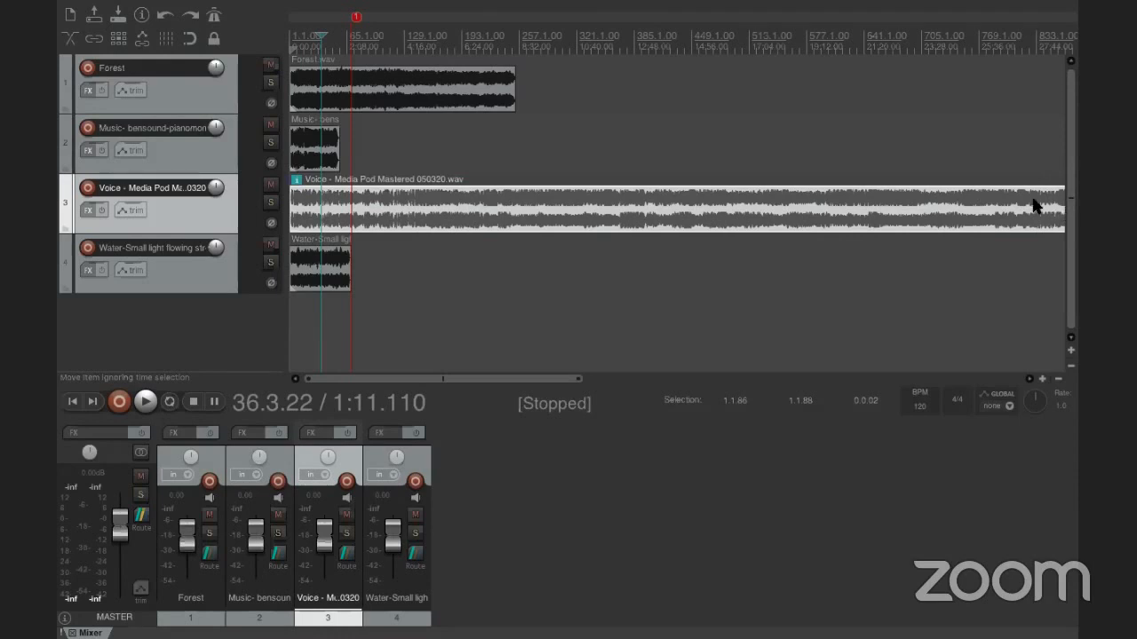
click(225, 275)
click(311, 285)
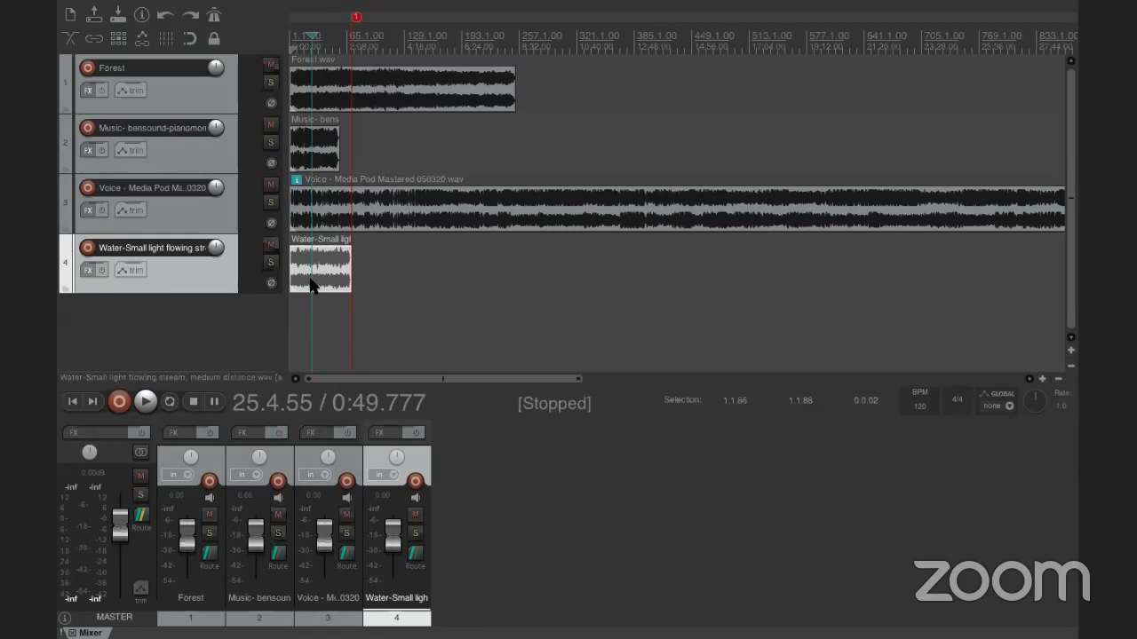
click(182, 88)
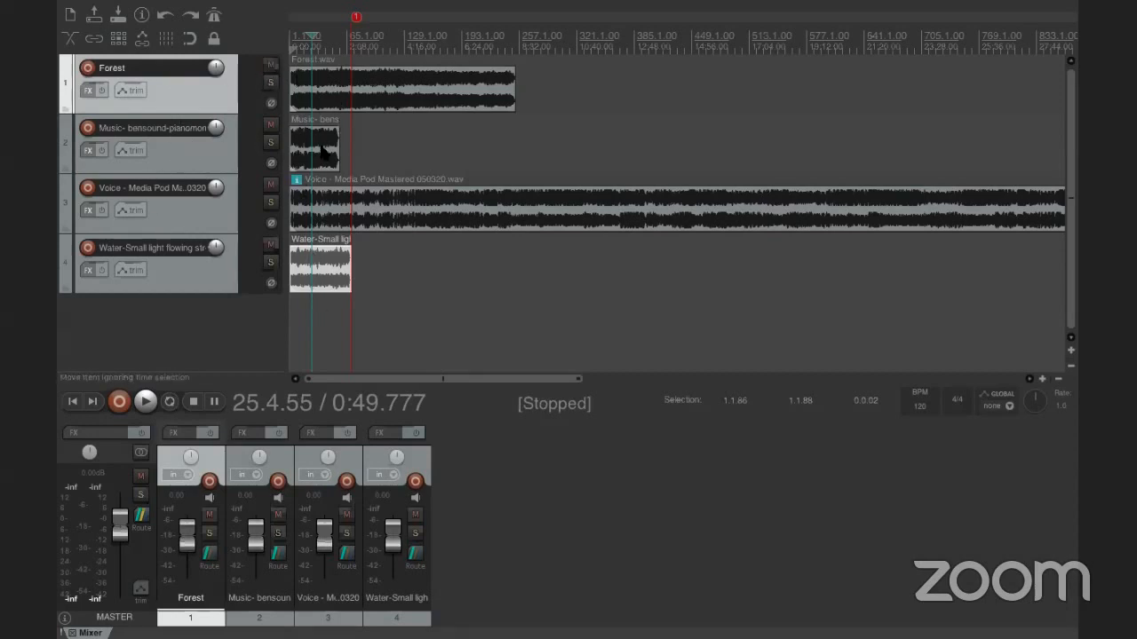
double_click(131, 70)
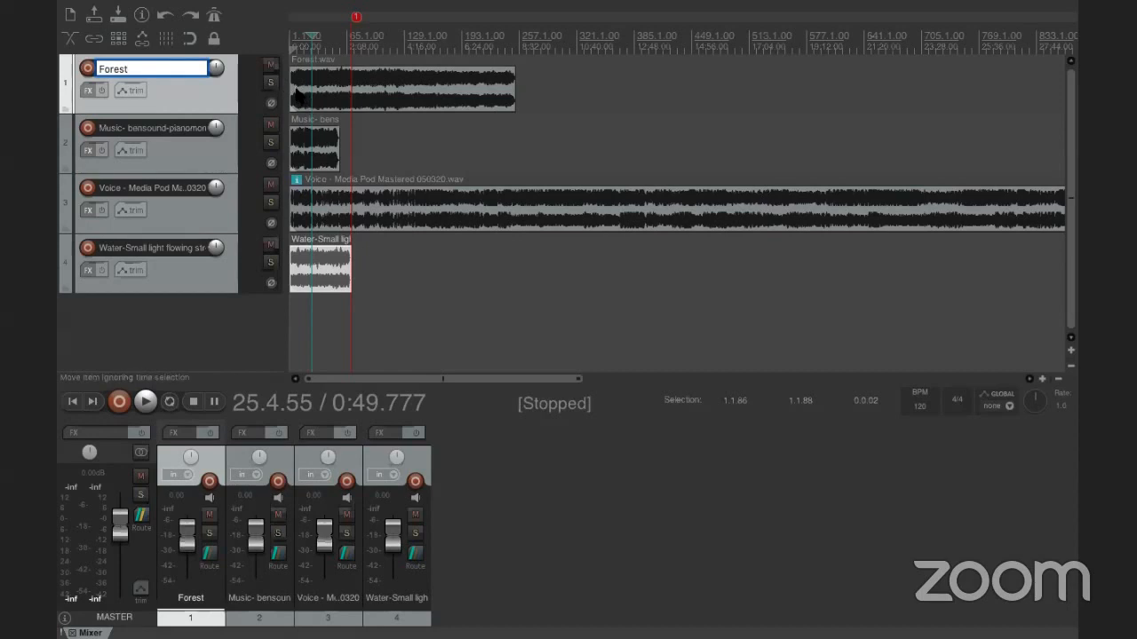
click(296, 316)
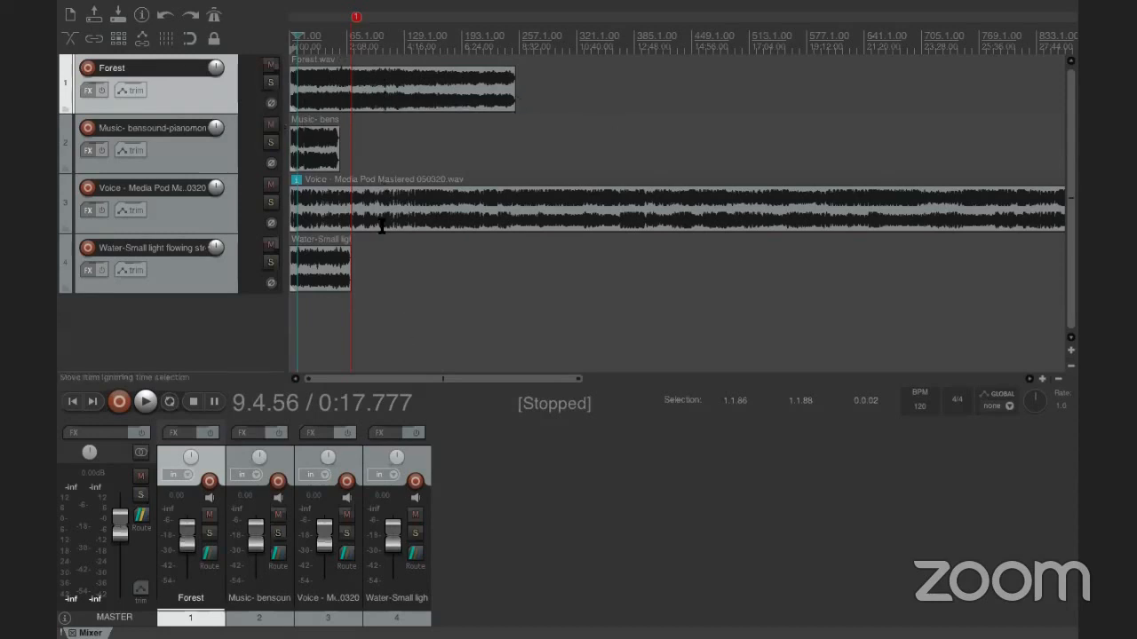
Solo the Forest track, play it briefly from about 0:25 while lowering the system volume, and stop playback.
click(272, 83)
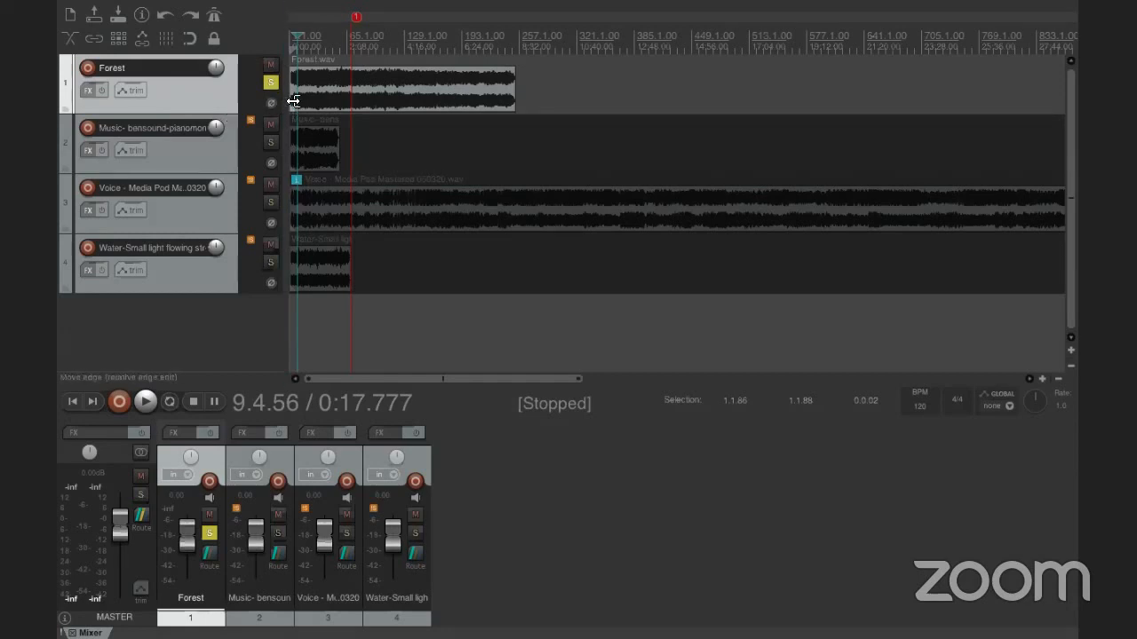
click(300, 87)
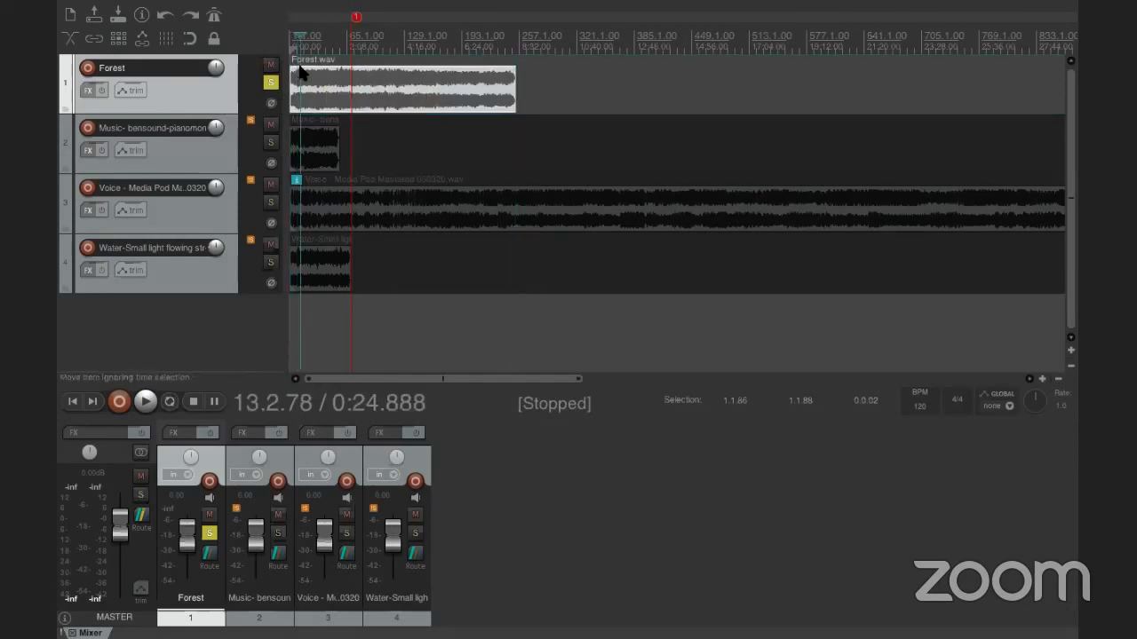
click(146, 401)
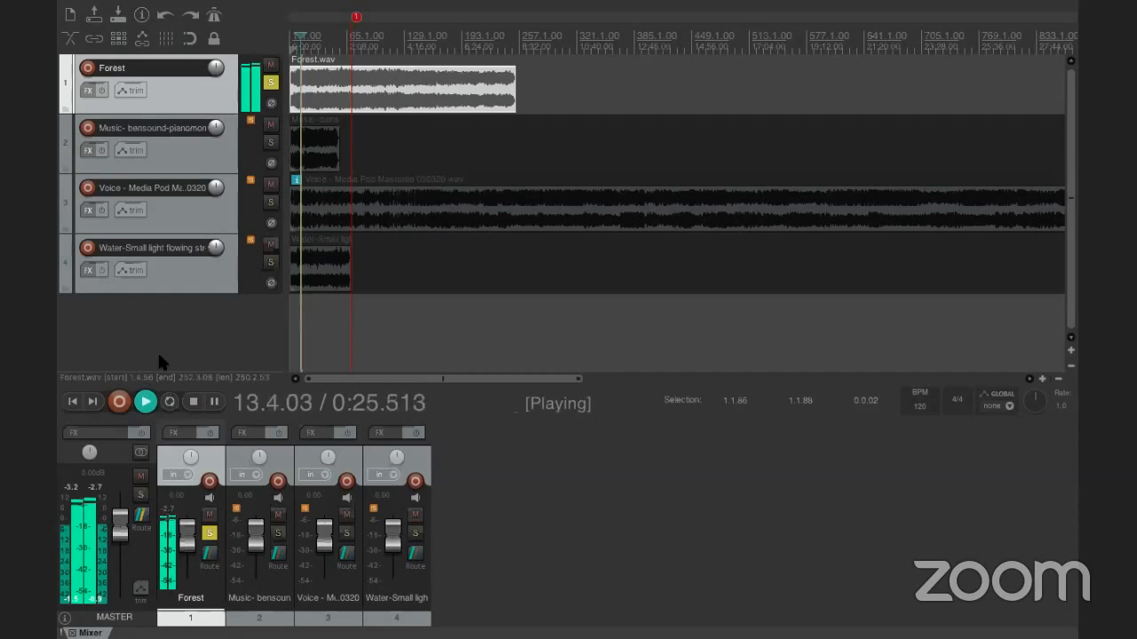
key(XF86AudioLowerVolume)
click(193, 402)
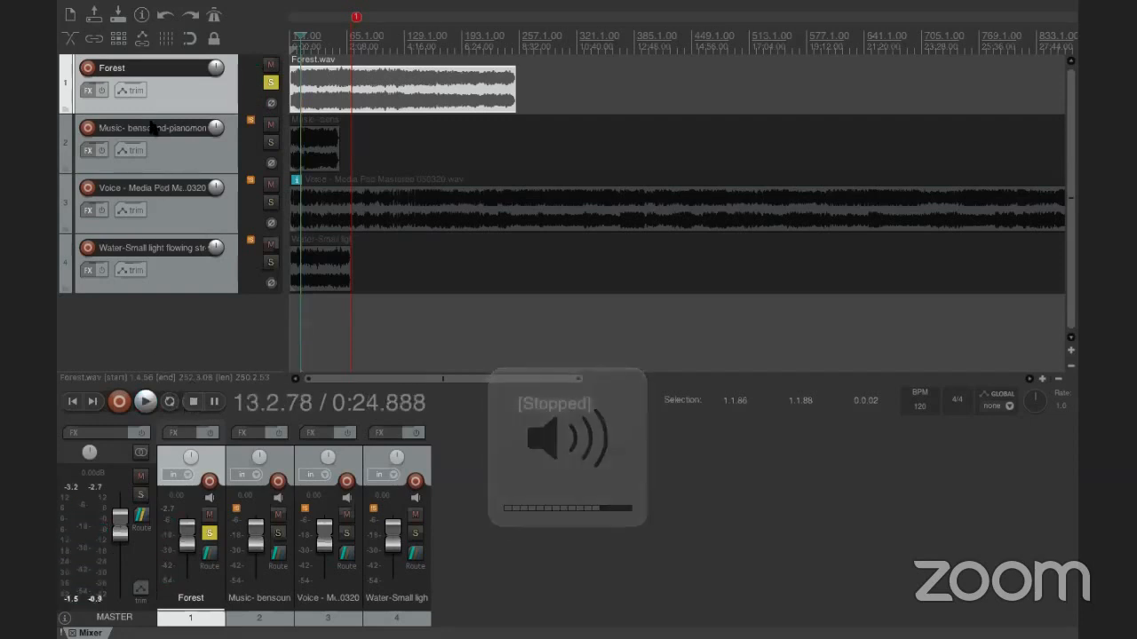
Rename the Forest track as "Background noises - Forest".
double_click(137, 70)
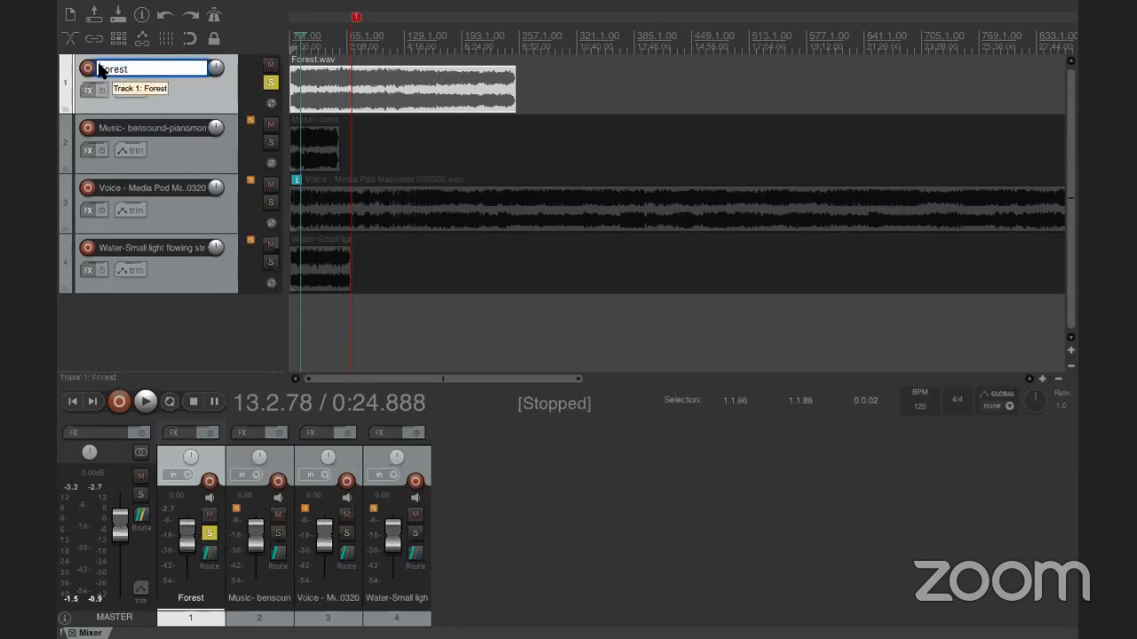
text(Backgrou)
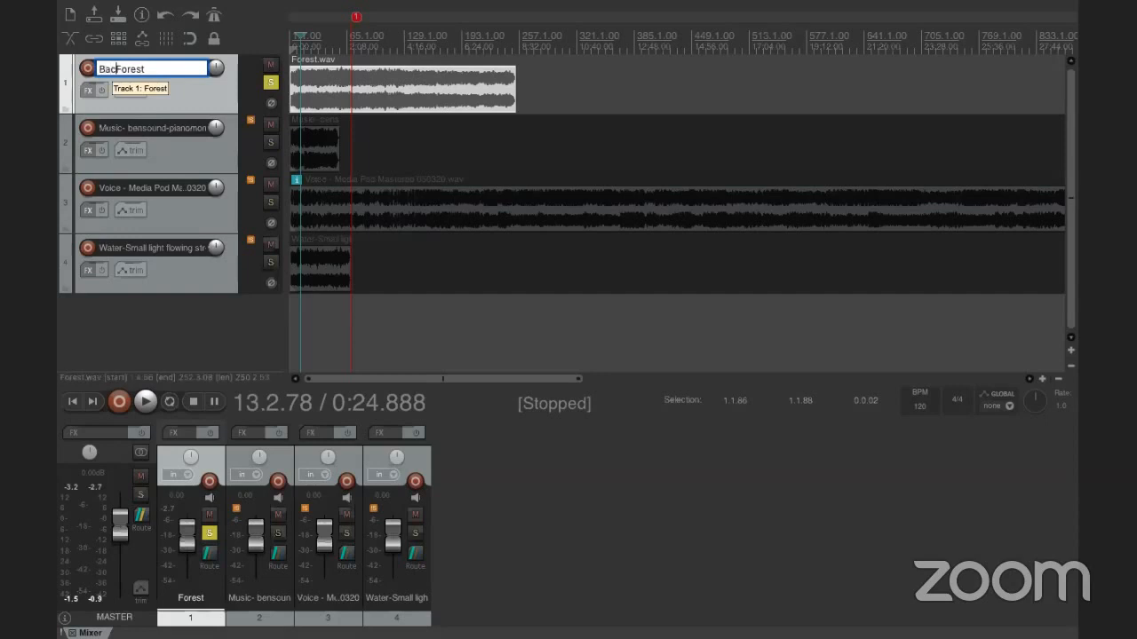
text(nd noises -)
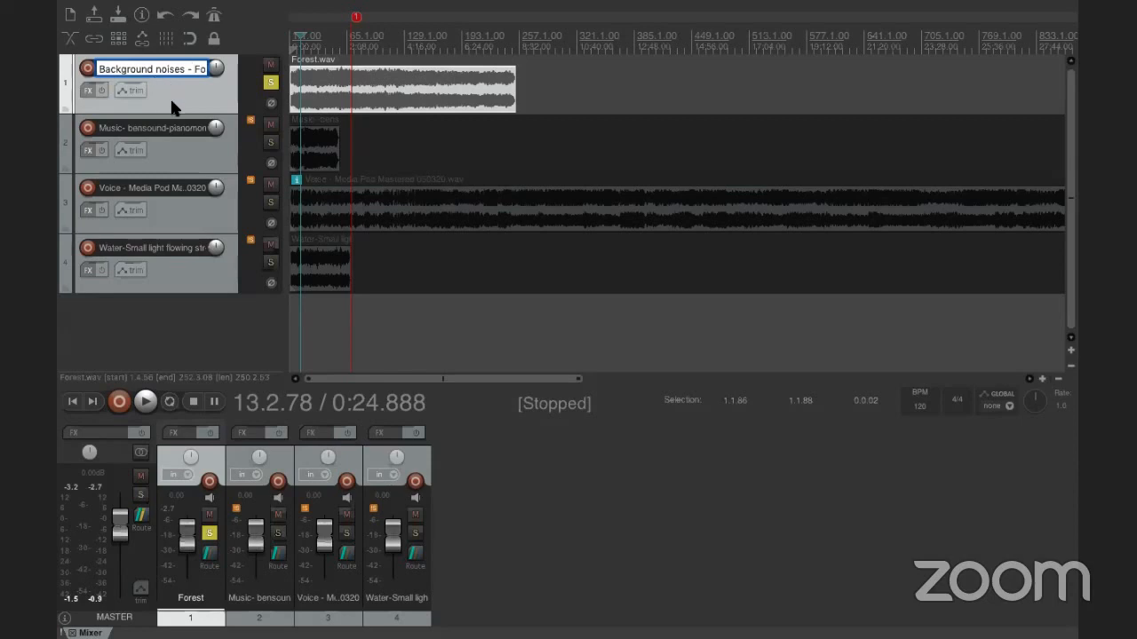
key(Return)
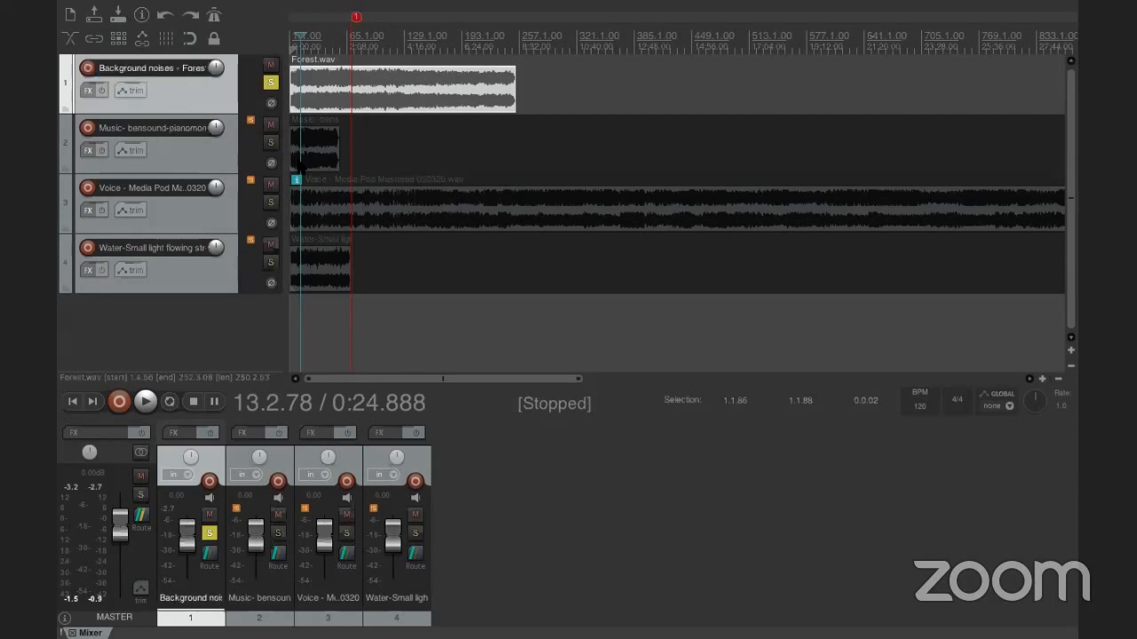
Unsolo the Forest track, solo the Music track, play it briefly from about 0:23, then stop playback and unsolo it.
click(302, 167)
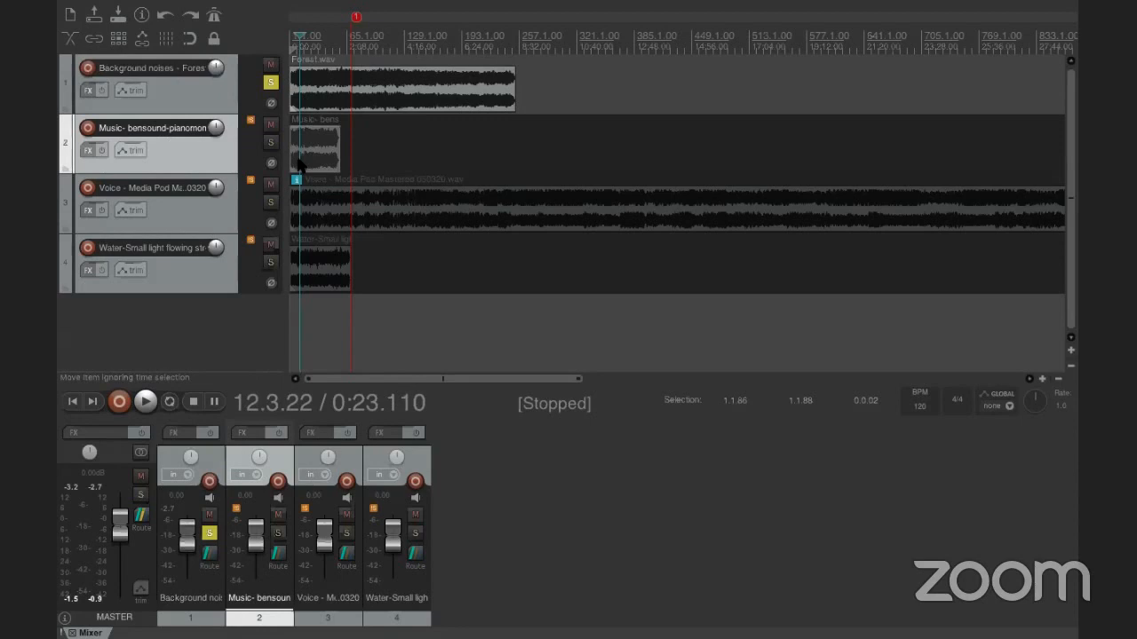
click(271, 82)
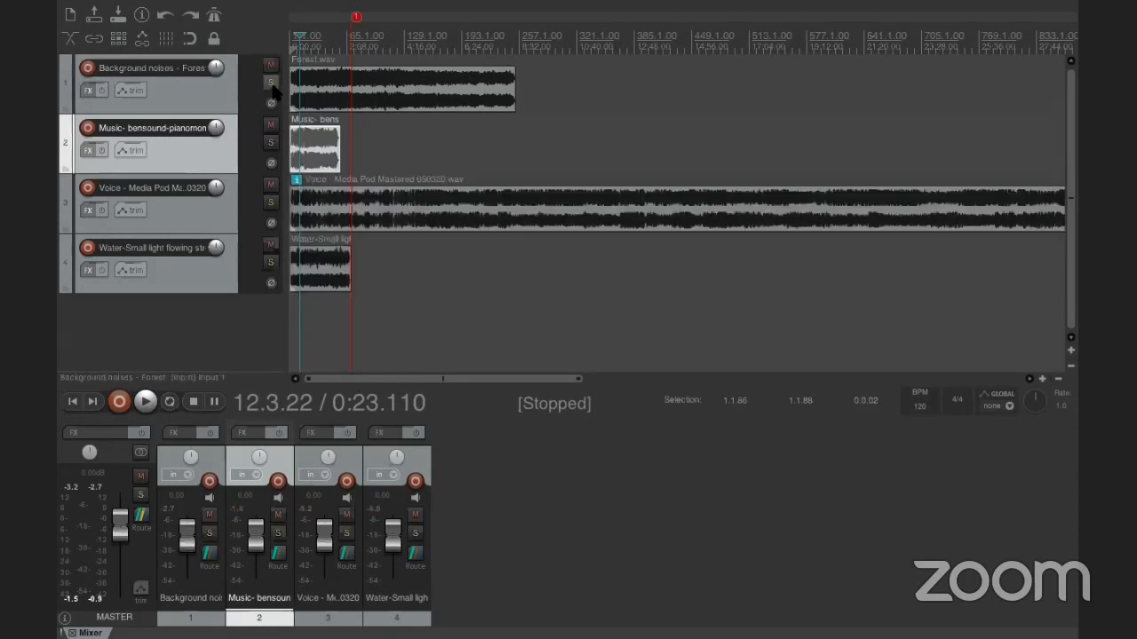
click(271, 142)
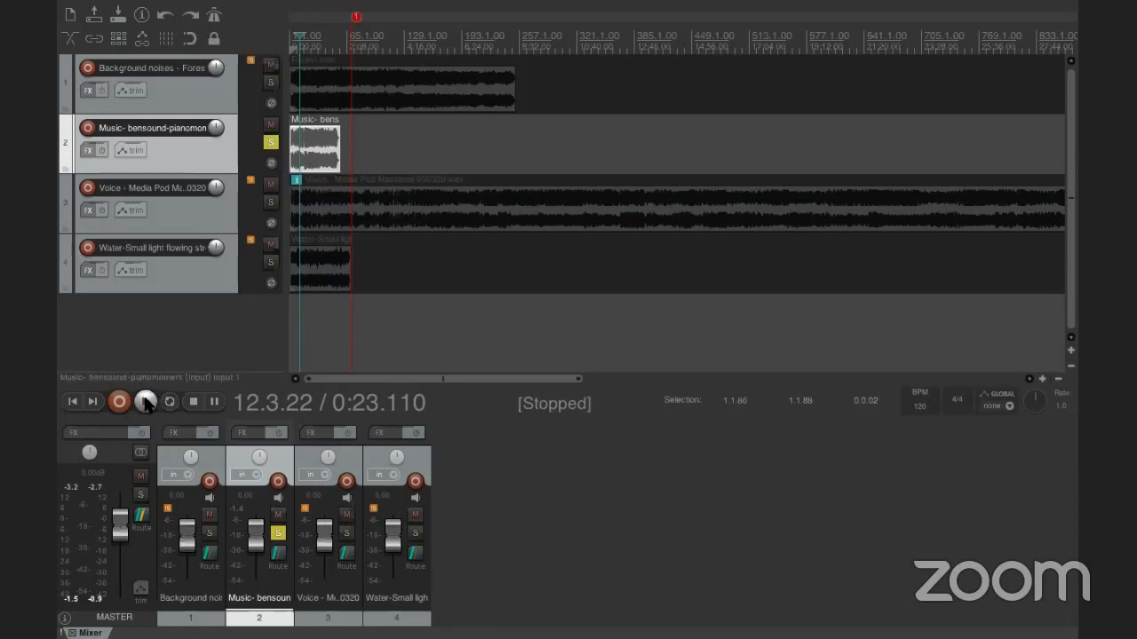
click(147, 402)
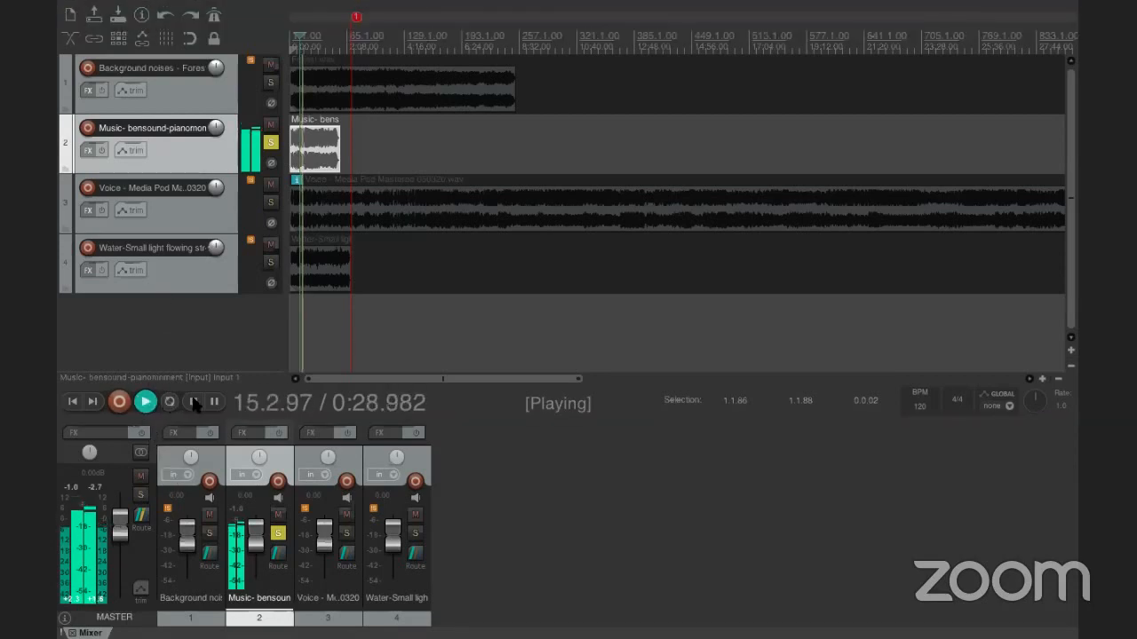
key(space)
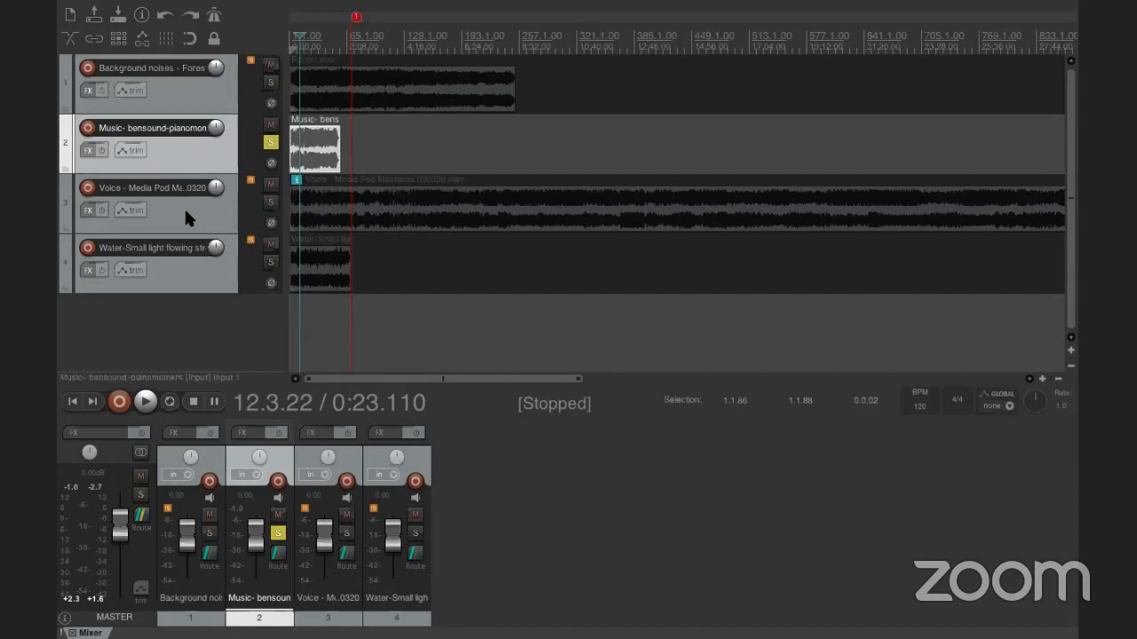
click(270, 144)
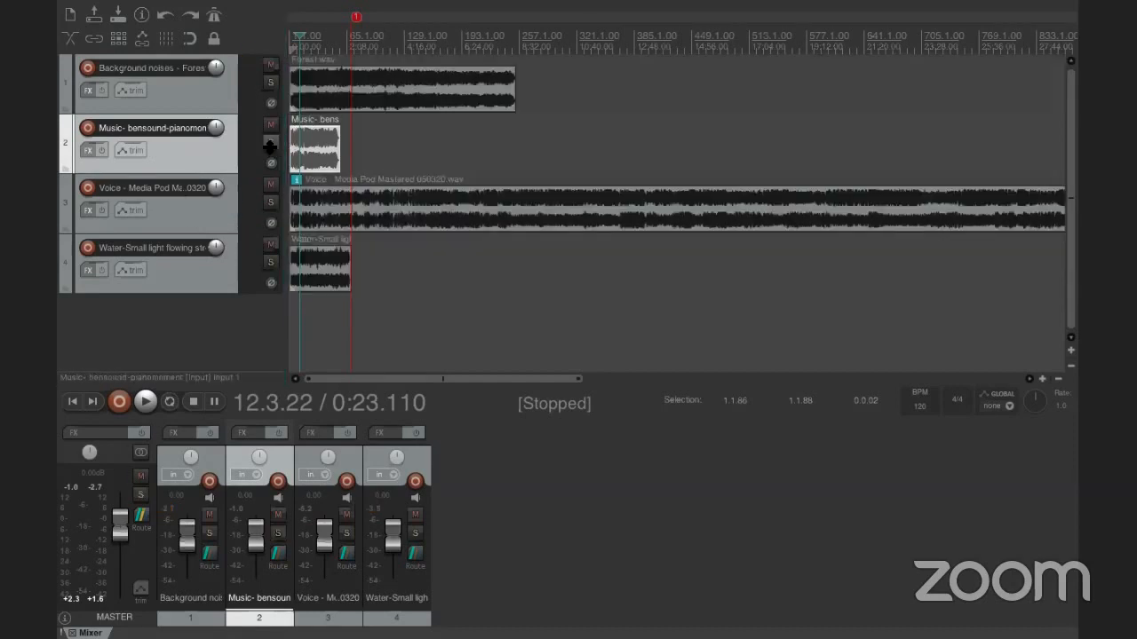
Solo the Voice track, play it briefly from about 0:16, then stop playback and unsolo it.
click(271, 202)
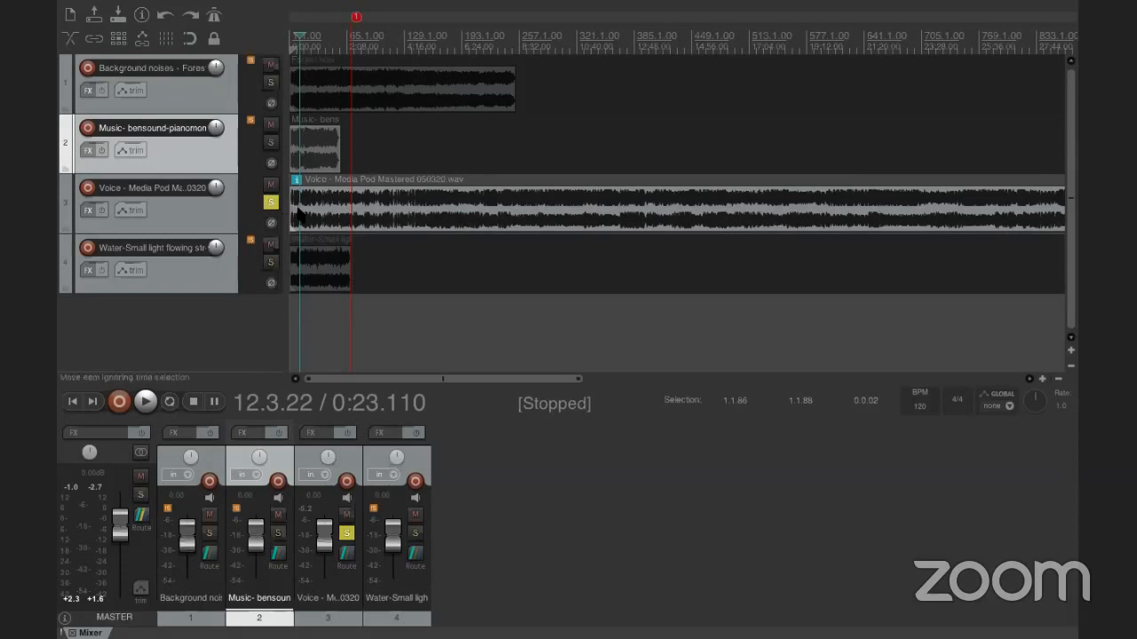
click(316, 213)
click(298, 210)
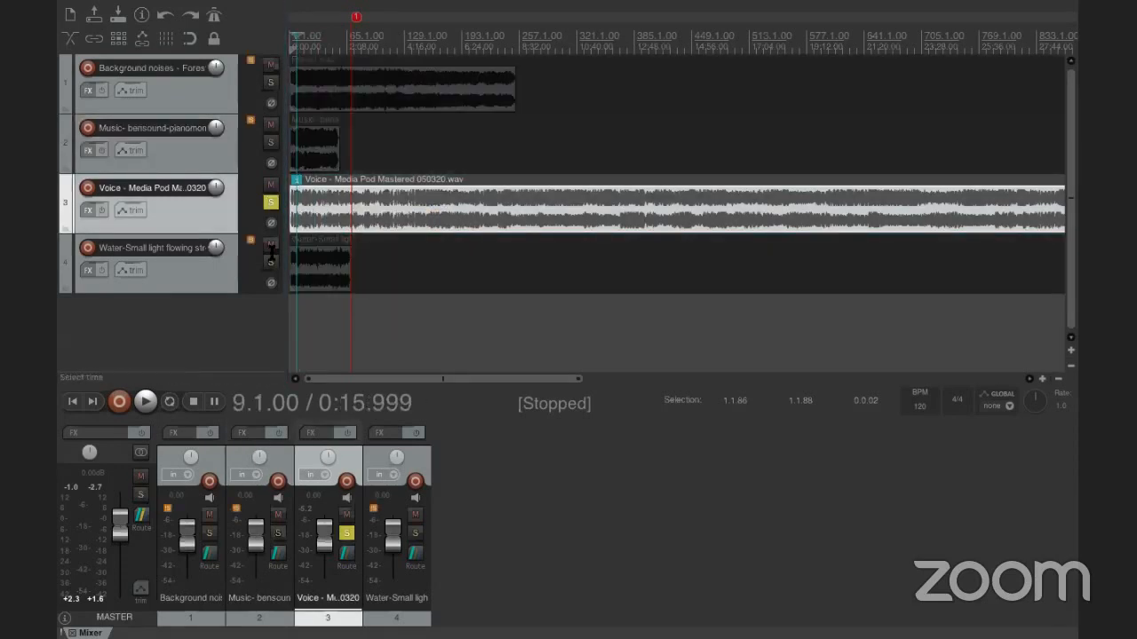
click(145, 401)
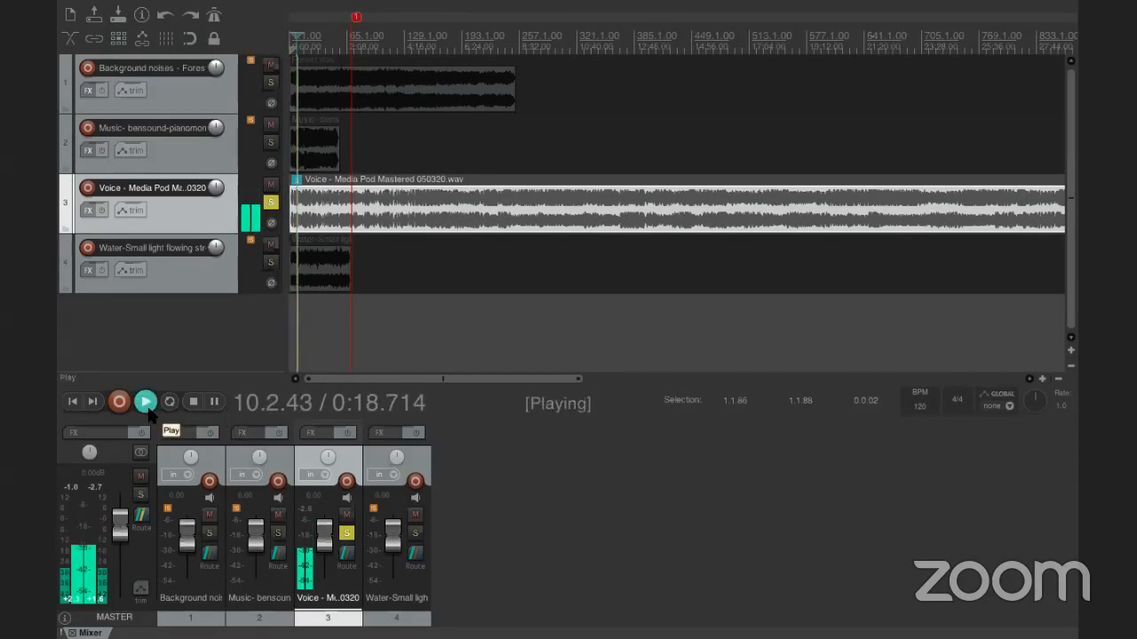
click(196, 402)
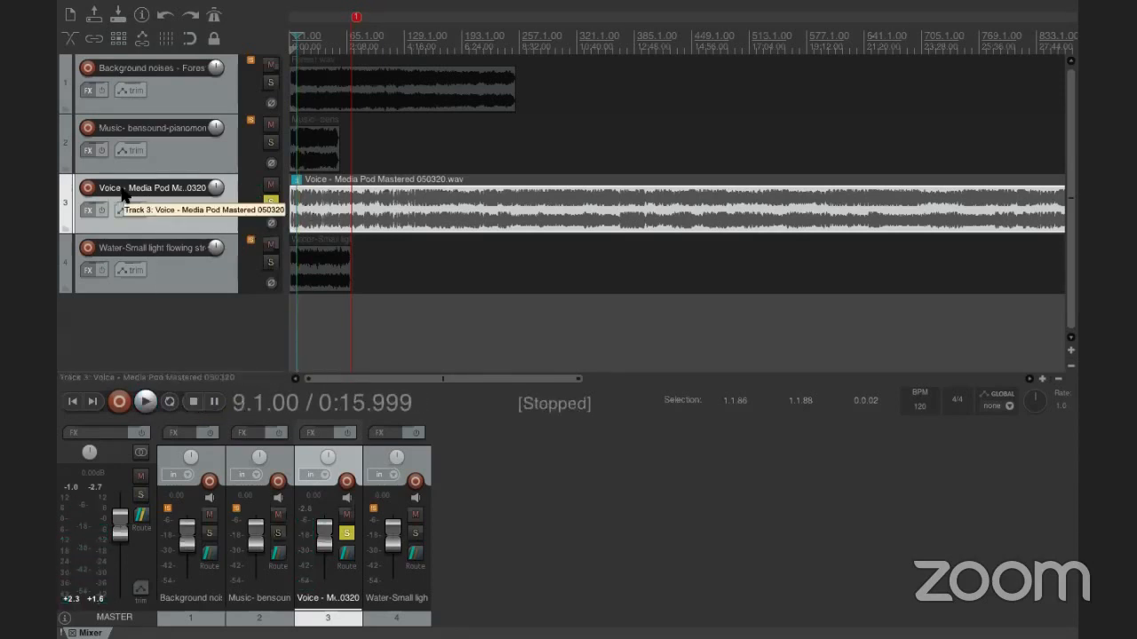
click(271, 202)
click(271, 202)
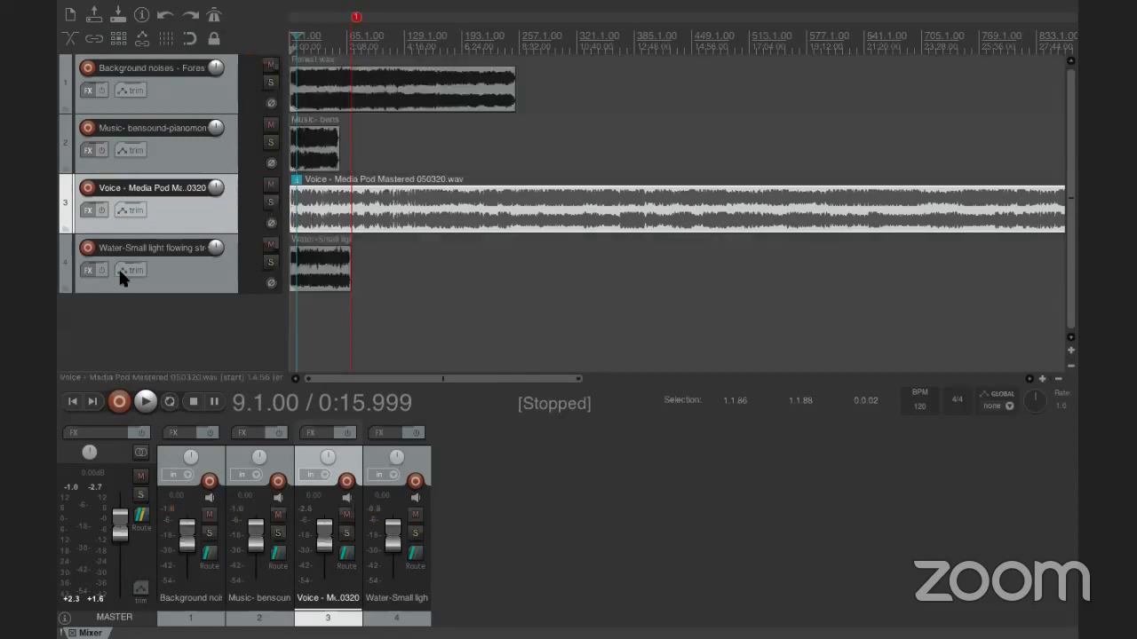
Solo the Water track, play it briefly from the start of its audio item, then stop playback and unsolo it.
click(300, 276)
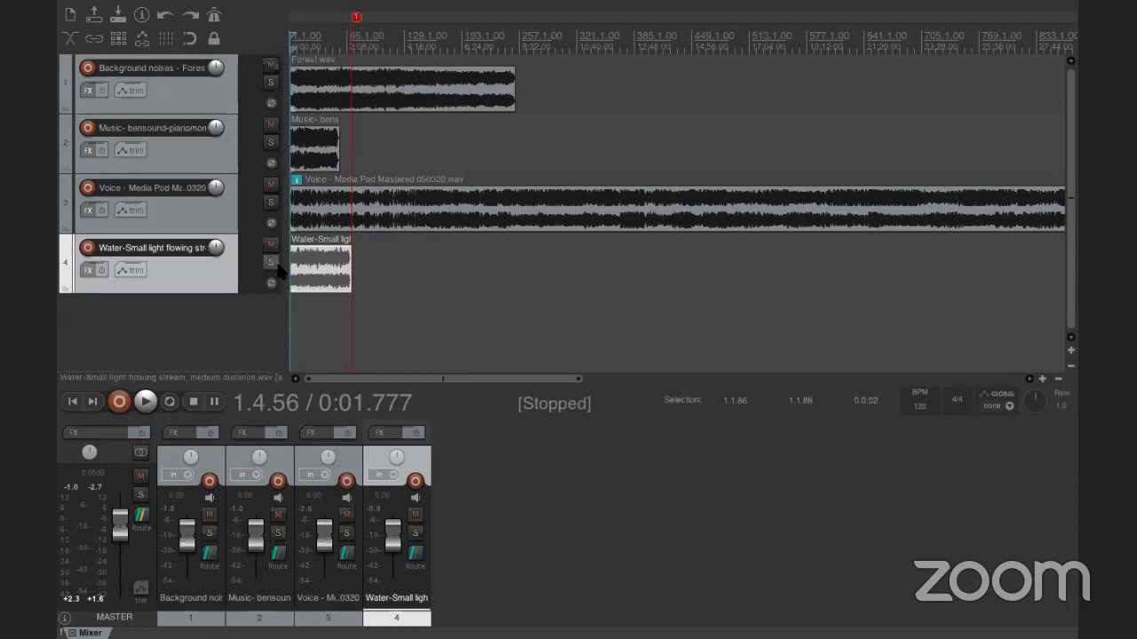
click(271, 262)
click(145, 401)
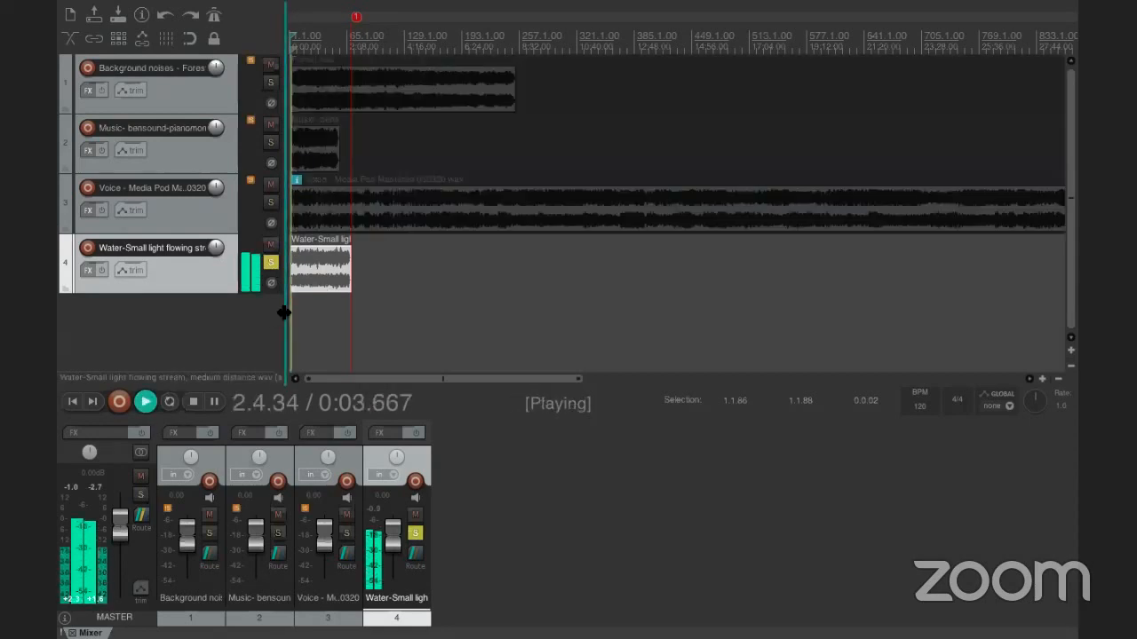
click(194, 401)
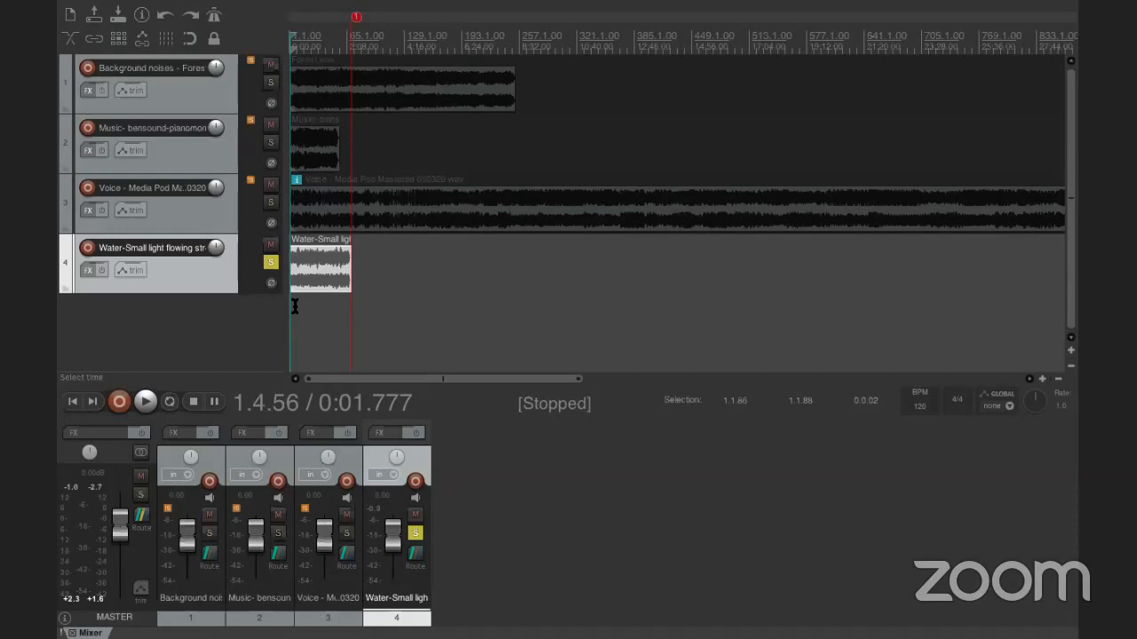
scroll(307, 266, up, 5)
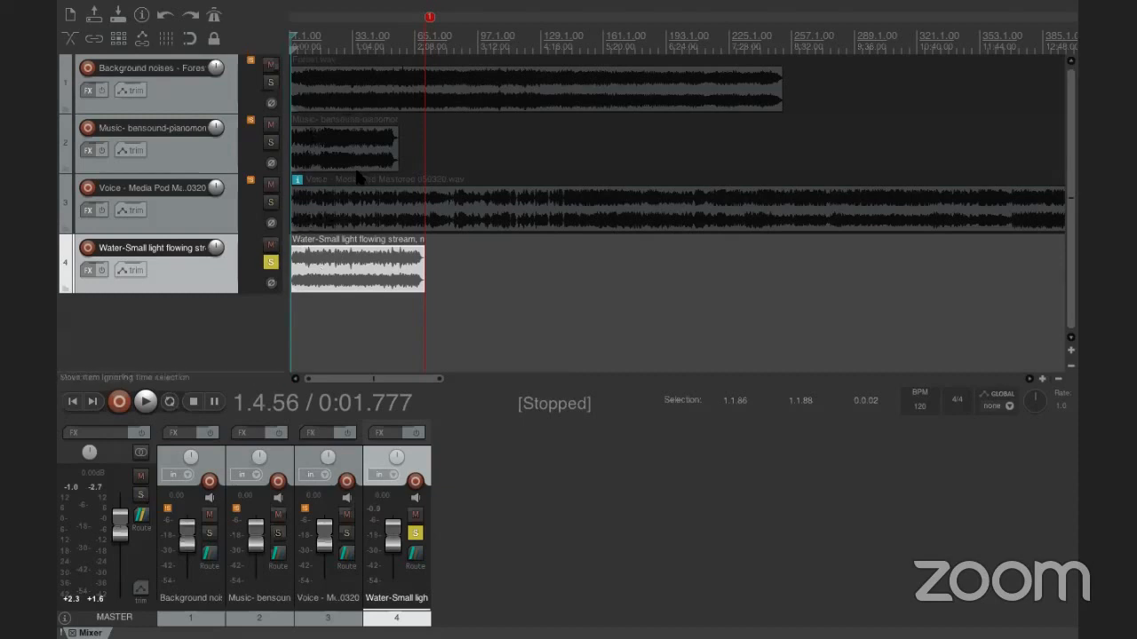
click(271, 262)
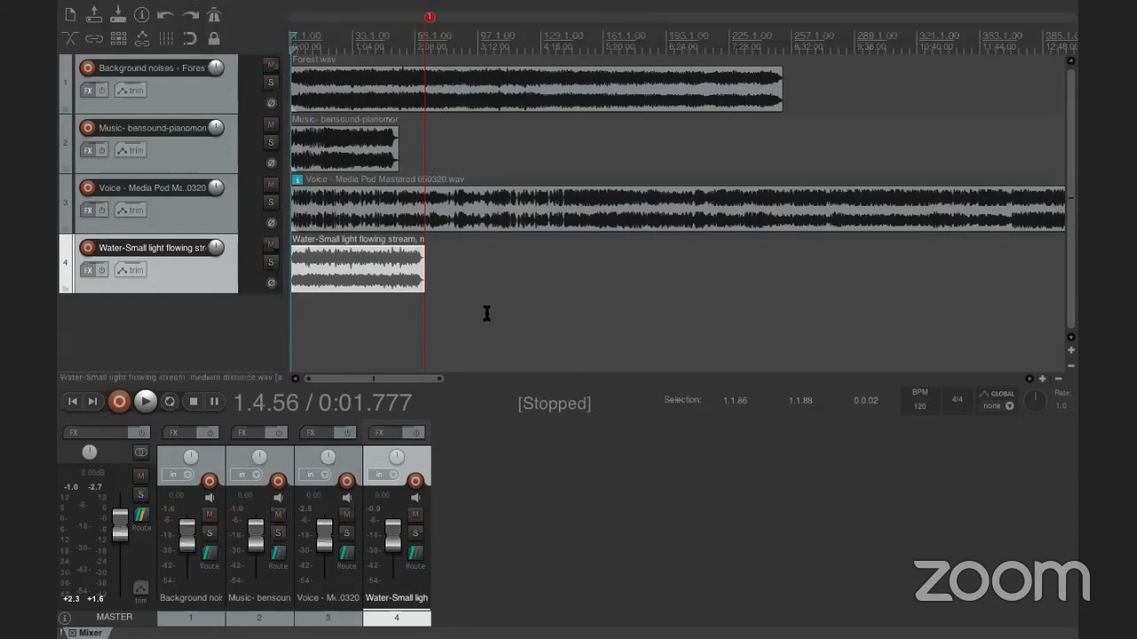
Assign a random track color to the "Background noises - Forest" track.
click(203, 92)
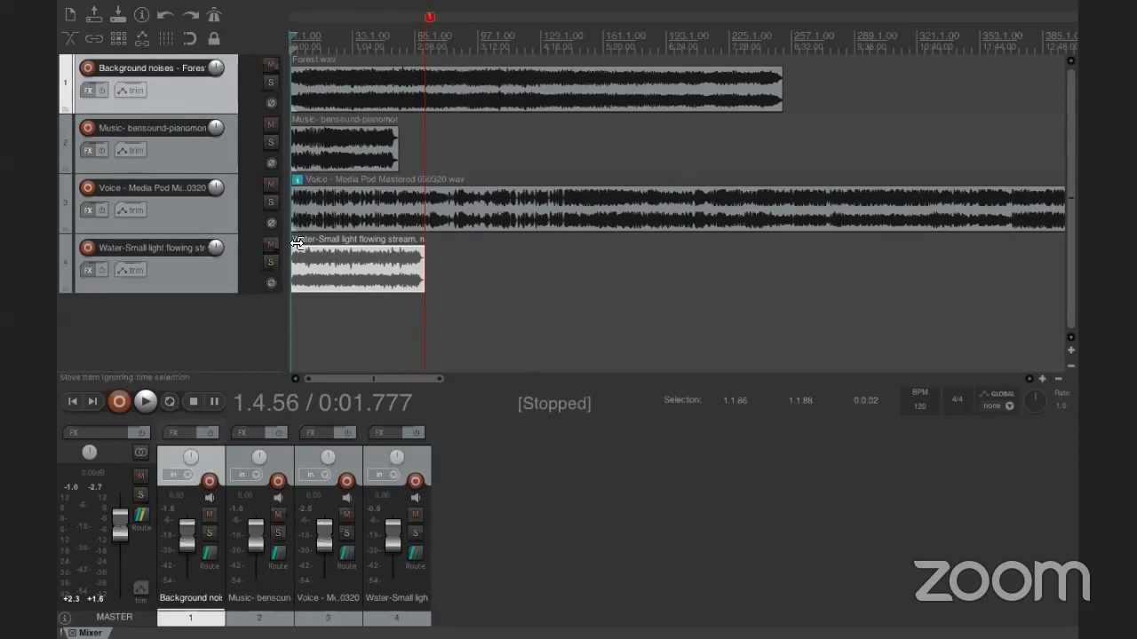
right_click(163, 97)
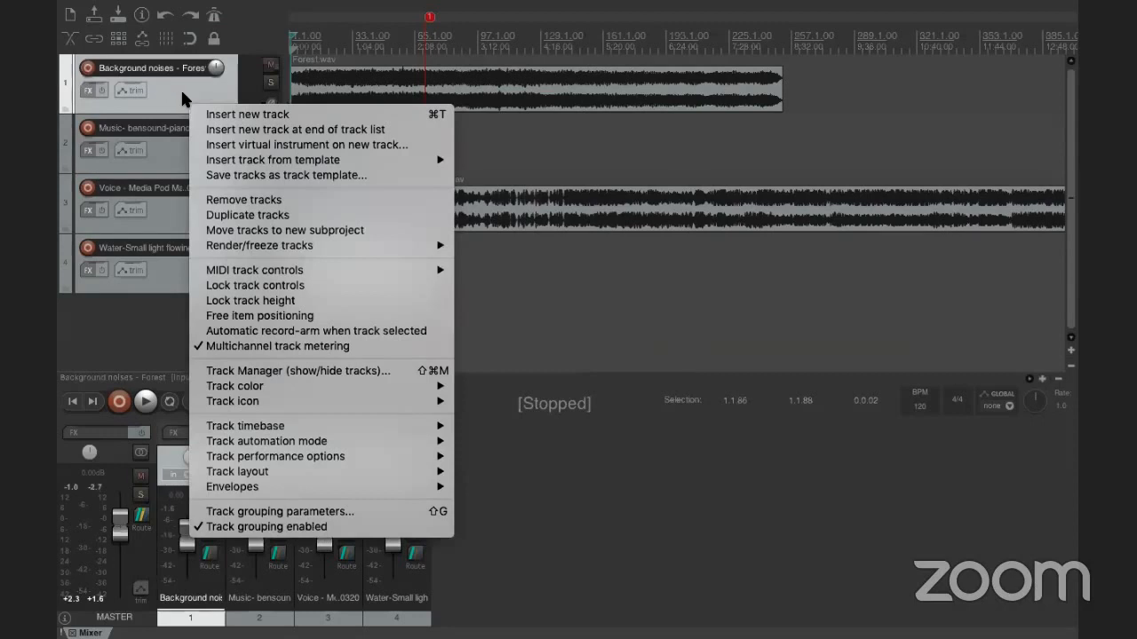
mouse_move(286, 385)
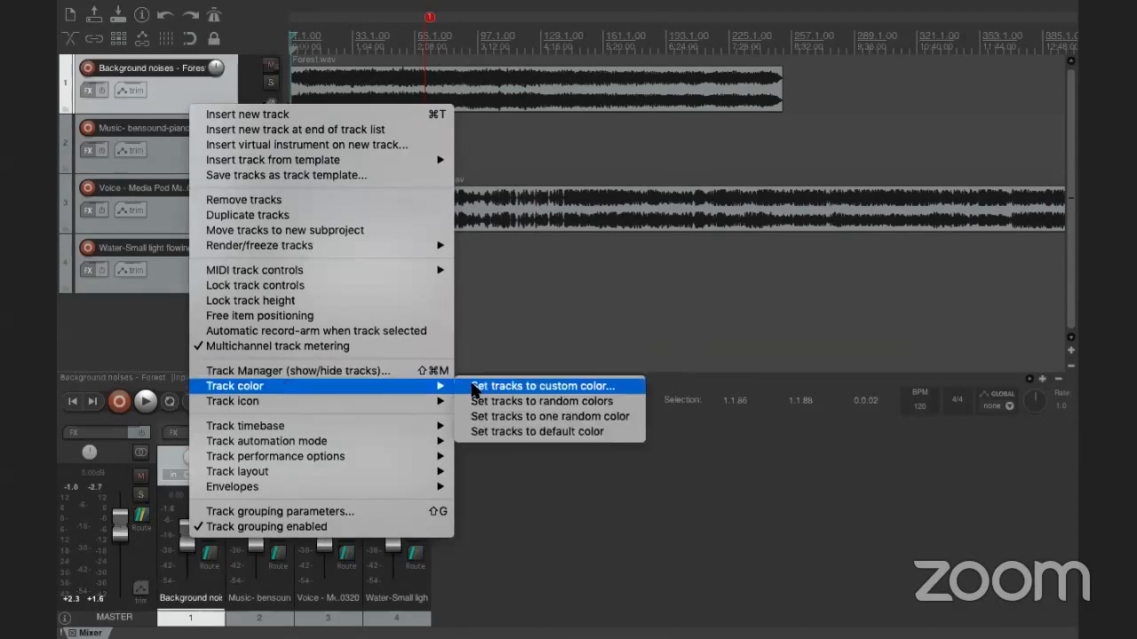
click(487, 401)
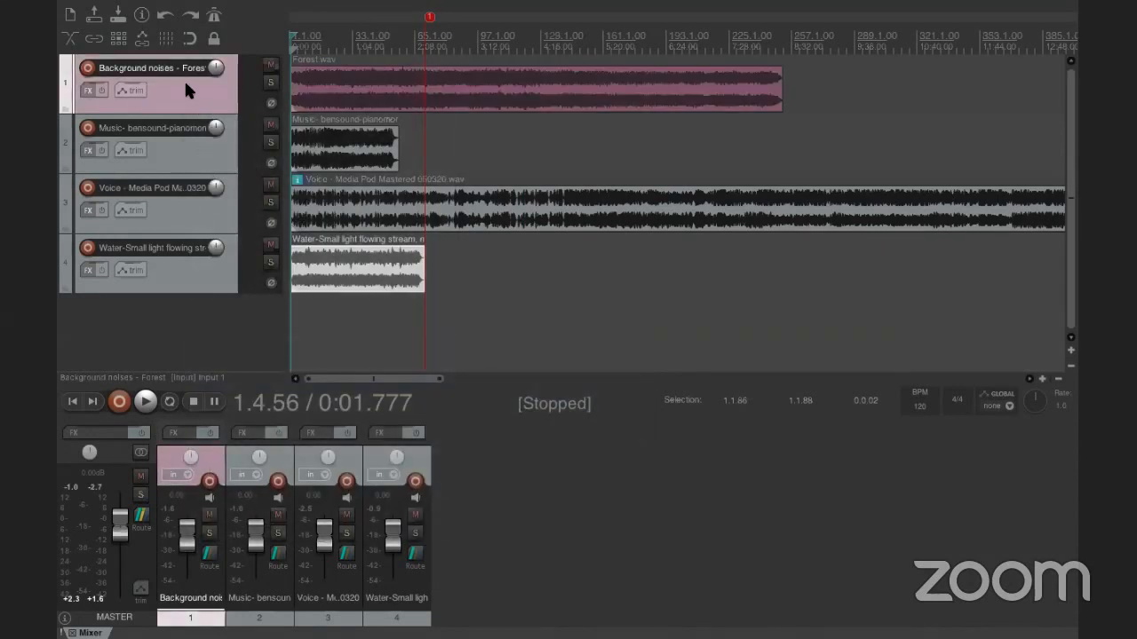
Assign a random track color to the Water track.
click(189, 282)
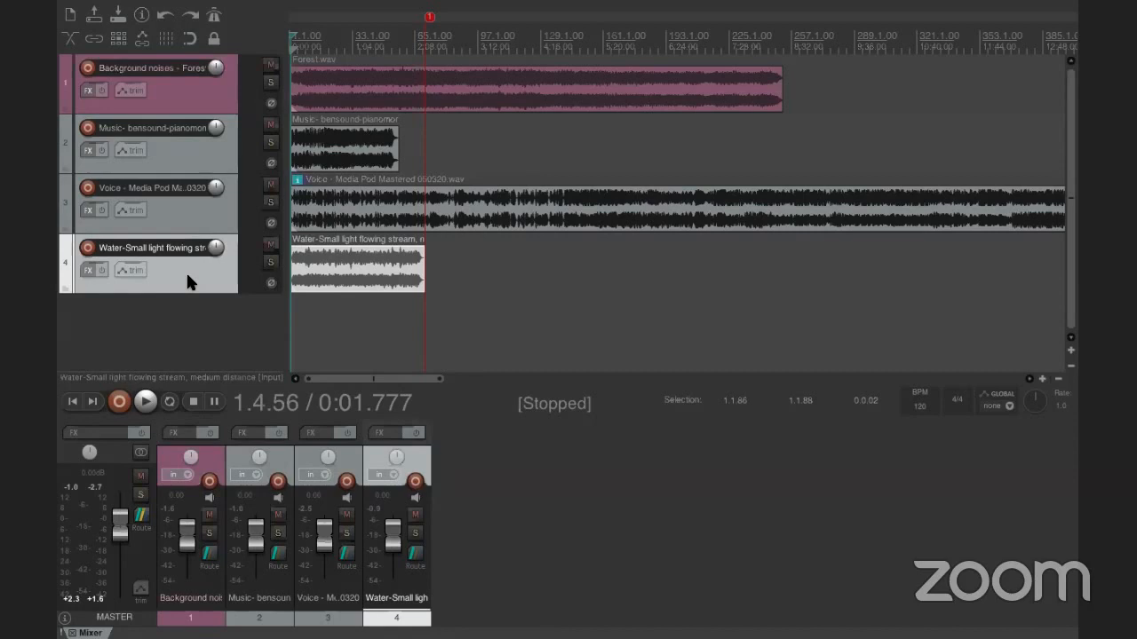
right_click(189, 282)
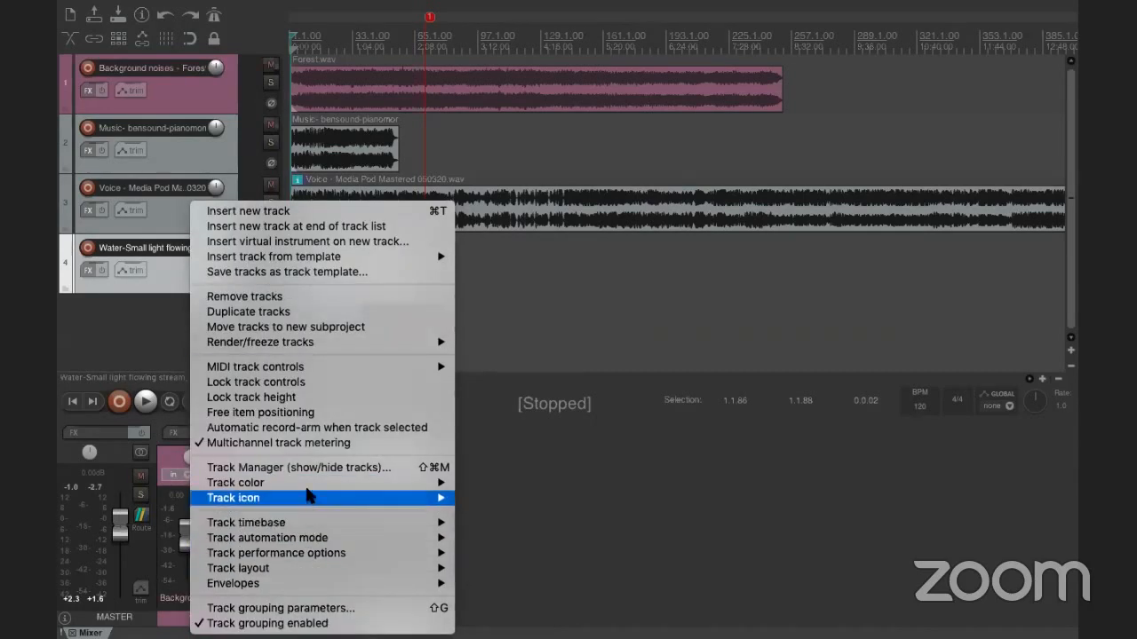
click(524, 498)
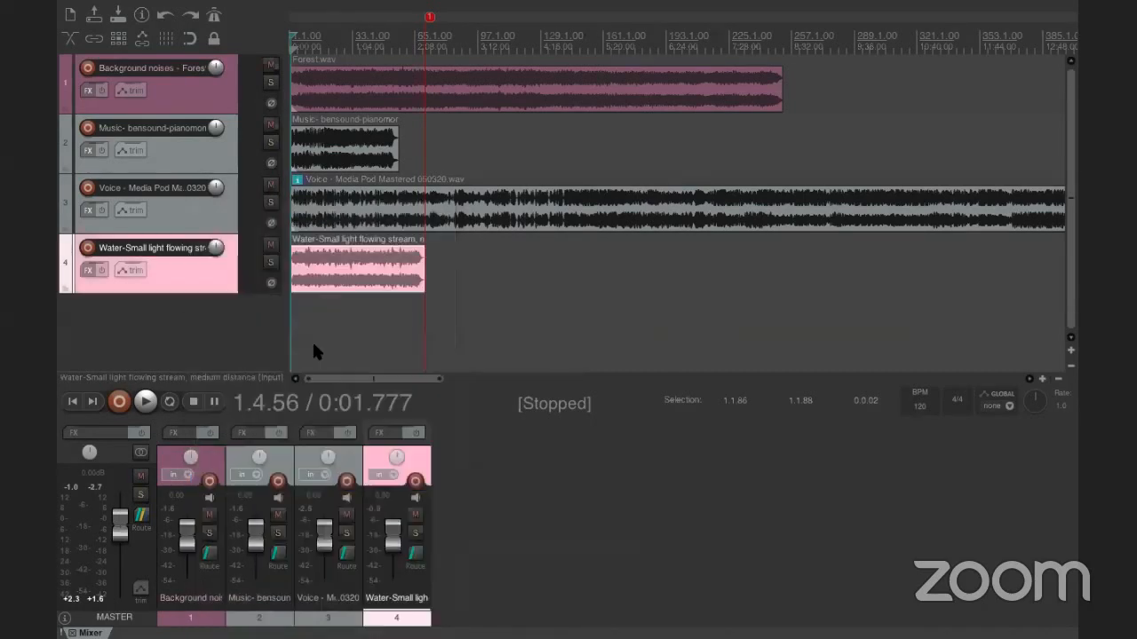
Set the Voice track's custom color to Cyan from the Apple color palette.
click(192, 153)
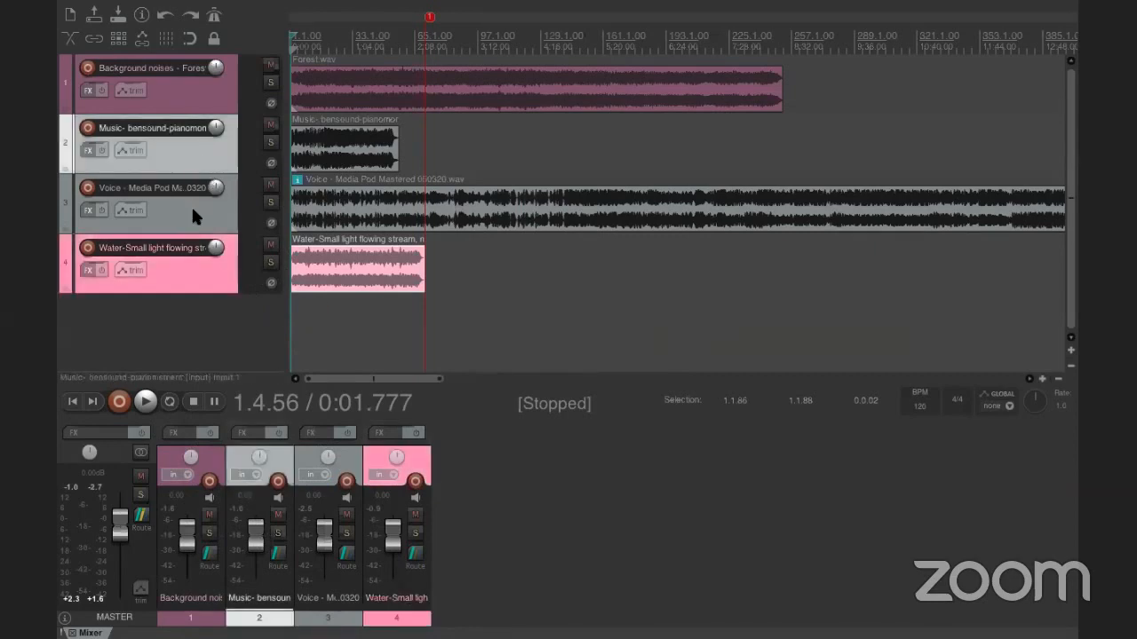
right_click(194, 204)
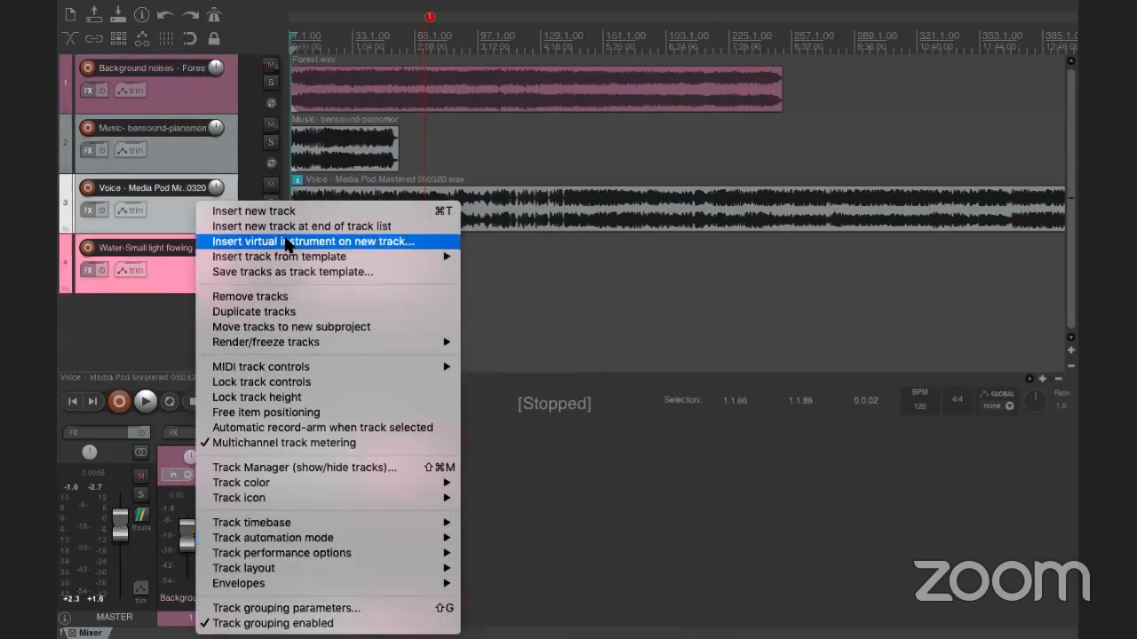
click(175, 209)
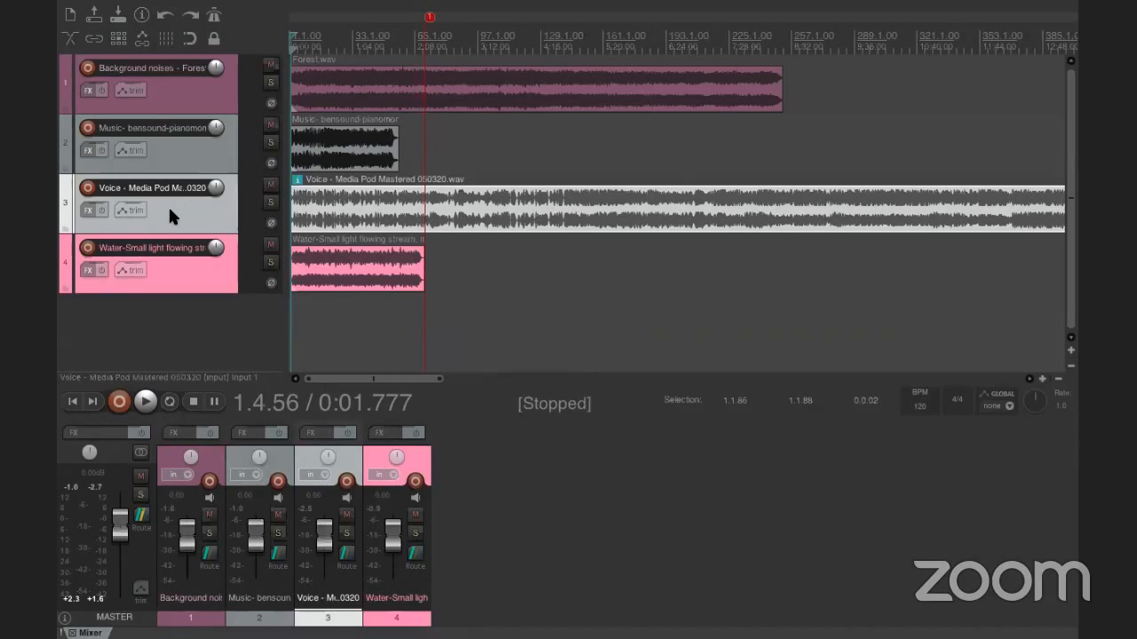
right_click(170, 211)
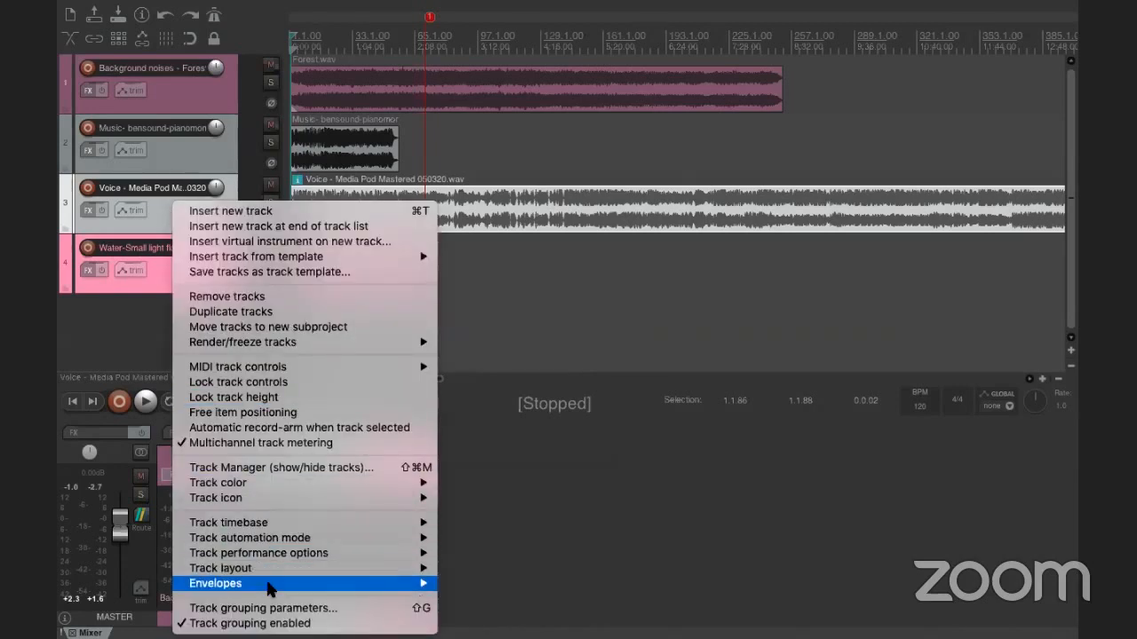
mouse_move(285, 483)
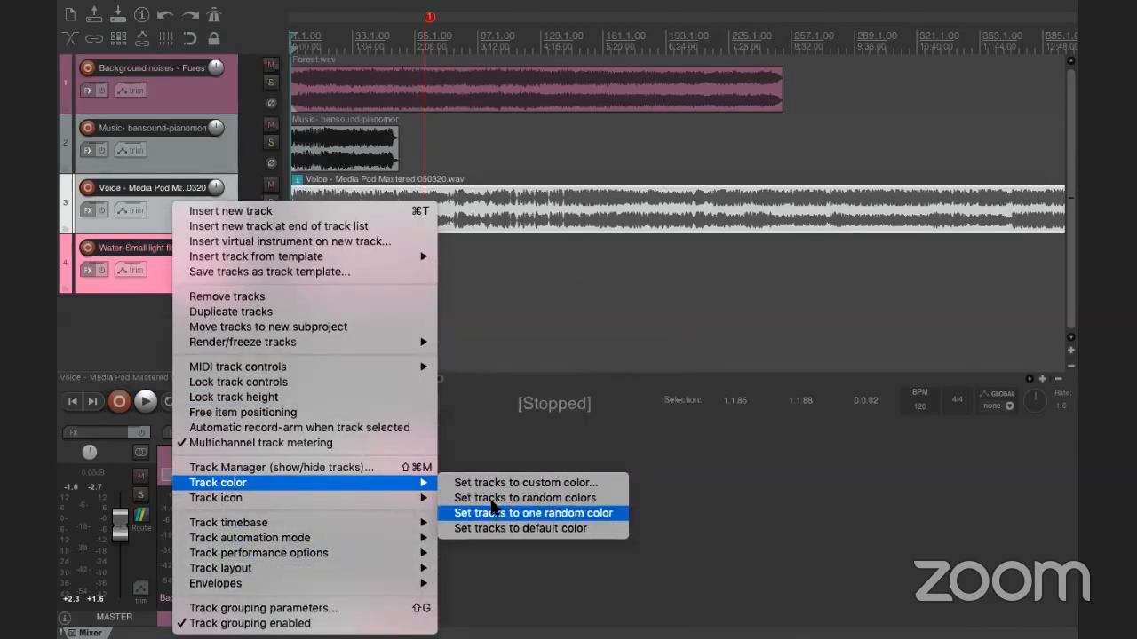
click(566, 484)
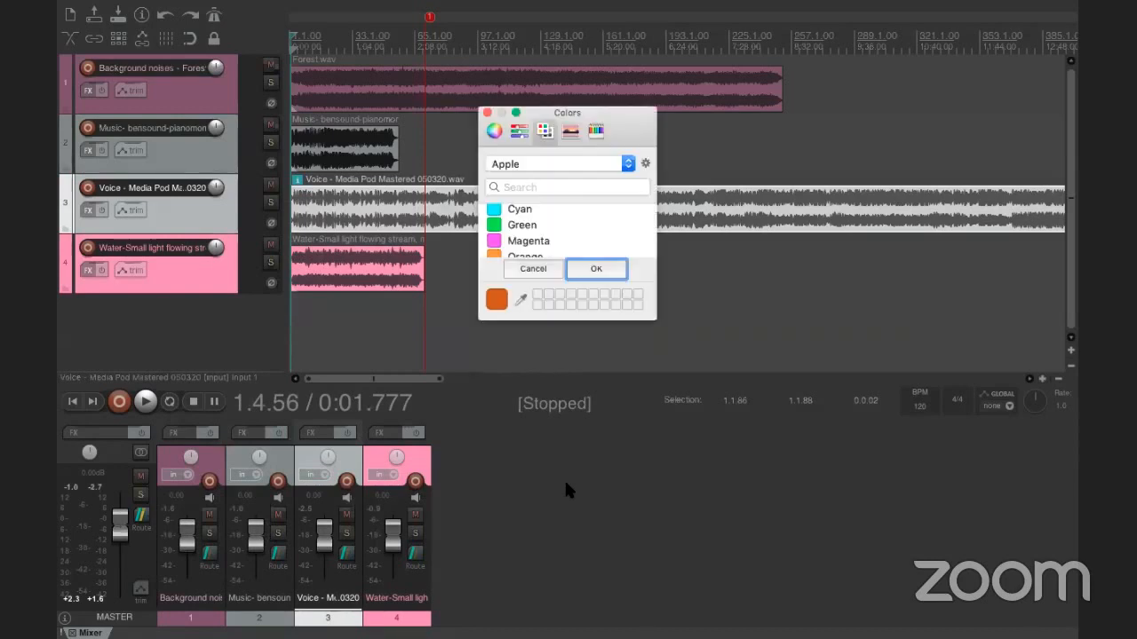
click(506, 213)
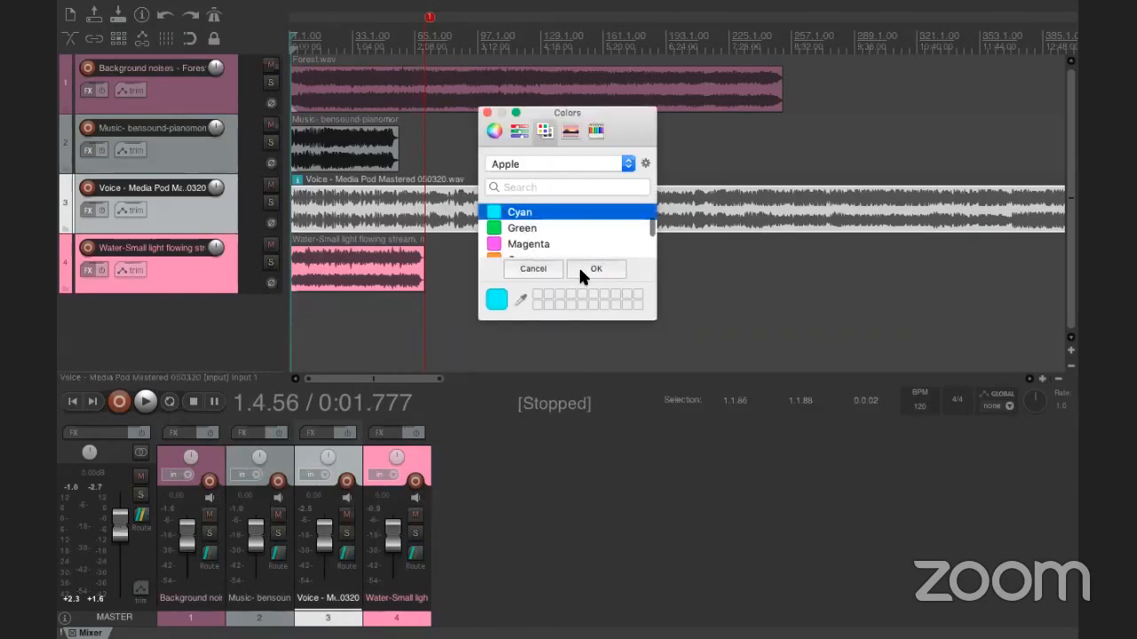
click(582, 268)
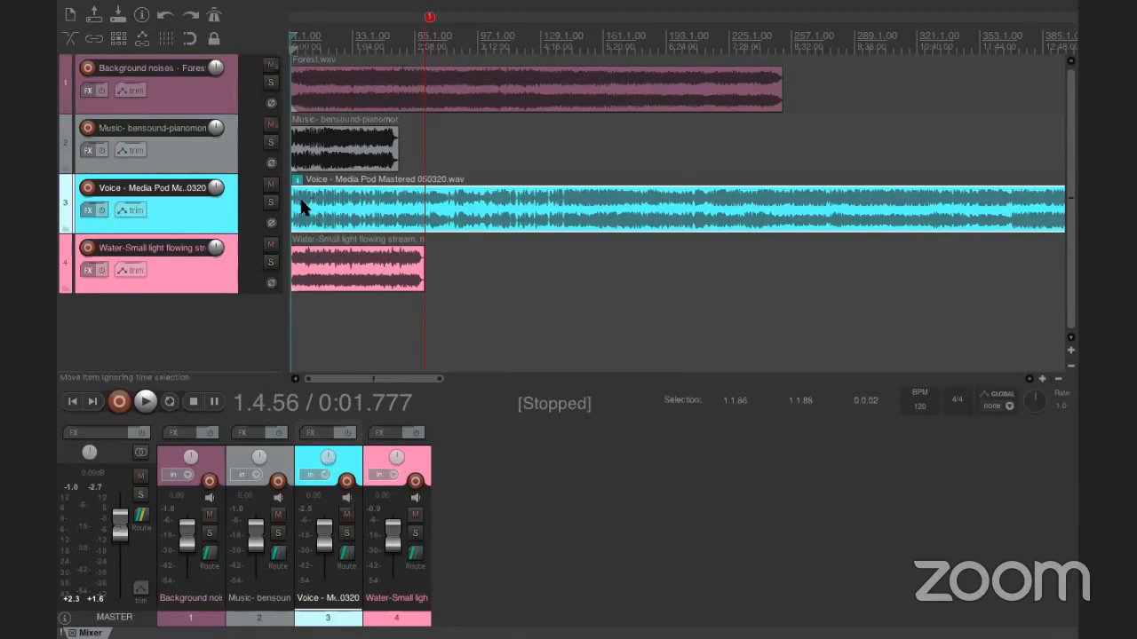
Solo the Voice track, place the edit cursor at about 0:03, play the intro from there, and stop playback.
click(270, 204)
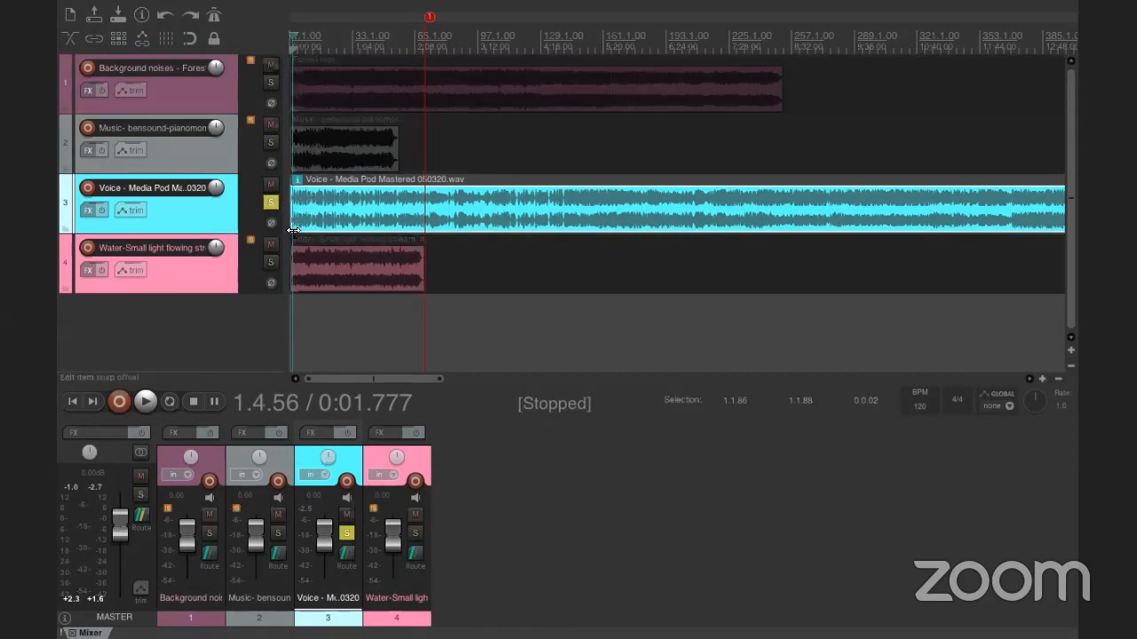
click(294, 230)
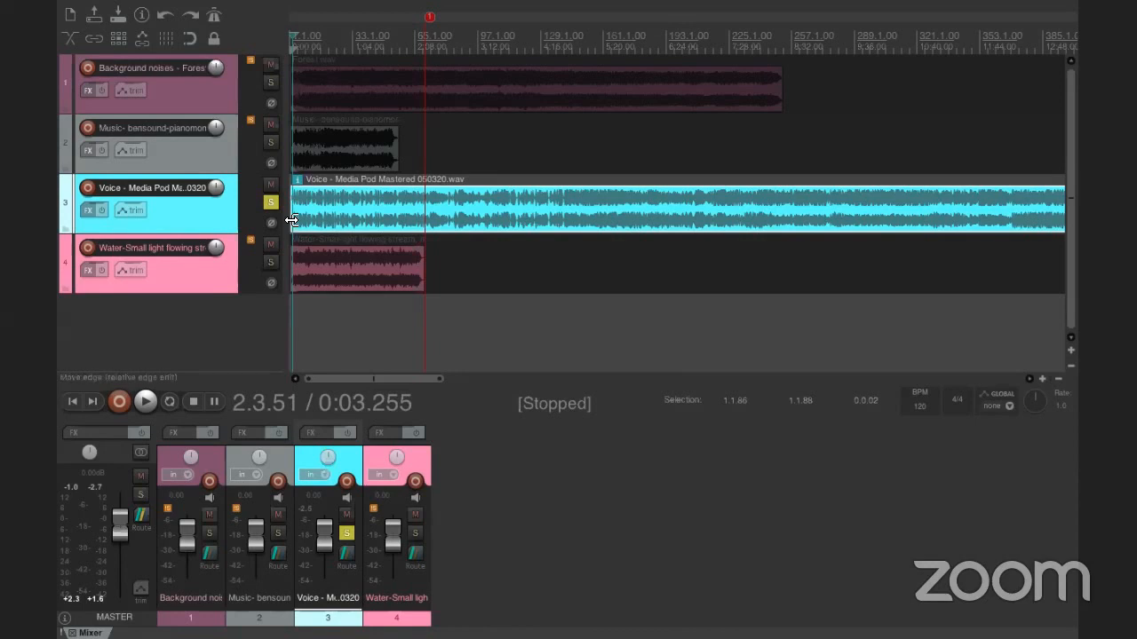
click(145, 401)
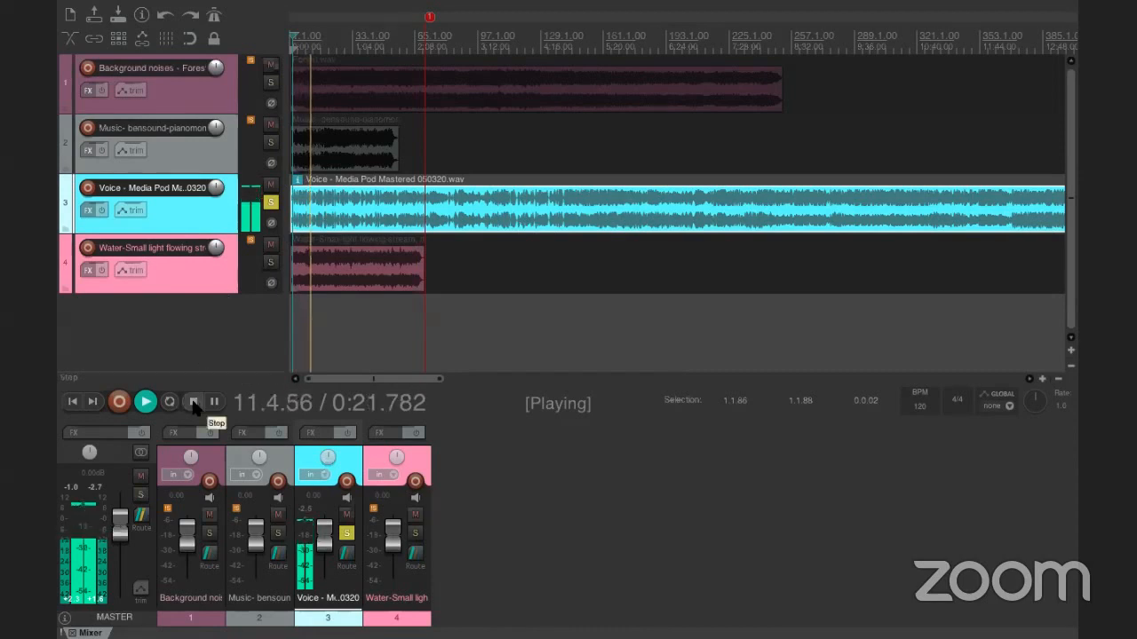
click(194, 401)
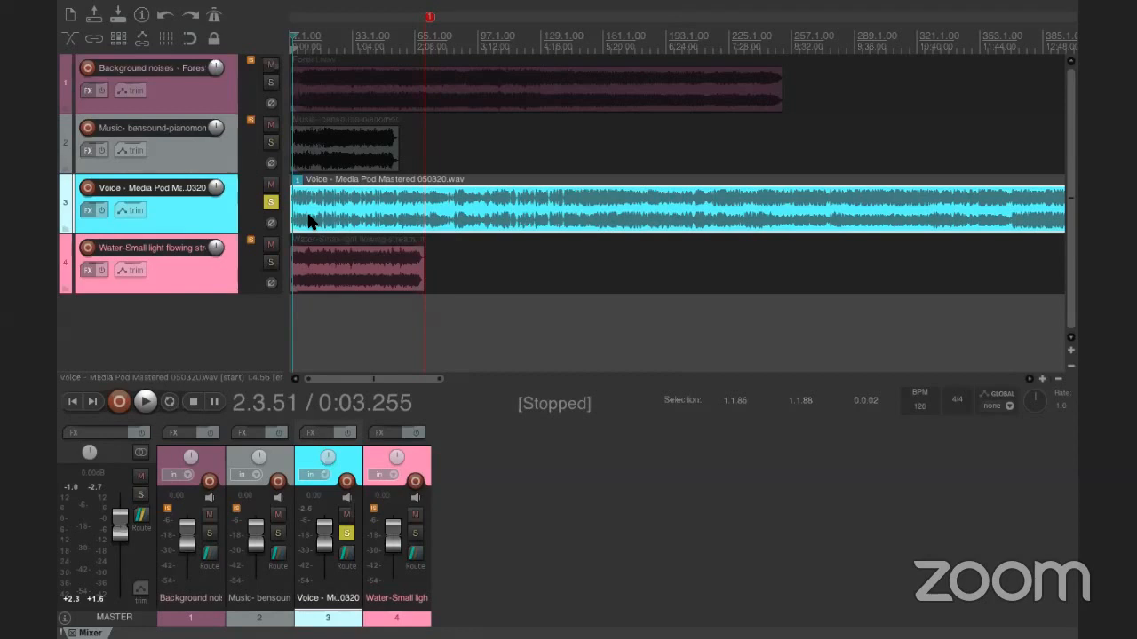
Examine the opening of the Voice clip's waveform at a closer horizontal zoom.
click(306, 216)
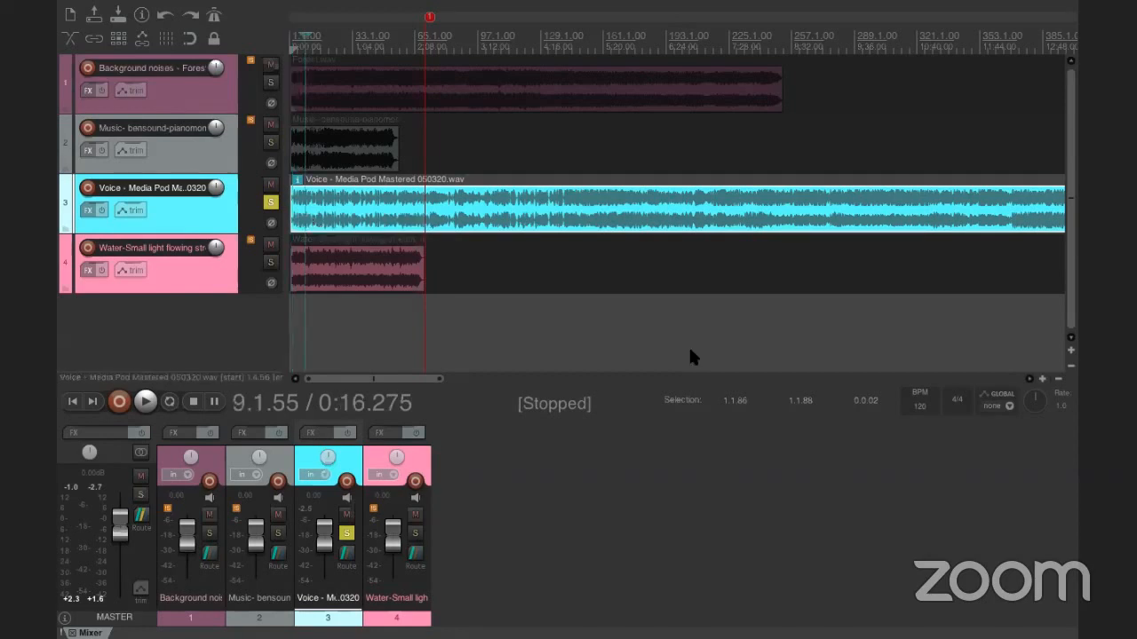
click(1042, 379)
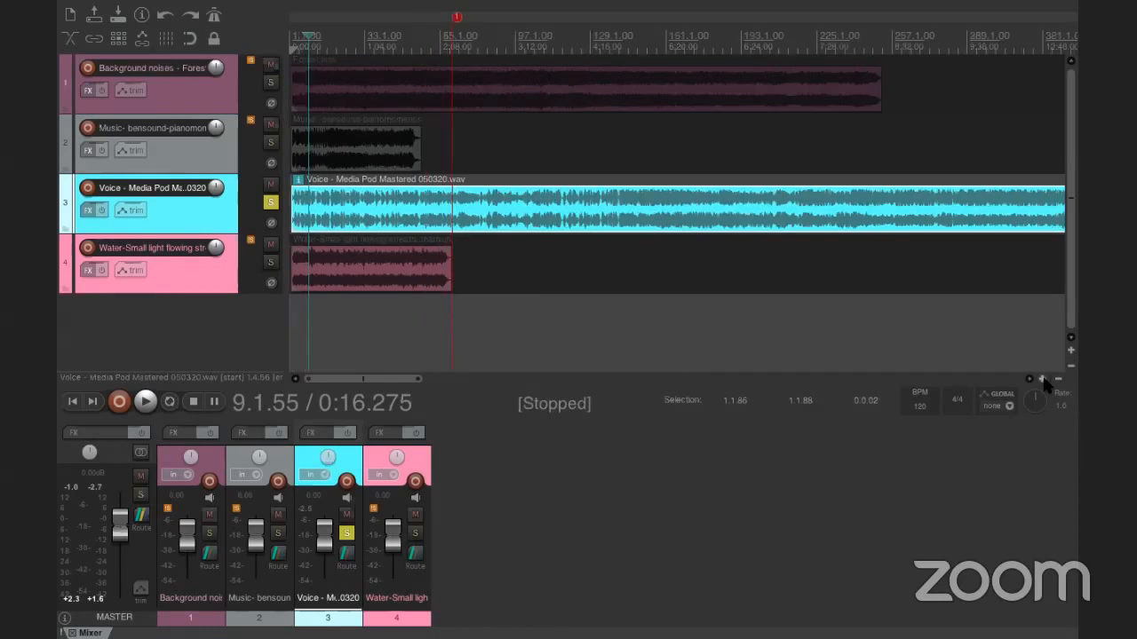
click(1043, 379)
click(1043, 380)
click(1043, 379)
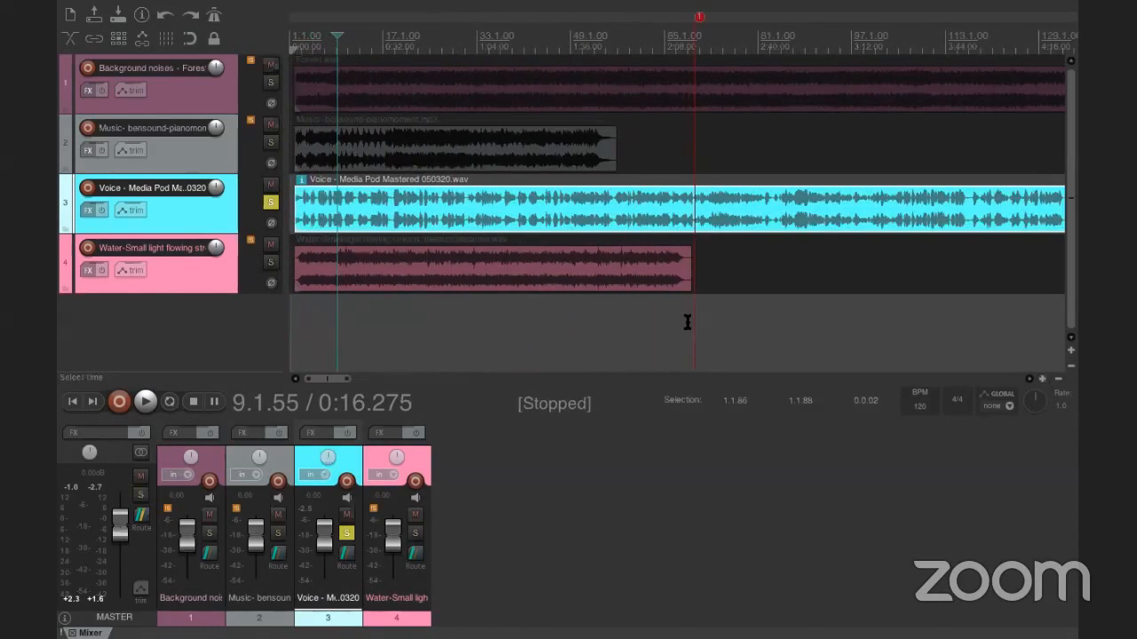
click(1043, 379)
click(1043, 379)
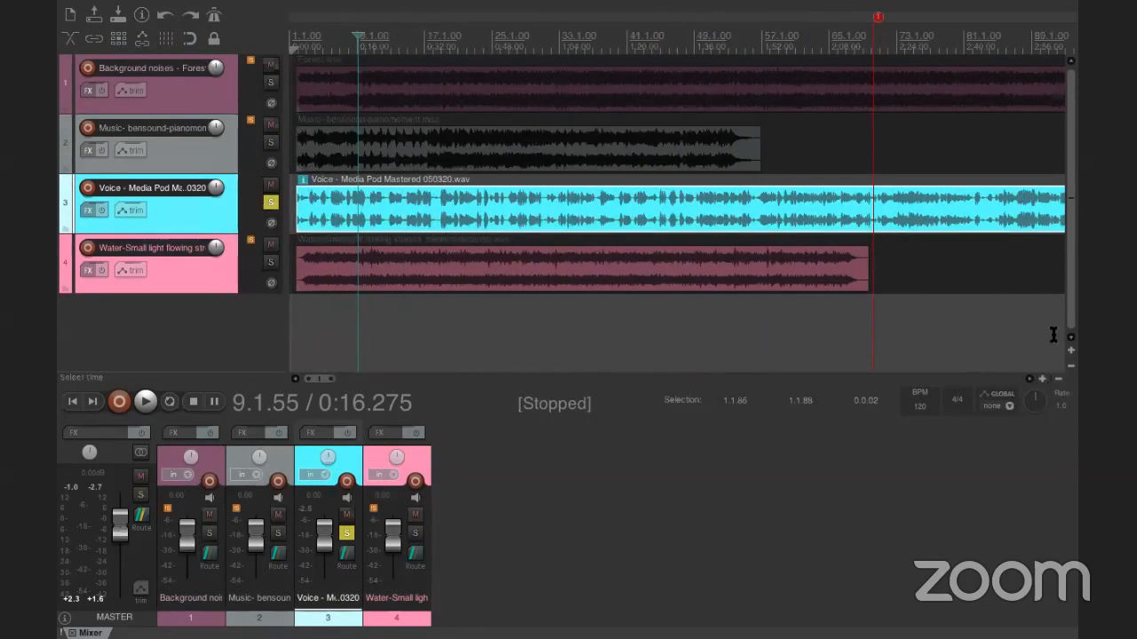
click(1043, 380)
Place the edit cursor at about 0:15 in the Voice clip, play from there, and stop playback.
click(365, 220)
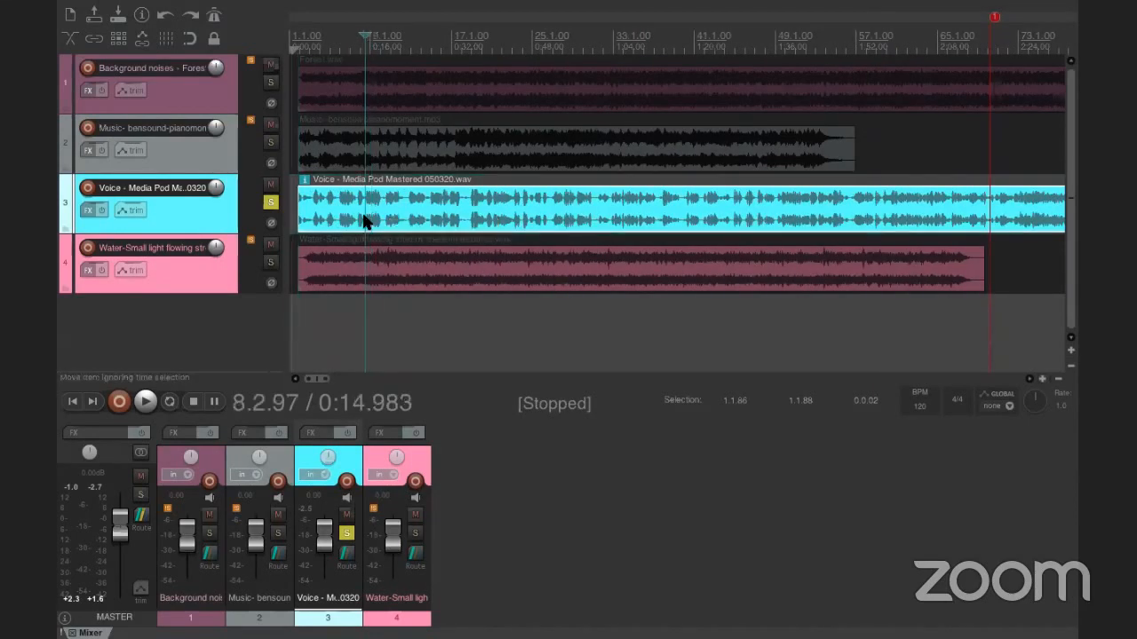
click(383, 218)
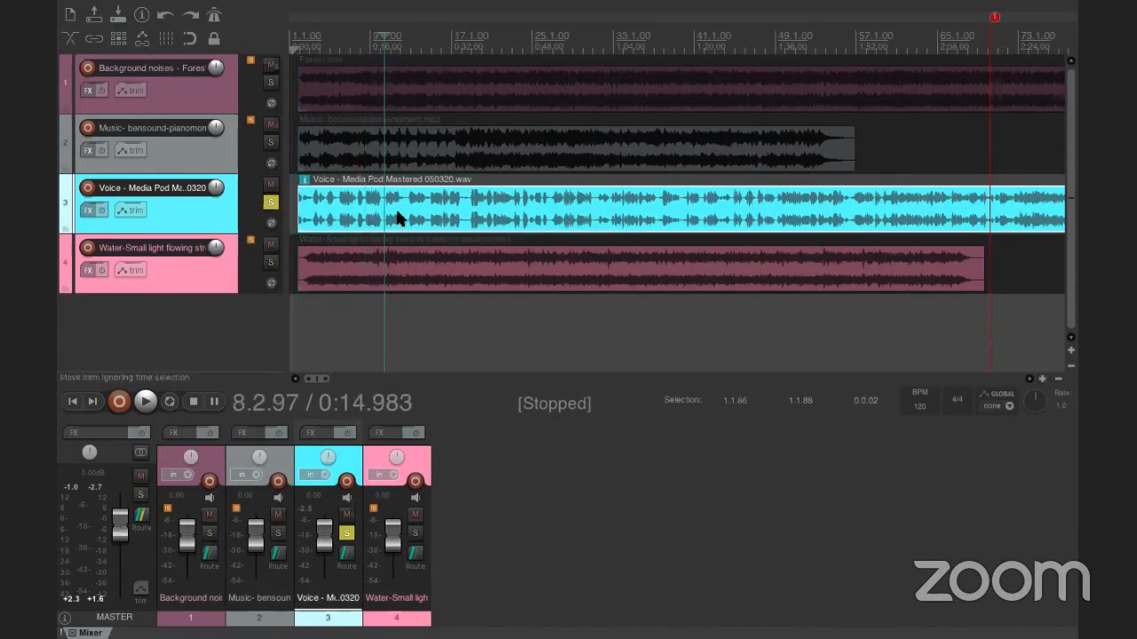
click(405, 218)
click(382, 218)
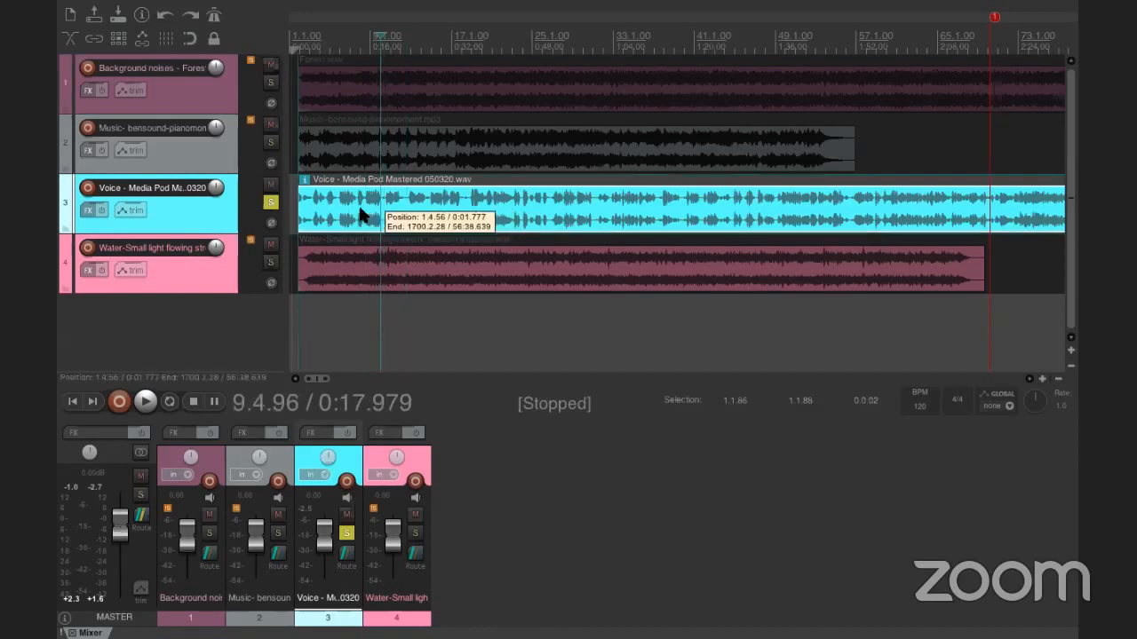
click(363, 219)
click(368, 218)
click(365, 218)
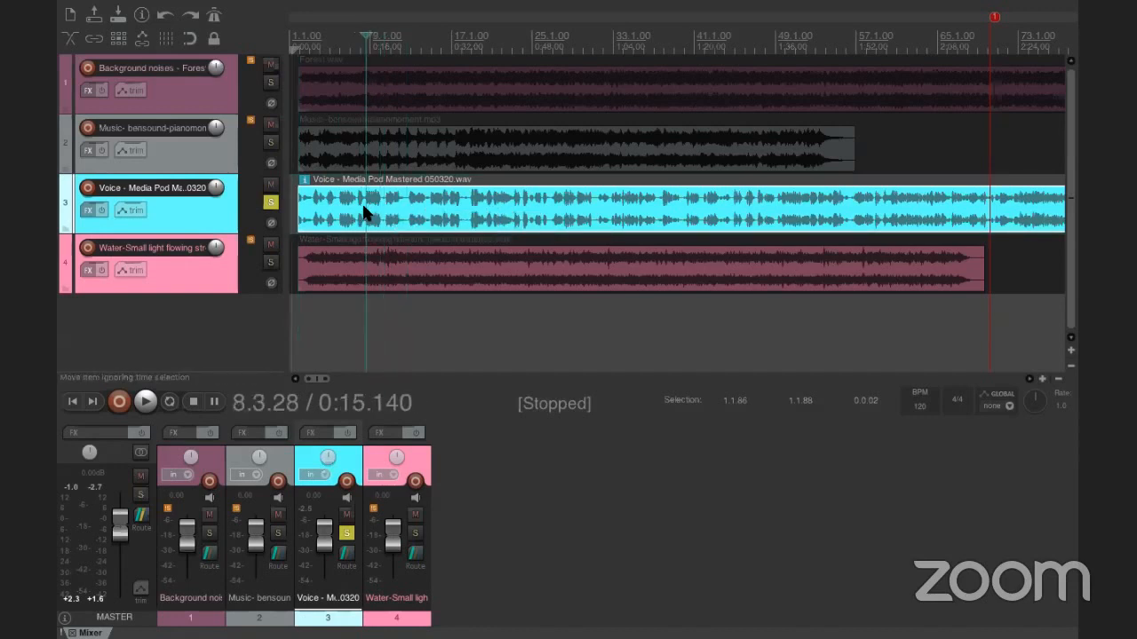
key(space)
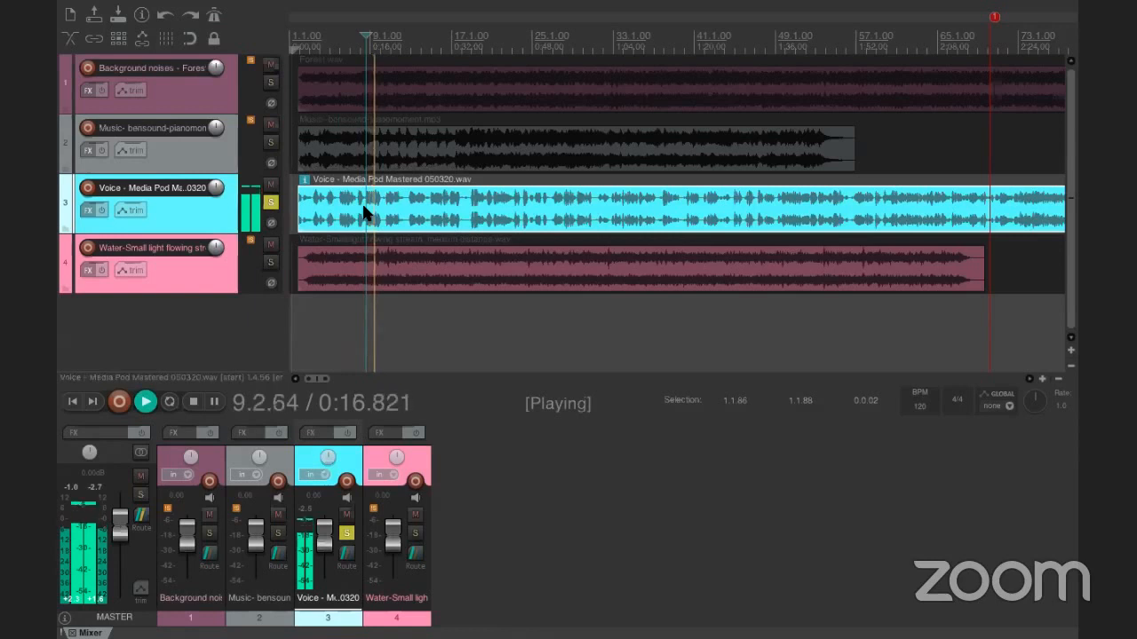
key(space)
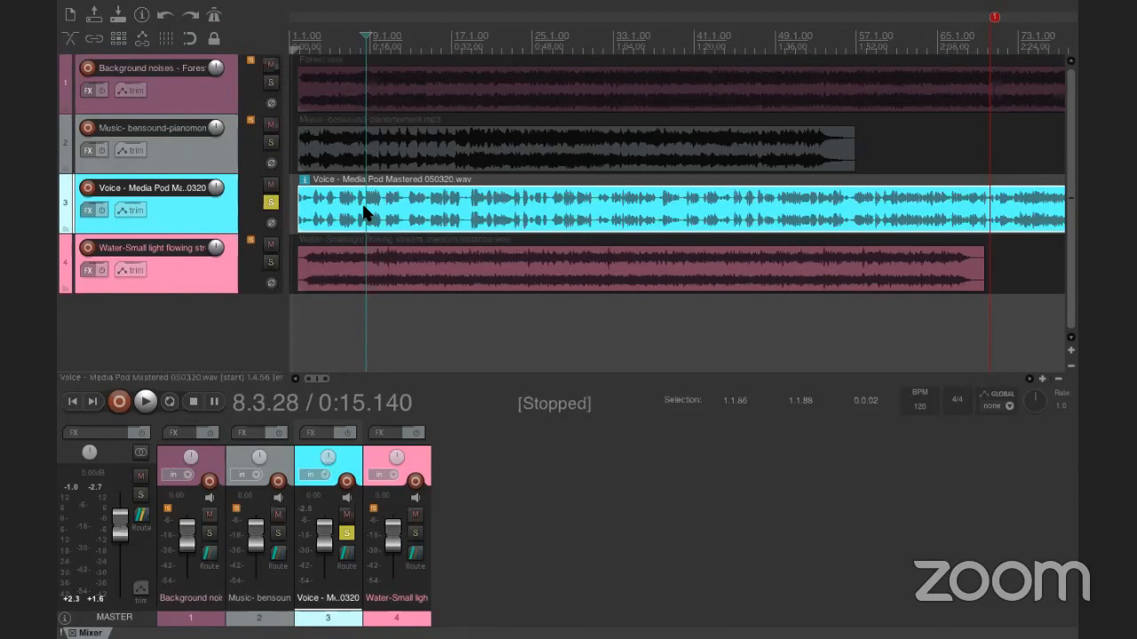
Raise the system volume and make a time selection from 1.4.83 to 3.3.67 near the start of the timeline.
scroll(382, 208, up, 3)
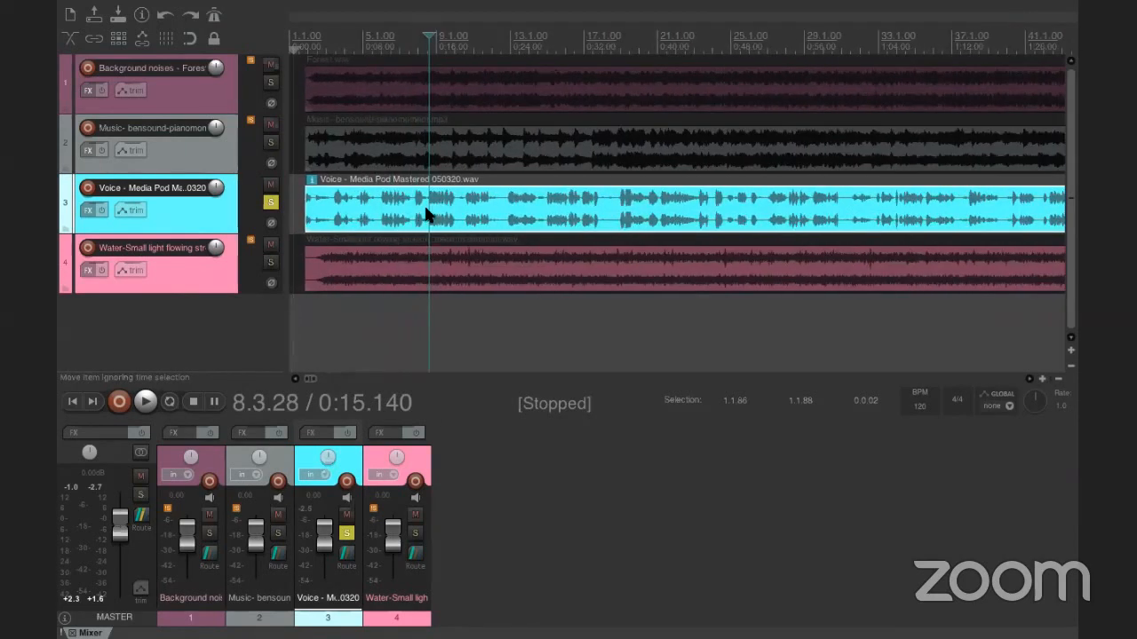
scroll(423, 211, up, 2)
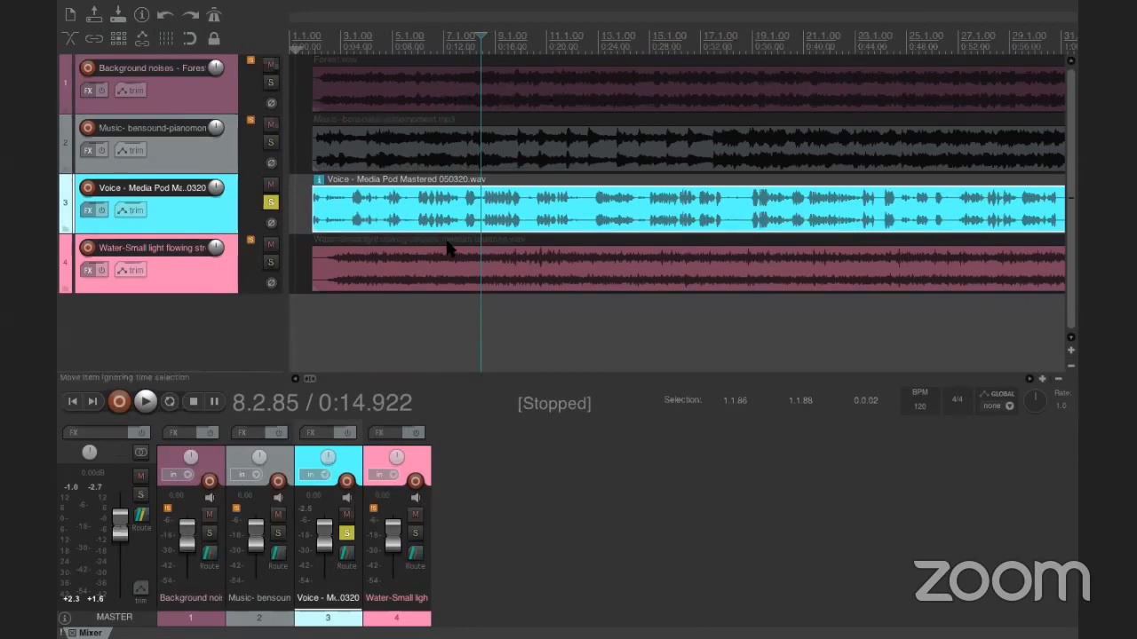
key(XF86AudioRaiseVolume)
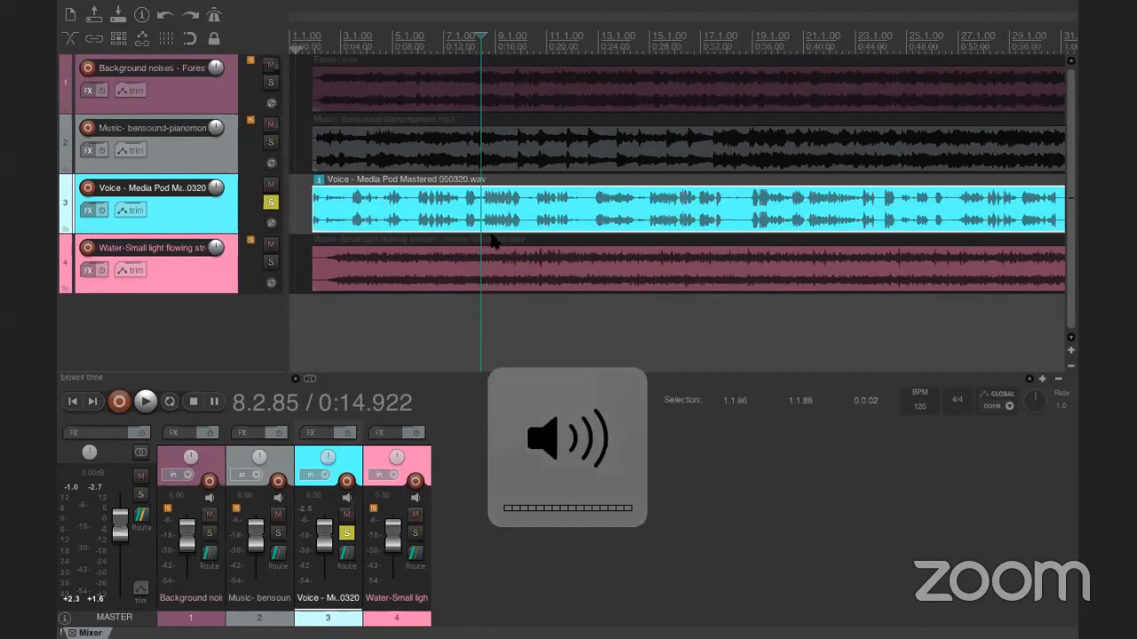
scroll(489, 215, up, 2)
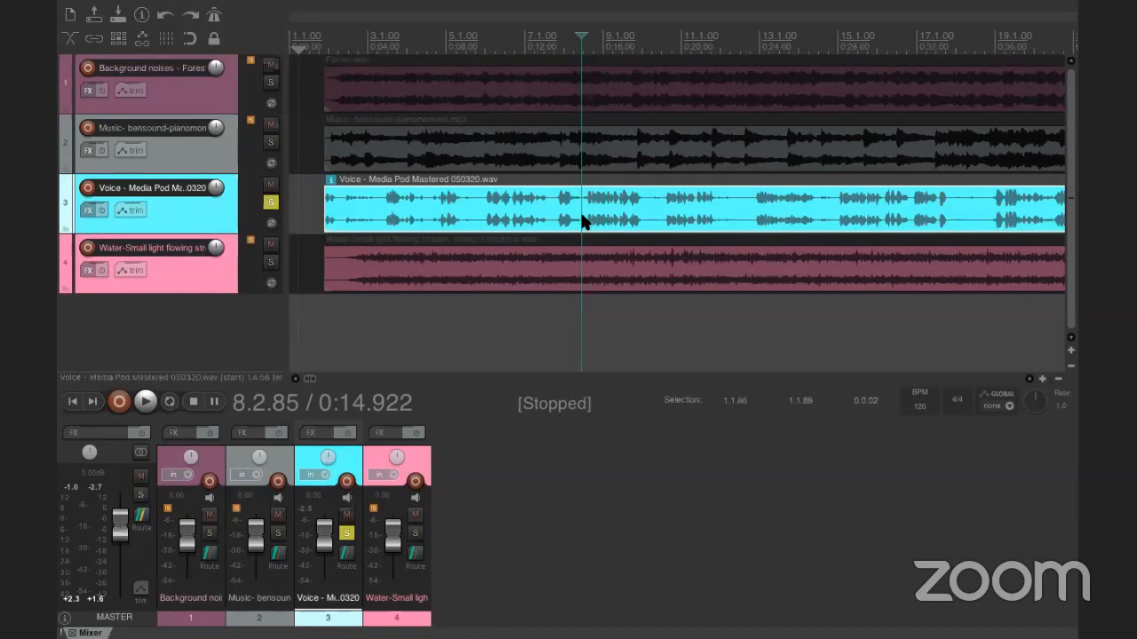
click(401, 326)
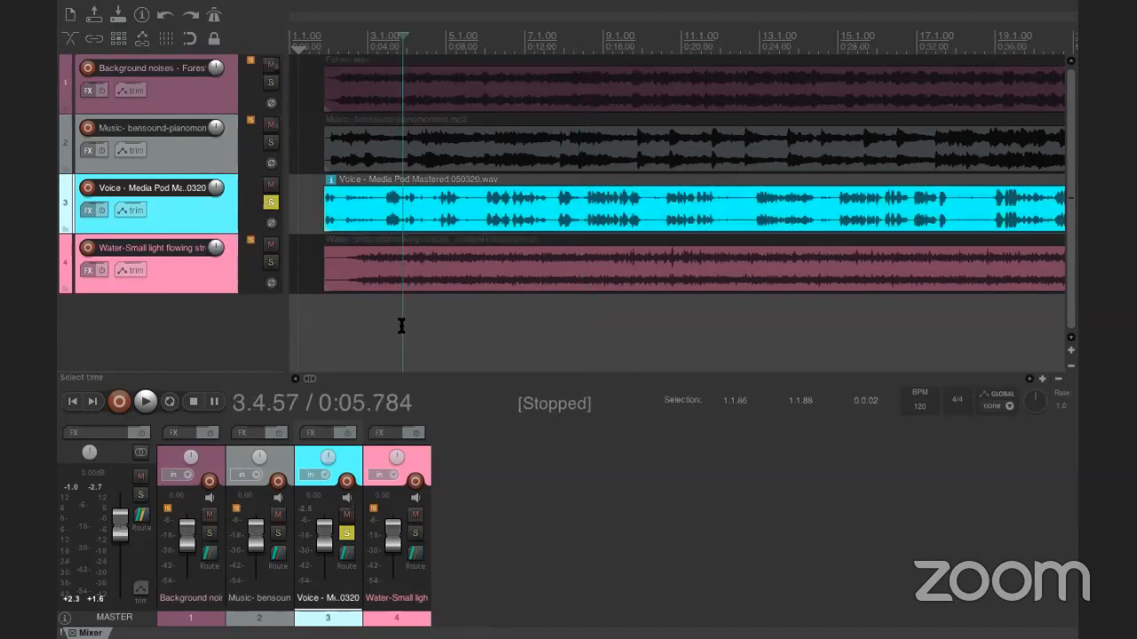
drag(391, 322, 328, 107)
Move the Forest, Music, Voice and Water clips so that all four begin at the start of the timeline.
click(335, 85)
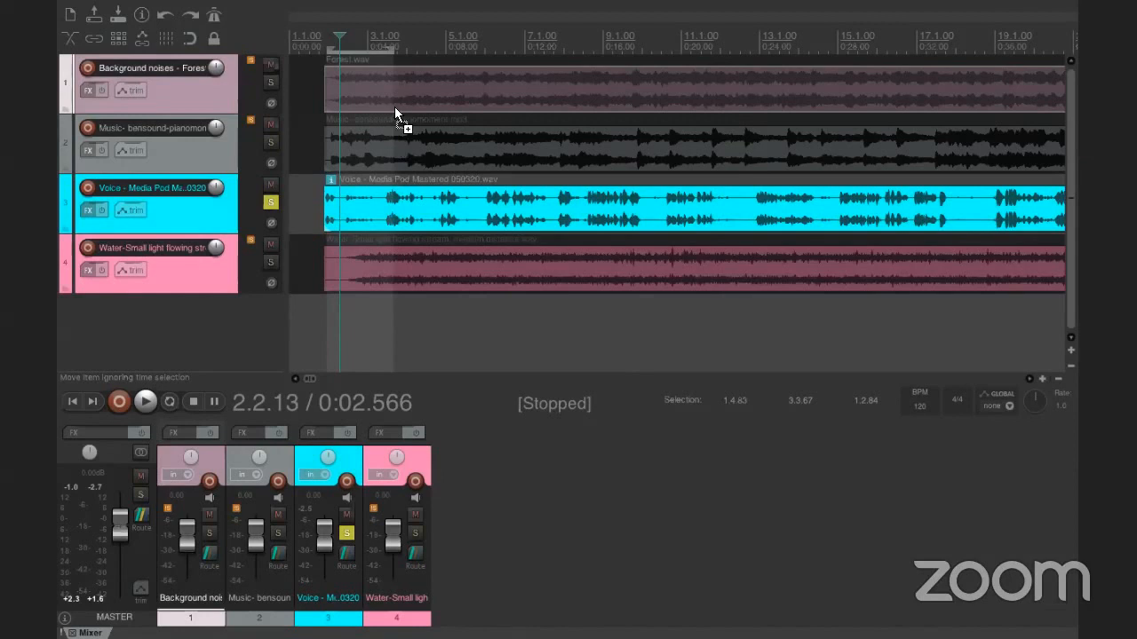
drag(394, 107, 288, 82)
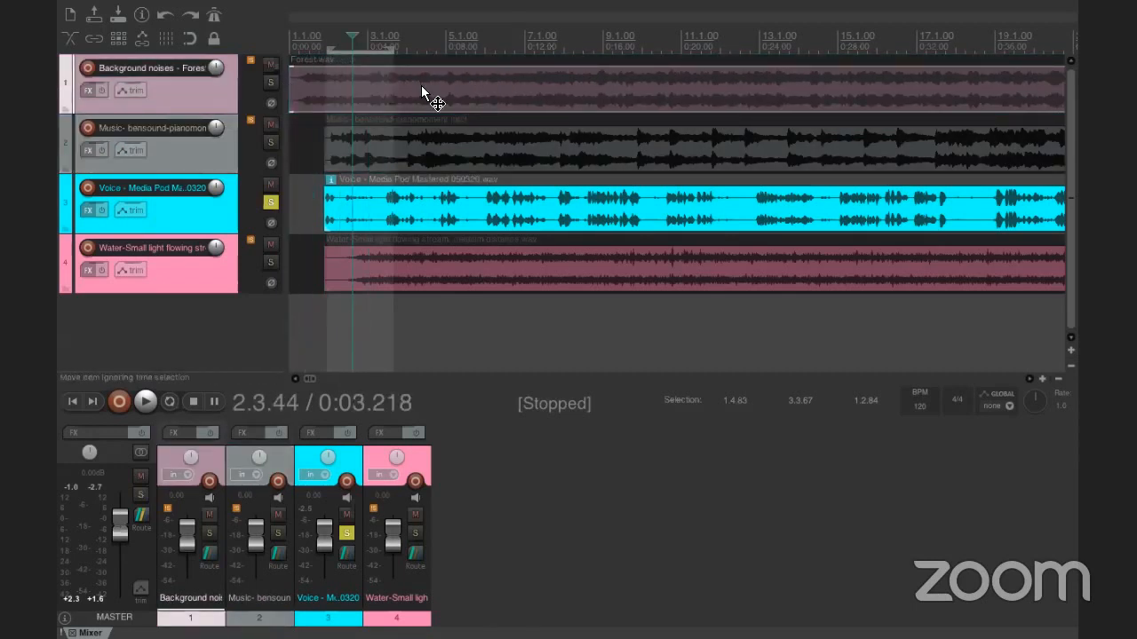
drag(422, 86, 404, 89)
drag(435, 150, 355, 140)
drag(449, 214, 368, 206)
drag(436, 289, 377, 279)
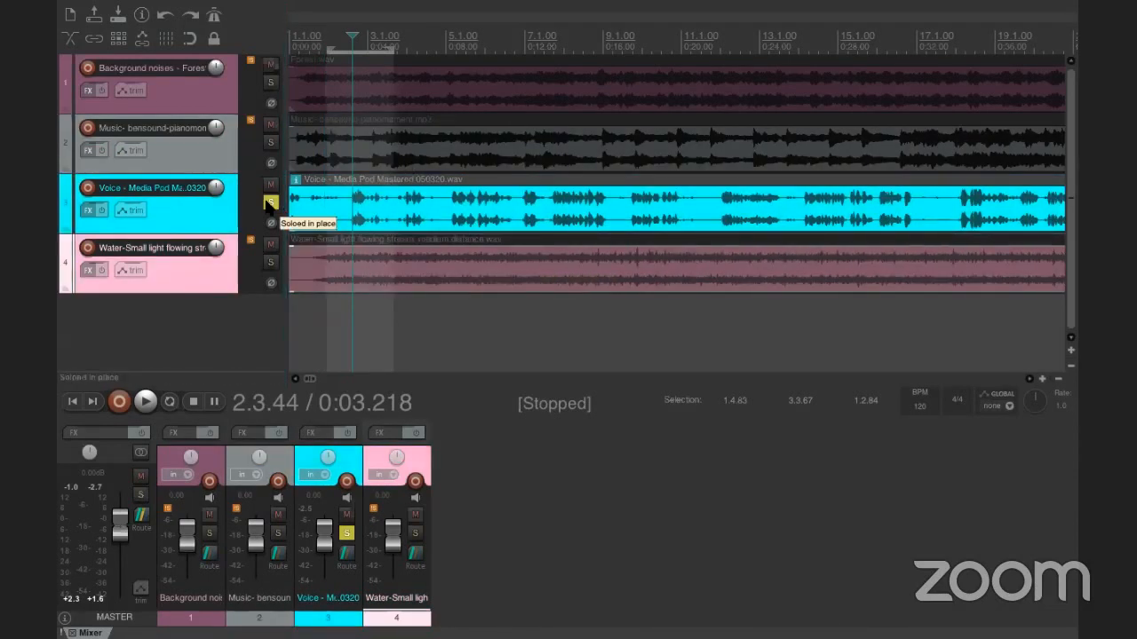
Locate where the speech begins by playing and stopping the Voice clip from about 0:03.
click(350, 213)
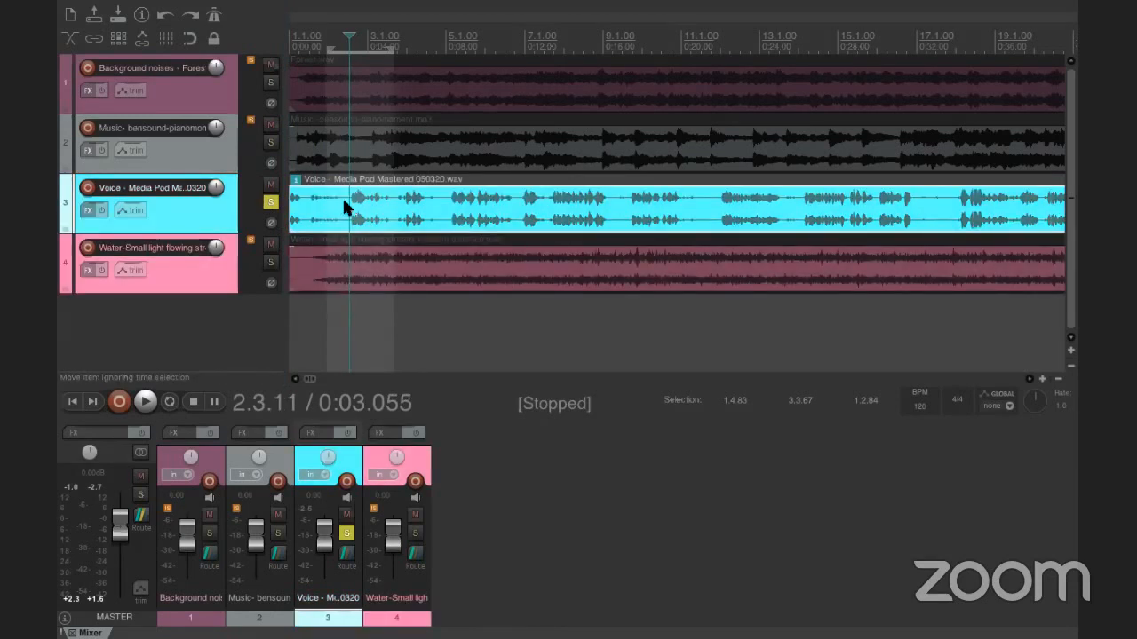
key(space)
key(space)
mouse_move(533, 2)
click(344, 205)
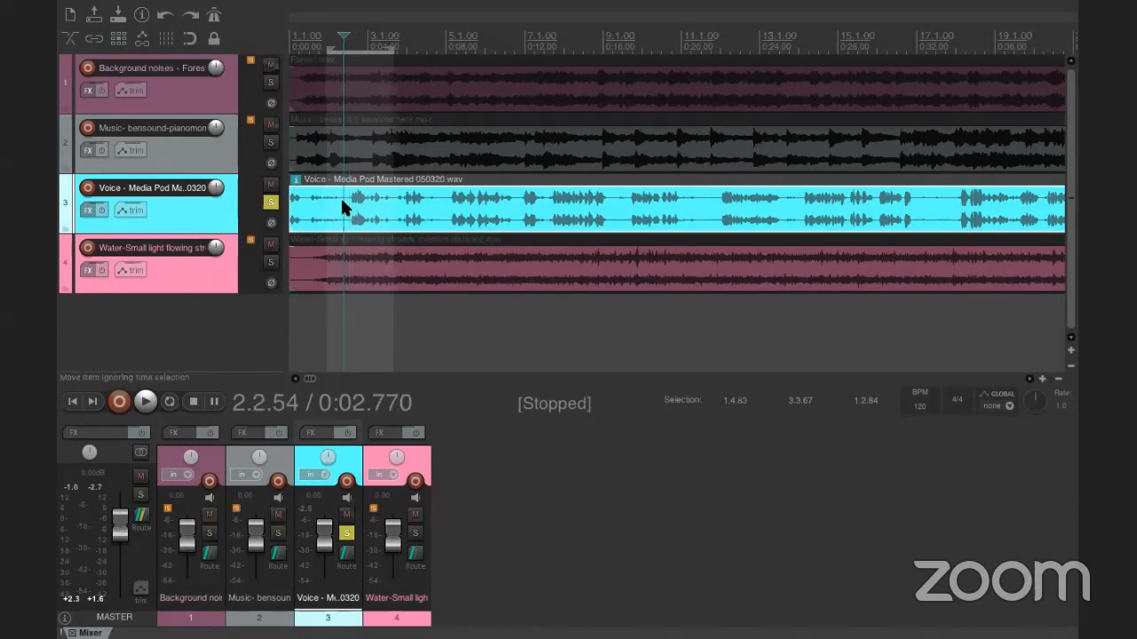
key(space)
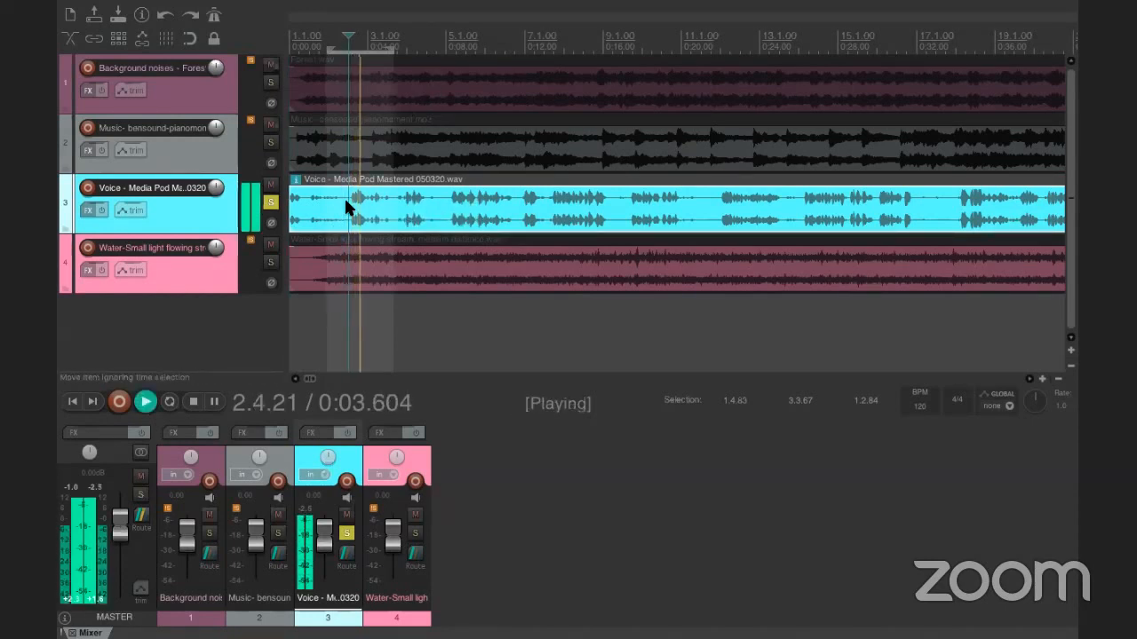
key(XF86AudioRaiseVolume)
key(space)
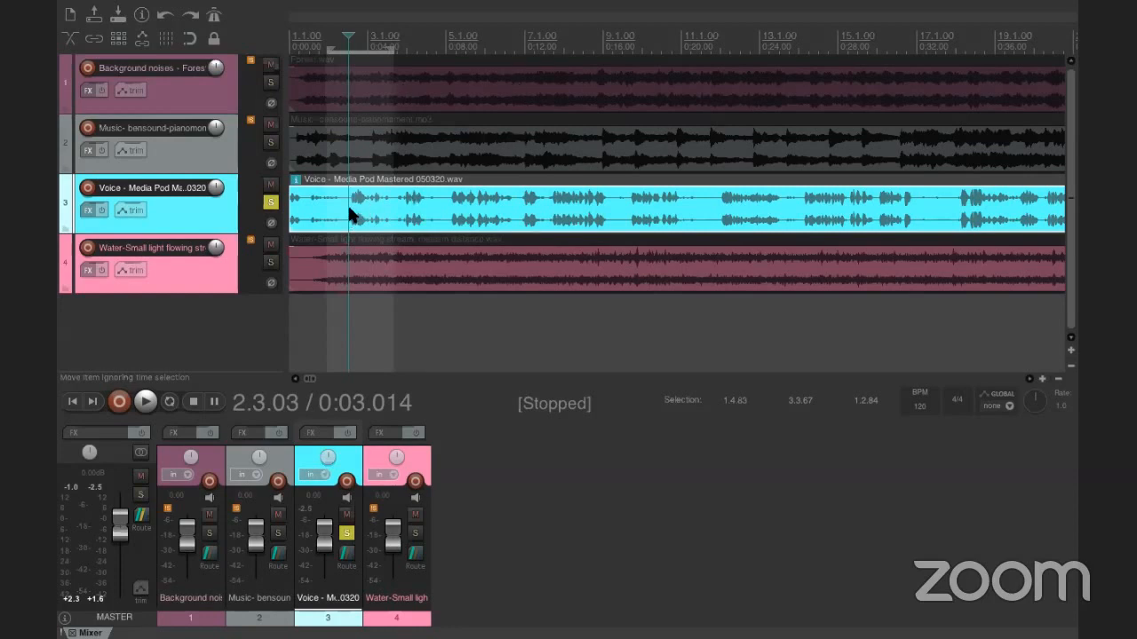
Place the edit cursor at 2.2.95 in the Voice clip, just before the speech, and insert a marker there.
click(352, 215)
click(347, 216)
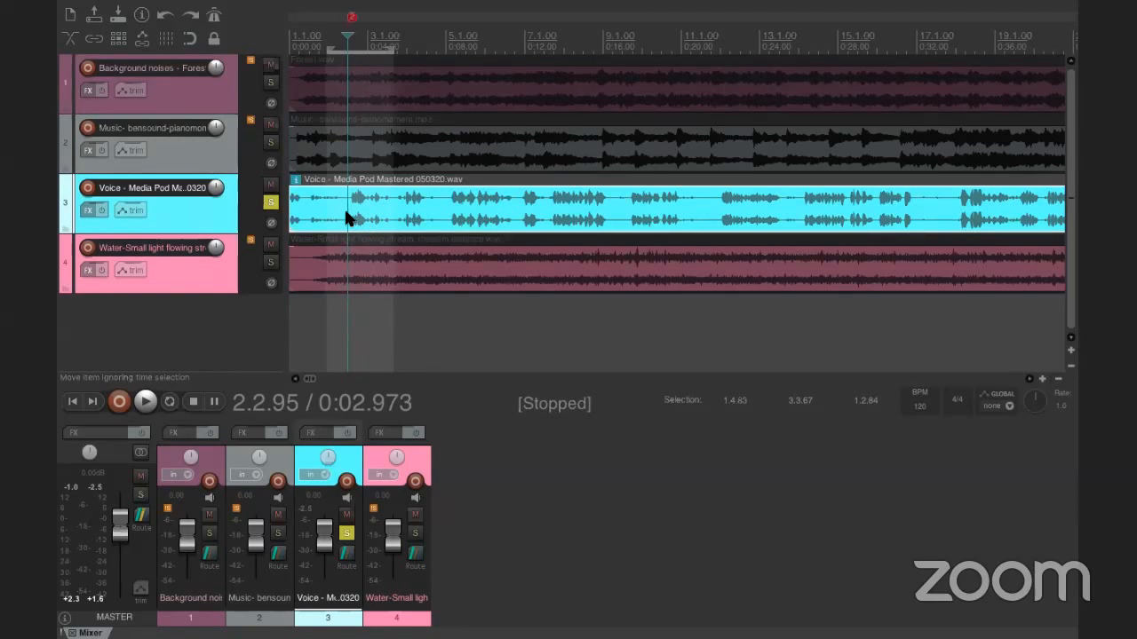
click(432, 149)
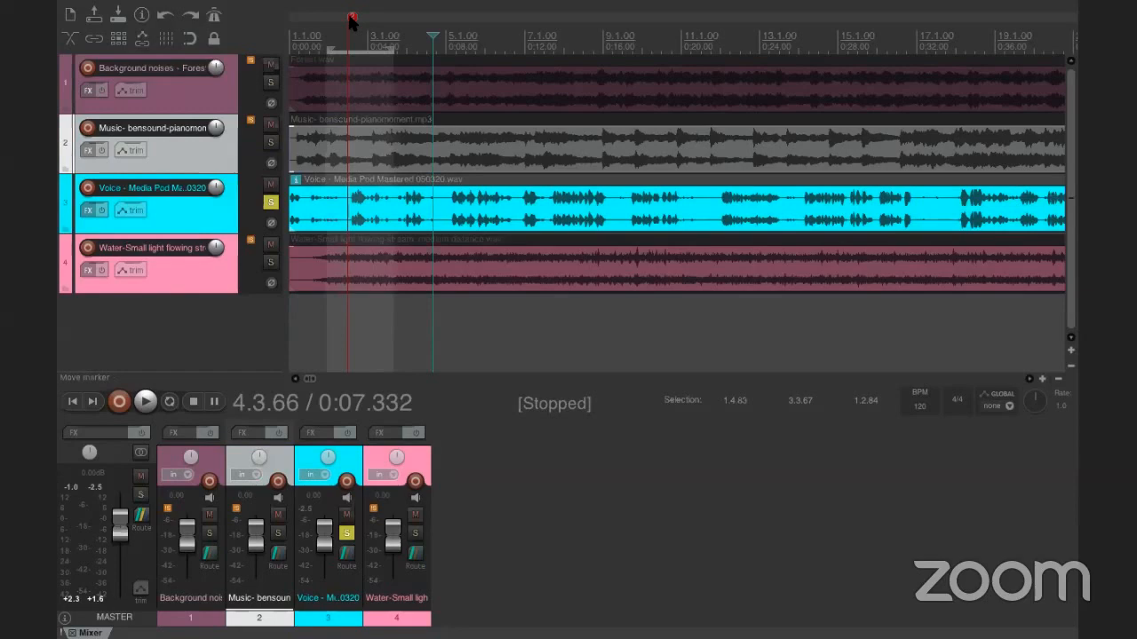
Remove marker 1 located beyond the end of the Water clip.
scroll(702, 235, down, 4)
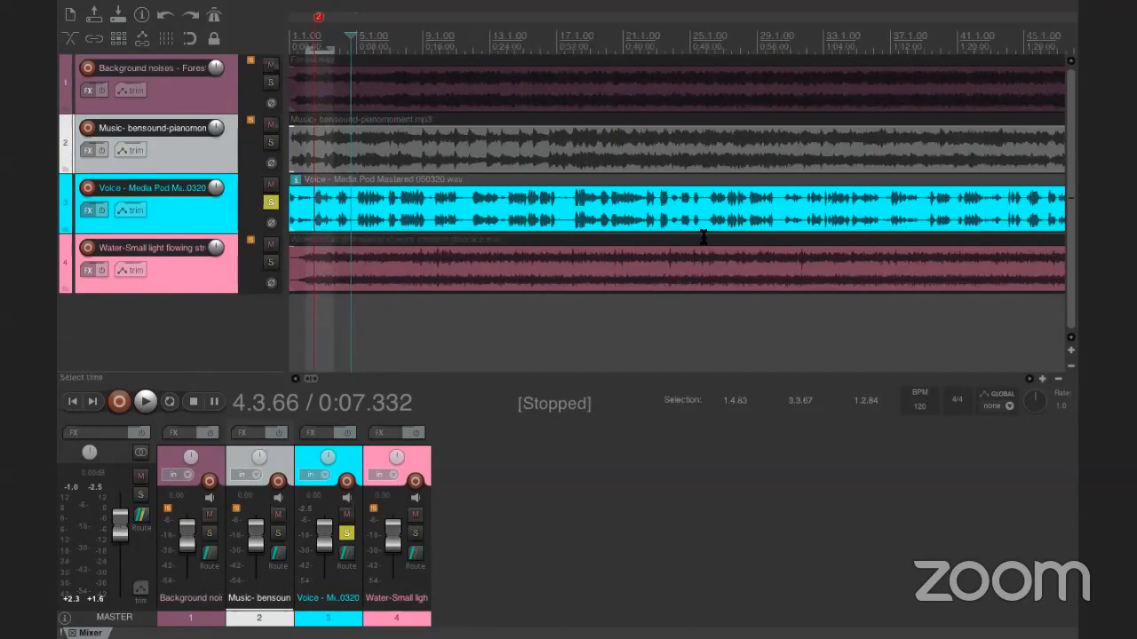
scroll(703, 238, down, 3)
scroll(711, 258, down, 1)
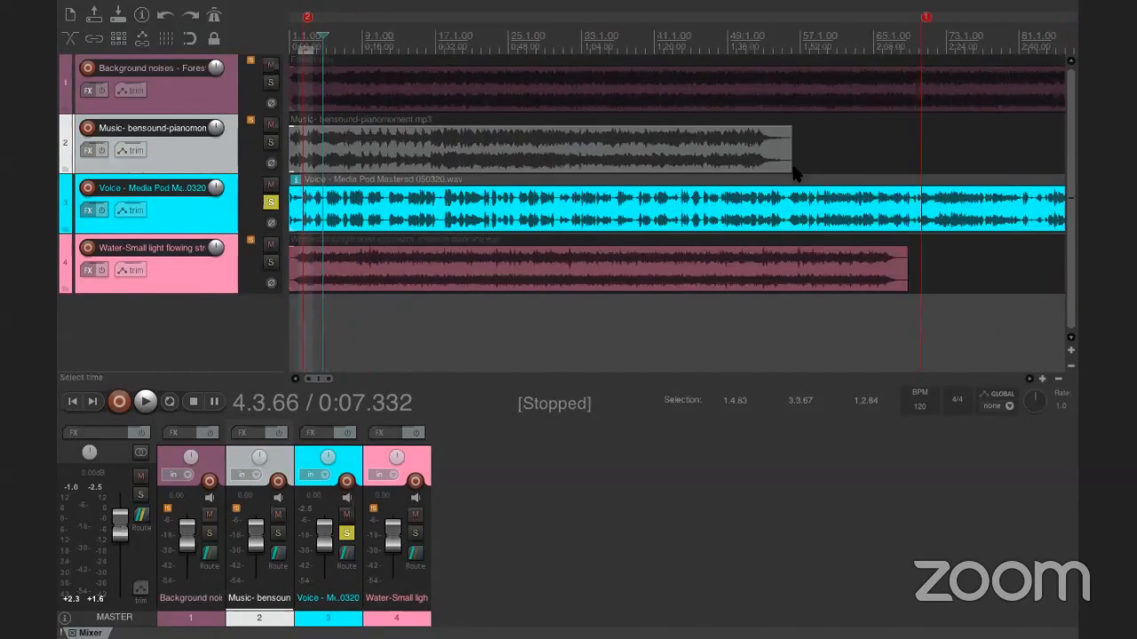
right_click(926, 20)
click(963, 43)
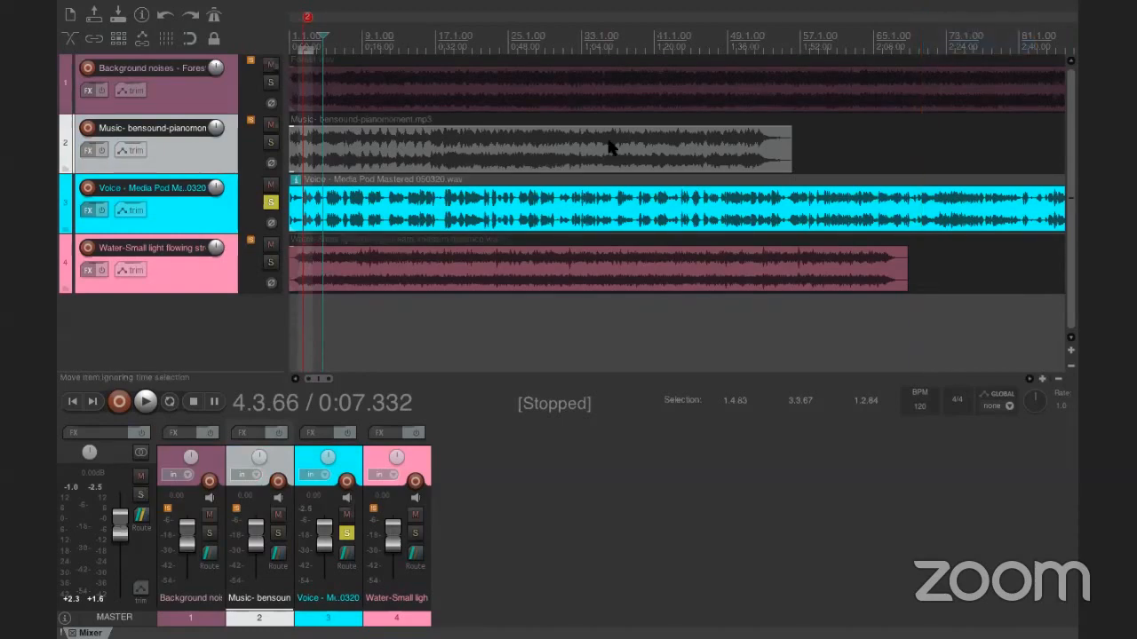
Name marker 2 "Start of the voice".
scroll(610, 147, up, 6)
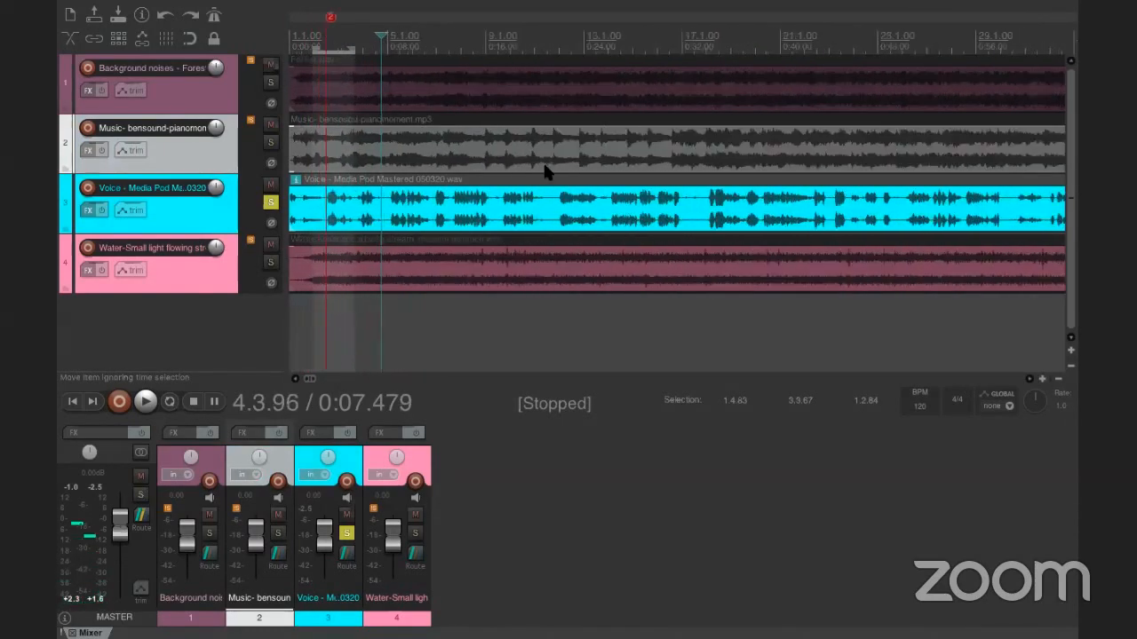
scroll(368, 216, up, 1)
click(368, 216)
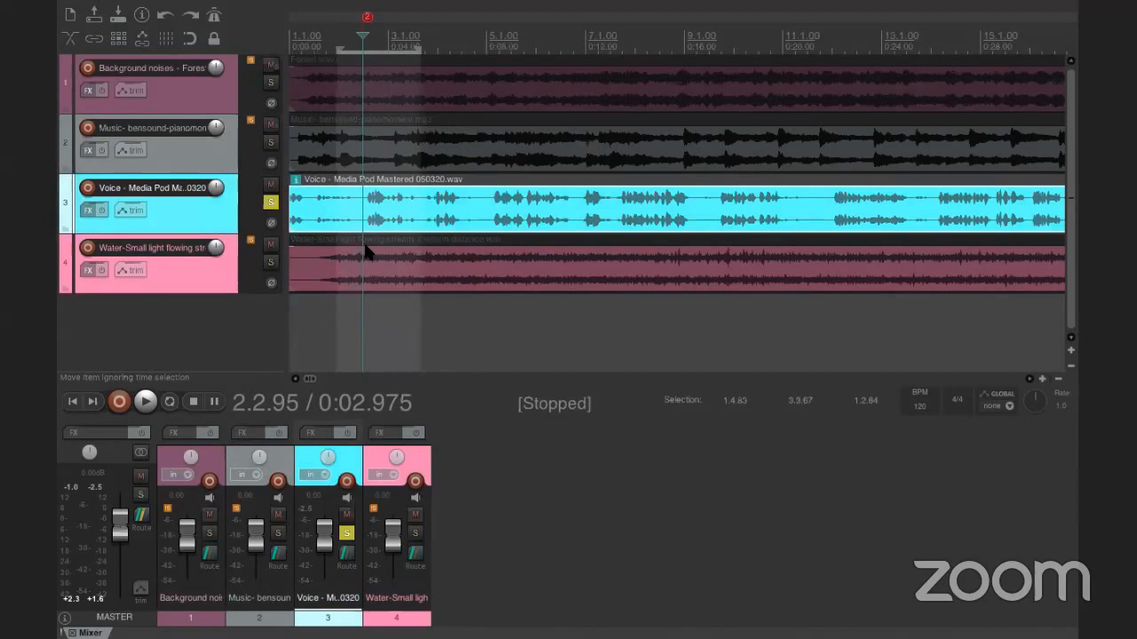
right_click(367, 19)
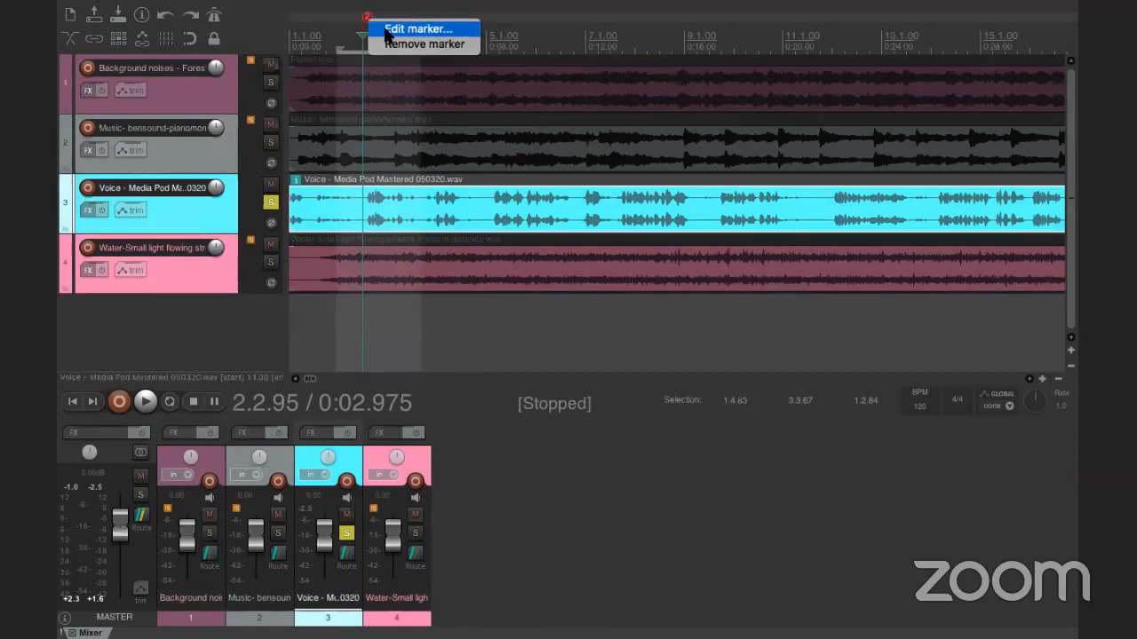
click(418, 29)
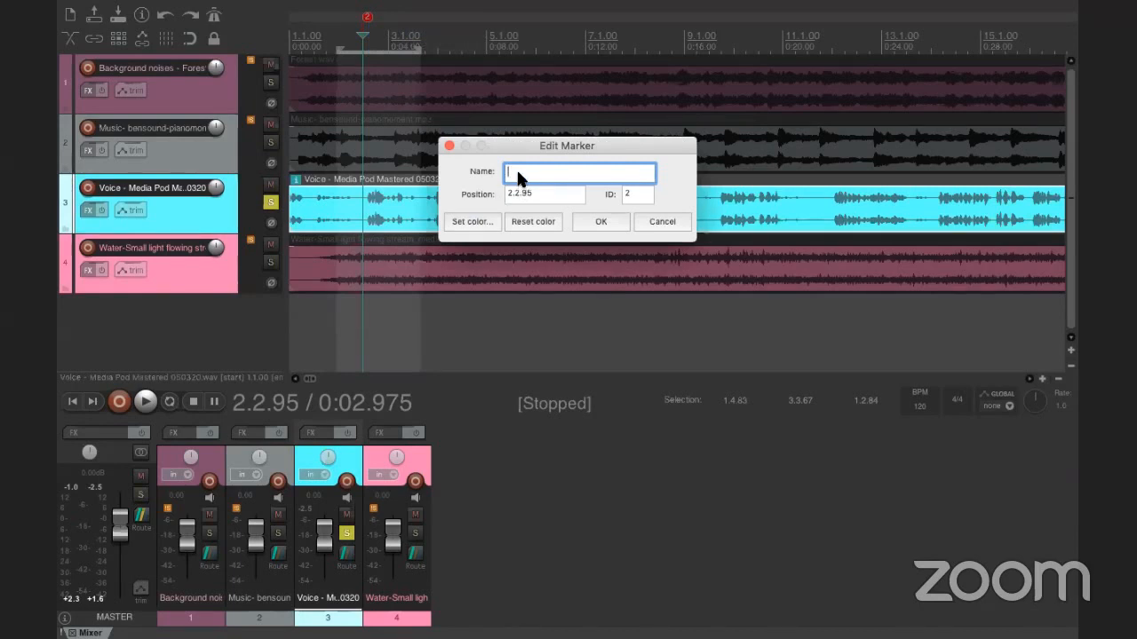
text(sTART)
click(597, 223)
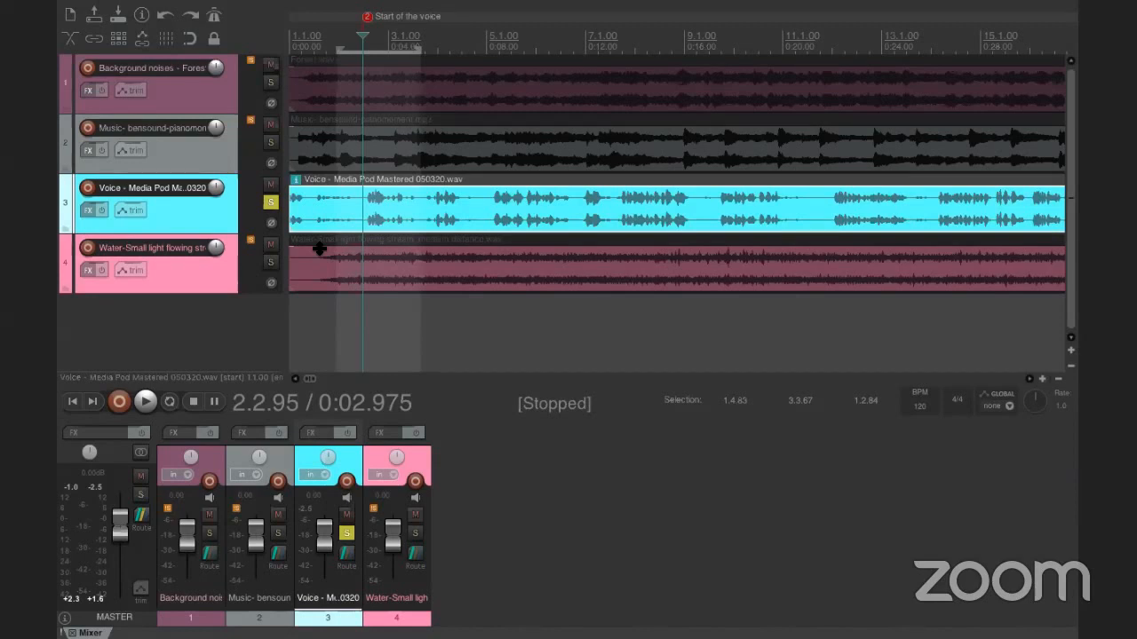
Split the Voice clip at 2.3.01, beside the "Start of the voice" marker.
click(360, 210)
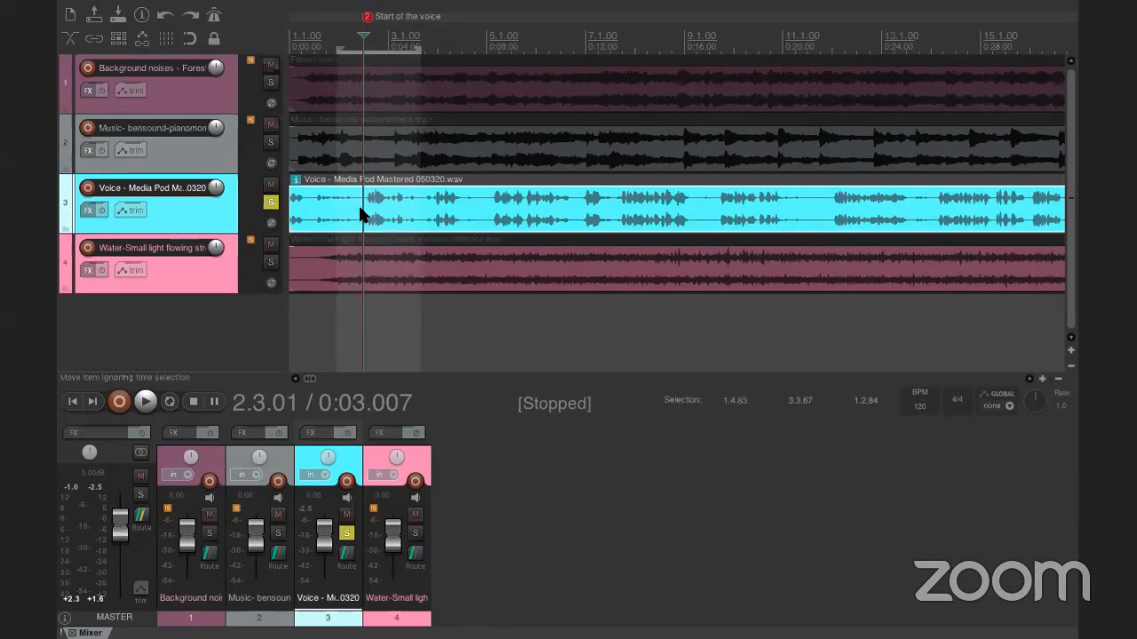
right_click(358, 209)
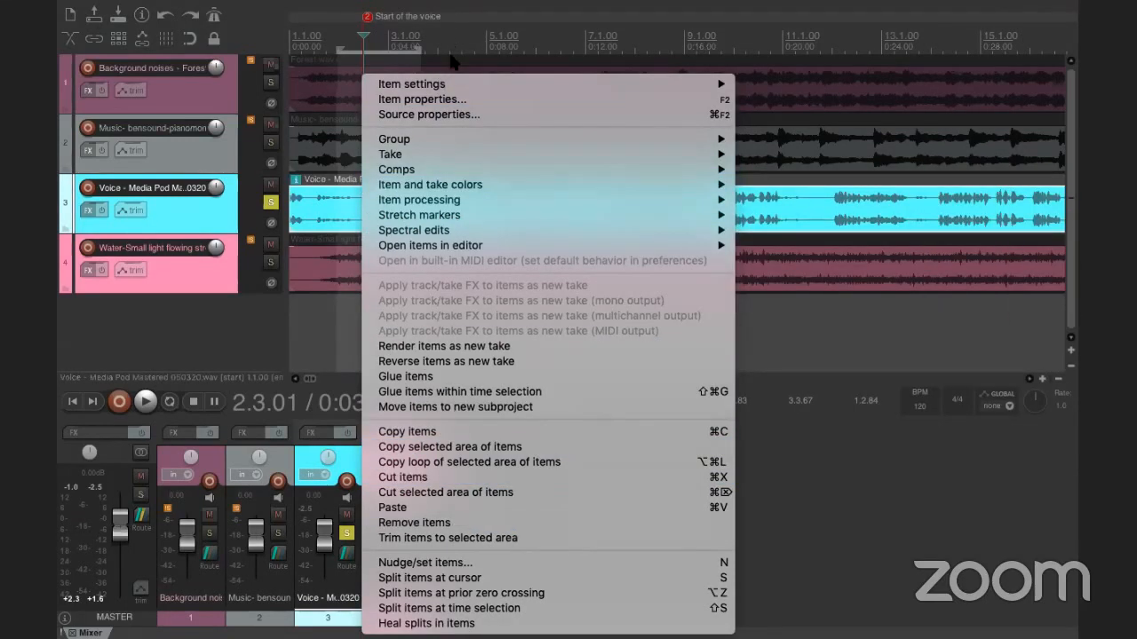
click(494, 579)
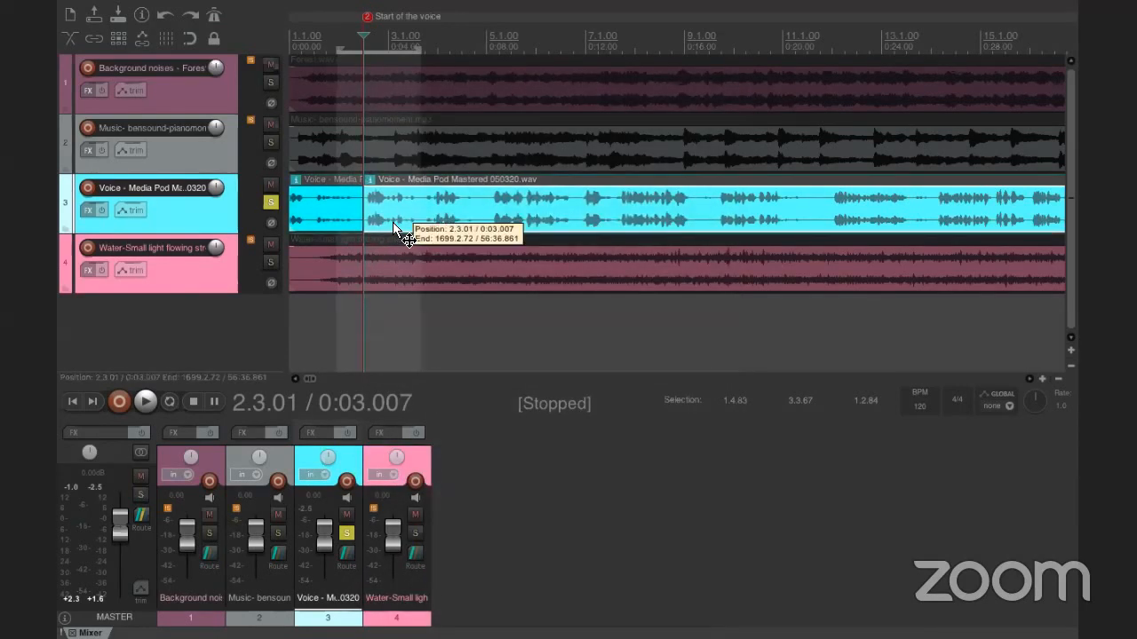
Move the second Voice segment later to start at about 3.1.41, leaving a gap after the first segment.
drag(395, 228, 429, 222)
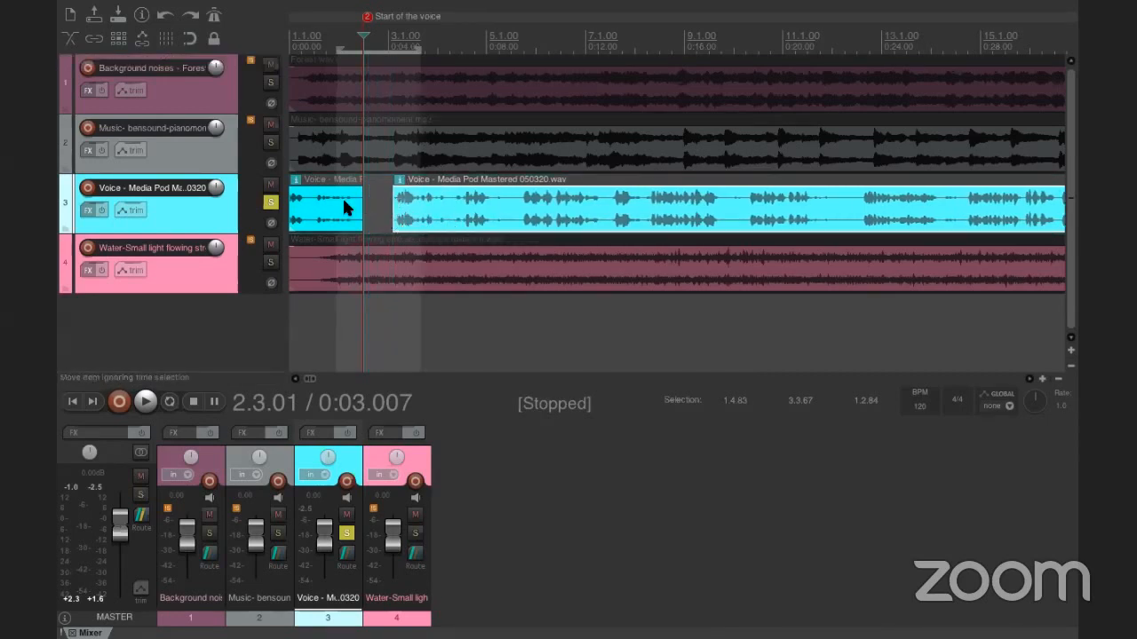
click(350, 204)
click(418, 204)
click(356, 208)
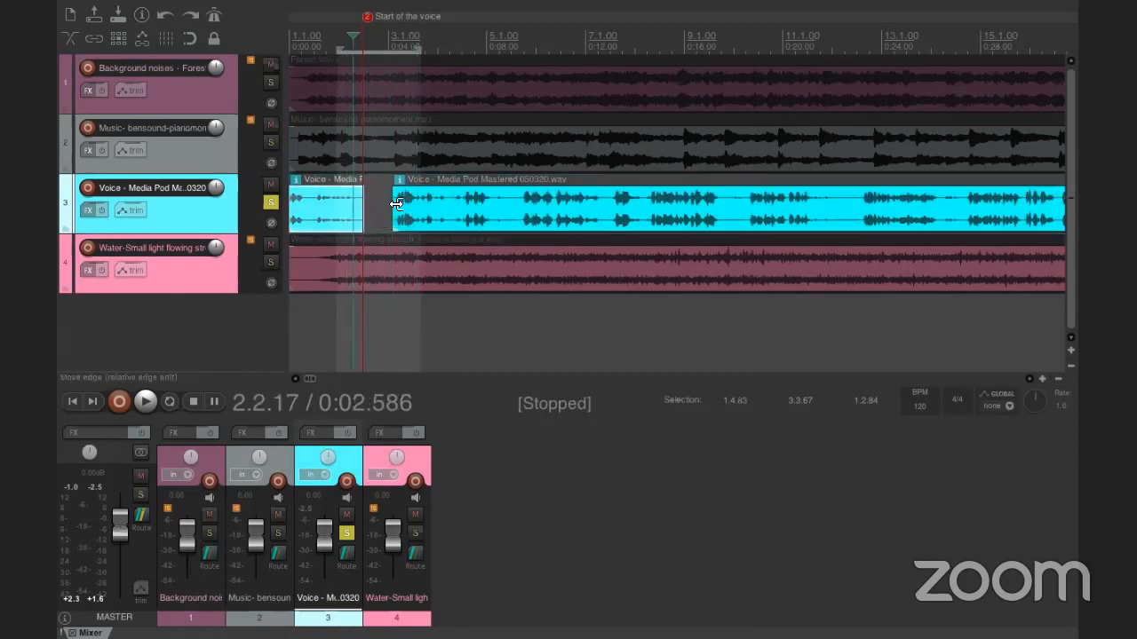
click(396, 203)
click(372, 203)
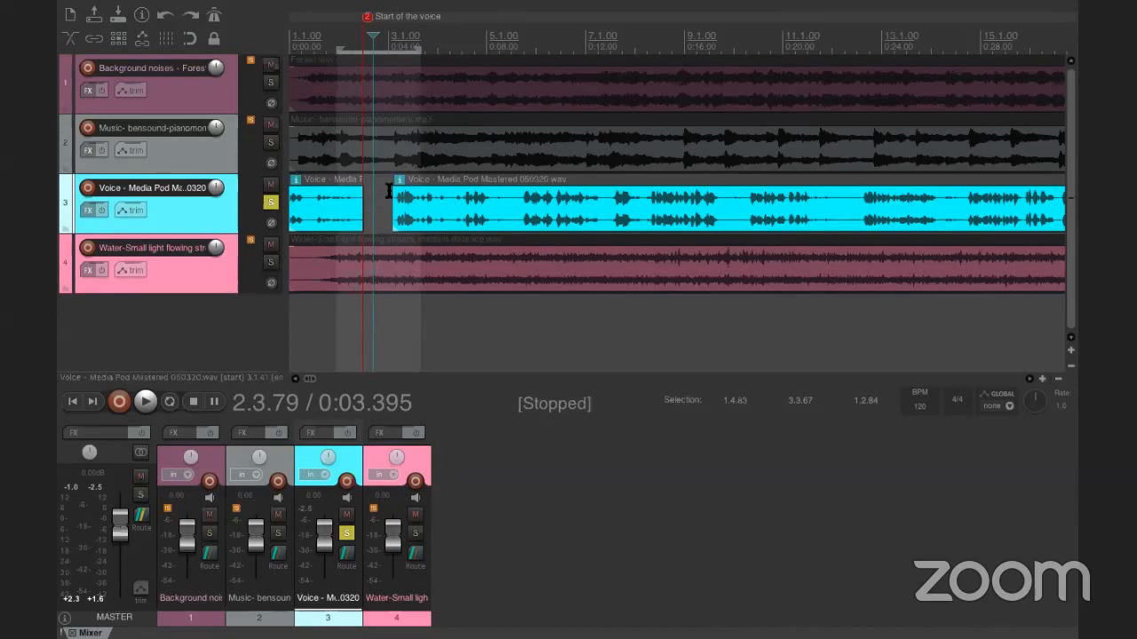
click(414, 204)
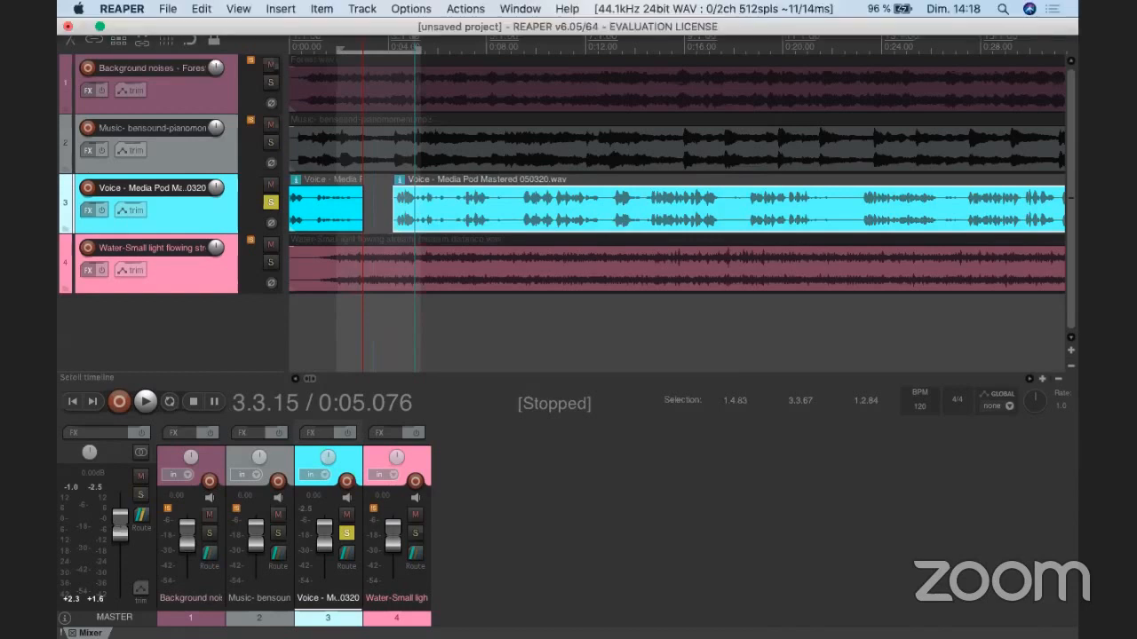
click(490, 194)
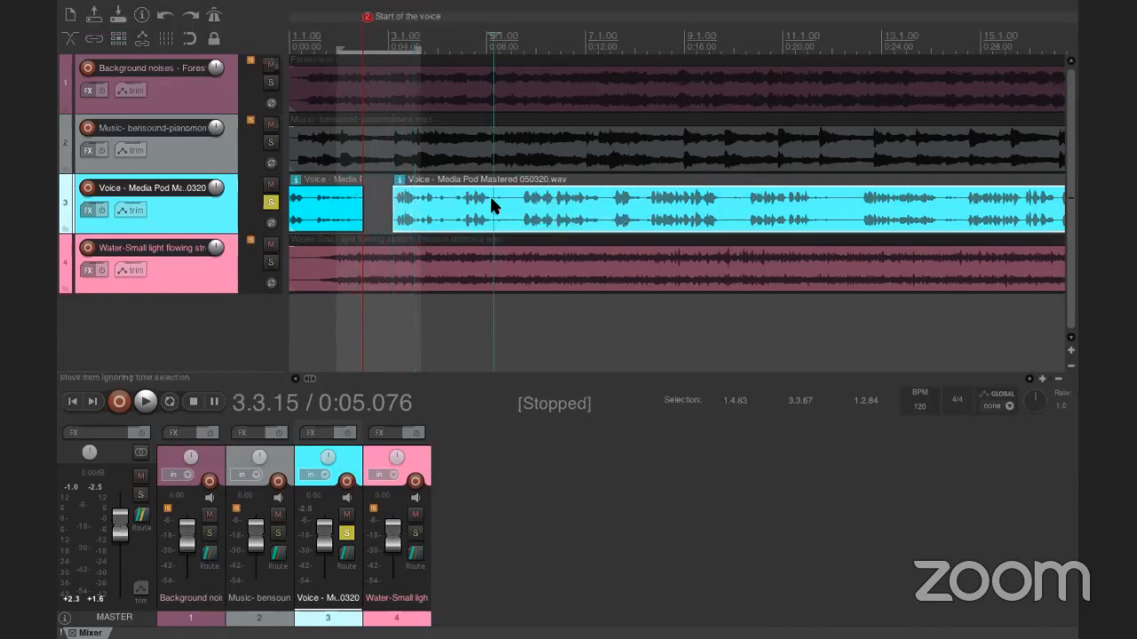
click(333, 194)
click(436, 195)
click(328, 195)
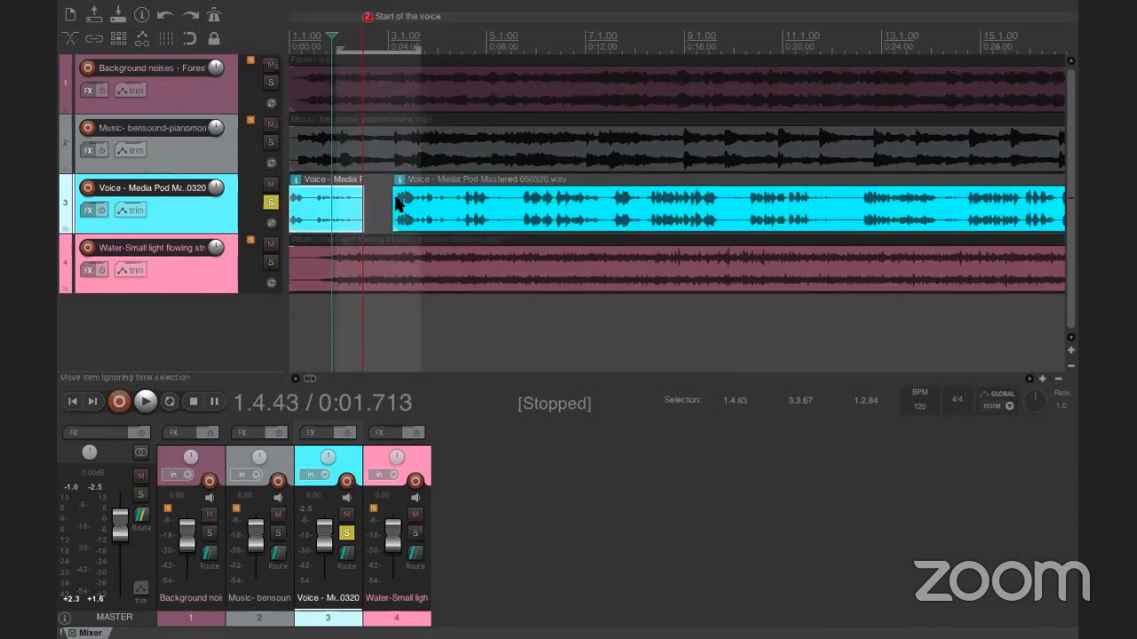
click(413, 200)
click(325, 197)
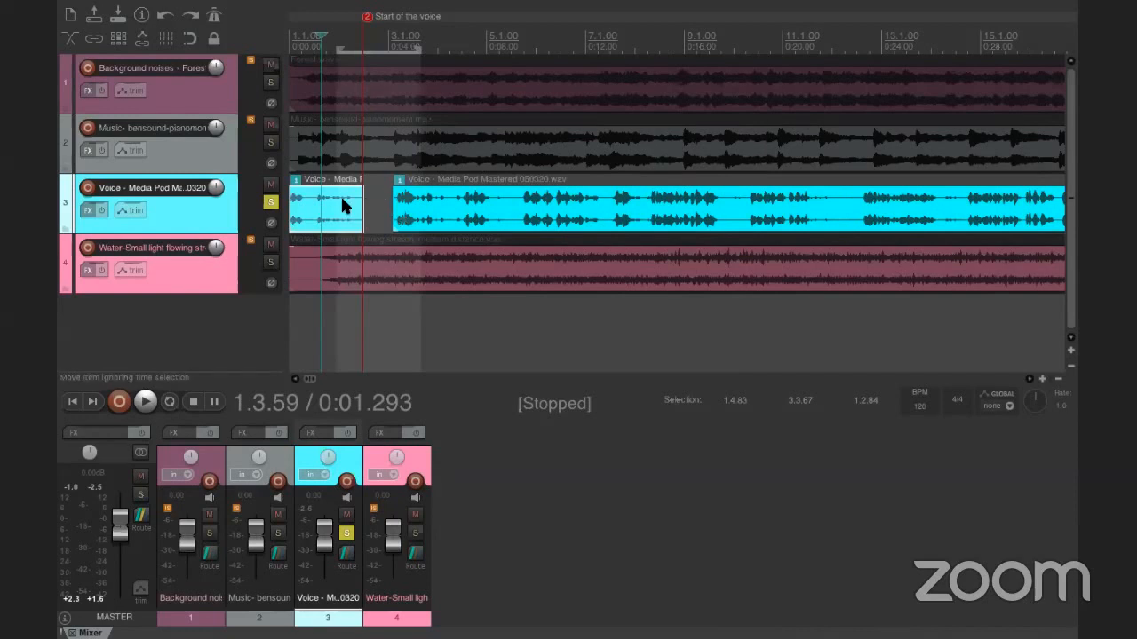
Select the Music clip, unsolo the Voice track and solo the Music track.
click(311, 141)
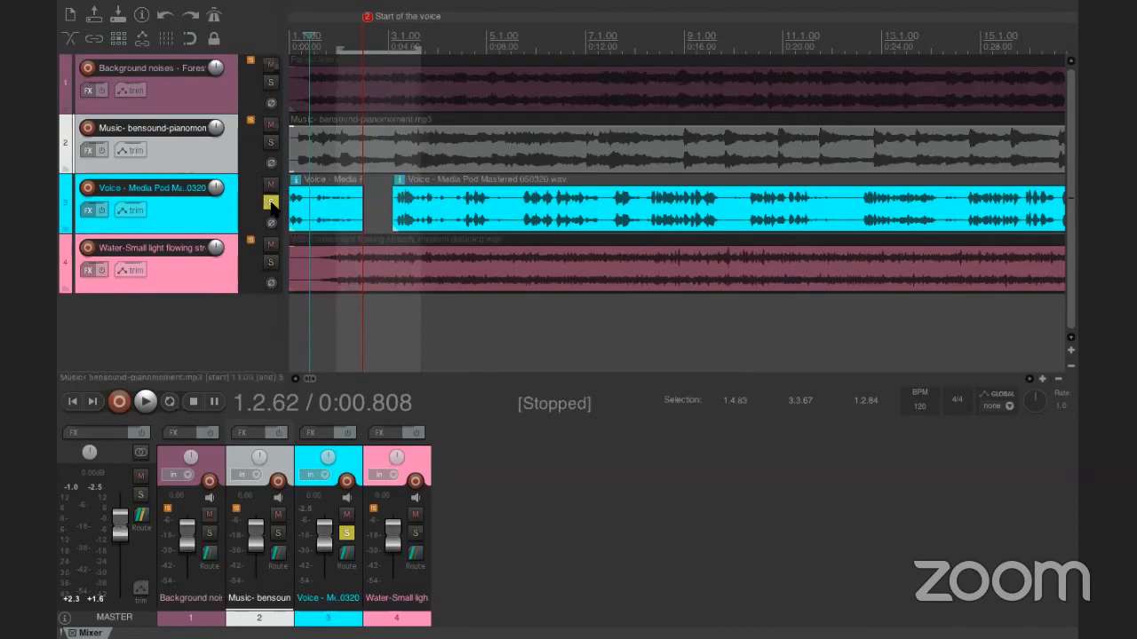
click(271, 204)
click(272, 203)
click(272, 203)
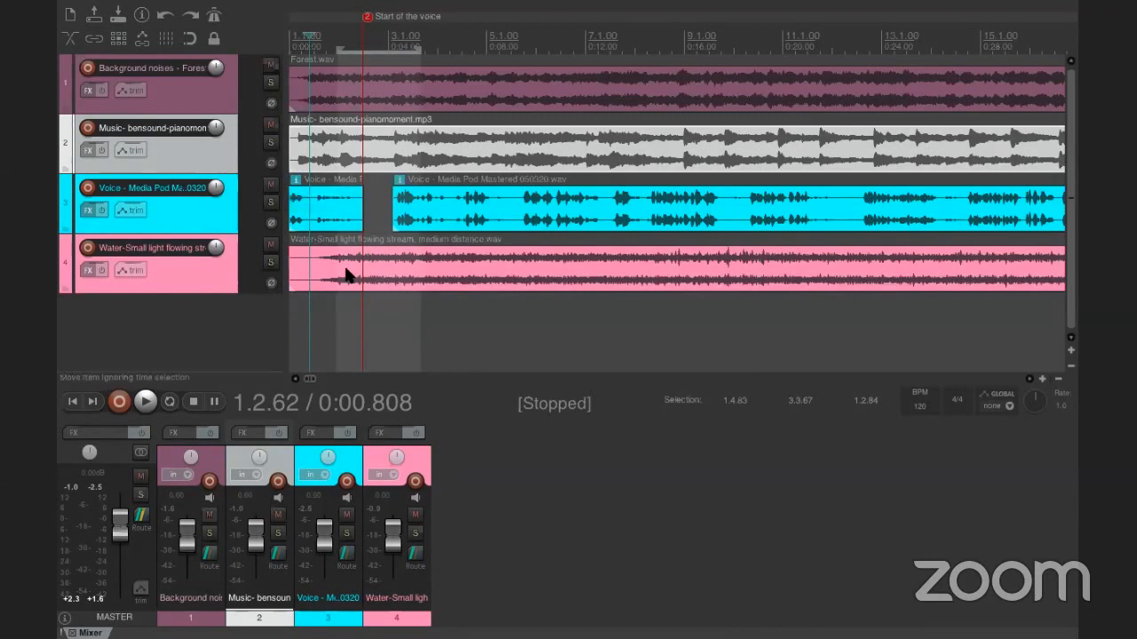
click(271, 144)
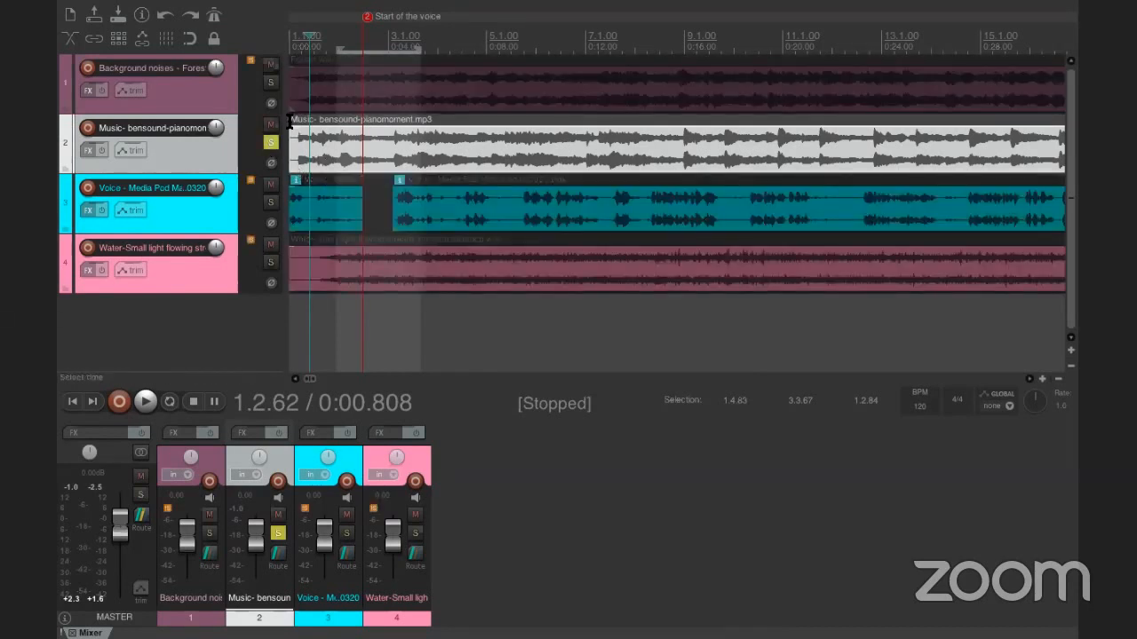
Play the soloed Music track from 1.1.15 to hear its opening, stopping after about six seconds.
click(1042, 379)
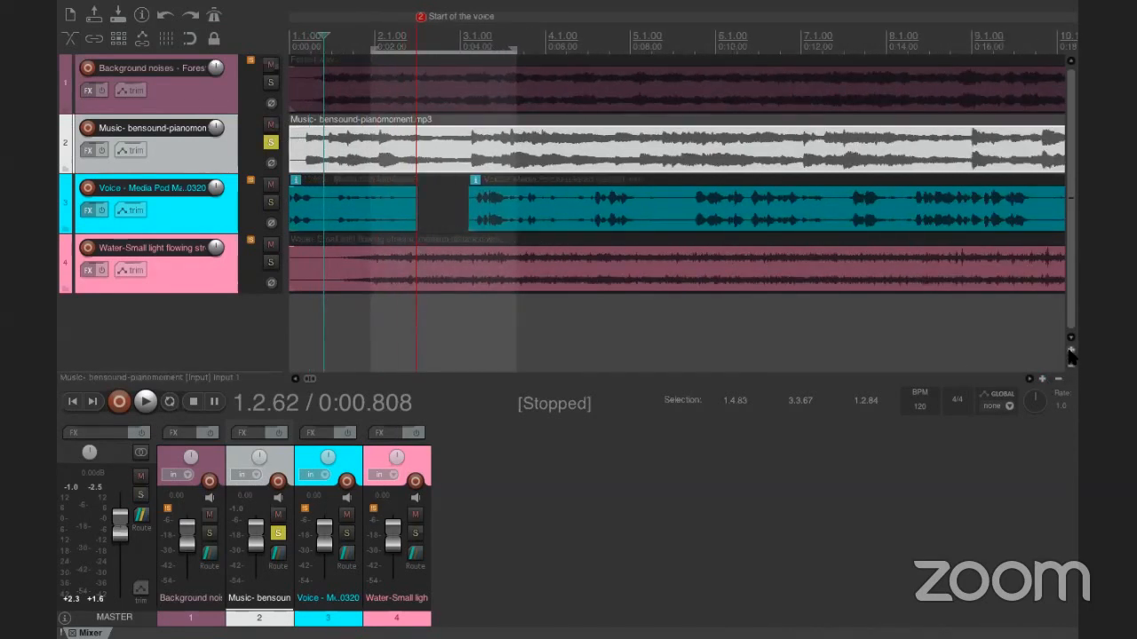
click(1070, 352)
click(1070, 352)
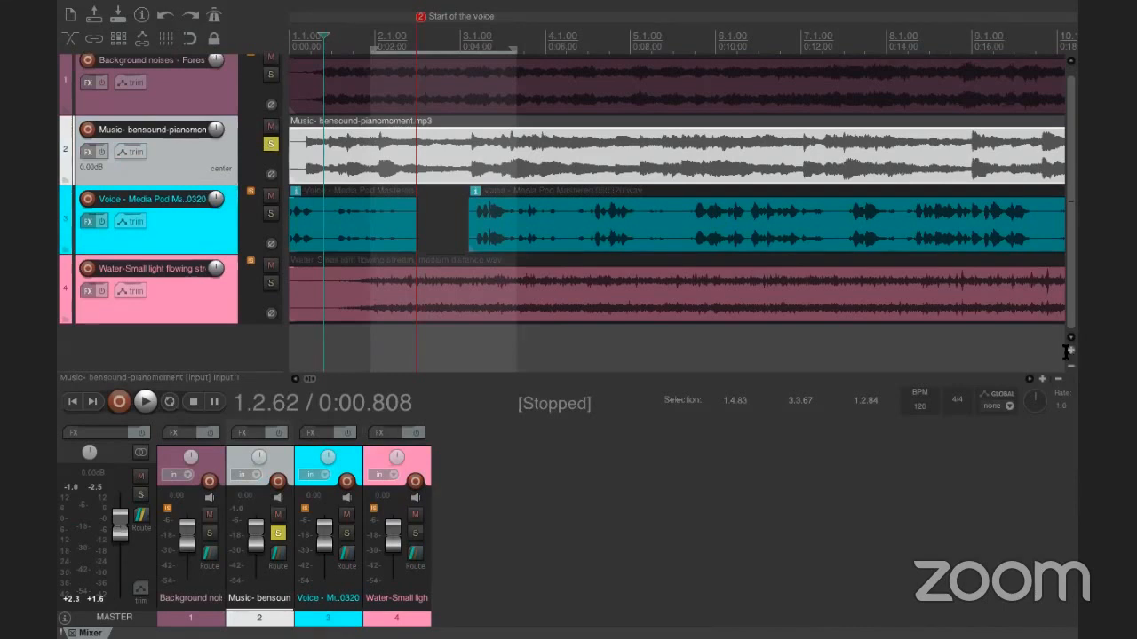
scroll(1068, 222, up, 1)
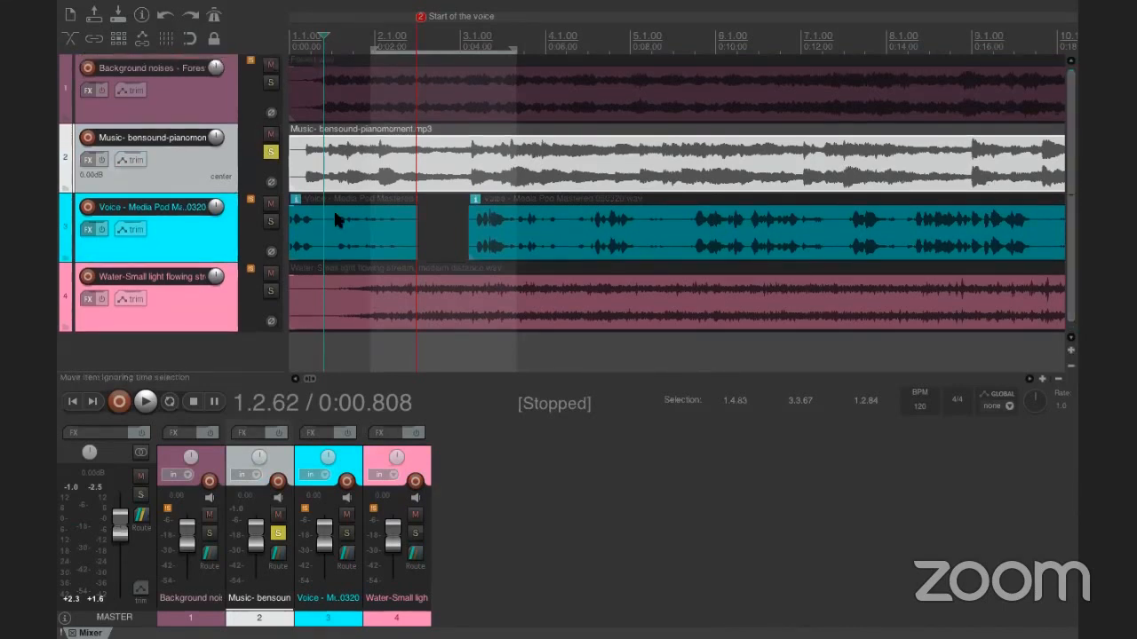
click(290, 131)
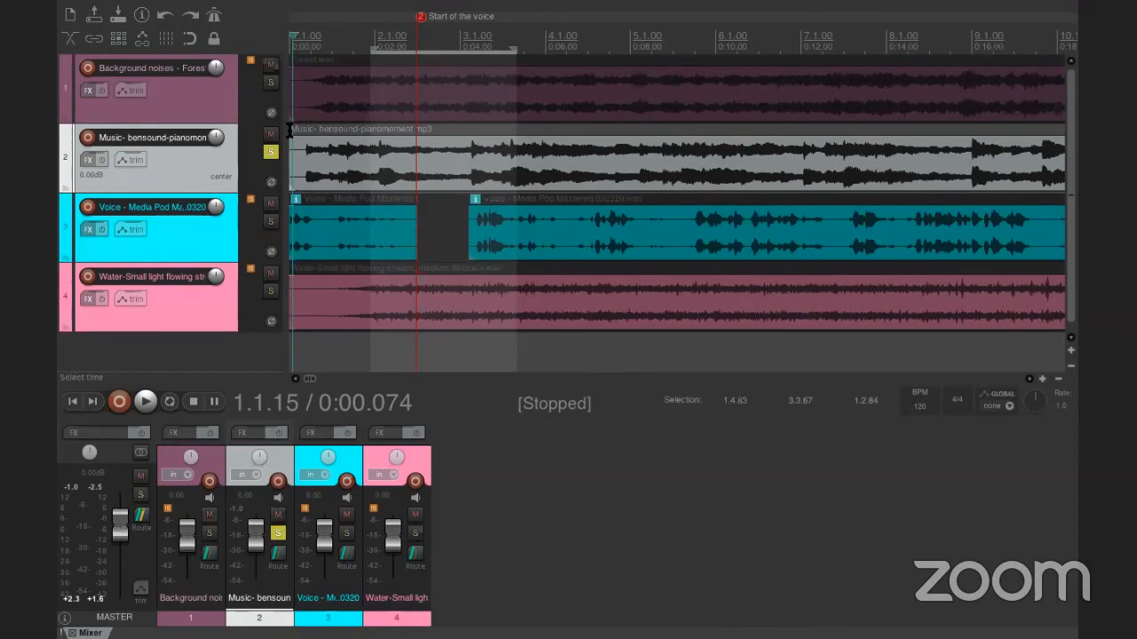
click(145, 401)
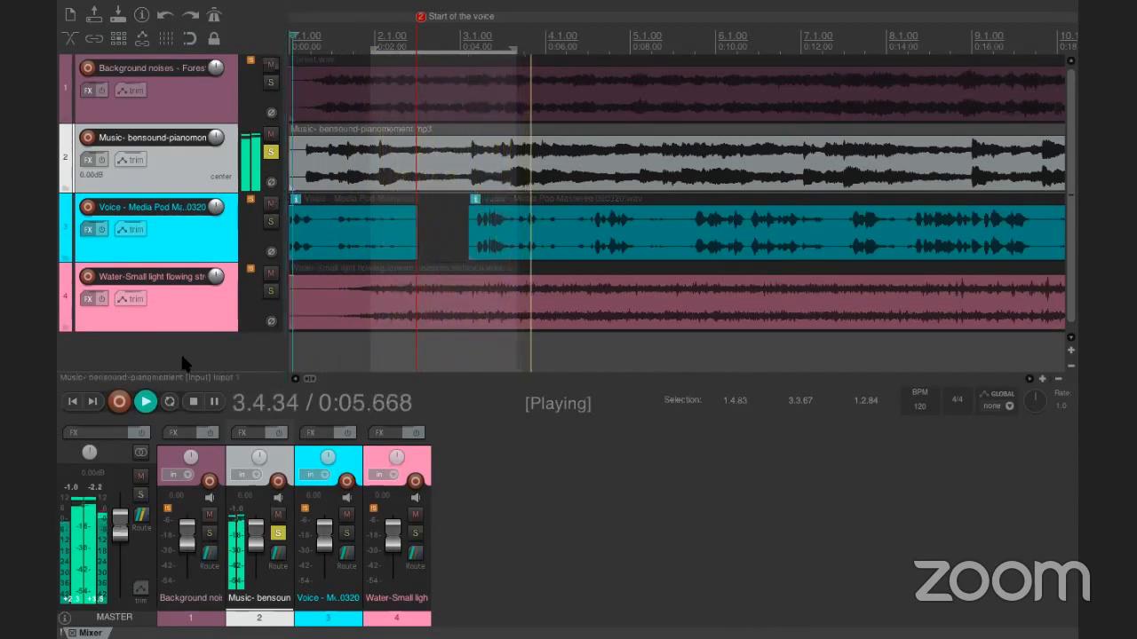
key(space)
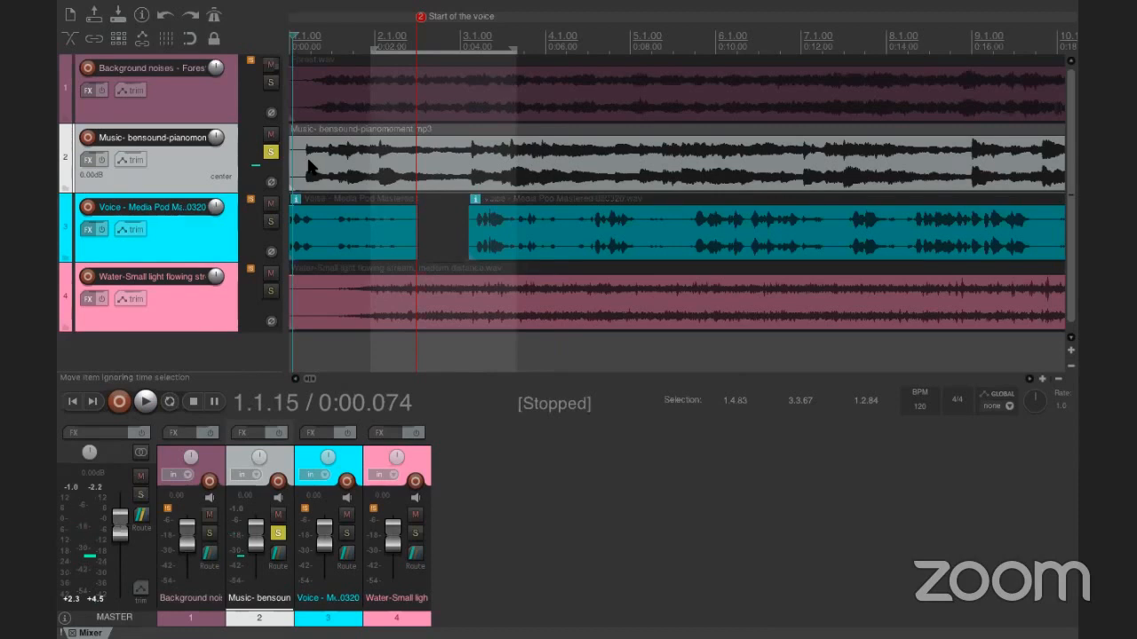
Split the Music clip at 1.1.70, just before the first sound of the music.
click(305, 166)
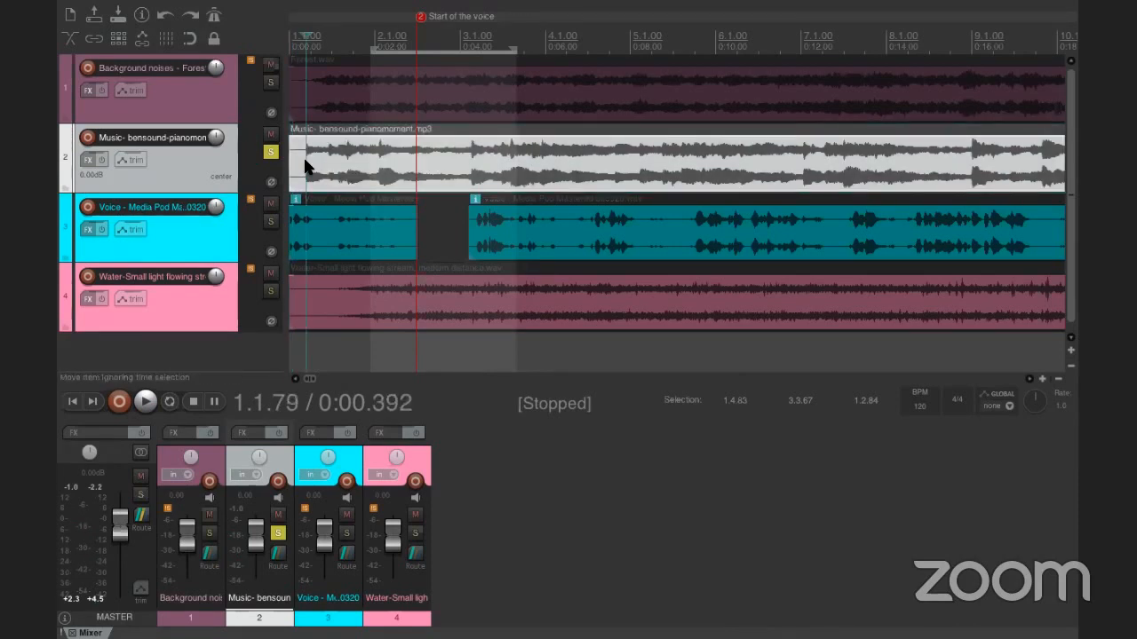
click(302, 167)
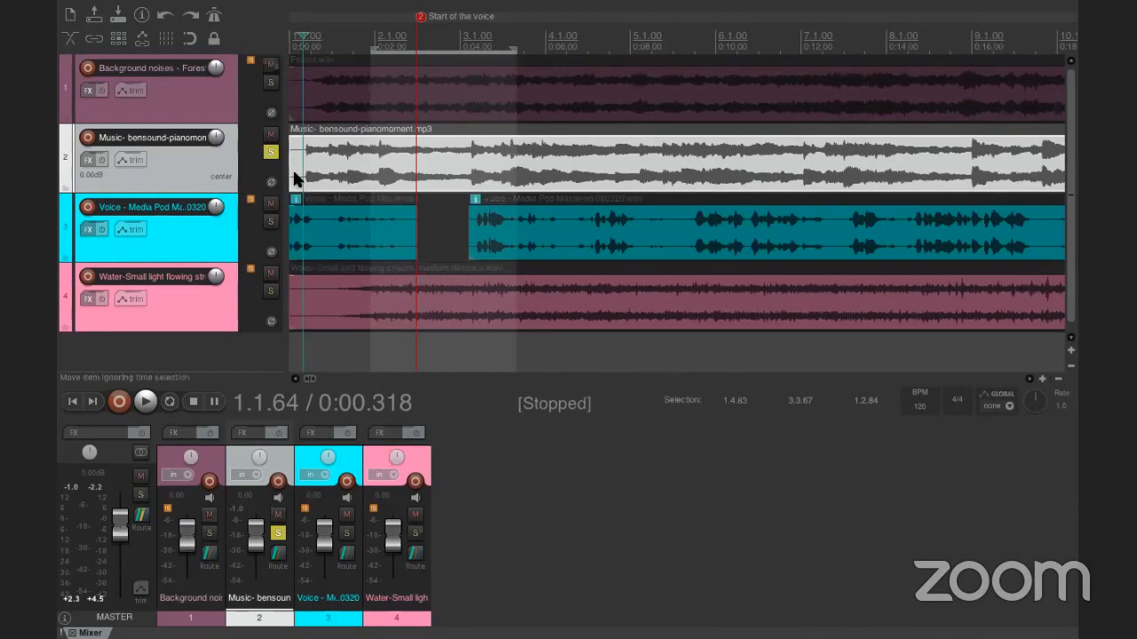
click(1041, 380)
click(1042, 379)
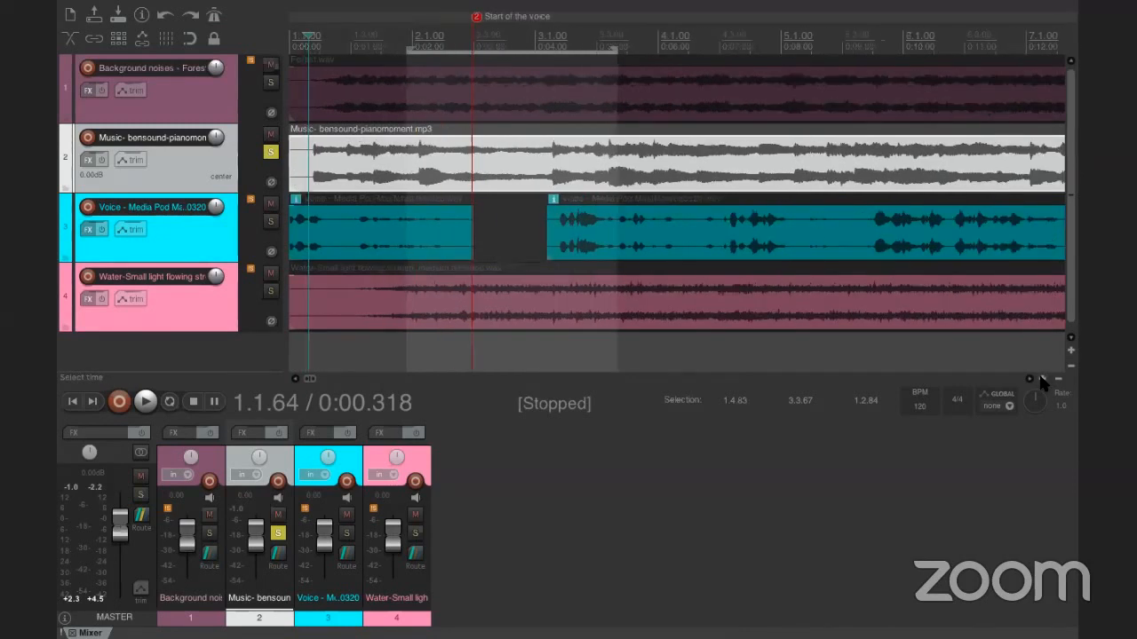
click(1070, 350)
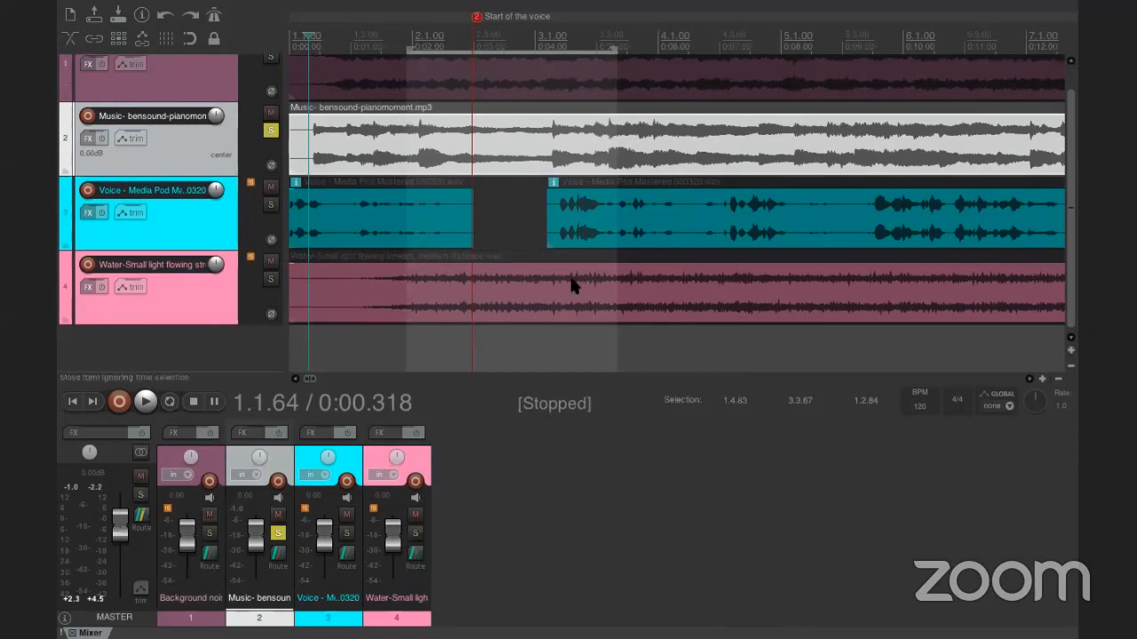
click(310, 151)
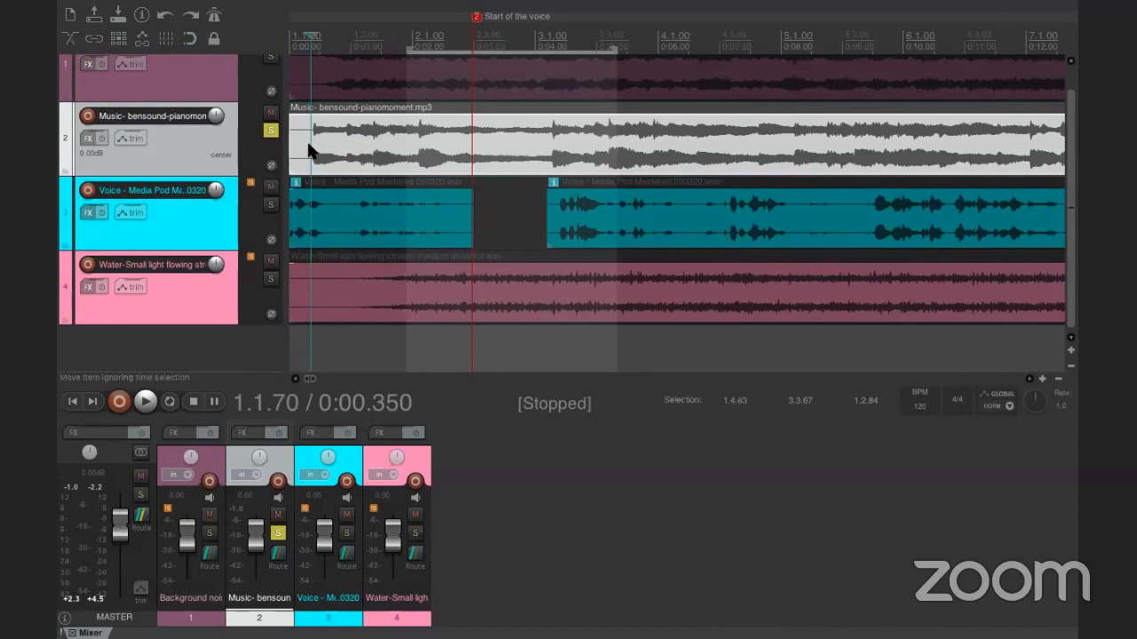
right_click(310, 151)
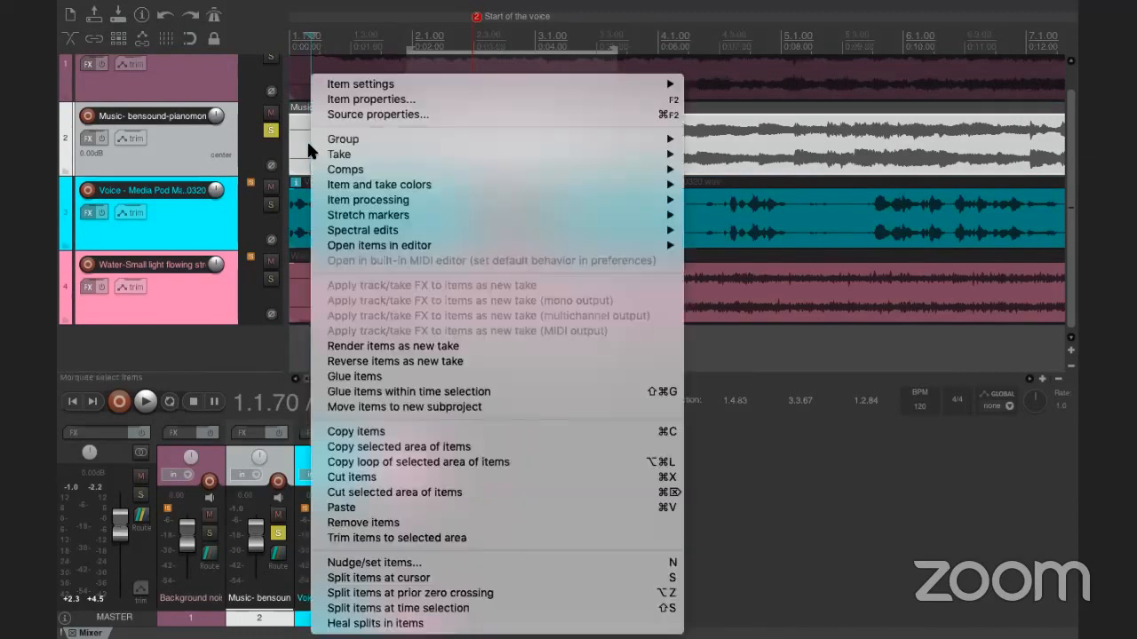
click(435, 578)
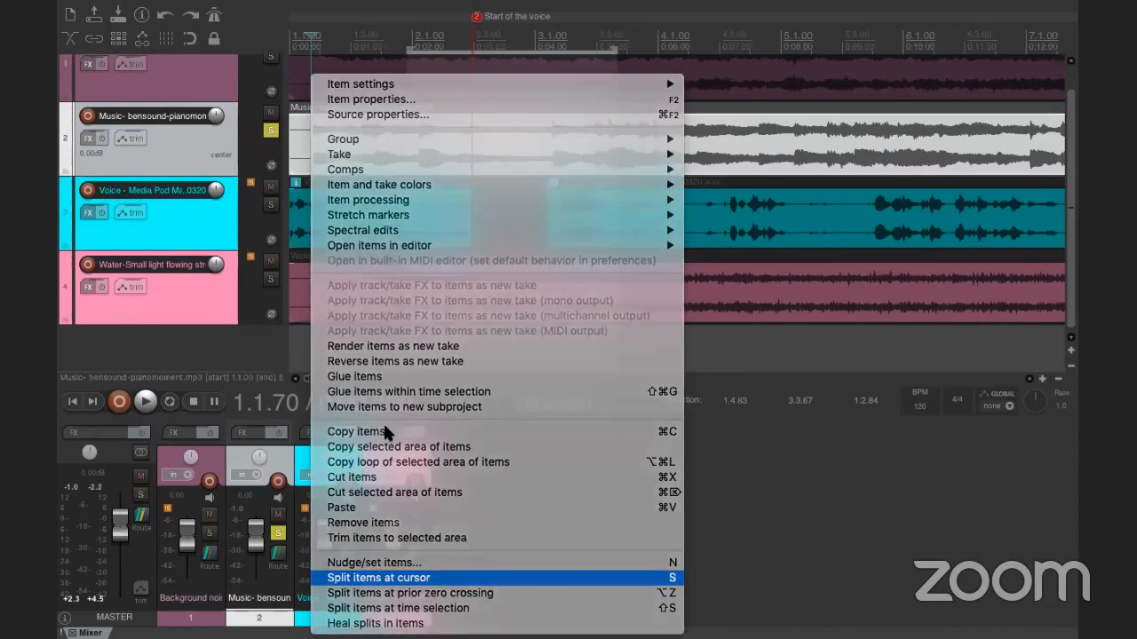
Remove the short silent piece at the start of the Music track and move the remaining clip to start at about 1.2.01.
mouse_move(306, 162)
mouse_down()
mouse_move(297, 166)
mouse_move(333, 163)
mouse_move(295, 161)
mouse_move(342, 157)
mouse_move(285, 152)
mouse_move(332, 152)
mouse_move(298, 151)
mouse_up()
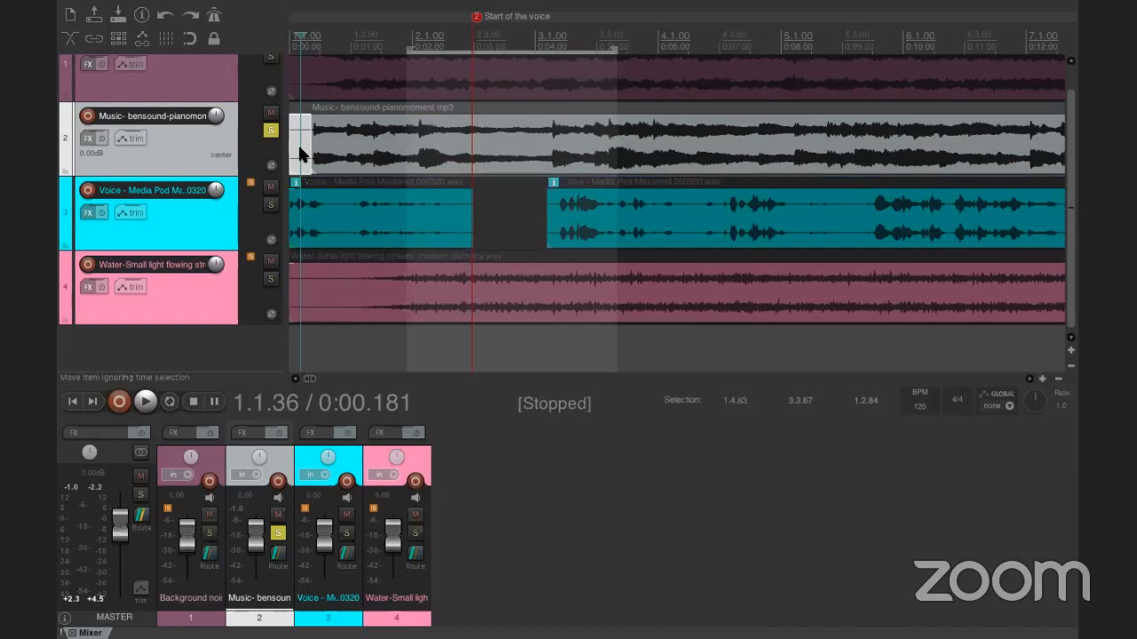
right_click(299, 148)
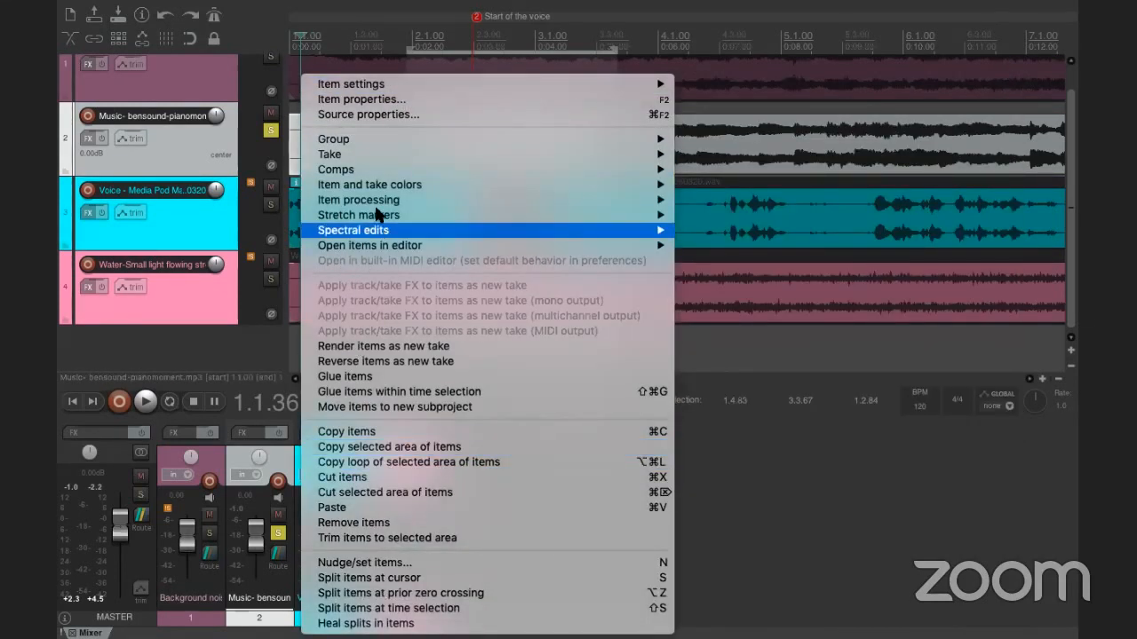
mouse_move(372, 136)
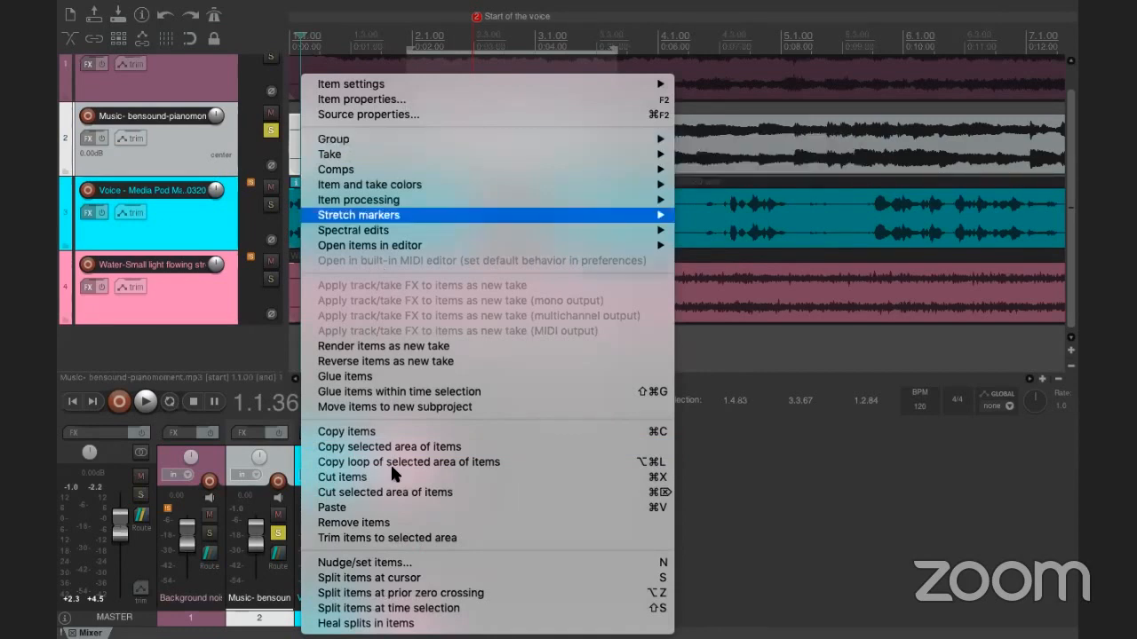
click(389, 524)
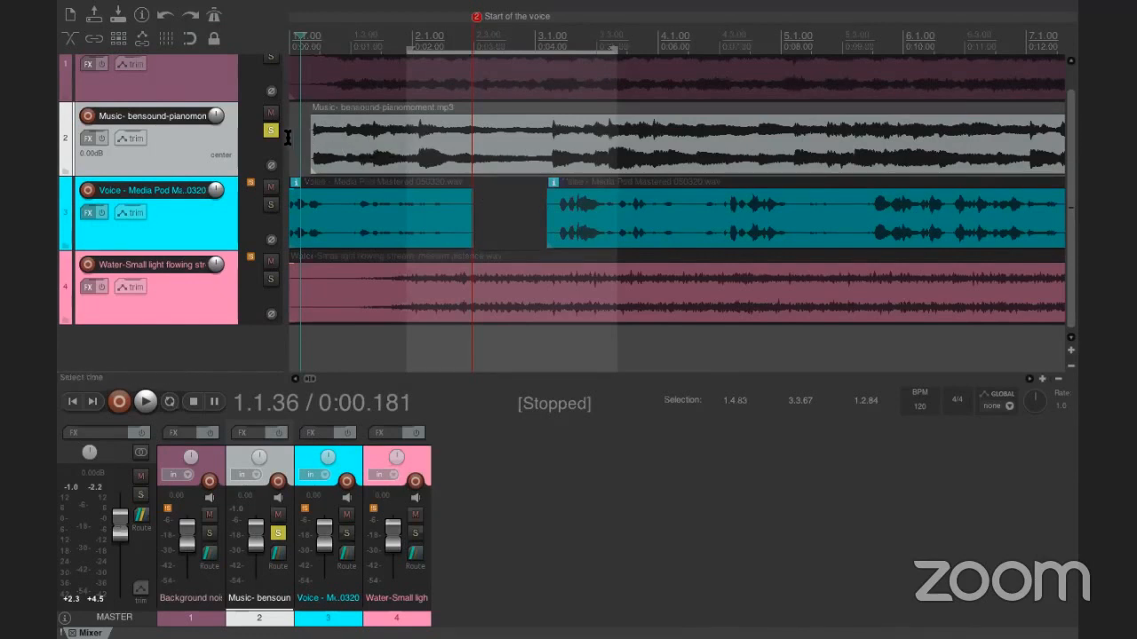
click(322, 140)
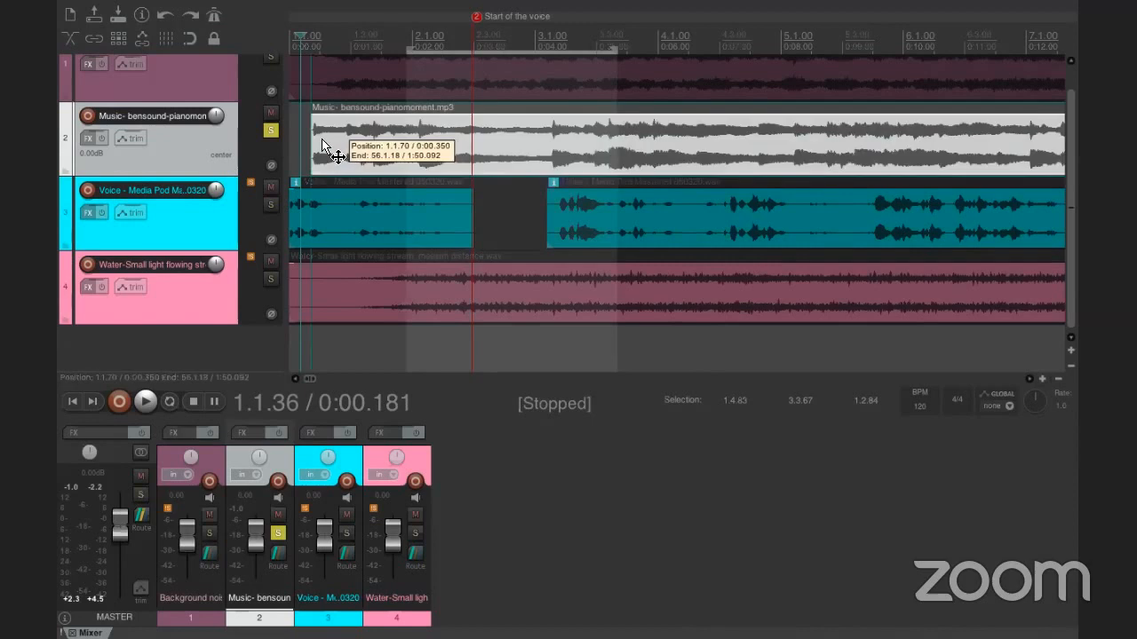
mouse_move(323, 141)
mouse_down()
mouse_move(294, 140)
mouse_move(333, 143)
mouse_up()
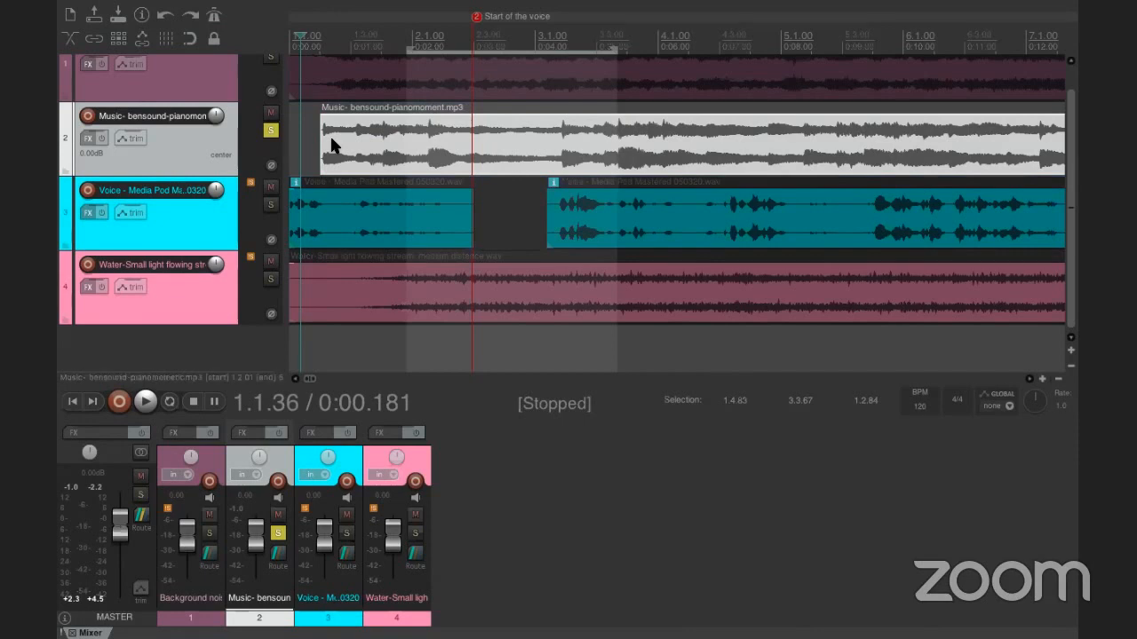
Undo the Music clip's move, the removal of its silent piece and the split.
click(162, 18)
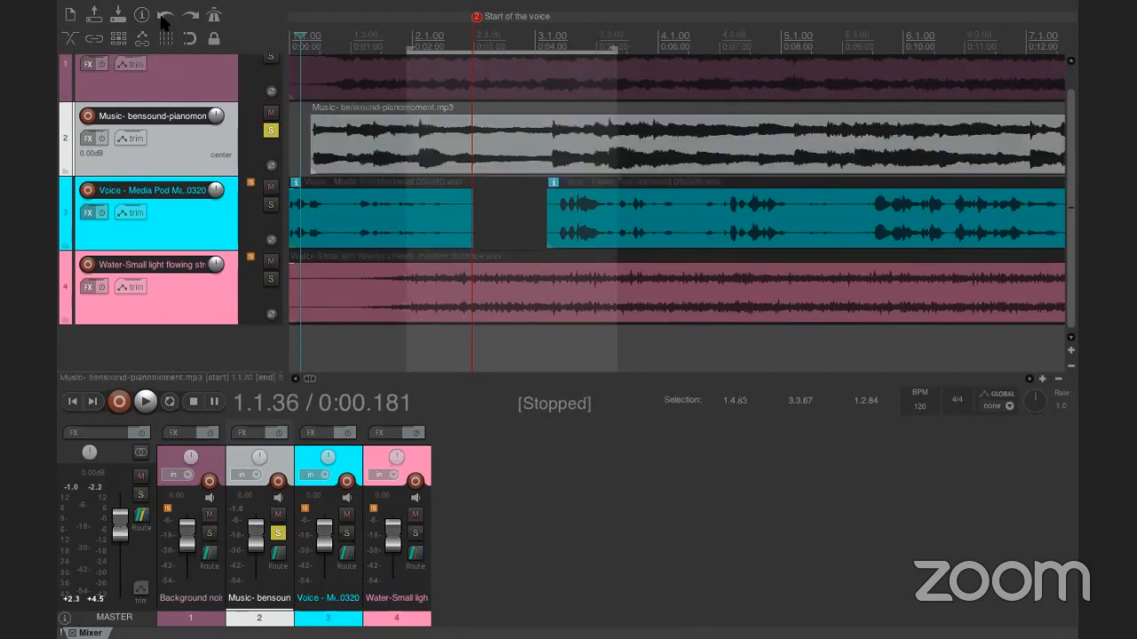
click(161, 16)
click(162, 15)
click(162, 16)
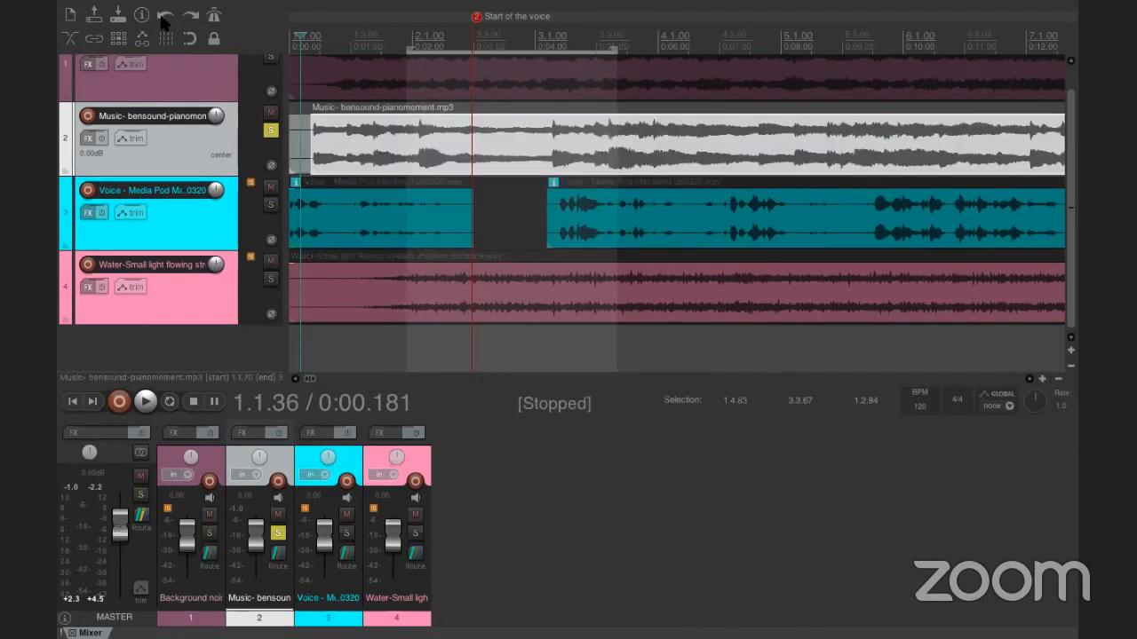
click(162, 18)
click(163, 18)
click(163, 18)
click(162, 17)
click(163, 18)
click(163, 18)
click(163, 18)
click(162, 17)
click(163, 18)
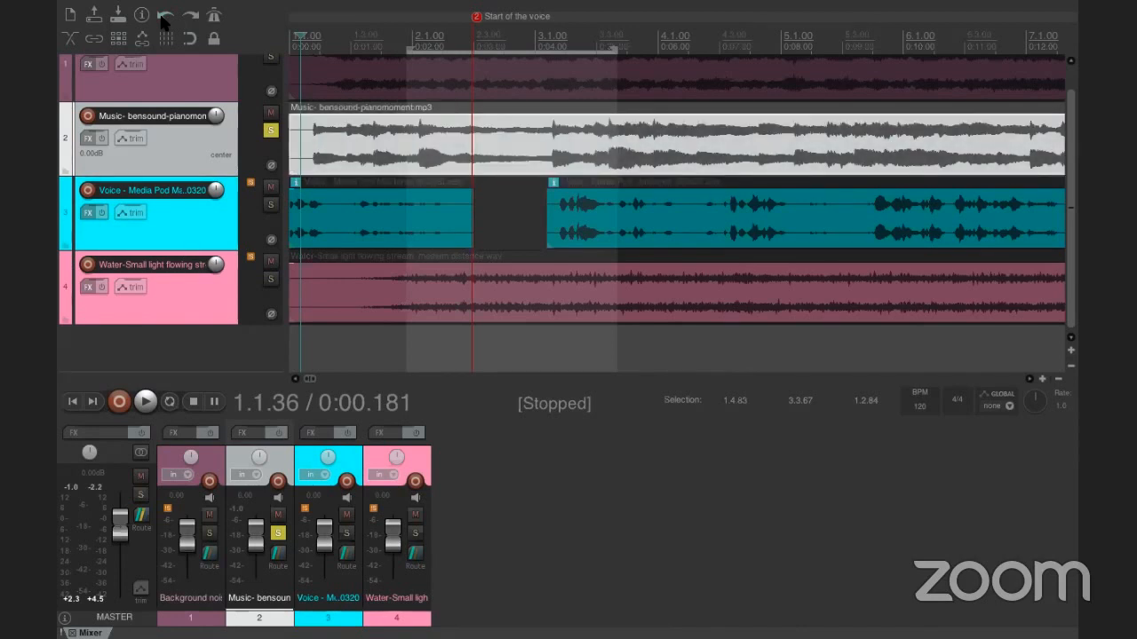
Place the edit cursor at 1.1.73 in the Music clip, just before the music begins, and turn on ripple editing.
click(406, 145)
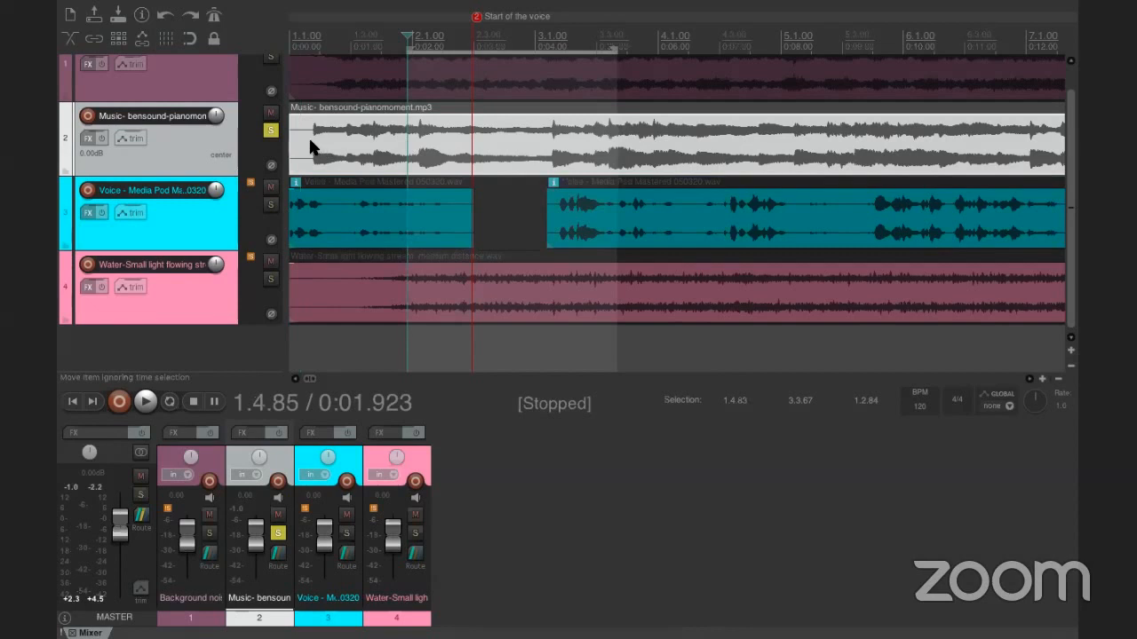
click(310, 145)
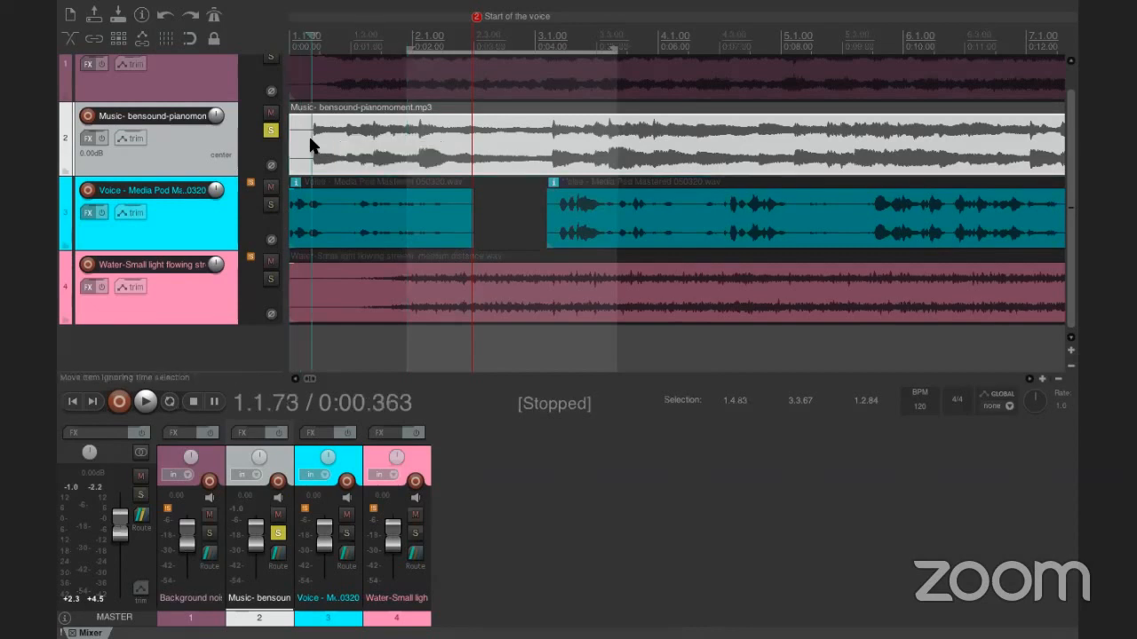
click(120, 42)
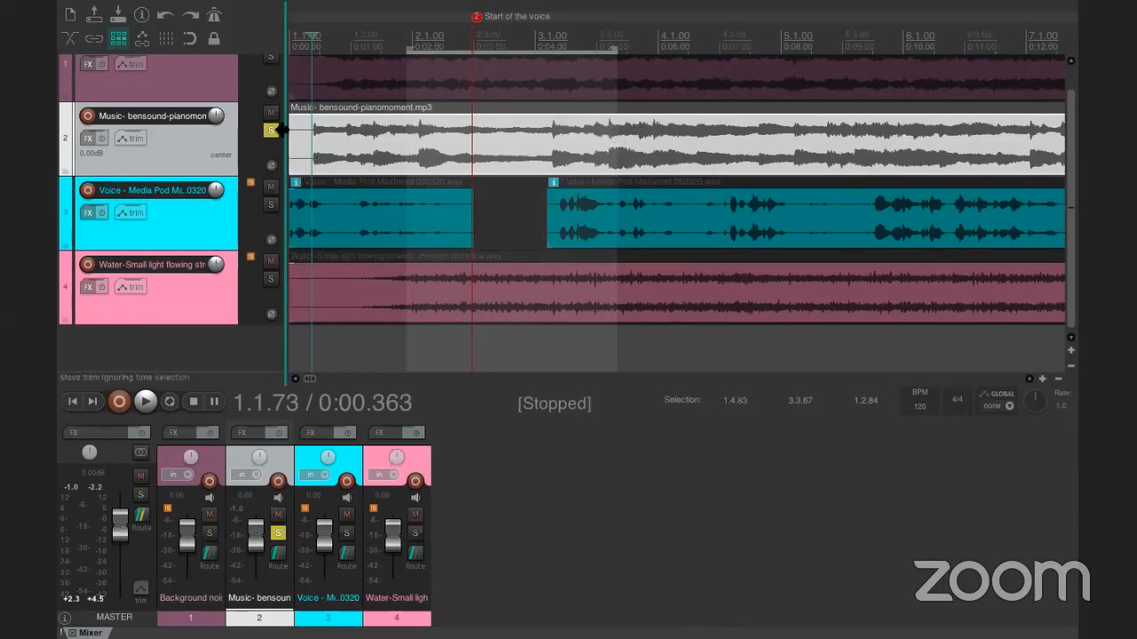
Split the Music clip at 1.1.73 and remove the silent piece before it with ripple editing on.
right_click(309, 141)
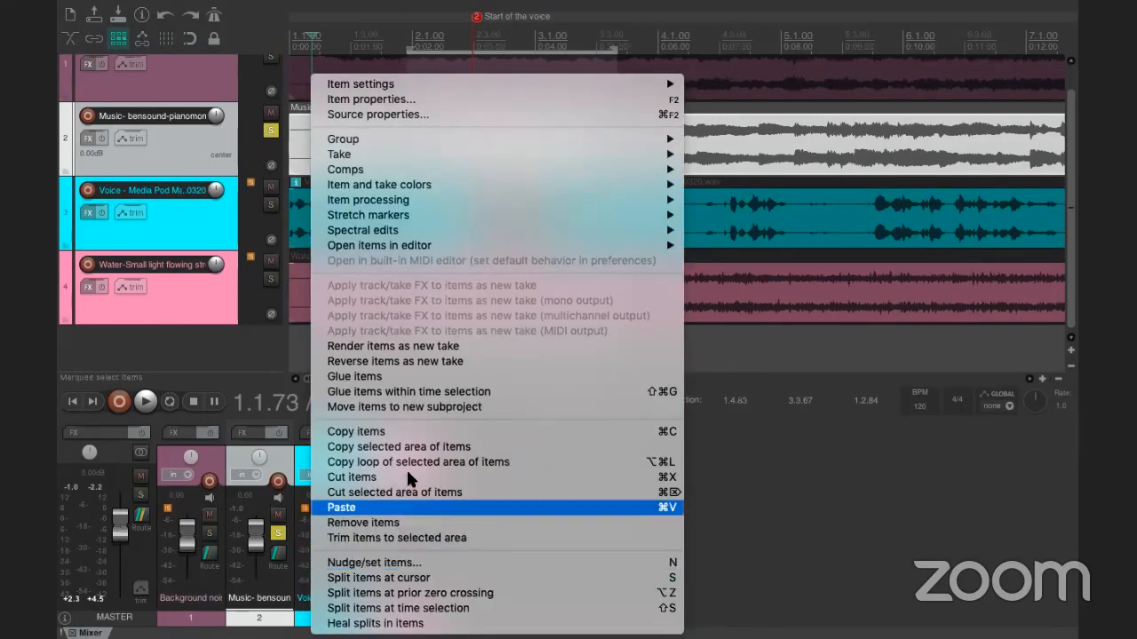
click(399, 578)
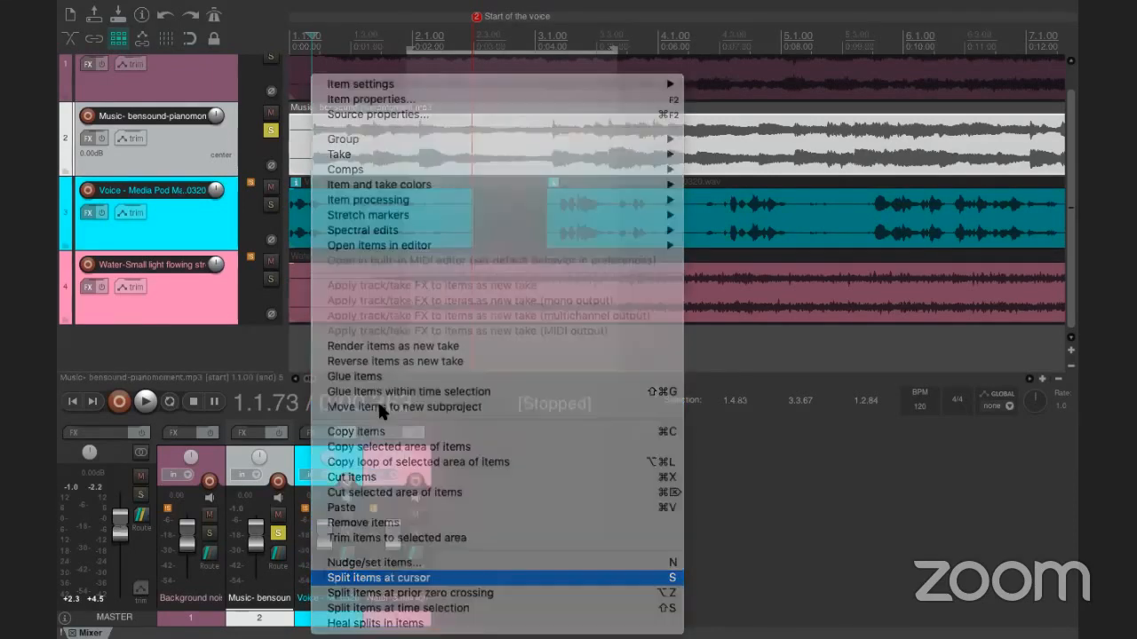
click(298, 146)
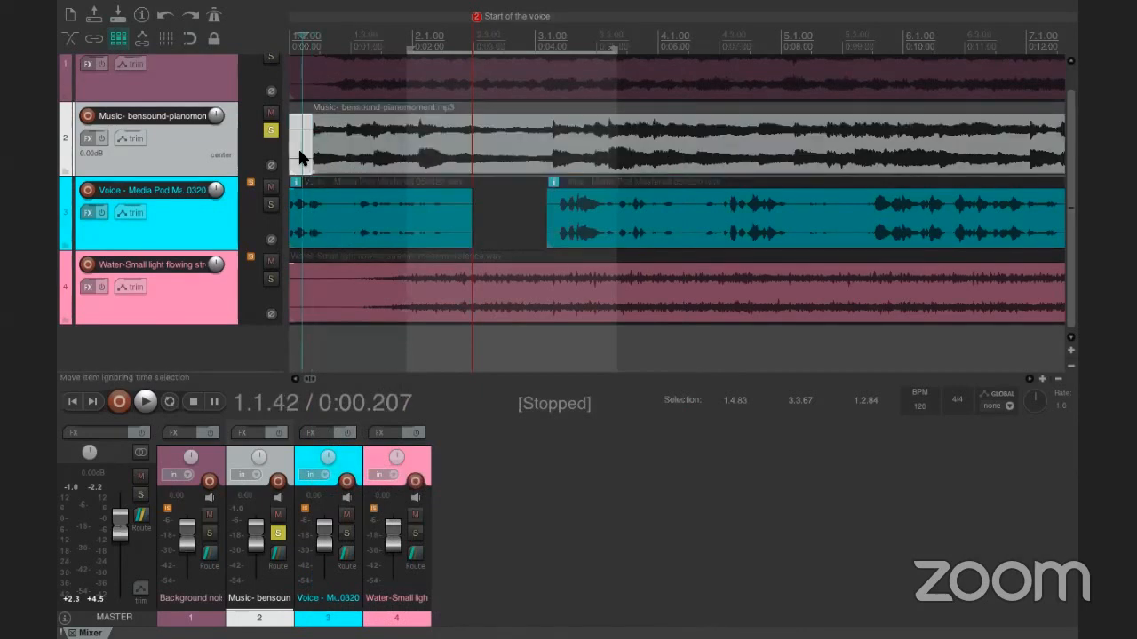
right_click(297, 146)
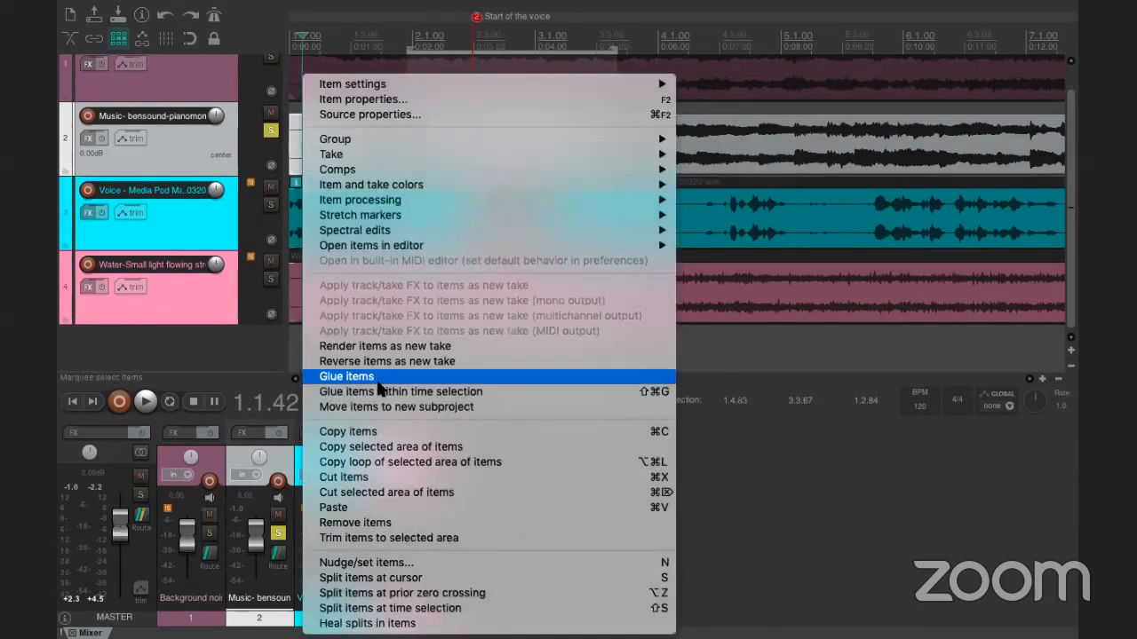
click(387, 523)
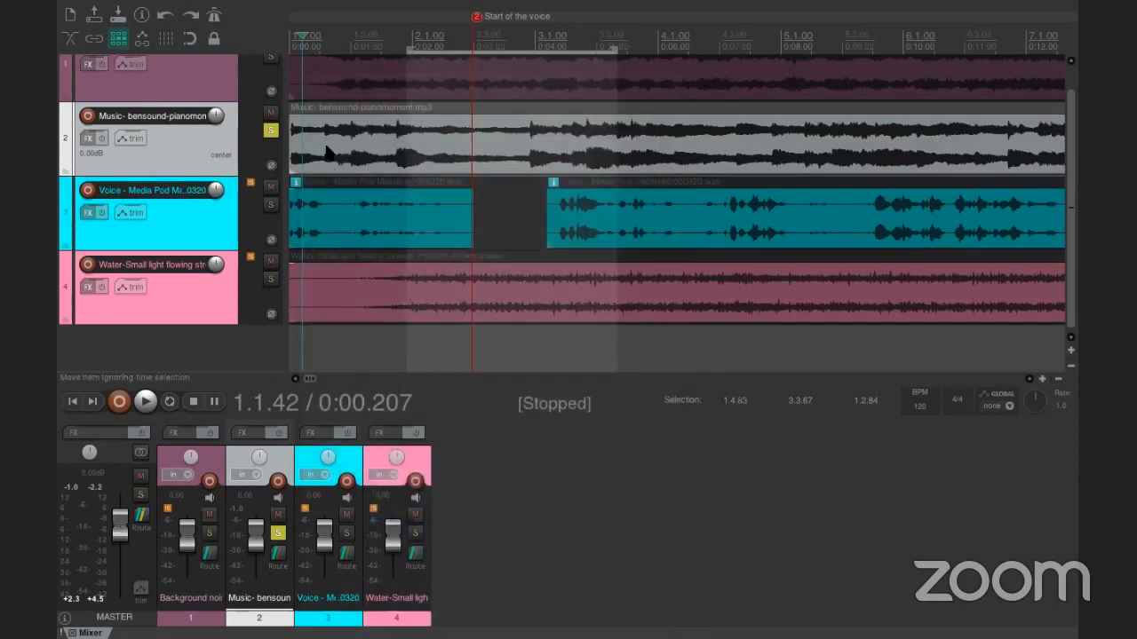
Solo the Voice track together with the Music track and play back briefly from the start of the second Voice clip.
click(290, 105)
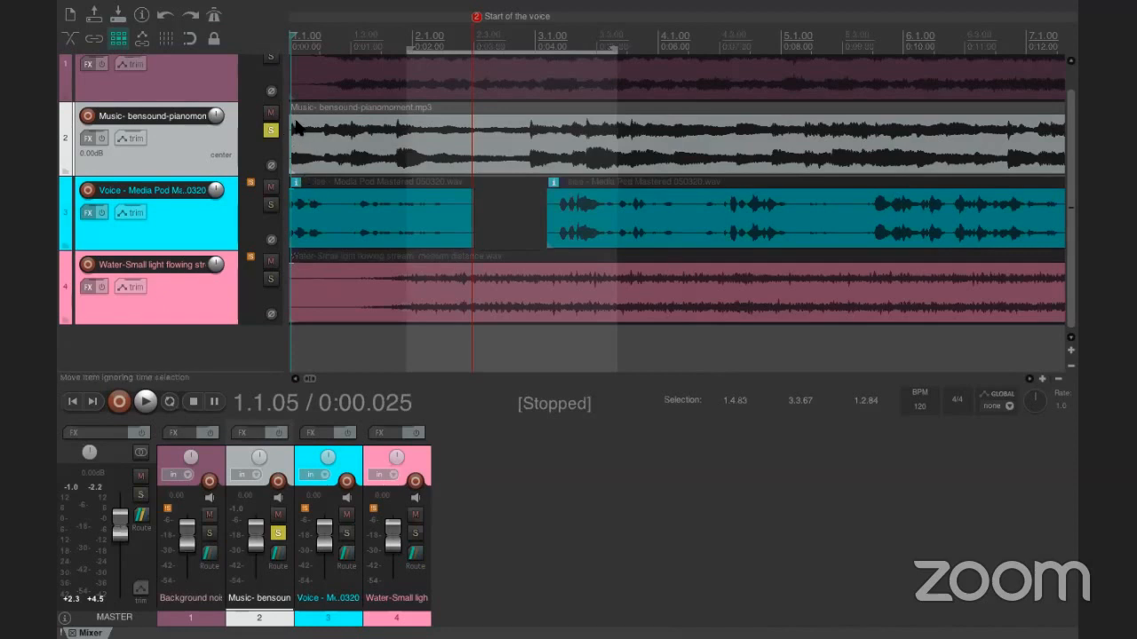
click(288, 38)
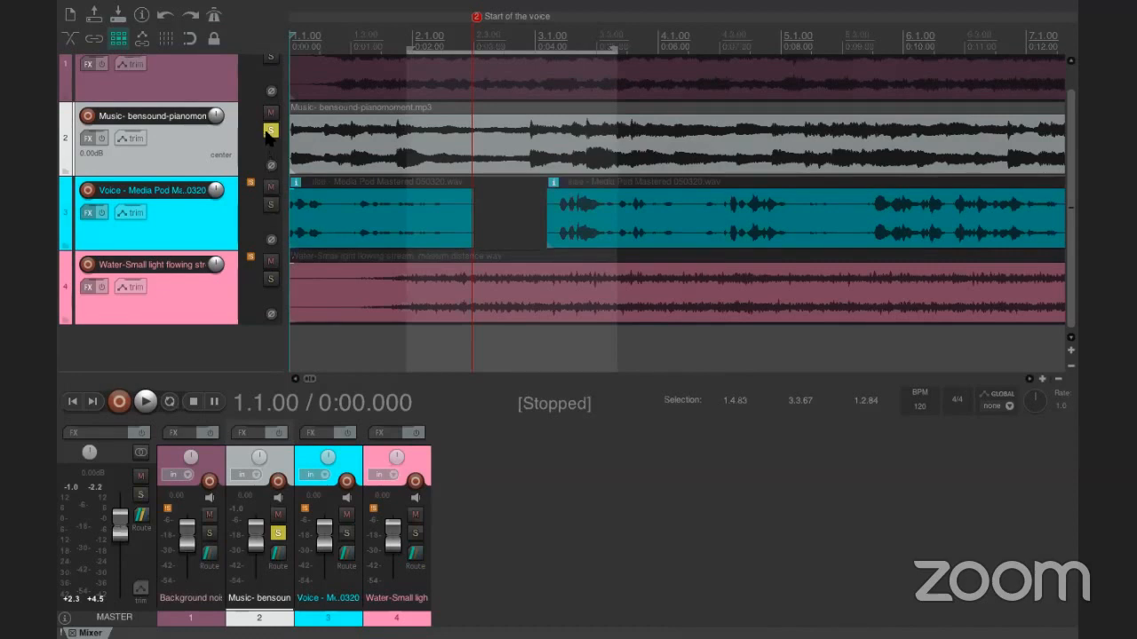
click(271, 206)
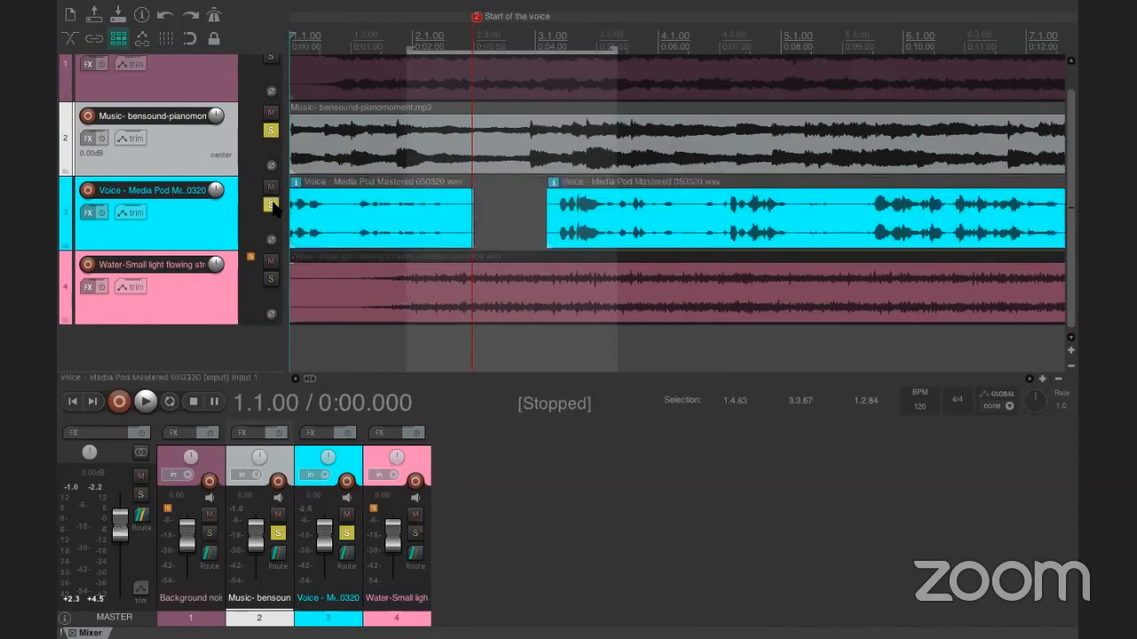
click(292, 114)
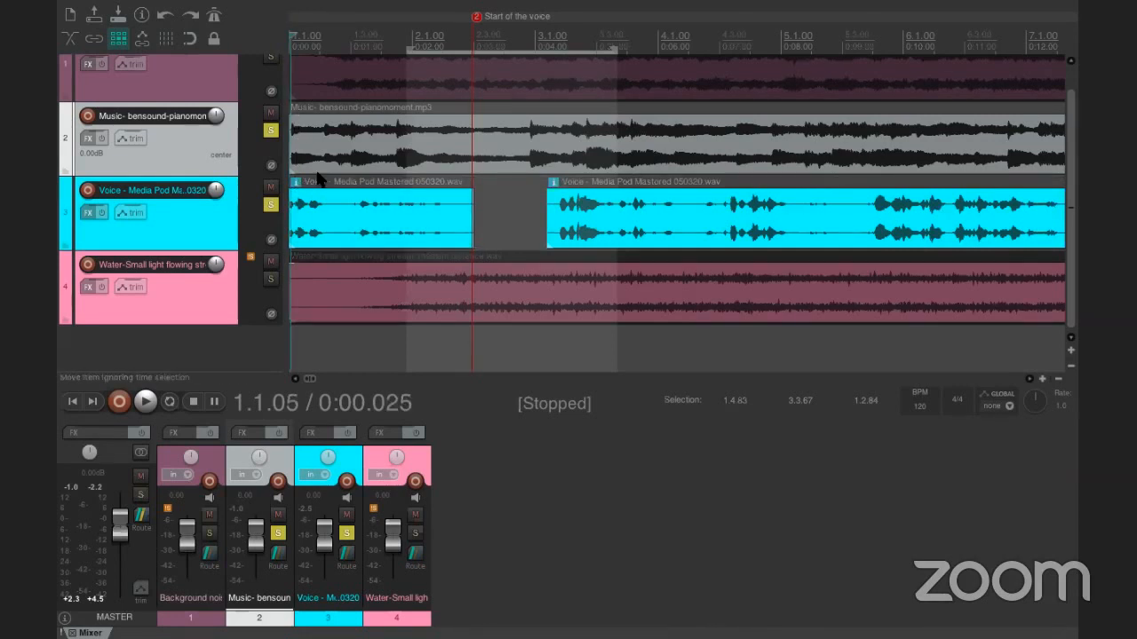
click(342, 217)
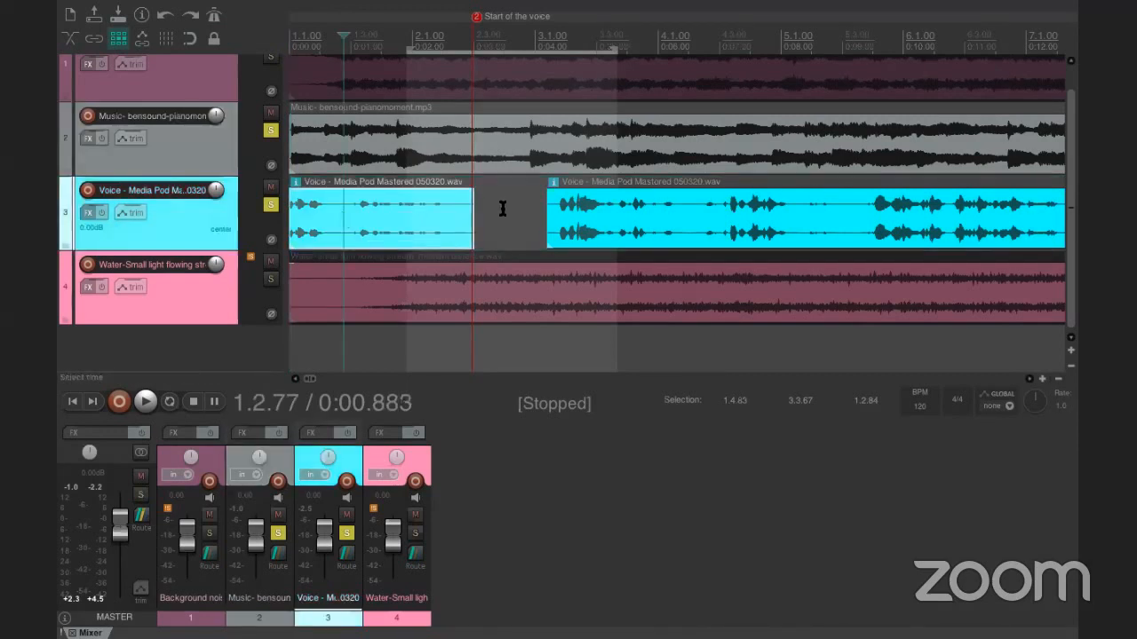
click(558, 229)
key(space)
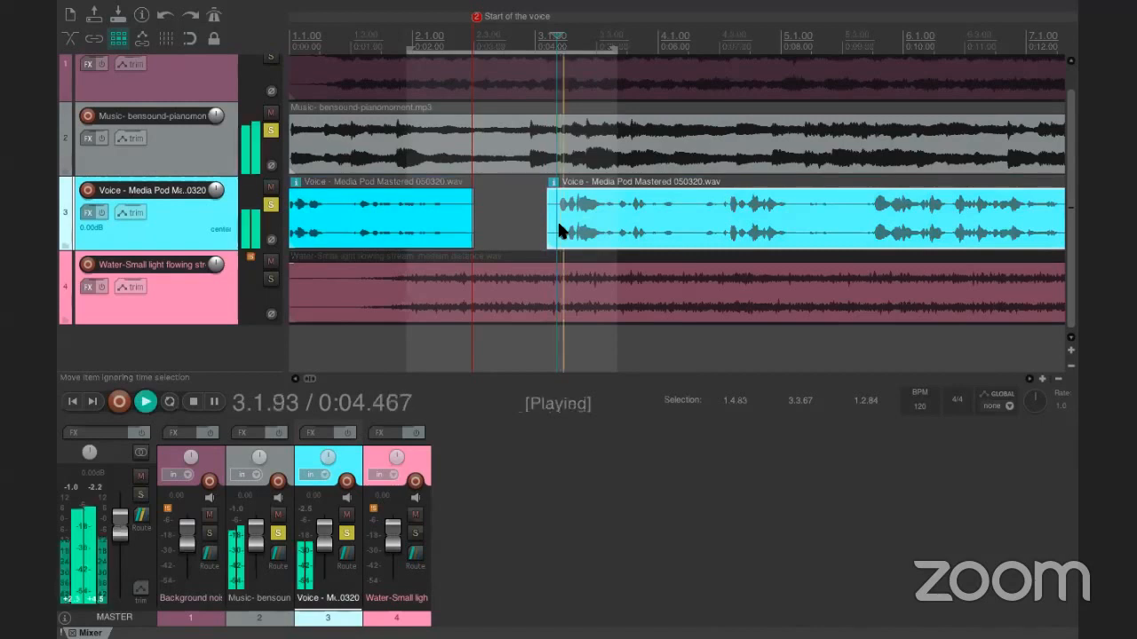
key(space)
Take the Music track out of solo and listen to the beginning of the second Voice clip alone.
click(271, 130)
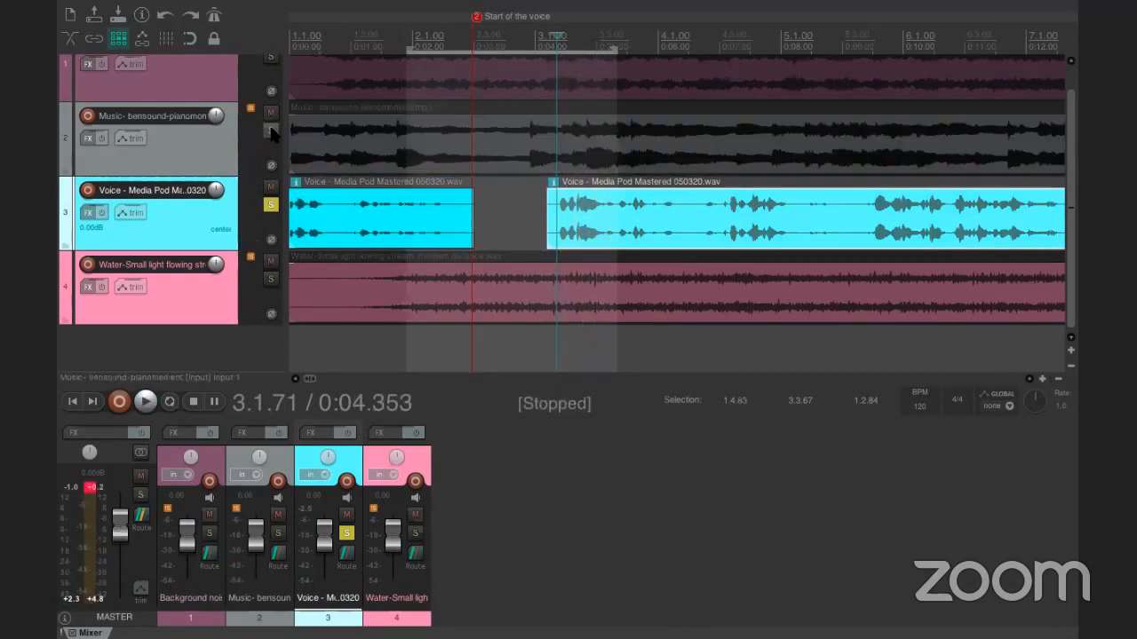
key(space)
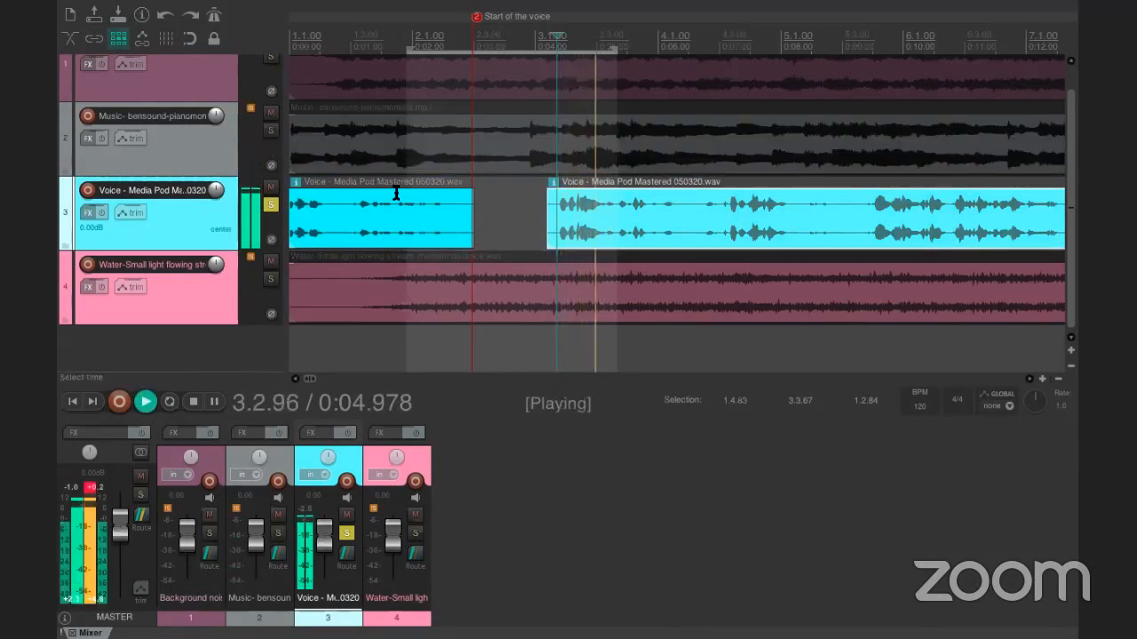
key(space)
click(578, 228)
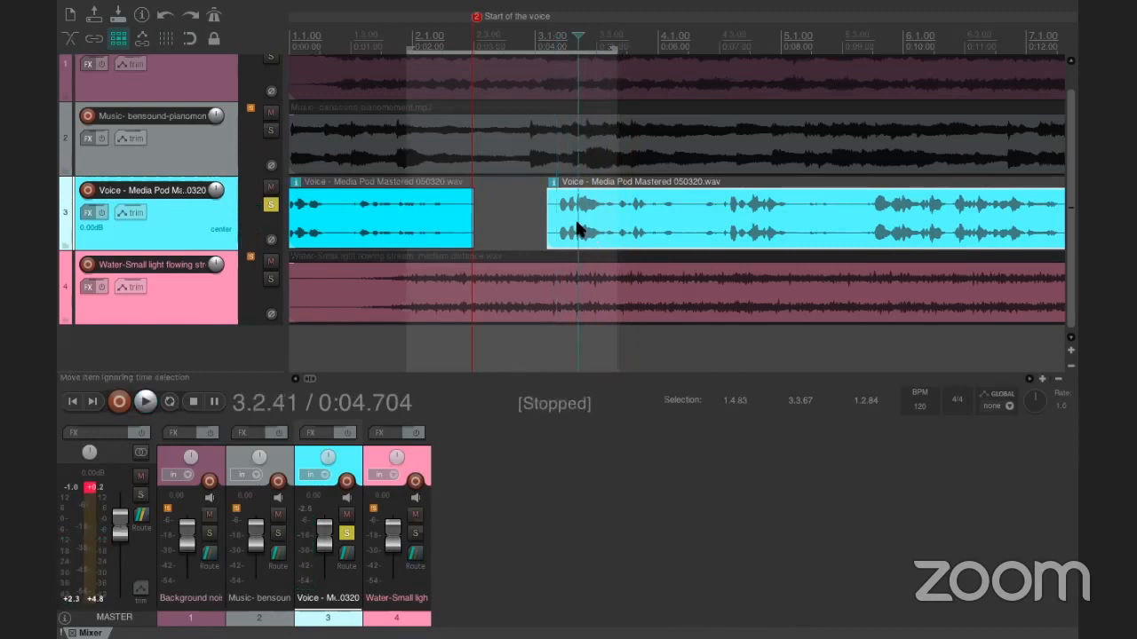
Clear the time selection by collapsing its end back onto its start.
click(413, 216)
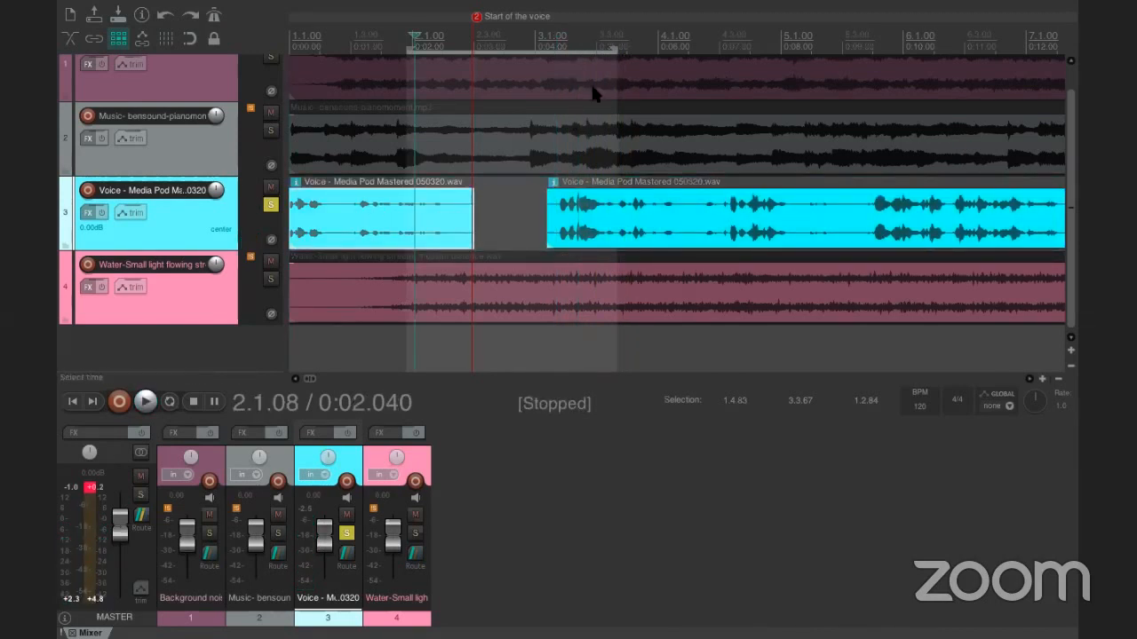
drag(615, 50, 414, 43)
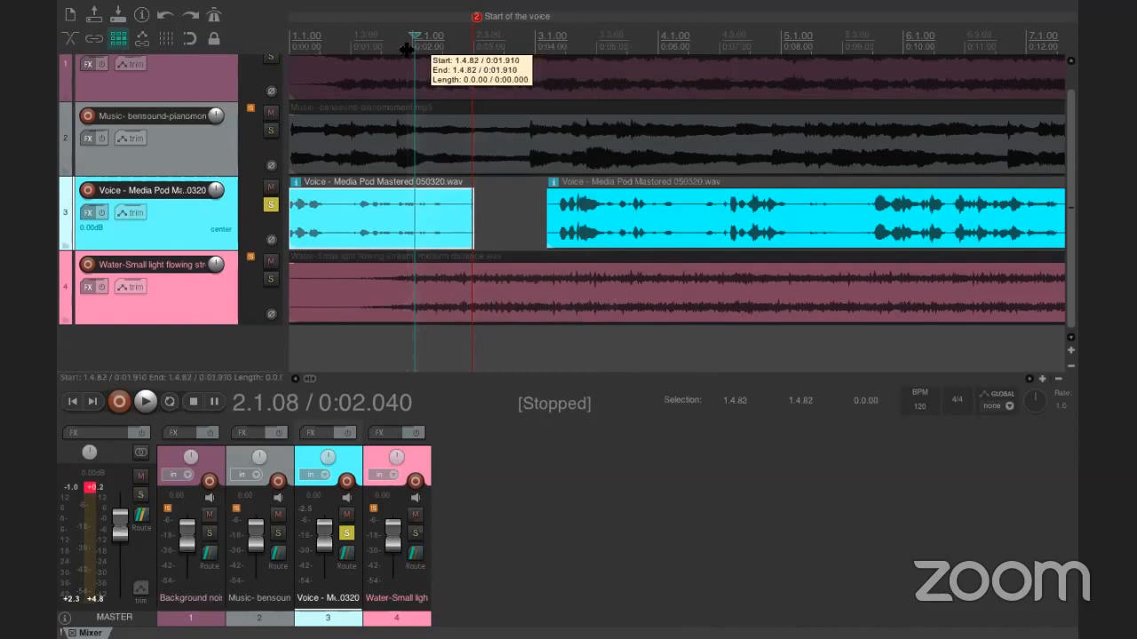
click(335, 228)
right_click(335, 228)
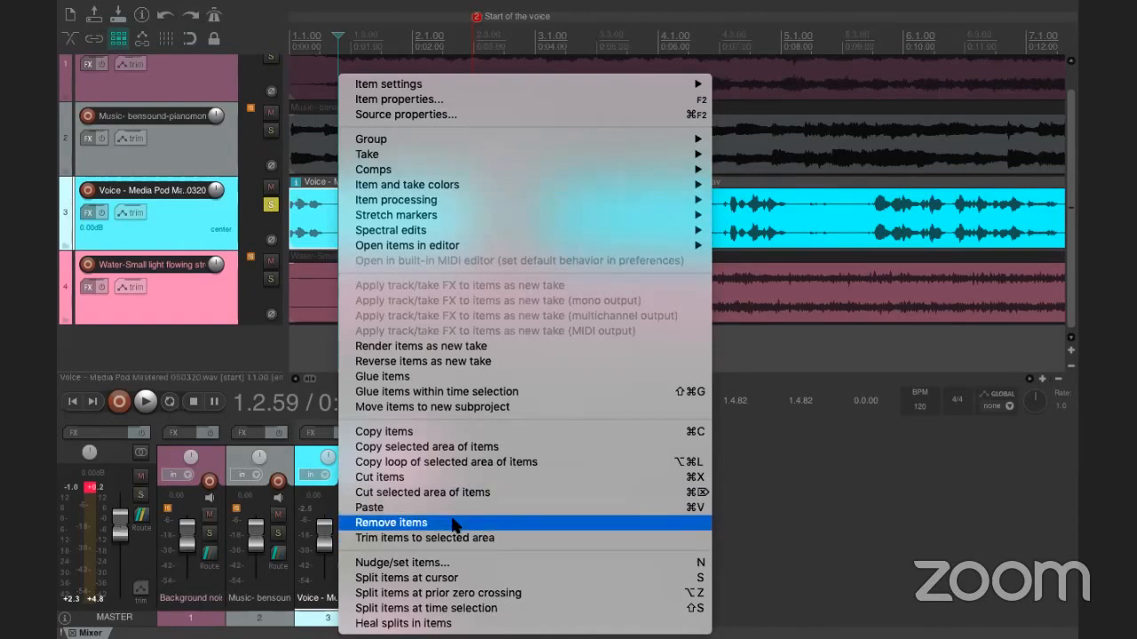
click(319, 199)
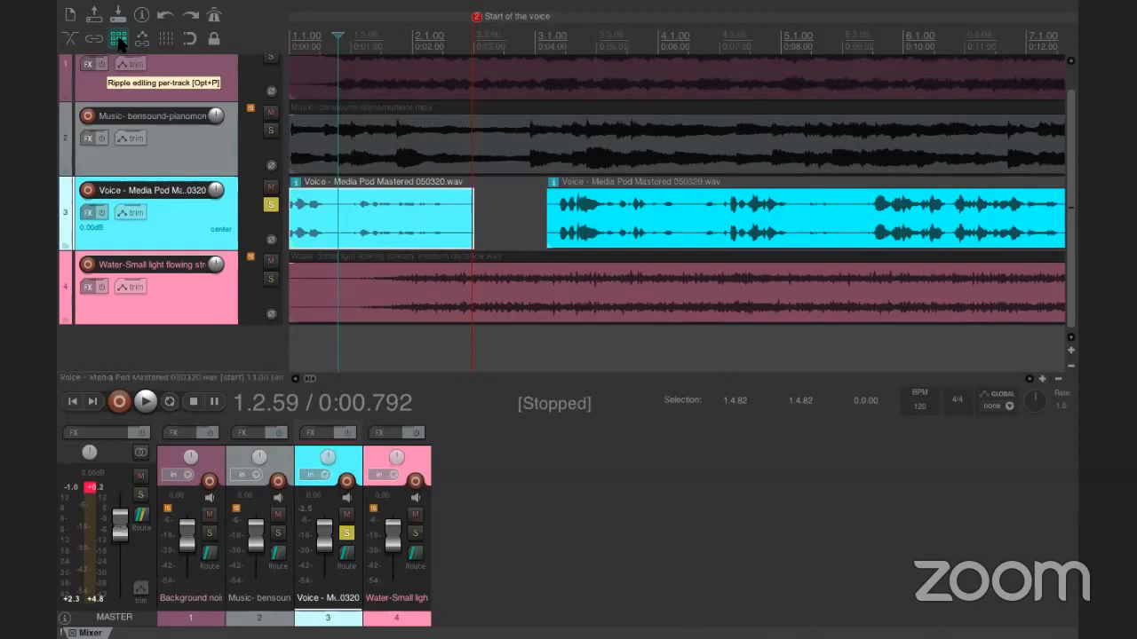
Turn off per-track ripple editing and remove the first Voice clip.
click(118, 40)
click(568, 231)
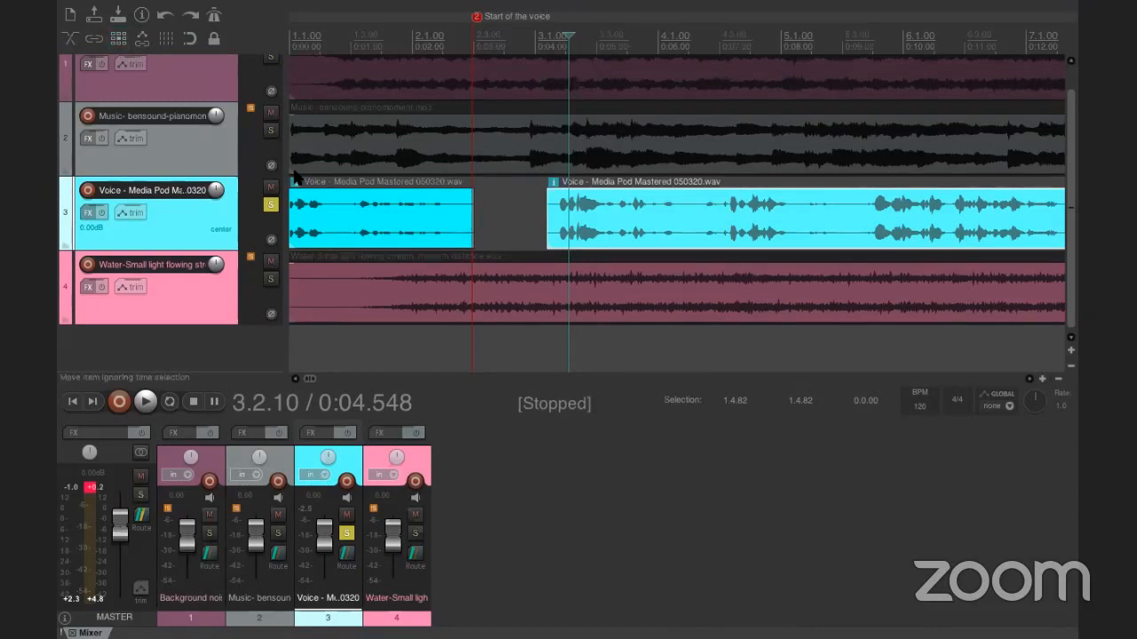
click(362, 216)
right_click(363, 216)
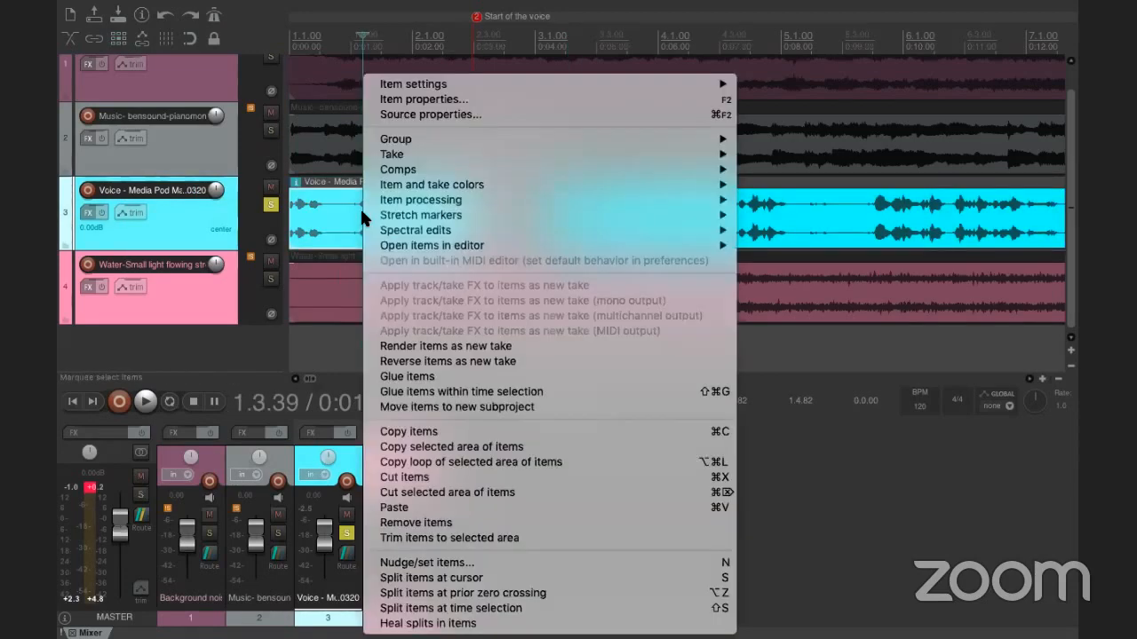
click(431, 524)
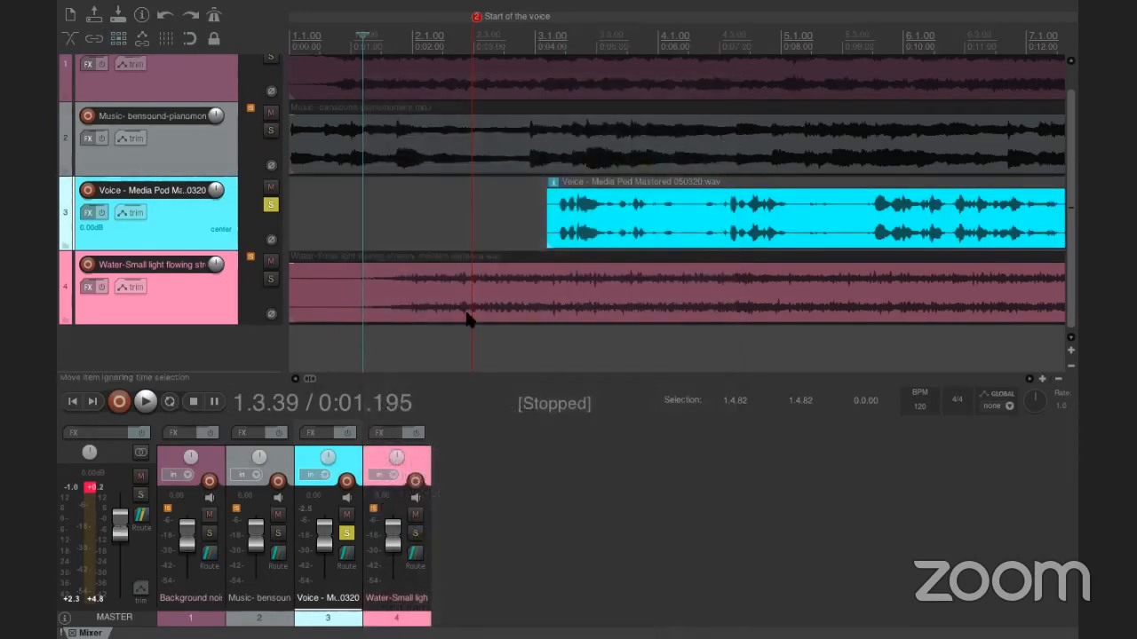
Move the remaining Voice clip to start at about 3.2.99, after the swell in the music.
click(610, 207)
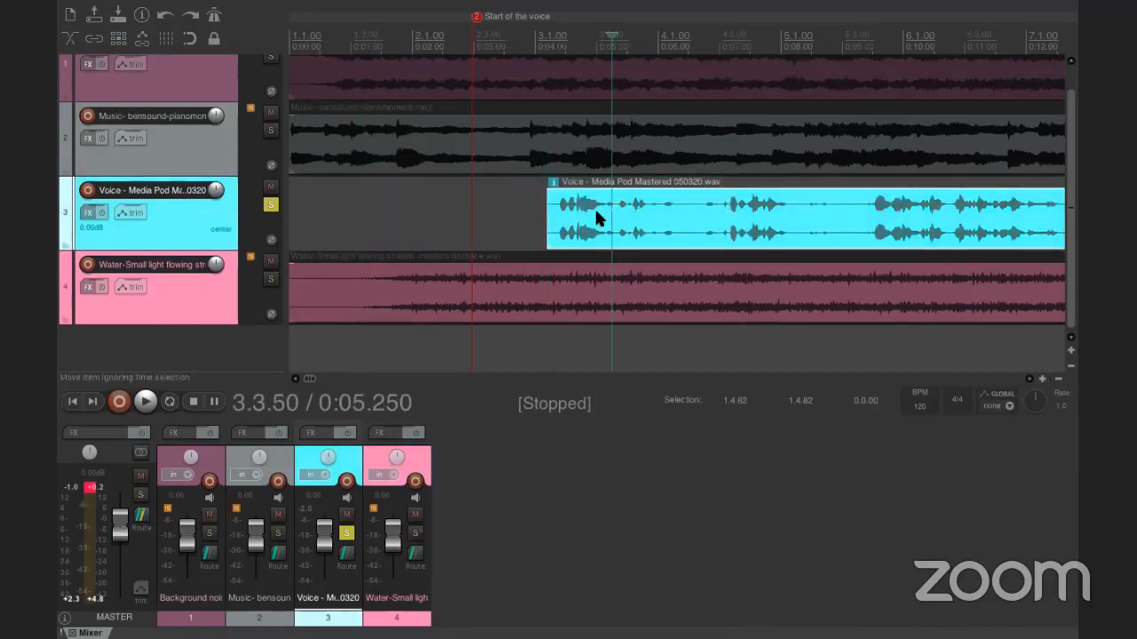
click(290, 153)
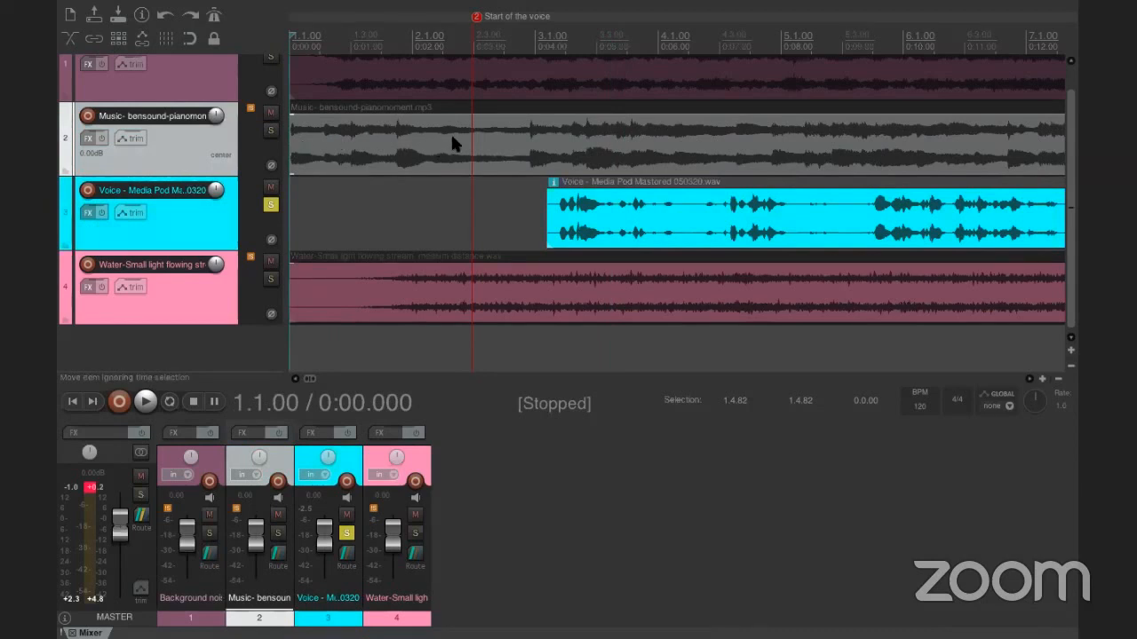
click(544, 133)
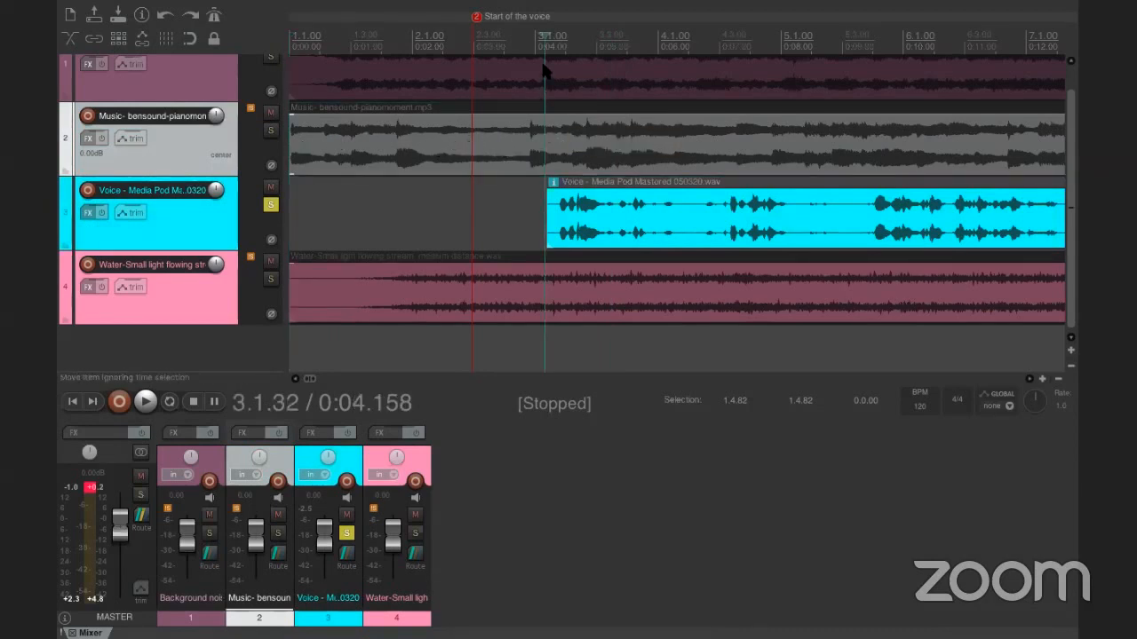
click(540, 131)
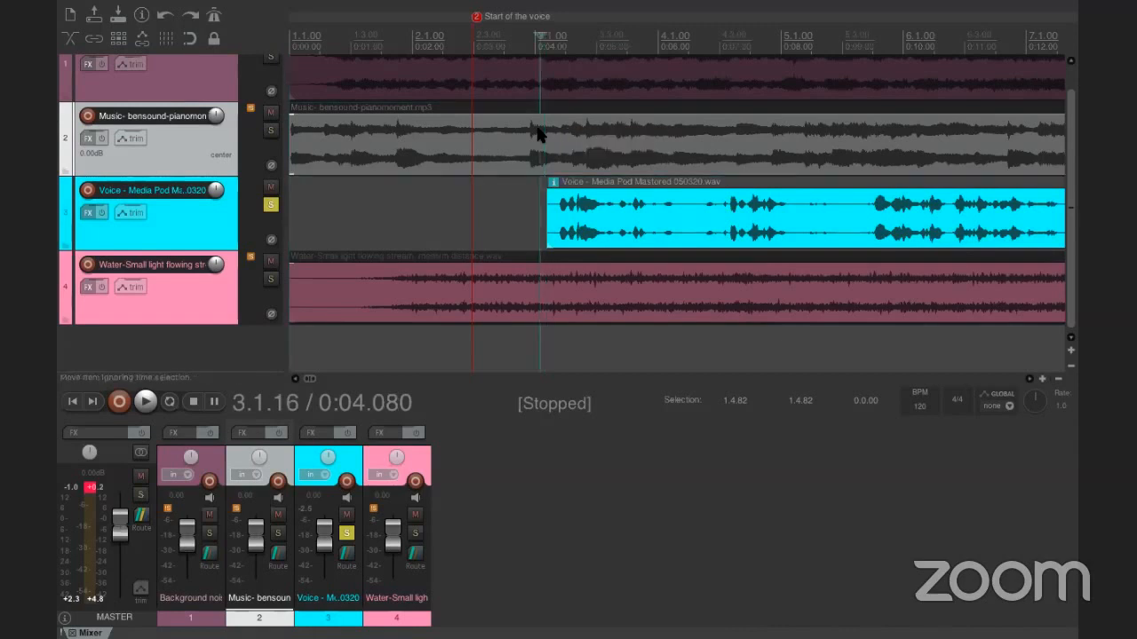
drag(614, 224, 662, 226)
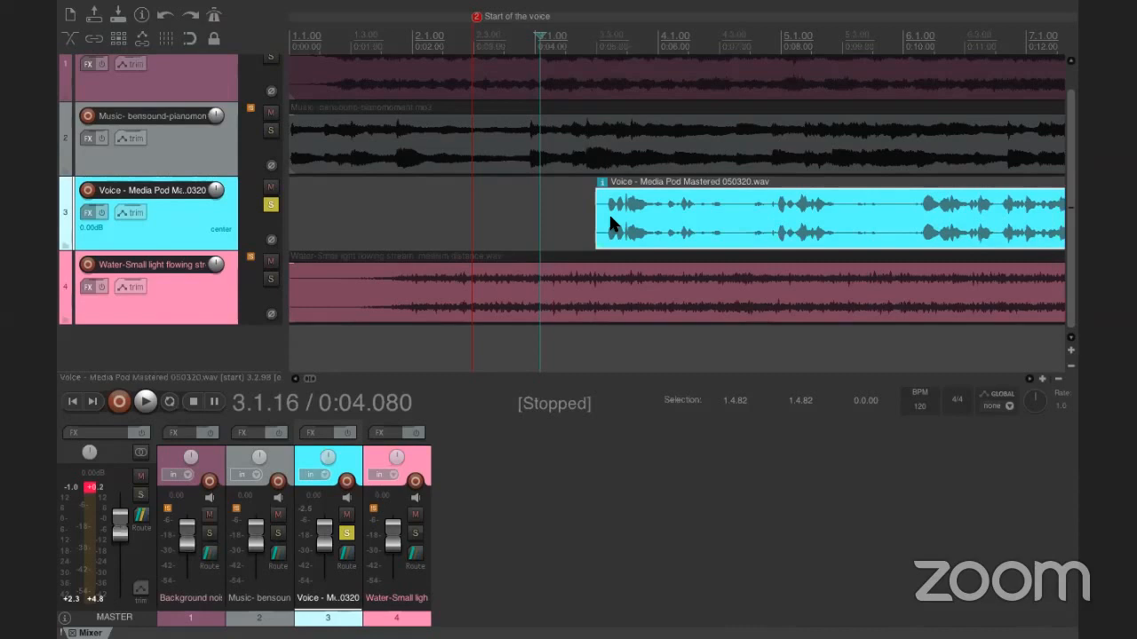
Enlarge the Music track's height and add a fade-in from the Music clip's start to where the Voice clip begins.
click(287, 183)
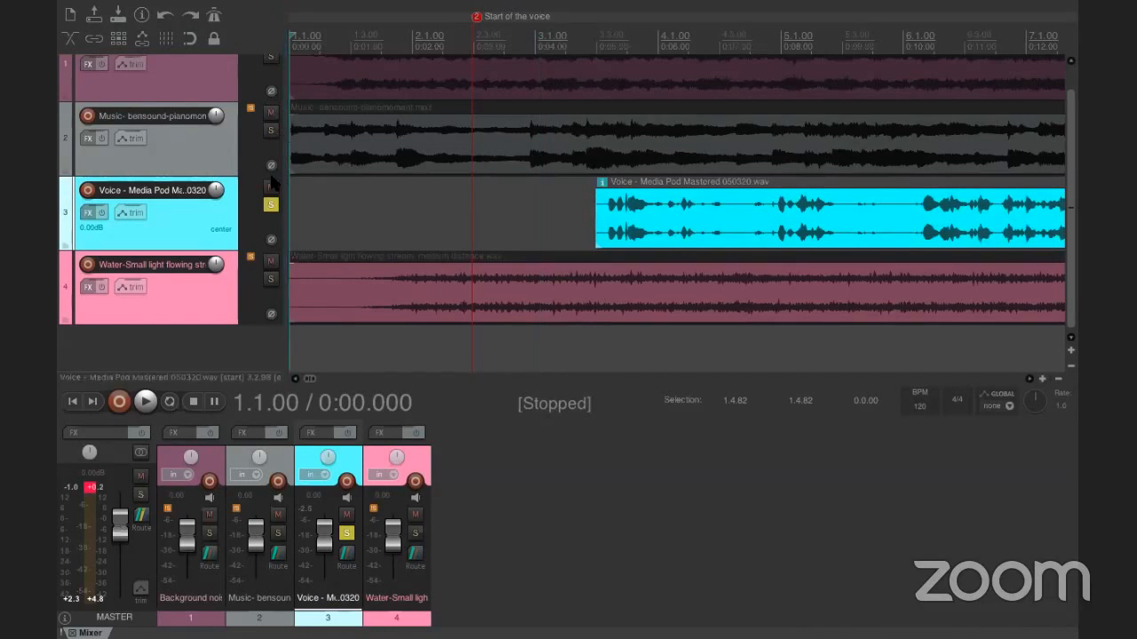
drag(230, 177, 231, 215)
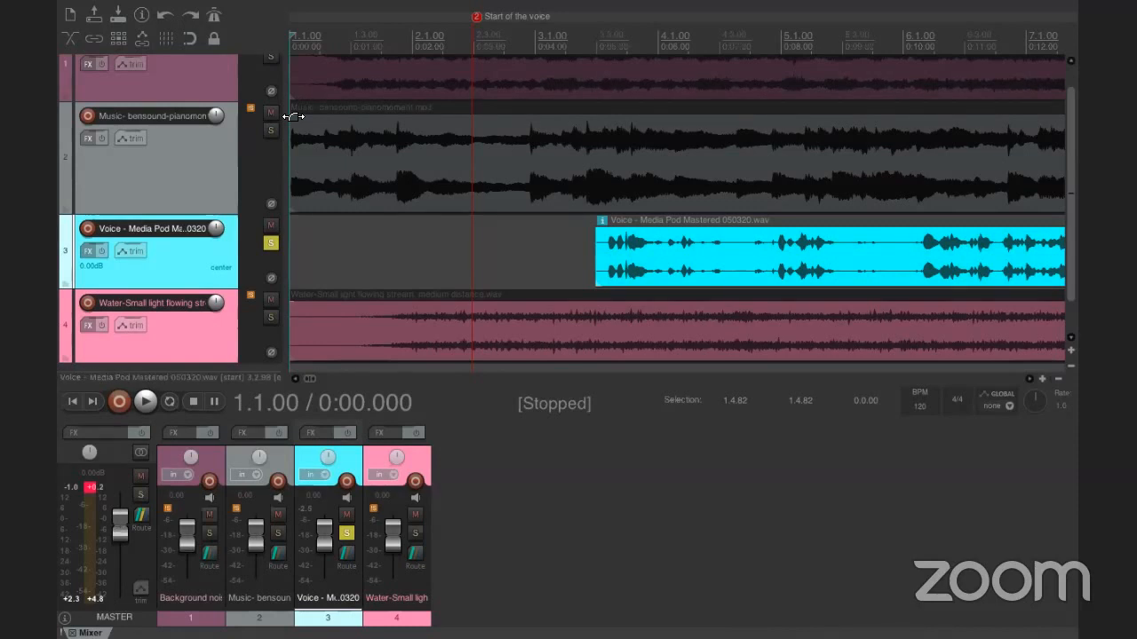
click(294, 116)
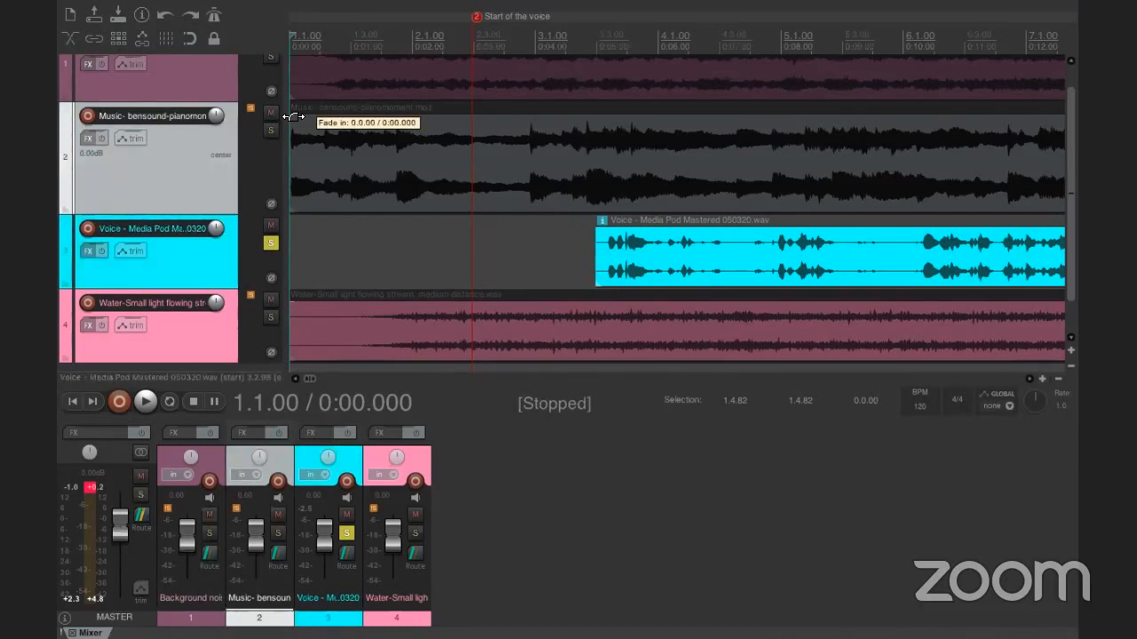
drag(294, 116, 320, 125)
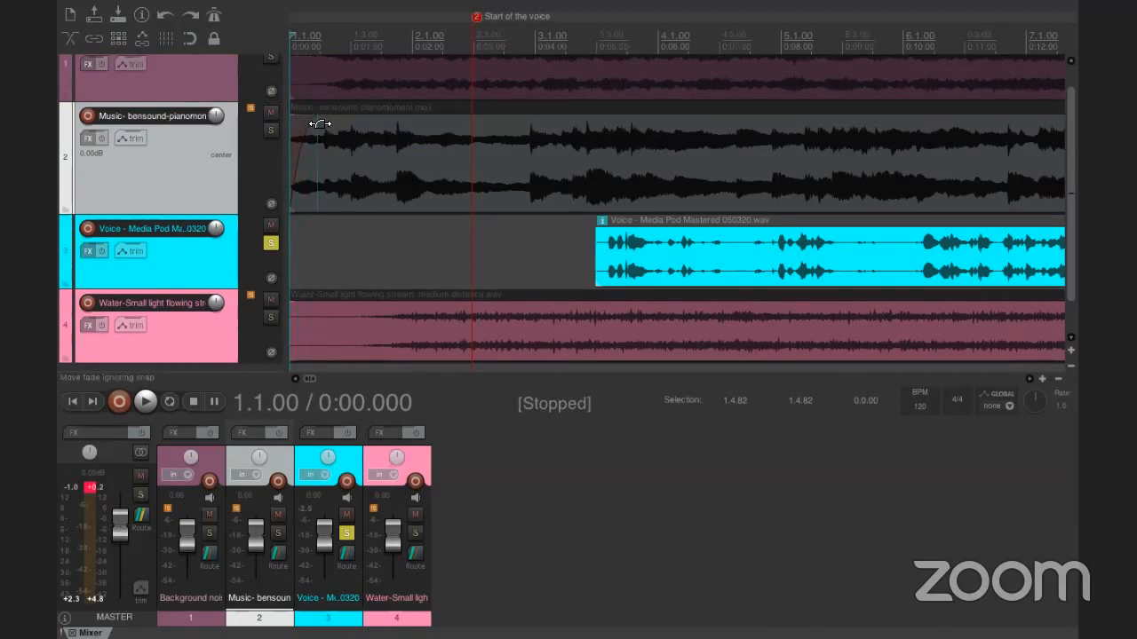
key(XF86MonBrightnessUp)
drag(318, 120, 594, 116)
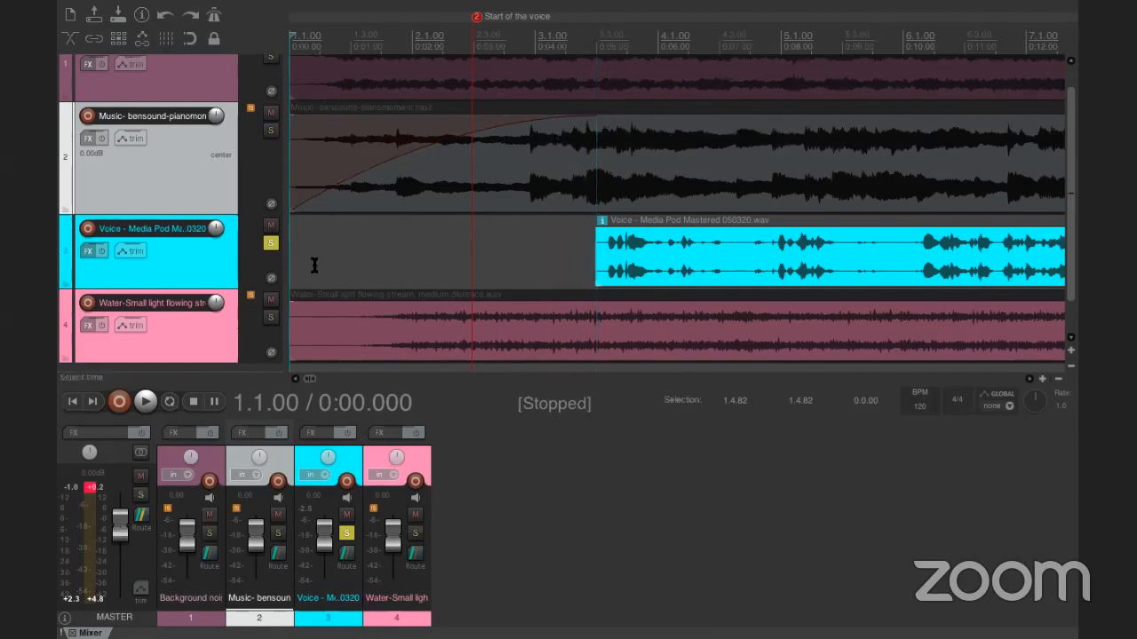
Solo the Music track along with the Voice track and play the faded intro from about 1.1.05.
click(291, 241)
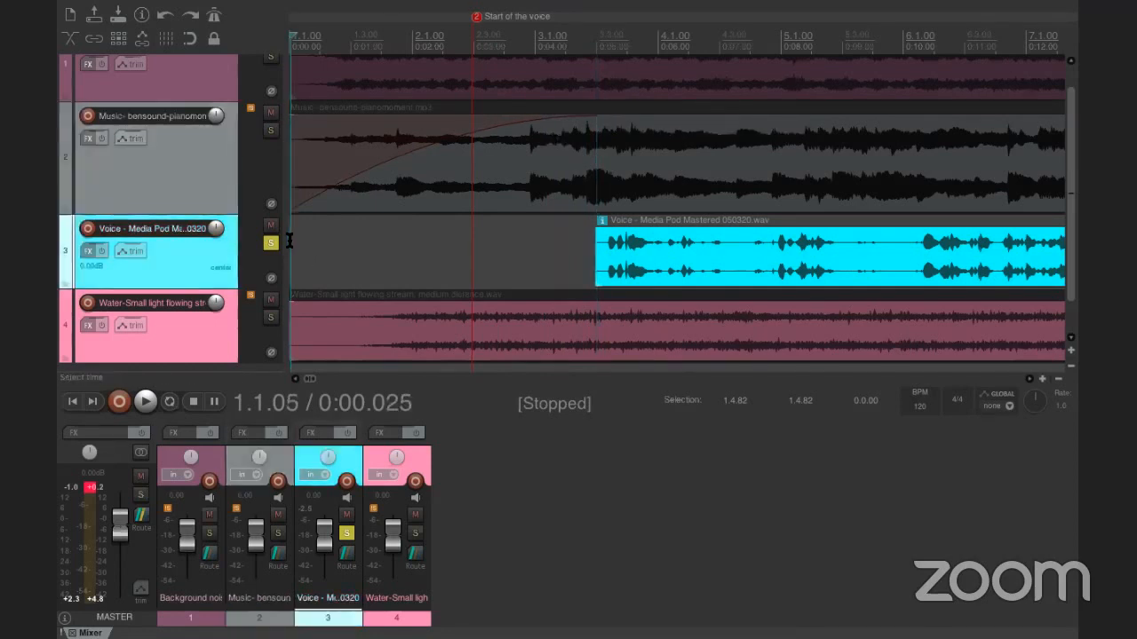
click(271, 130)
click(291, 228)
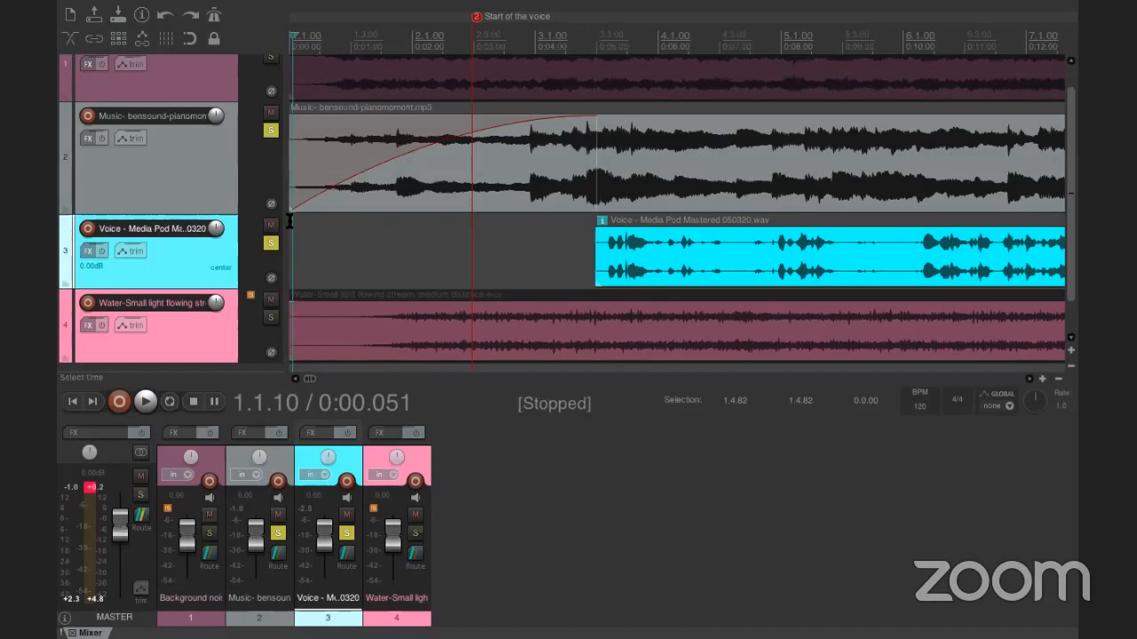
click(289, 221)
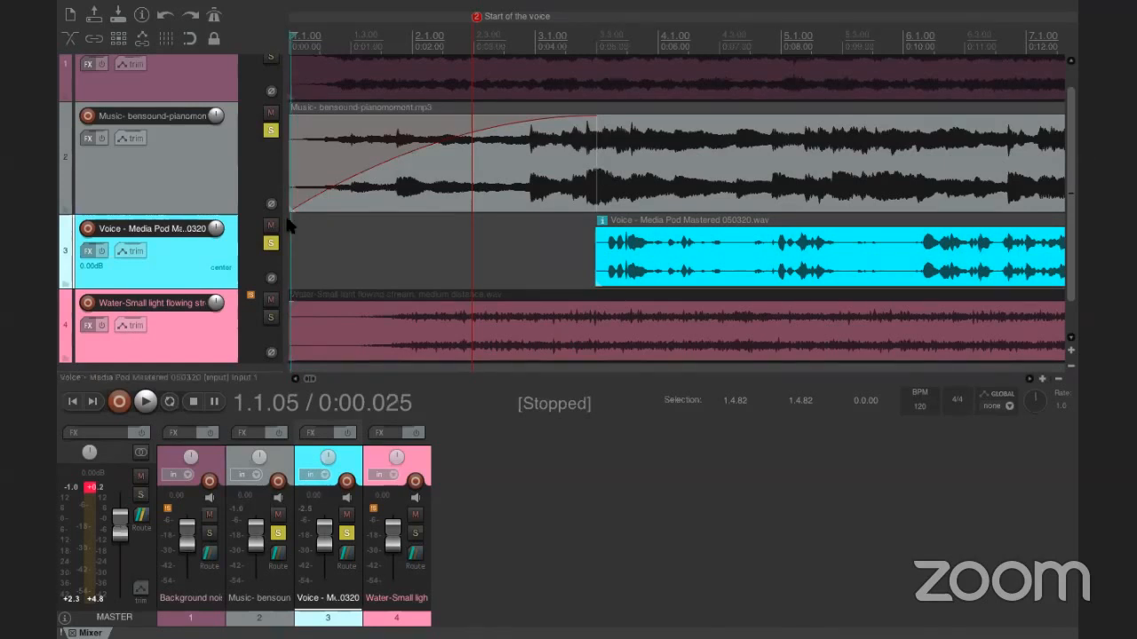
click(144, 401)
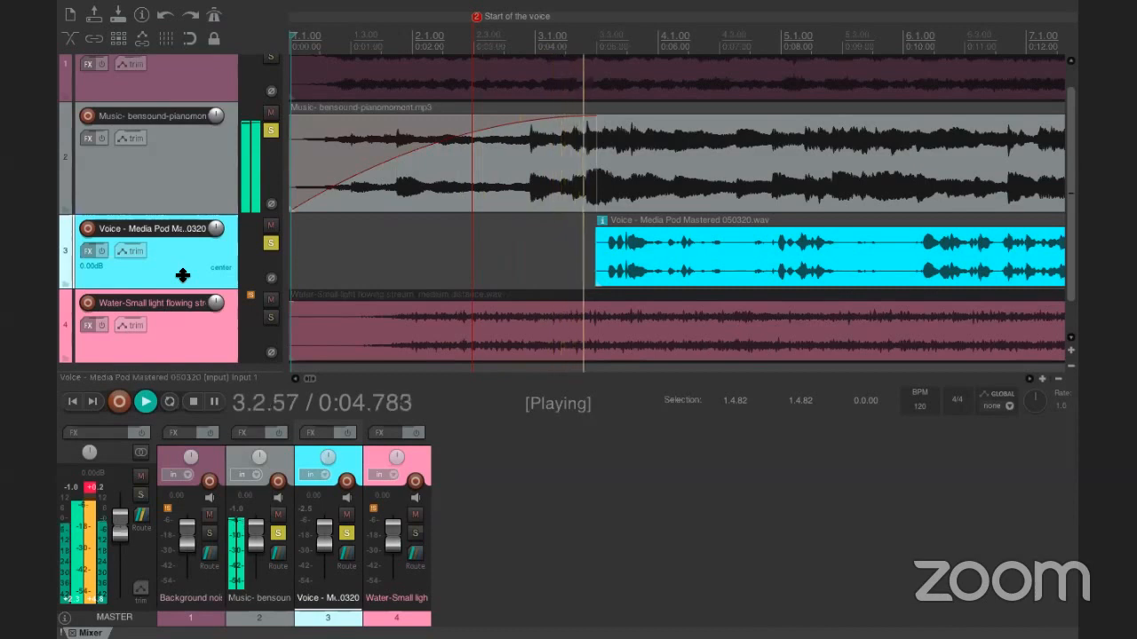
Stop playback, select the Music clip and place the edit cursor where its fade-in ends, at about 3.3.01.
key(space)
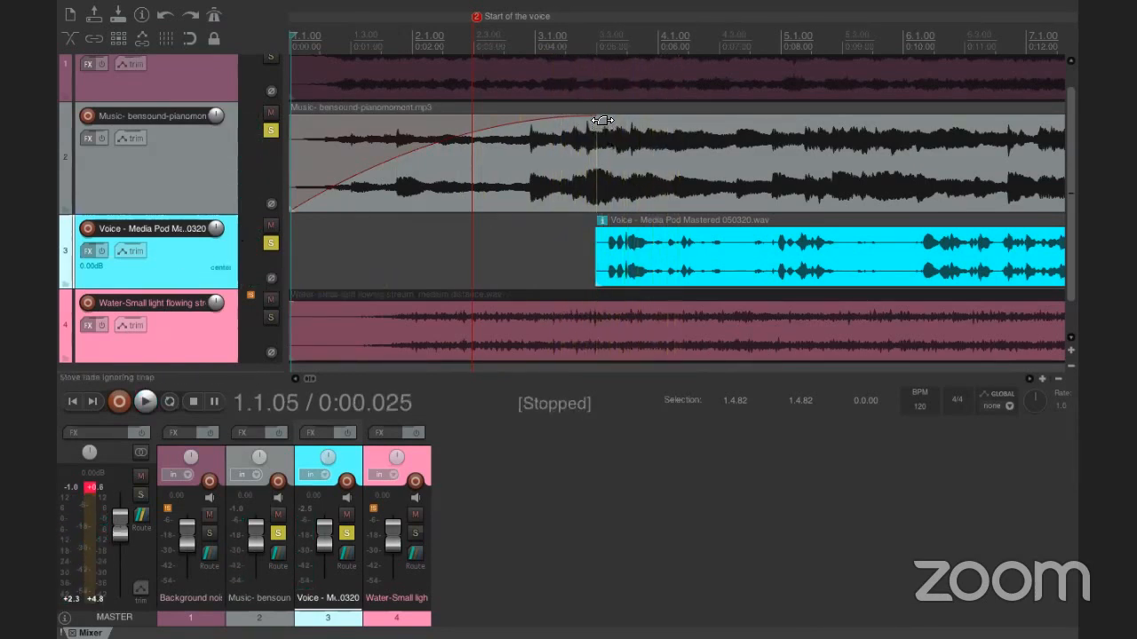
click(638, 258)
click(623, 173)
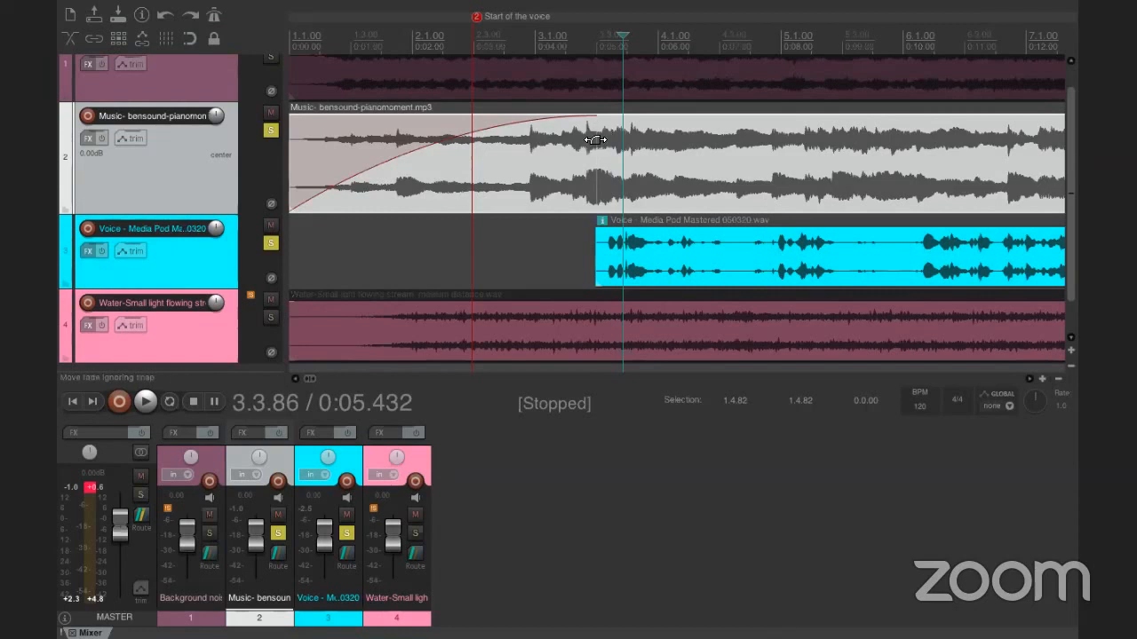
drag(622, 36, 596, 40)
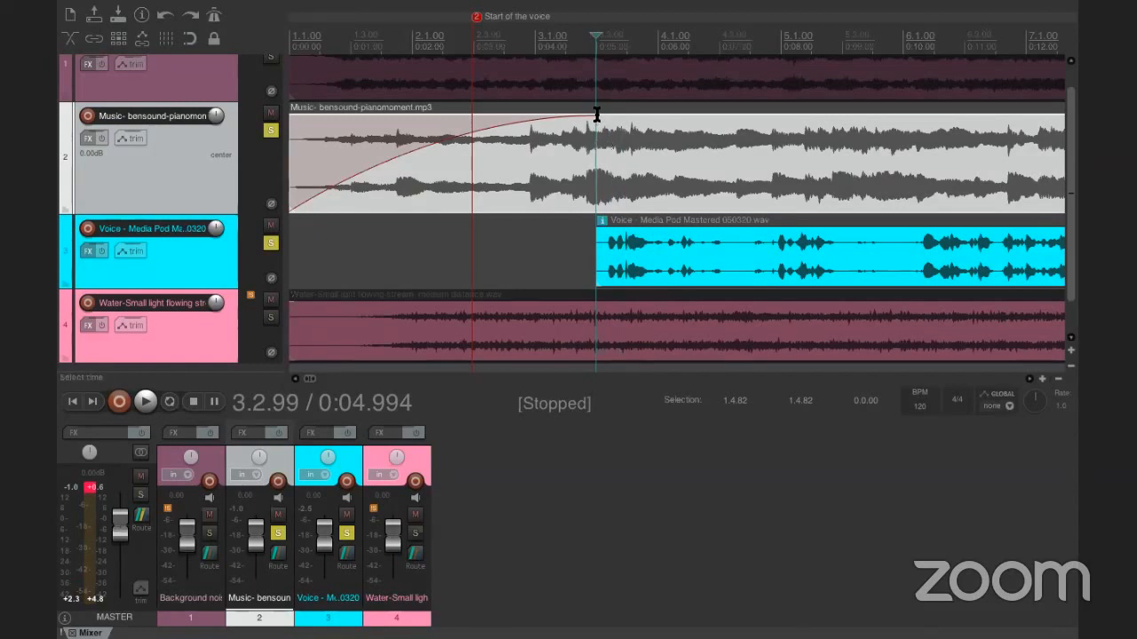
click(594, 172)
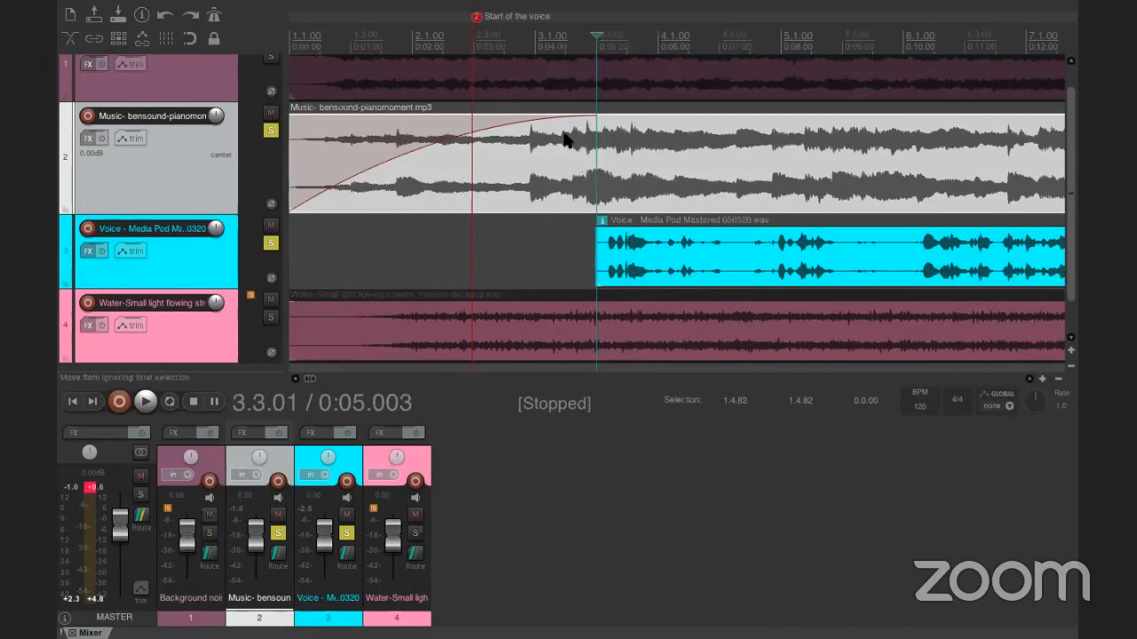
Examine the available curve shapes for the Music clip's fade-in.
click(531, 246)
click(594, 159)
right_click(595, 160)
click(596, 143)
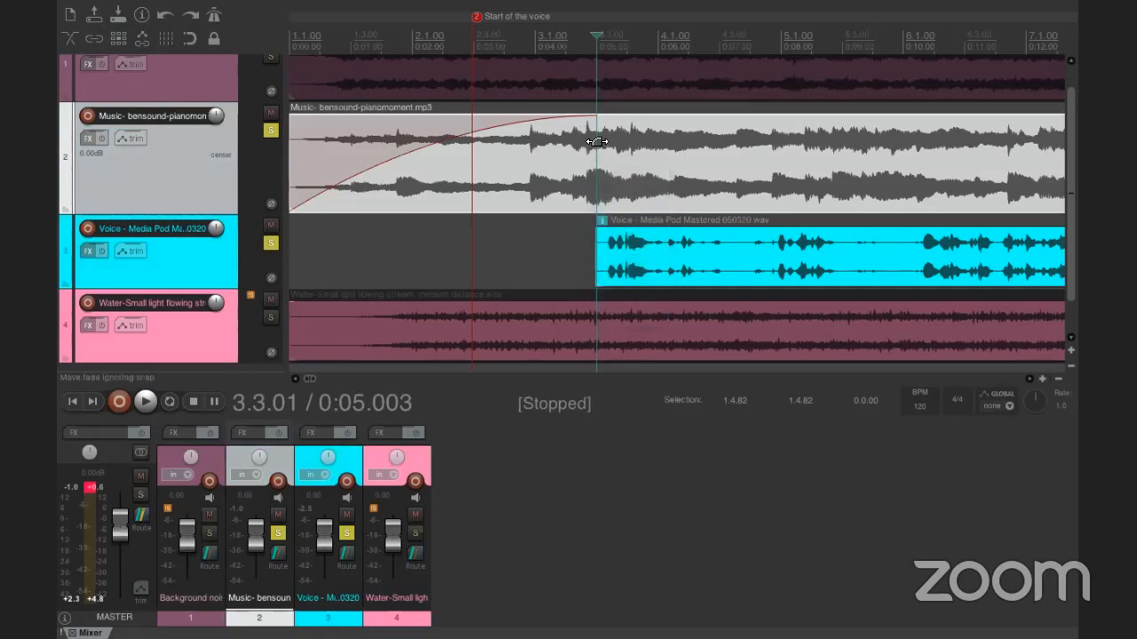
right_click(596, 142)
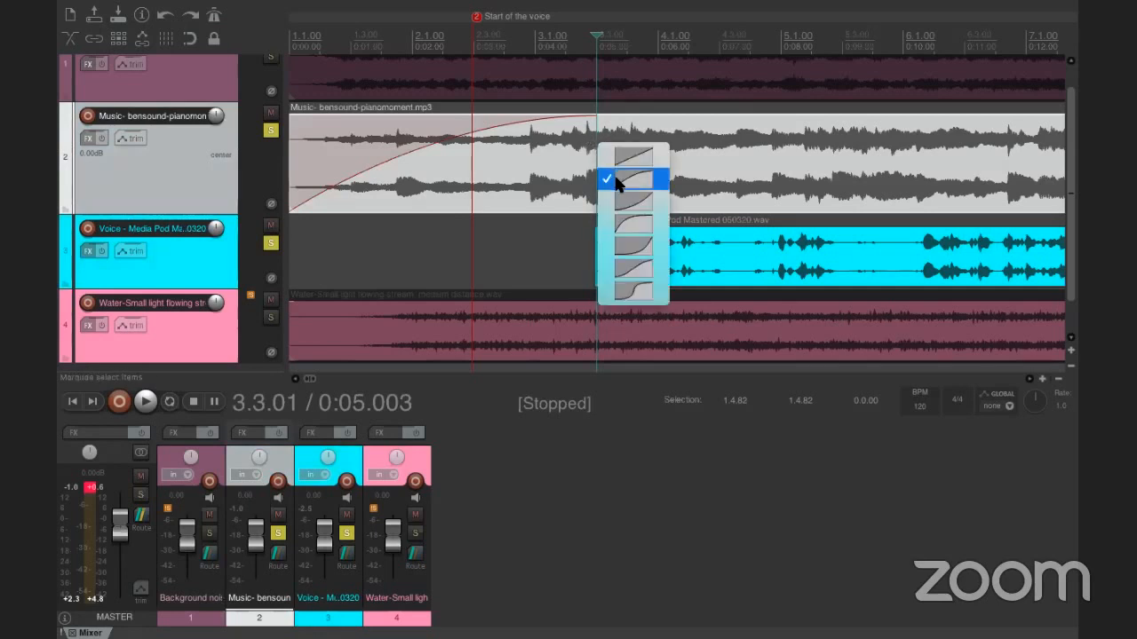
key(Escape)
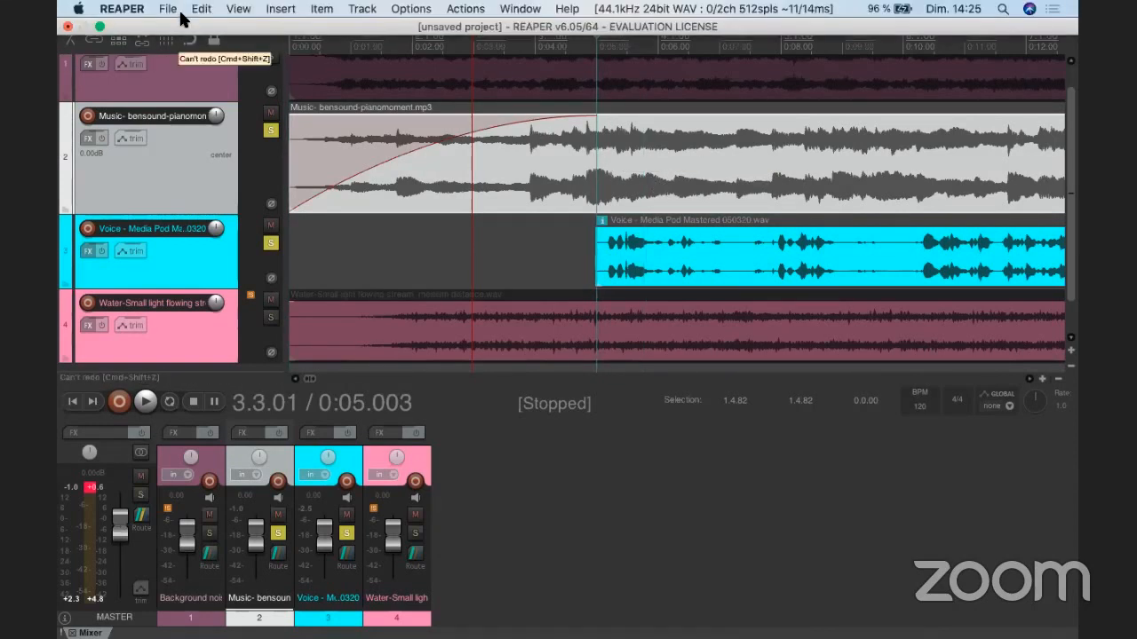
click(192, 11)
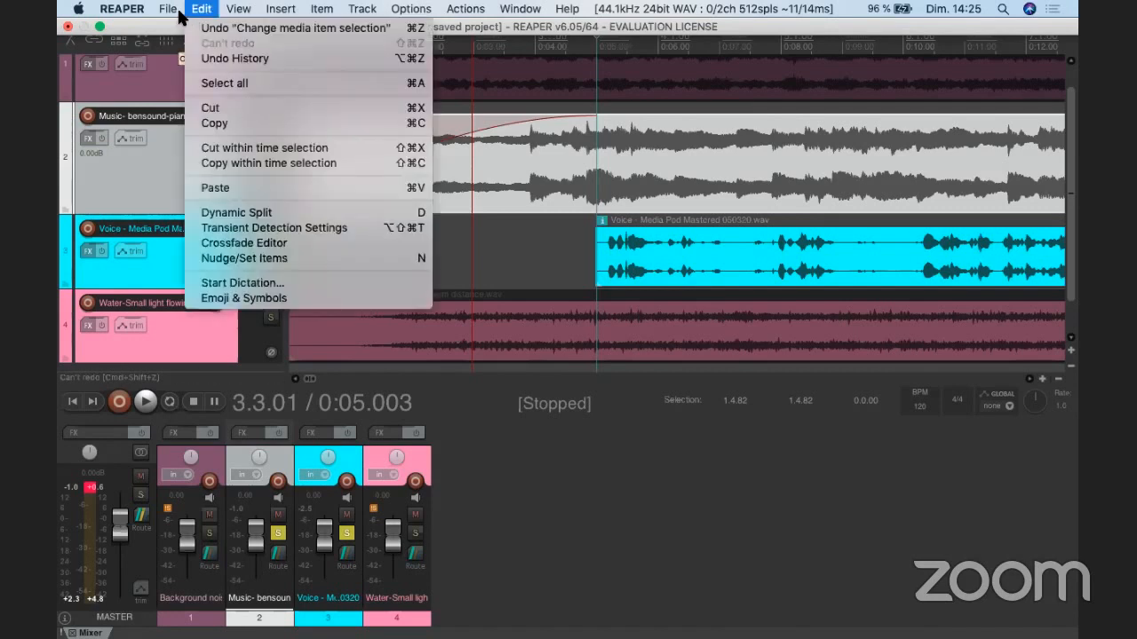
mouse_move(175, 15)
click(589, 171)
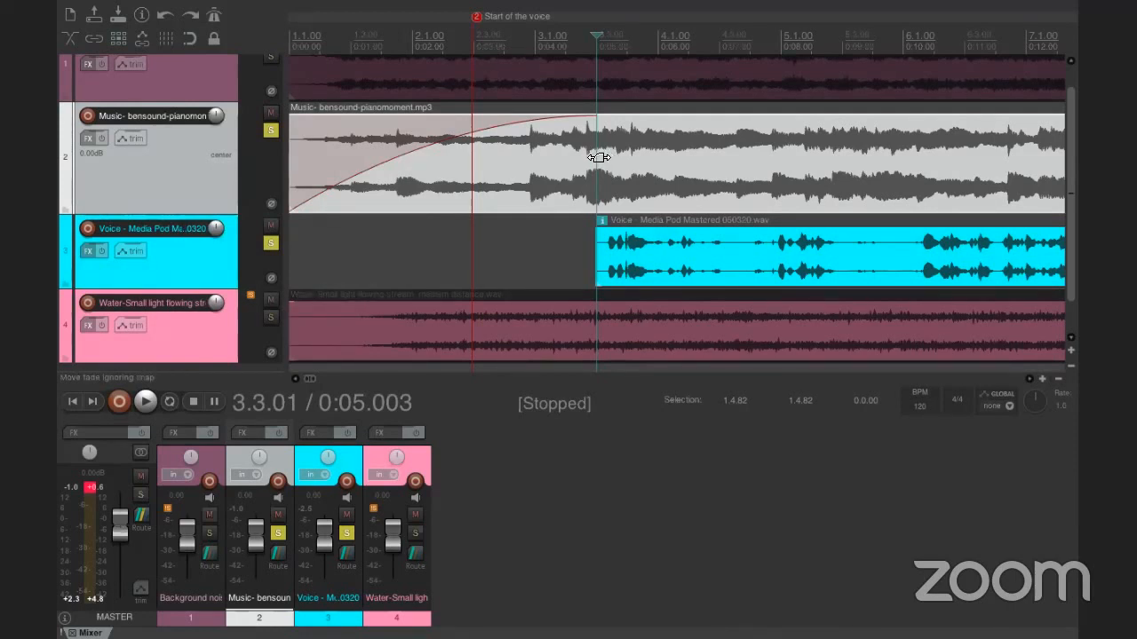
Split the music clip at 0:05.003, where the voice starts, and shift its second part slightly later to leave a gap.
key(s)
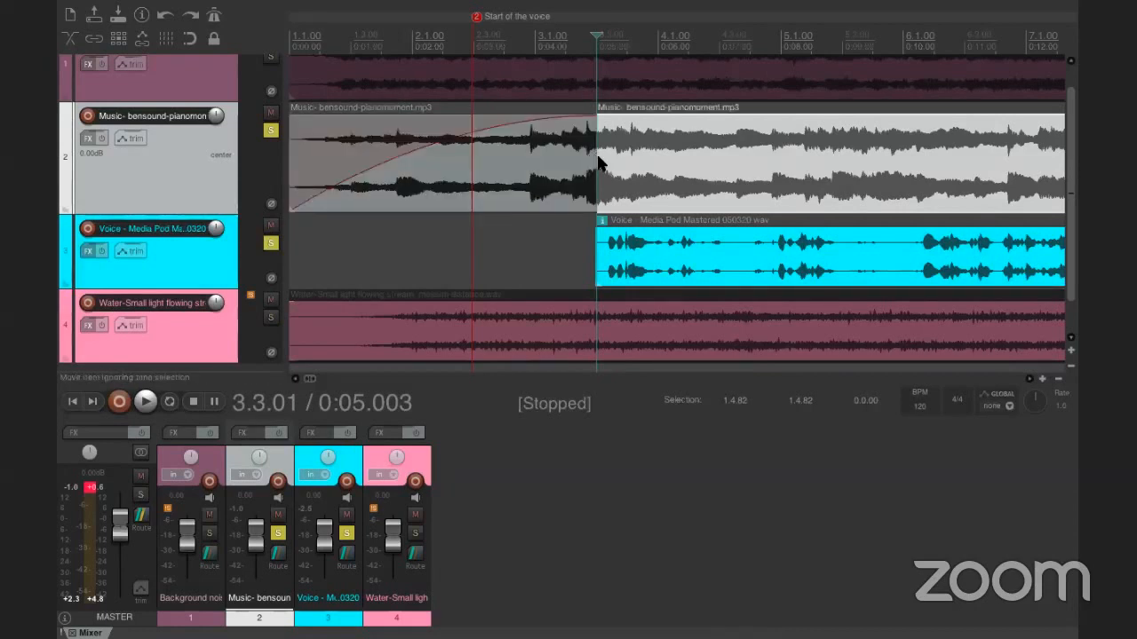
drag(615, 158, 659, 153)
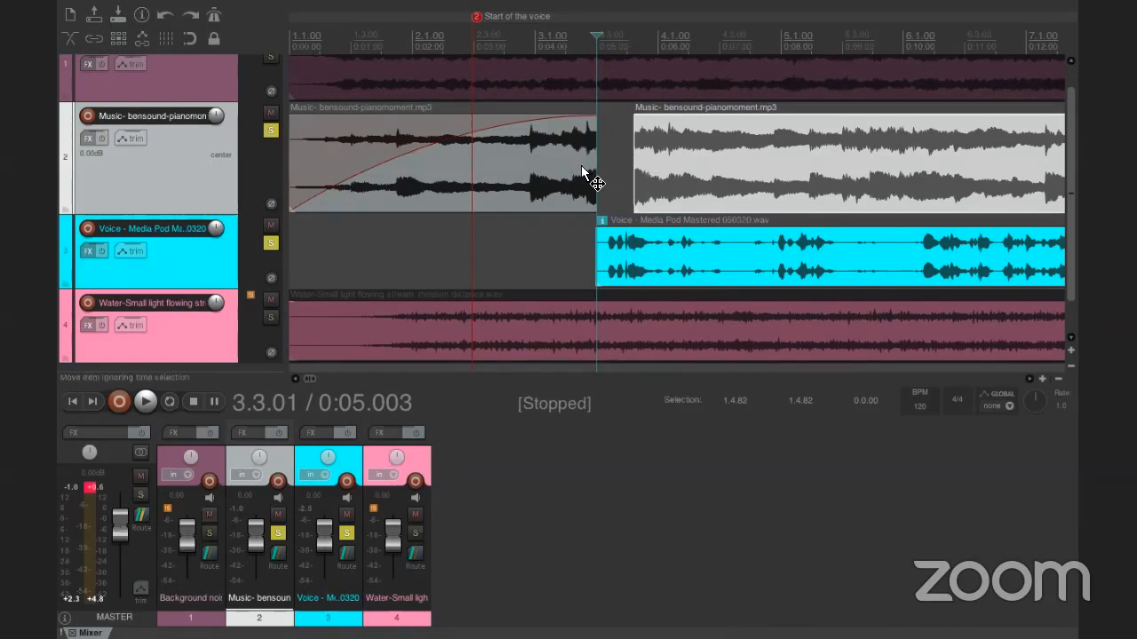
click(581, 165)
click(673, 163)
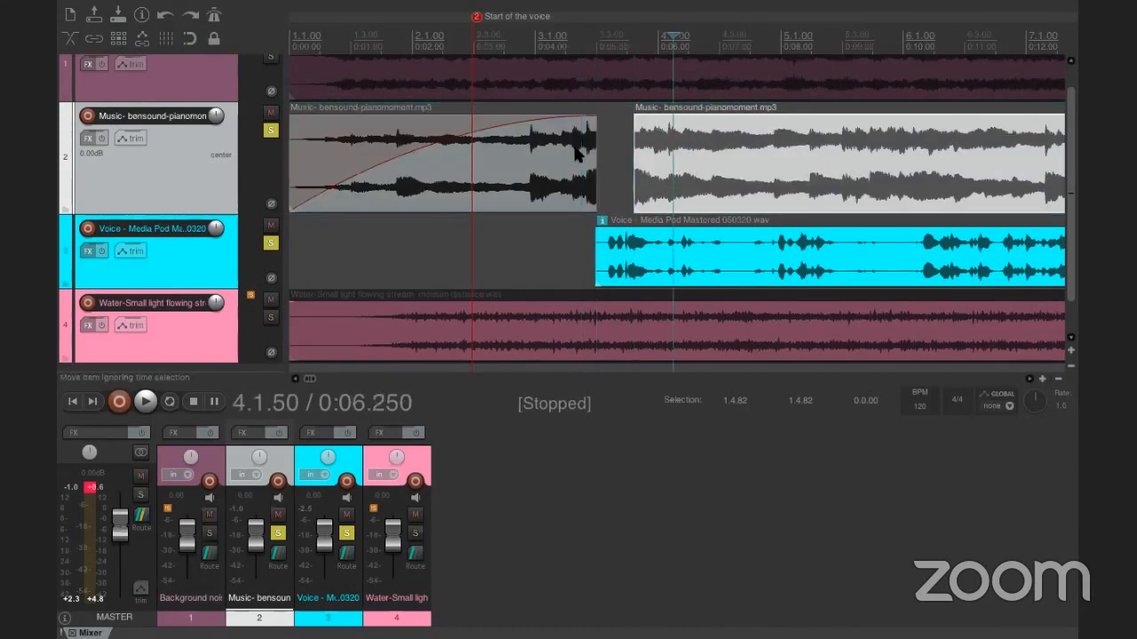
click(287, 219)
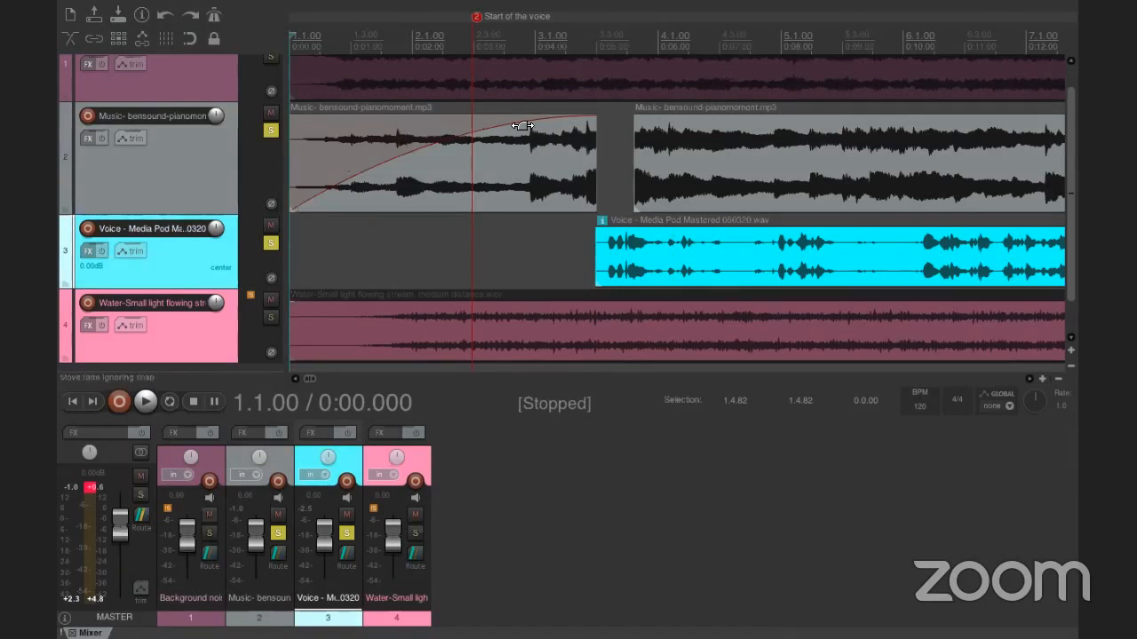
click(596, 224)
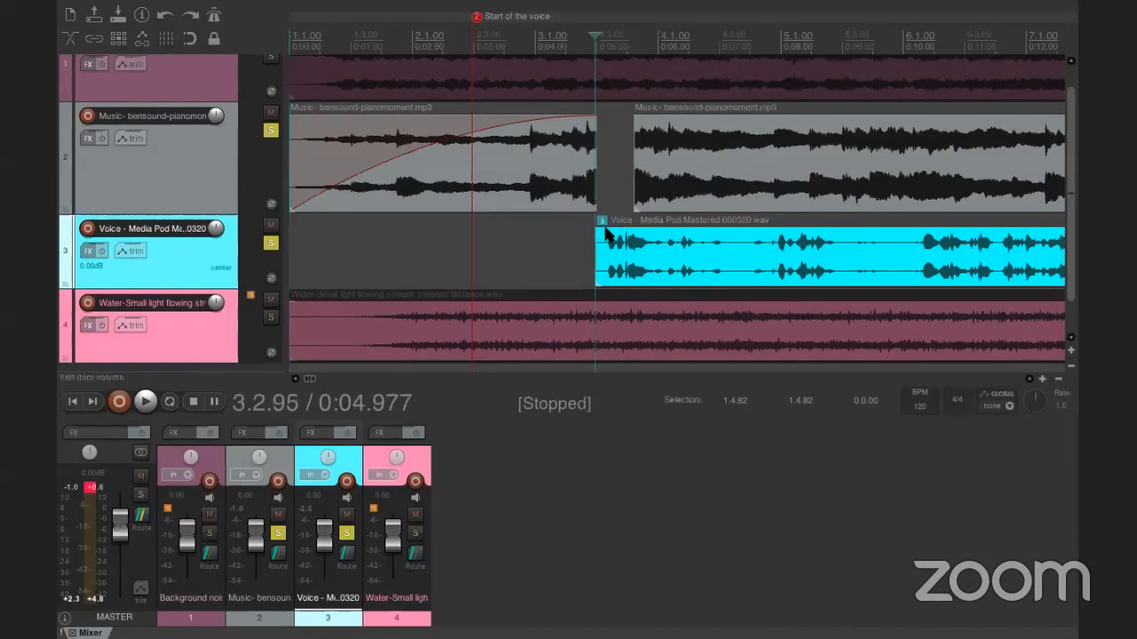
click(698, 179)
click(679, 258)
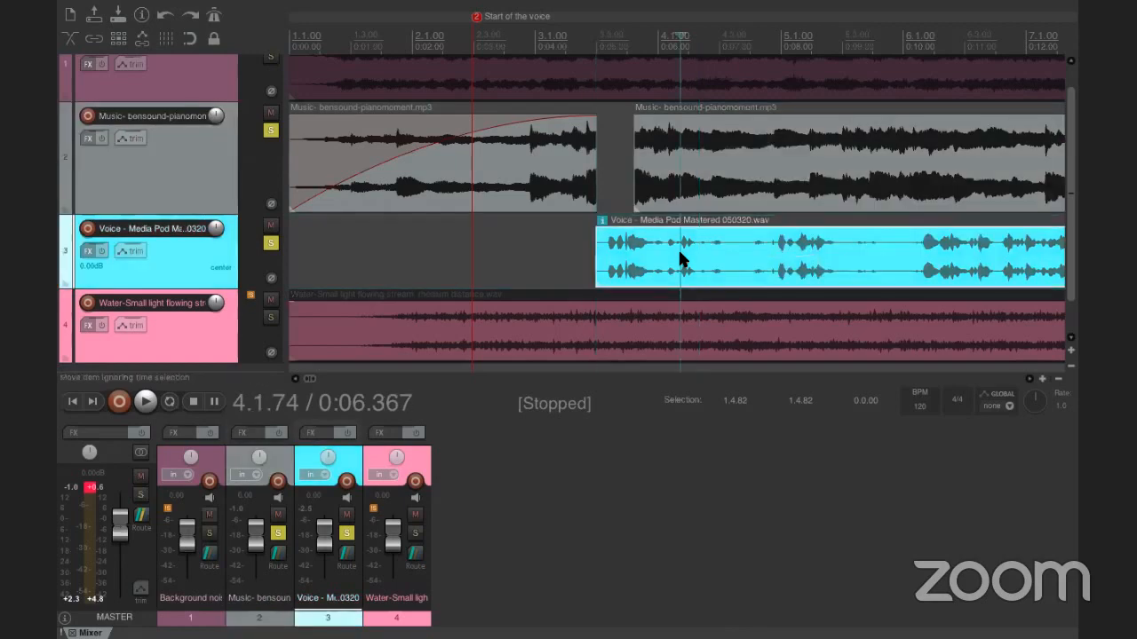
click(671, 178)
click(675, 253)
Move the second part of the music far along its track to about measure 106, leaving only the opening part near the voice's start.
click(664, 176)
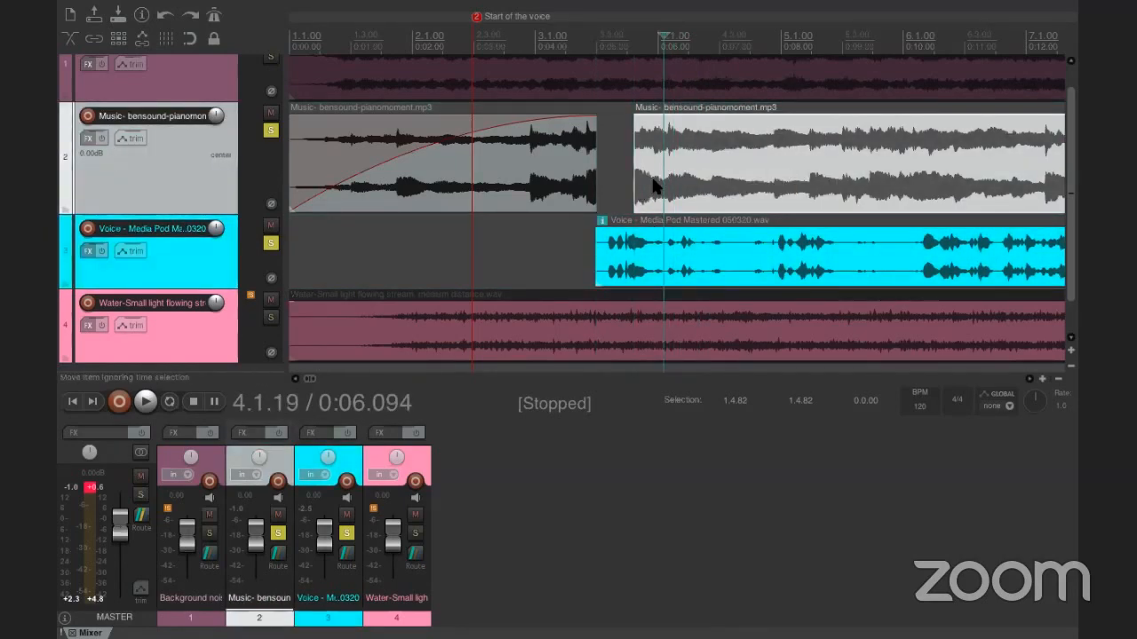
scroll(653, 185, down, 8)
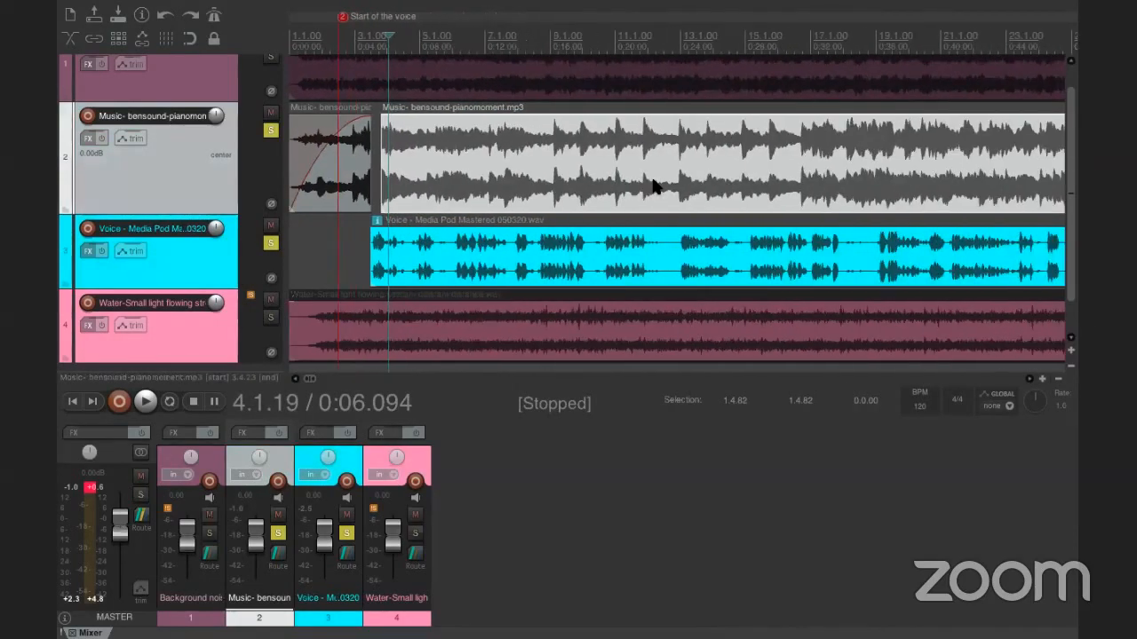
scroll(653, 185, down, 5)
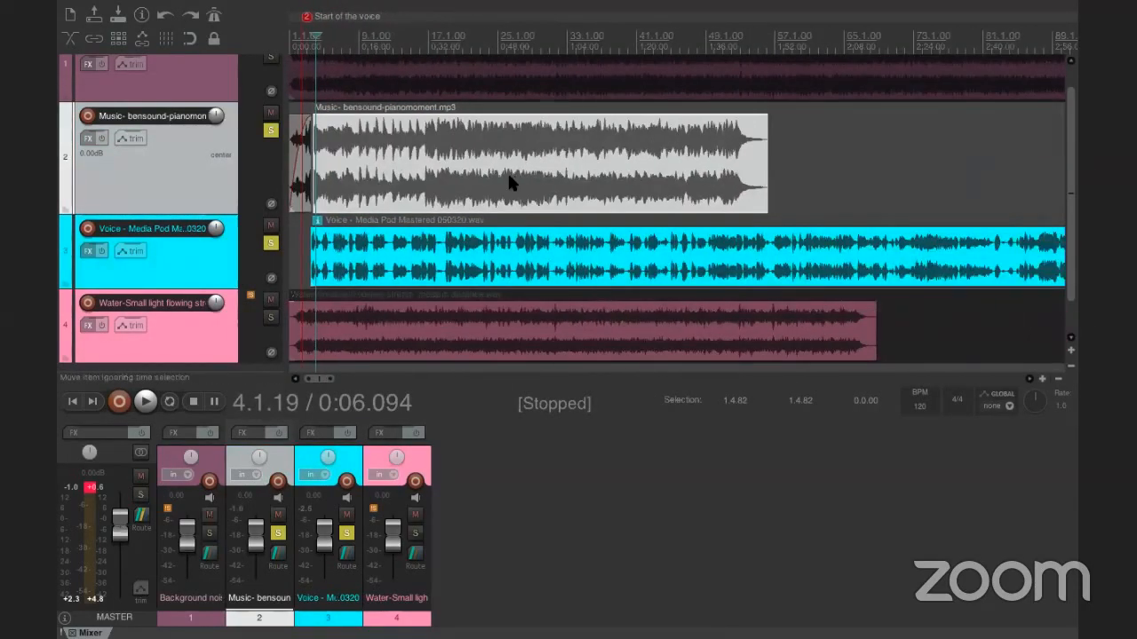
scroll(496, 184, down, 4)
drag(426, 168, 954, 183)
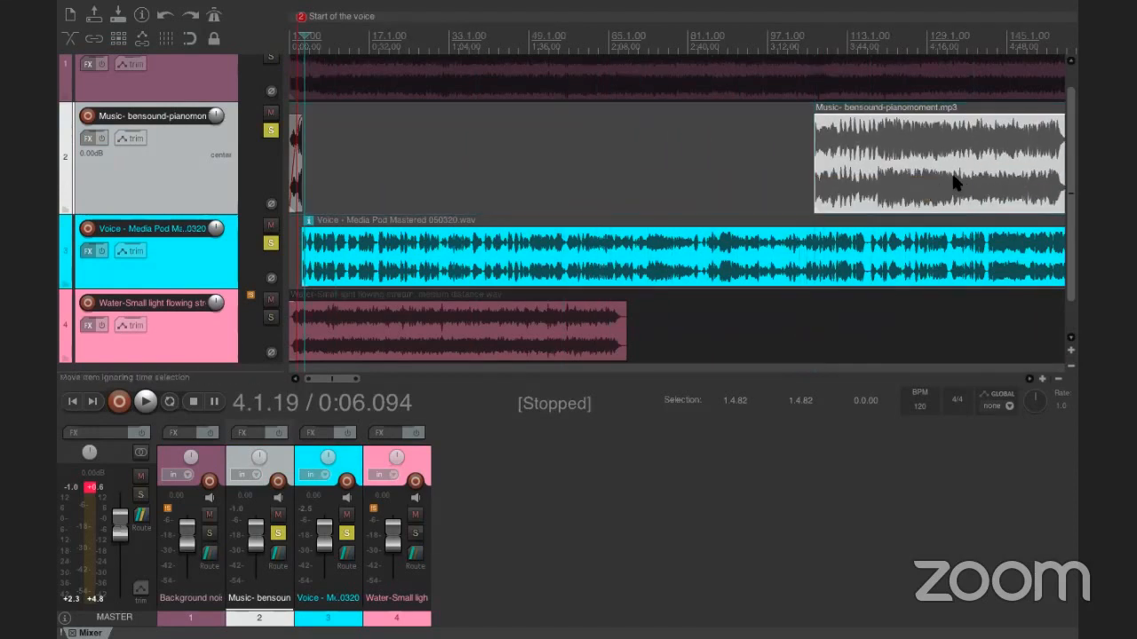
click(650, 143)
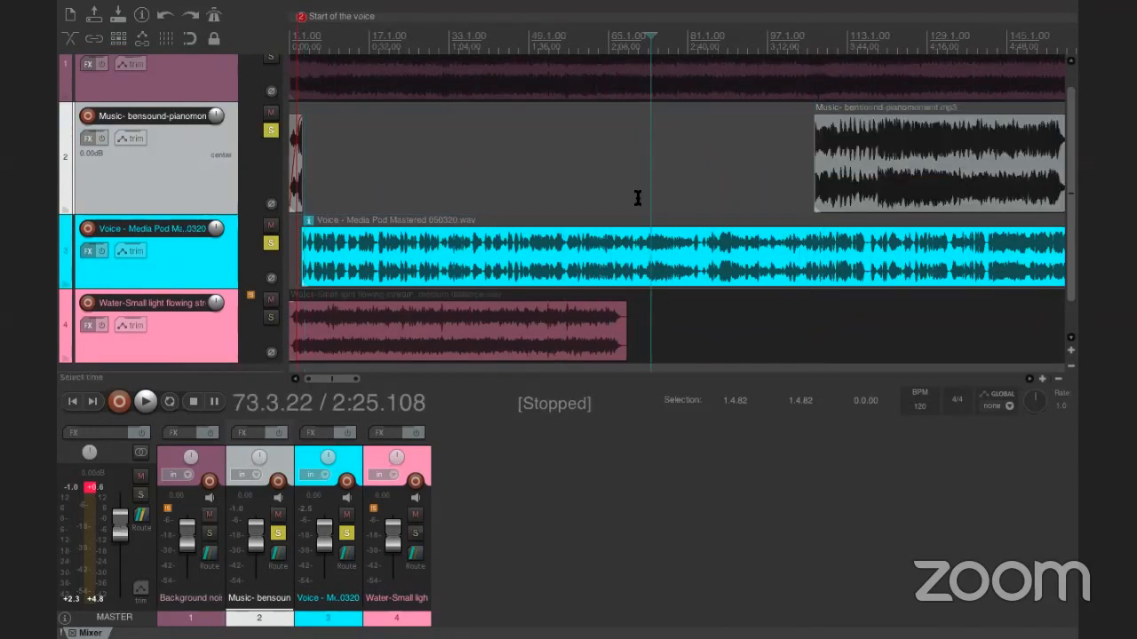
Play the project from the beginning to hear how the opening music gives way to the voice.
scroll(399, 182, up, 4)
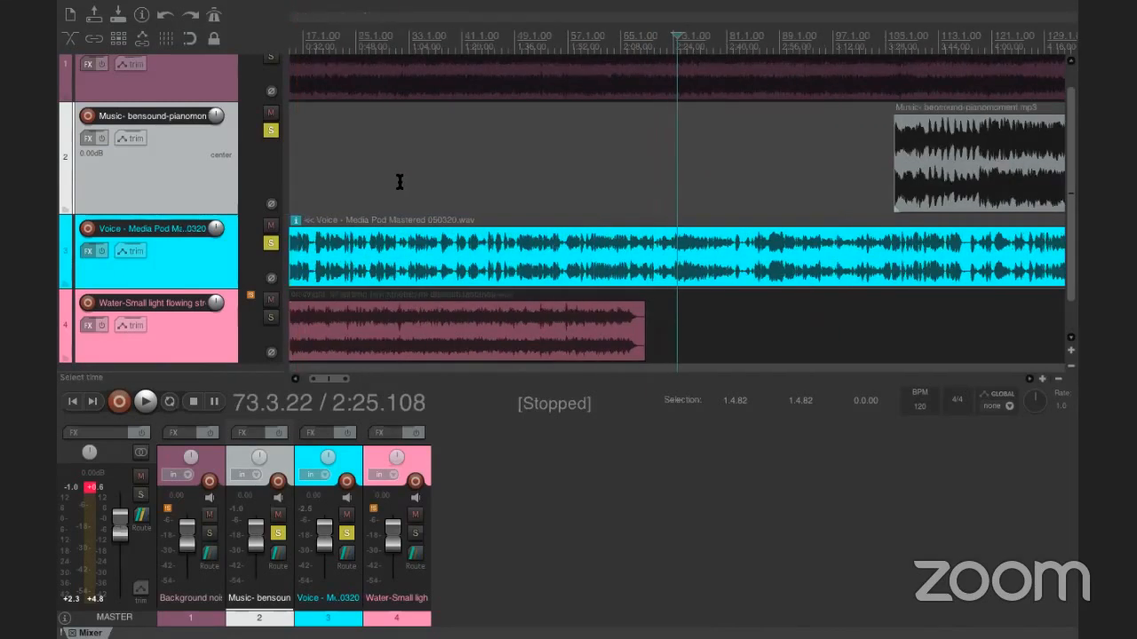
scroll(400, 182, right, 7)
scroll(400, 182, left, 10)
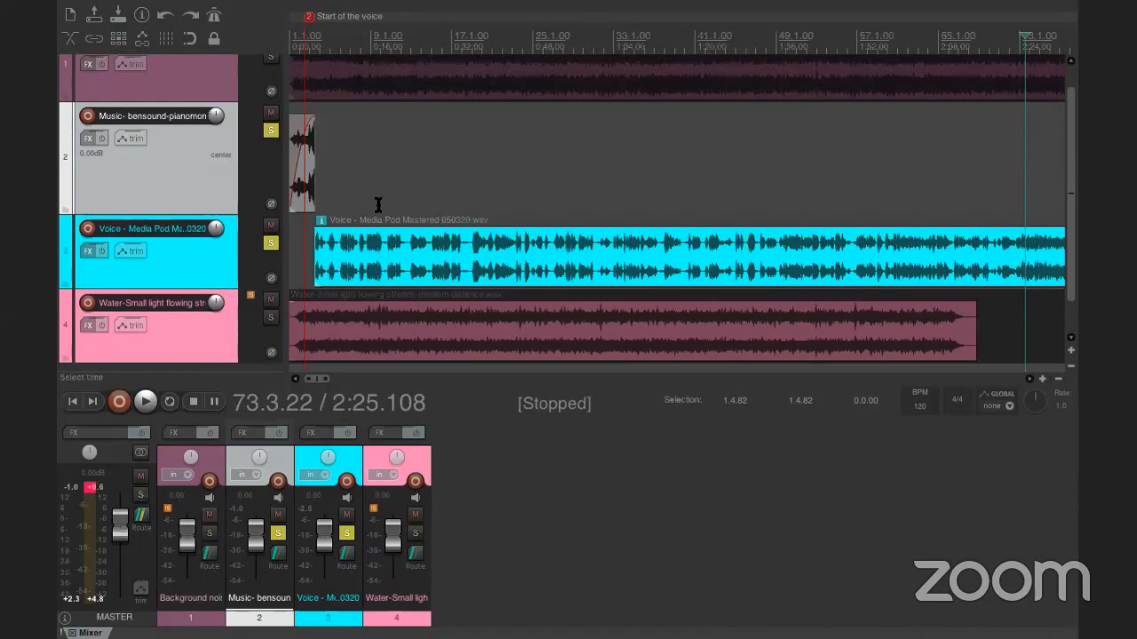
scroll(378, 204, right, 5)
scroll(364, 210, up, 3)
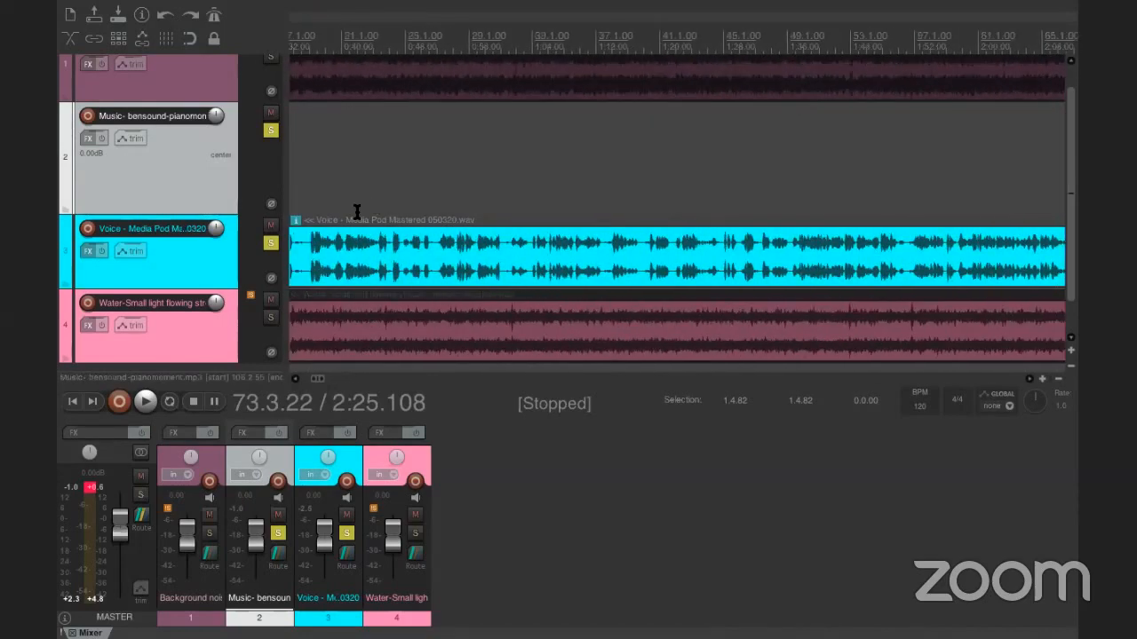
scroll(338, 195, left, 5)
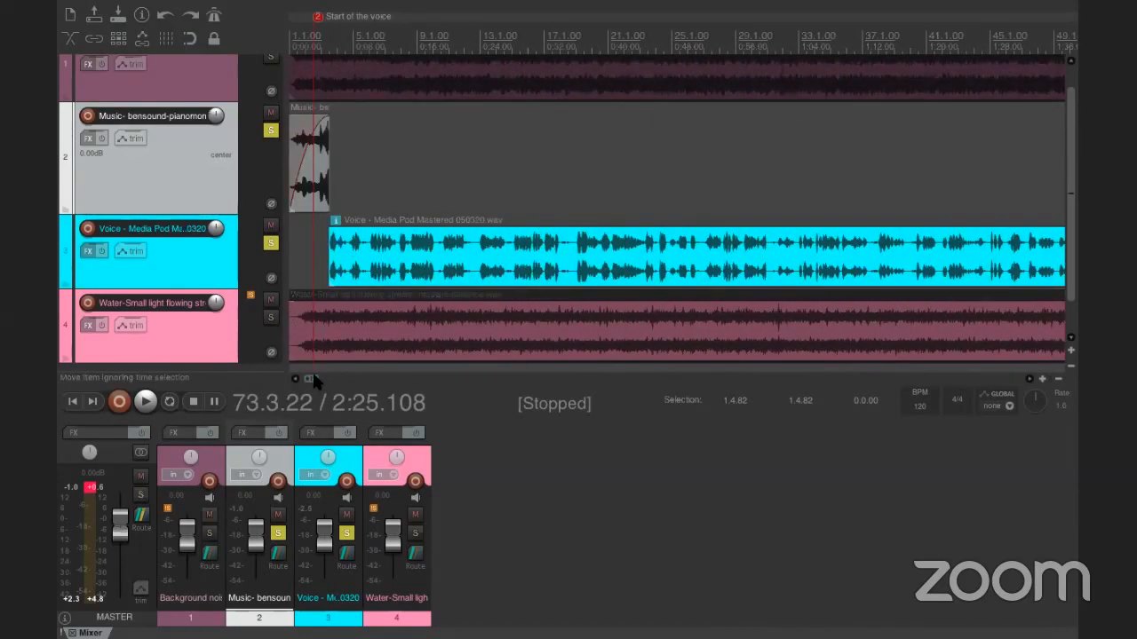
scroll(311, 380, up, 4)
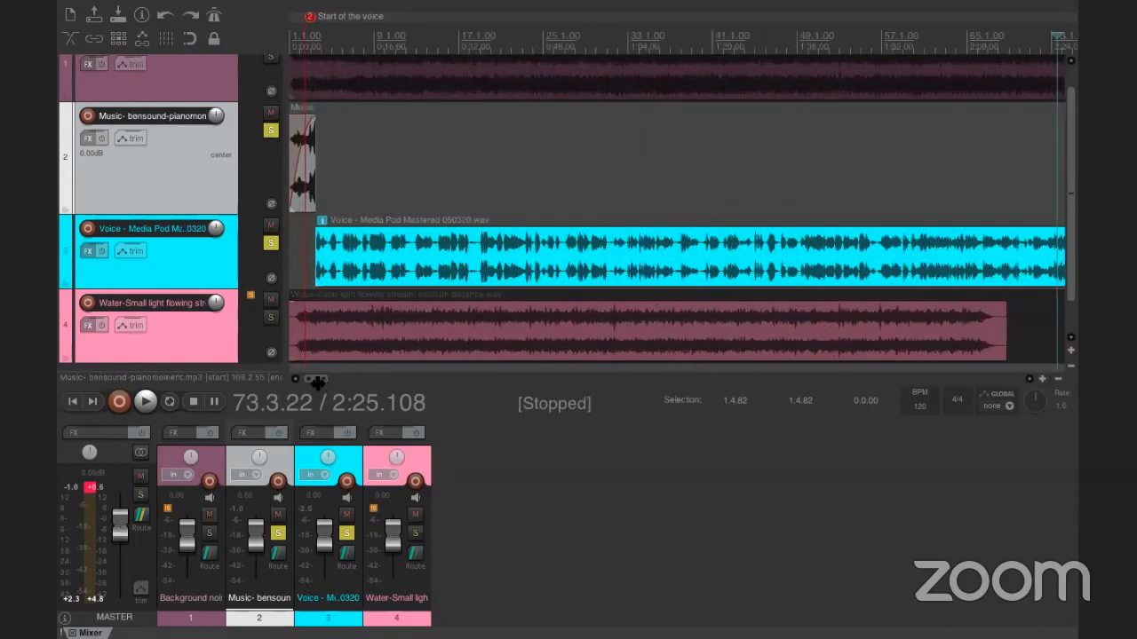
scroll(302, 379, up, 2)
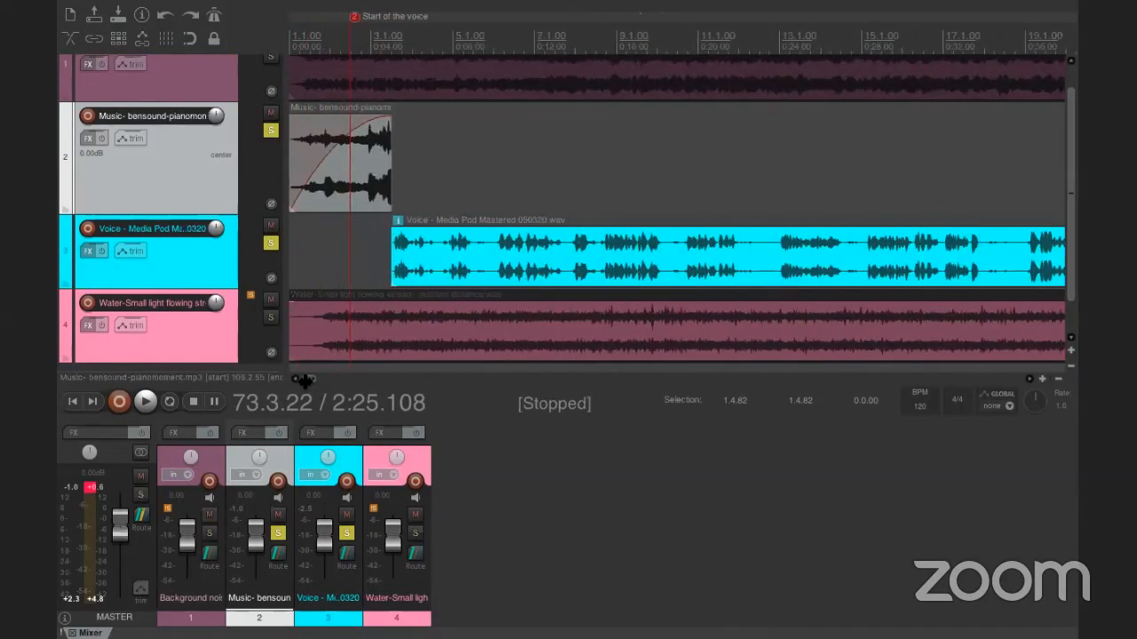
scroll(302, 379, up, 2)
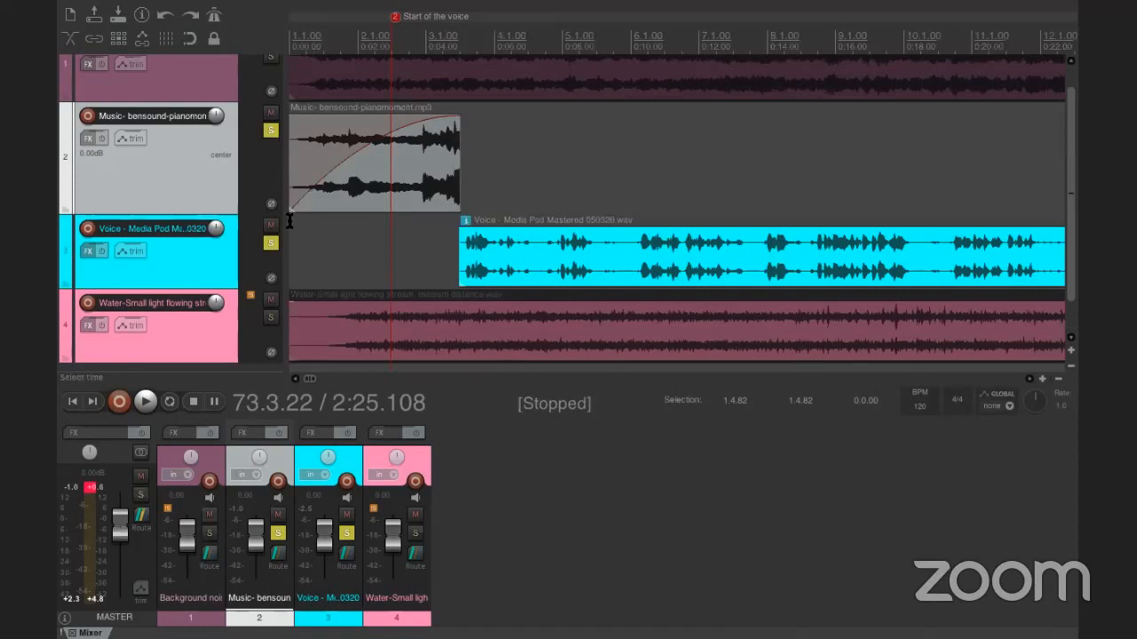
click(289, 221)
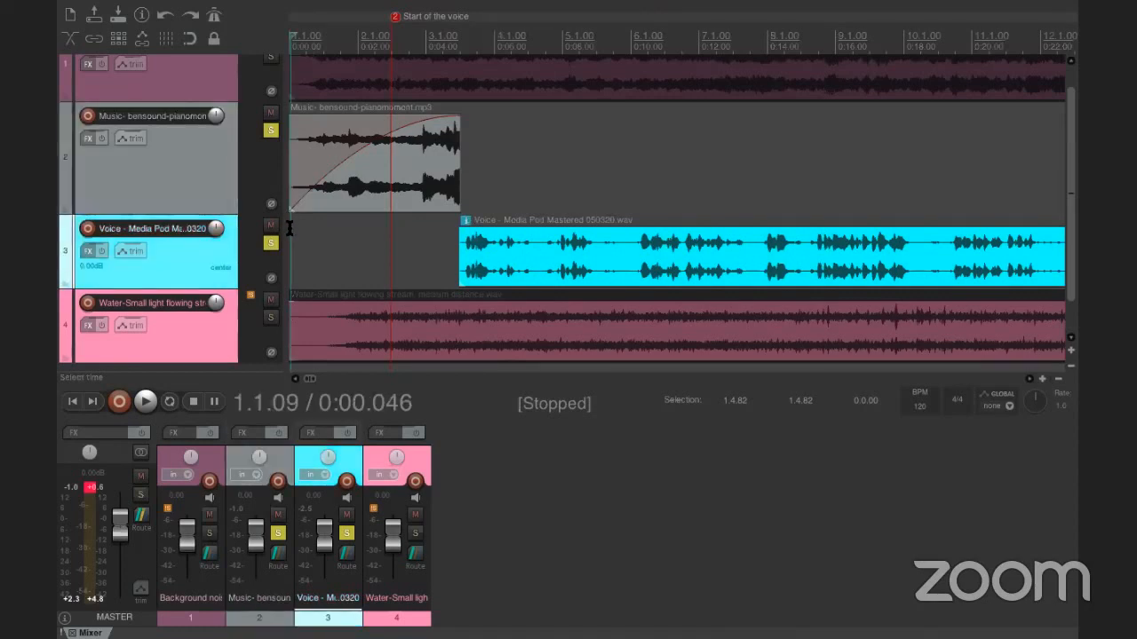
key(space)
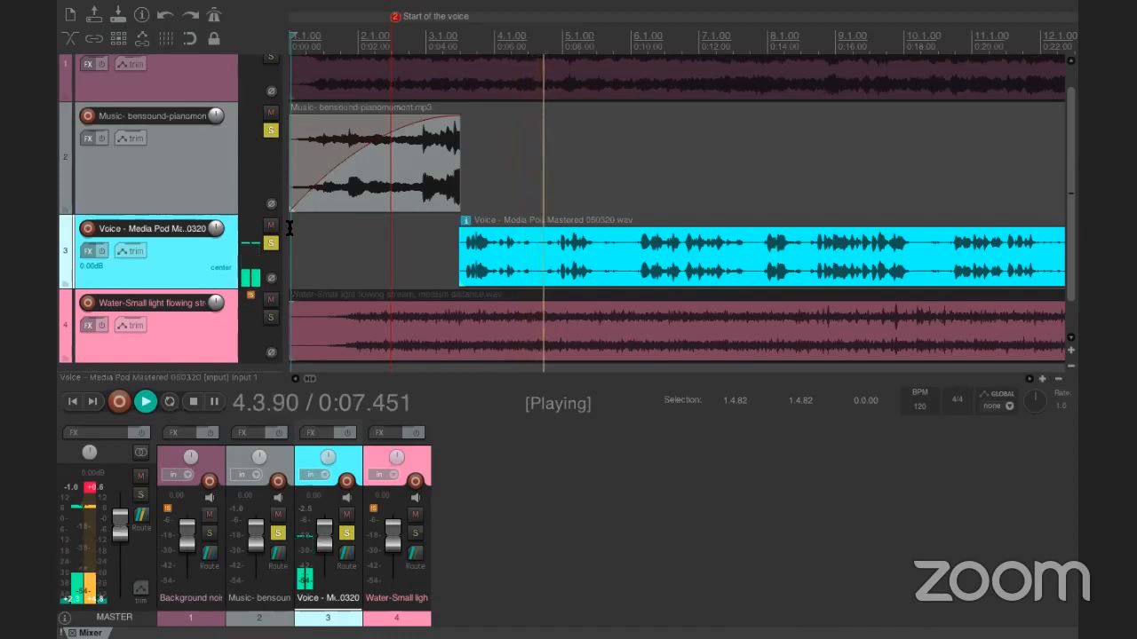
key(space)
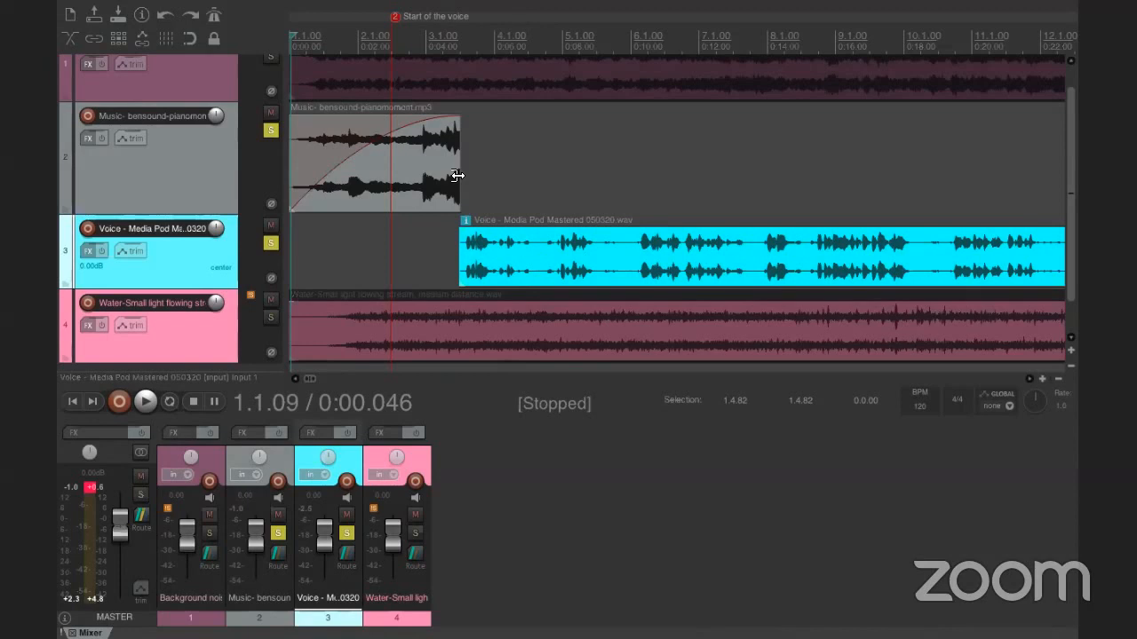
Extend the end of the opening music clip to about 0:06.2 so that it overlaps the start of the voice.
click(433, 182)
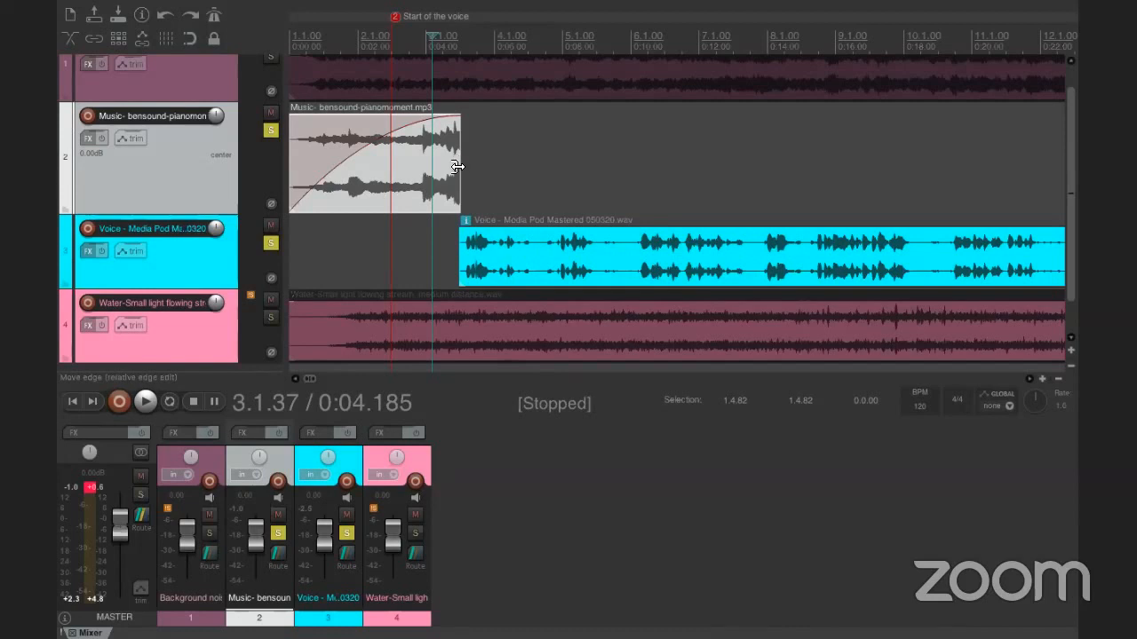
drag(458, 167, 498, 171)
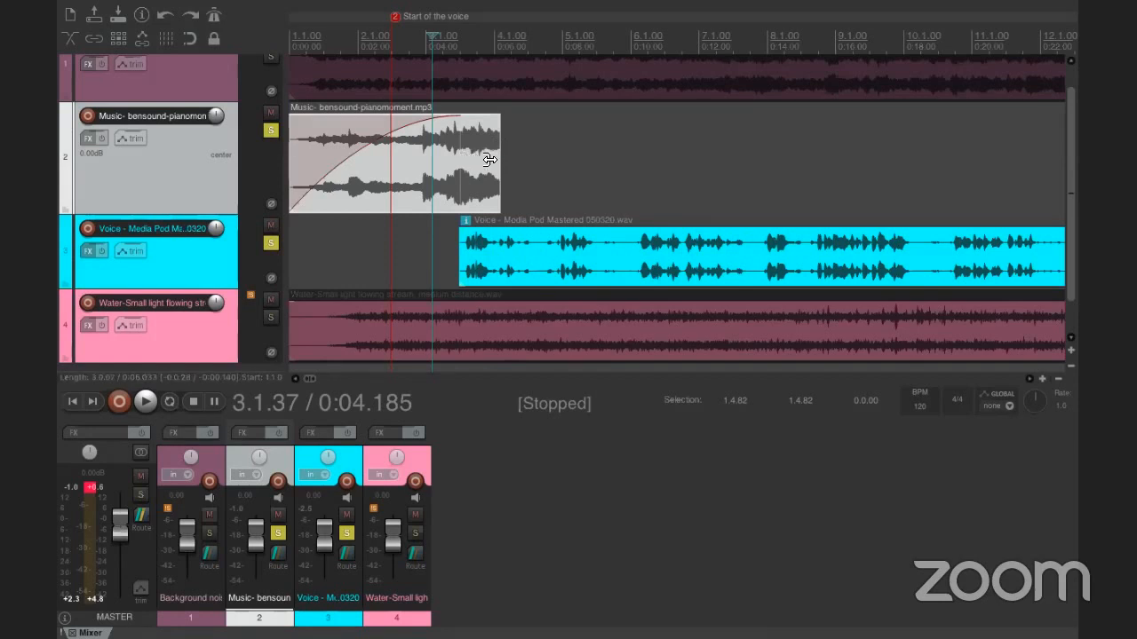
key(ctrl+z)
click(500, 160)
drag(471, 163, 501, 173)
click(444, 194)
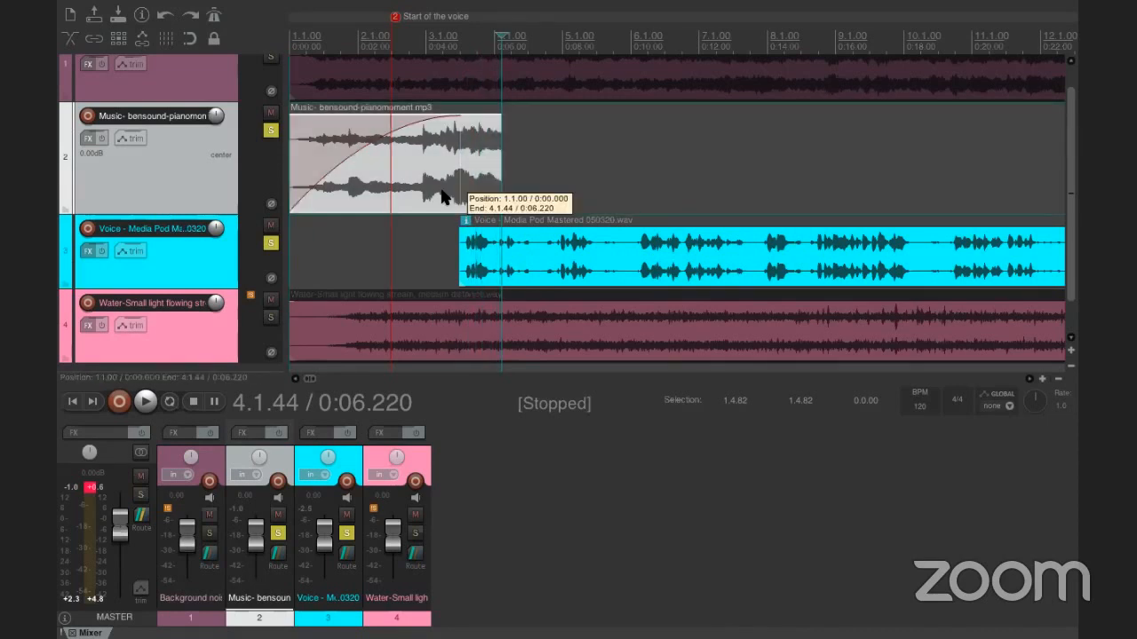
Play from about 0:04.255 to hear the overlap between the end of the music and the start of the voice.
click(432, 235)
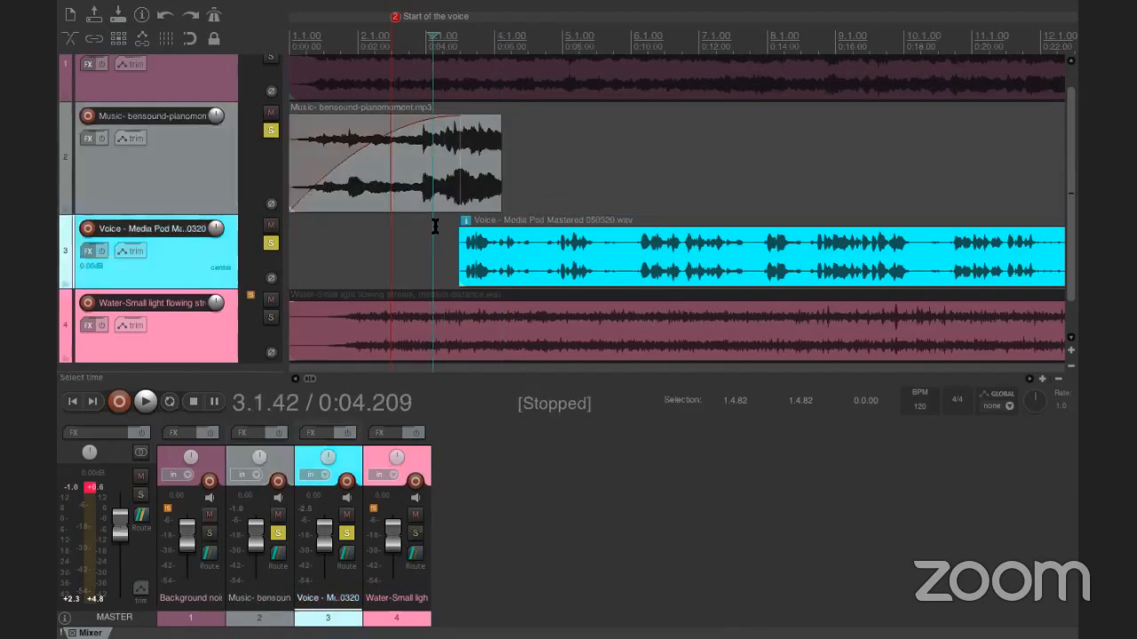
click(434, 228)
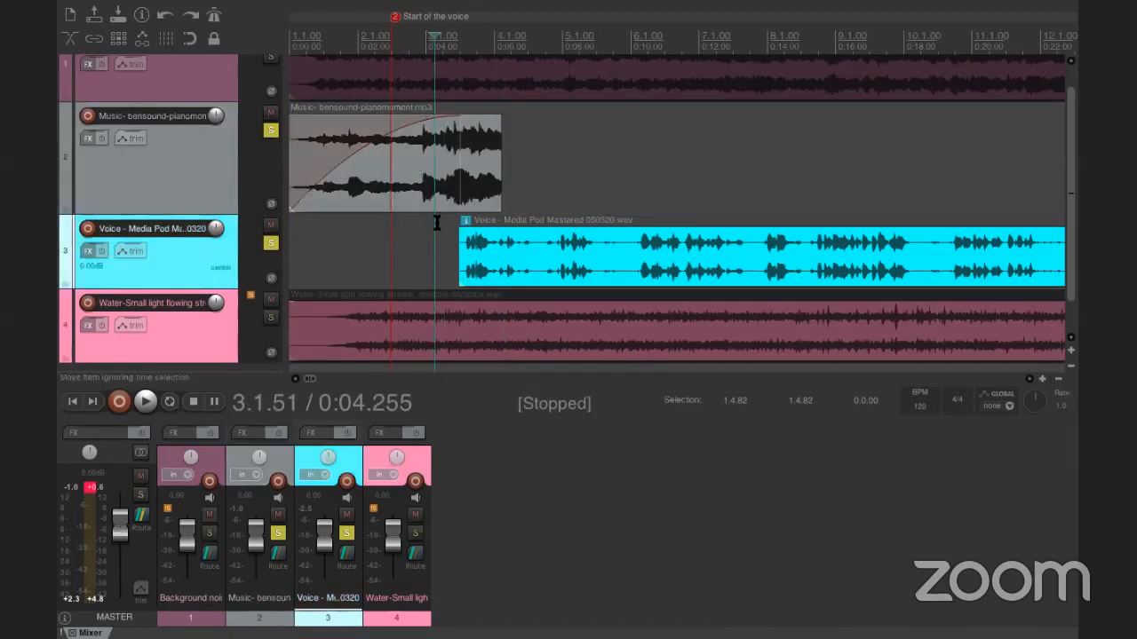
key(space)
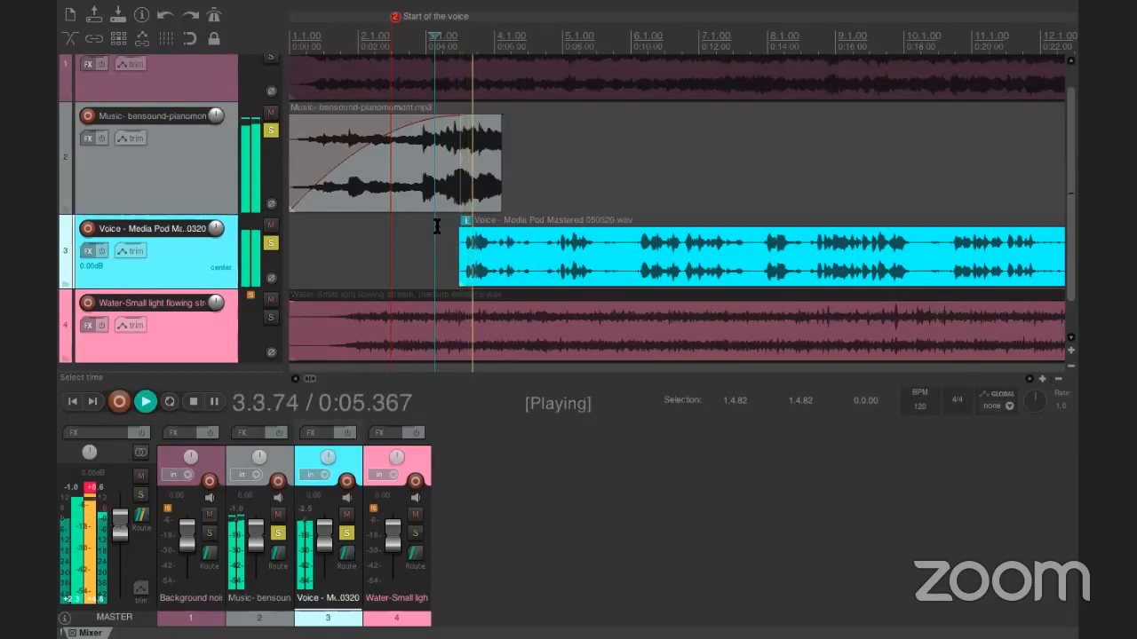
key(space)
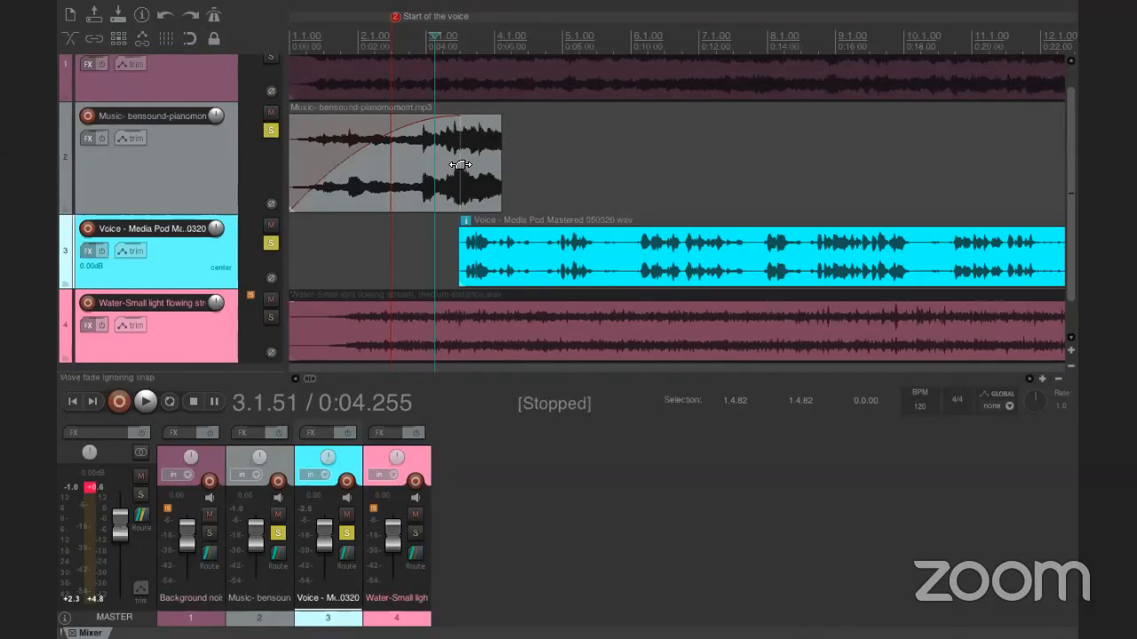
click(474, 240)
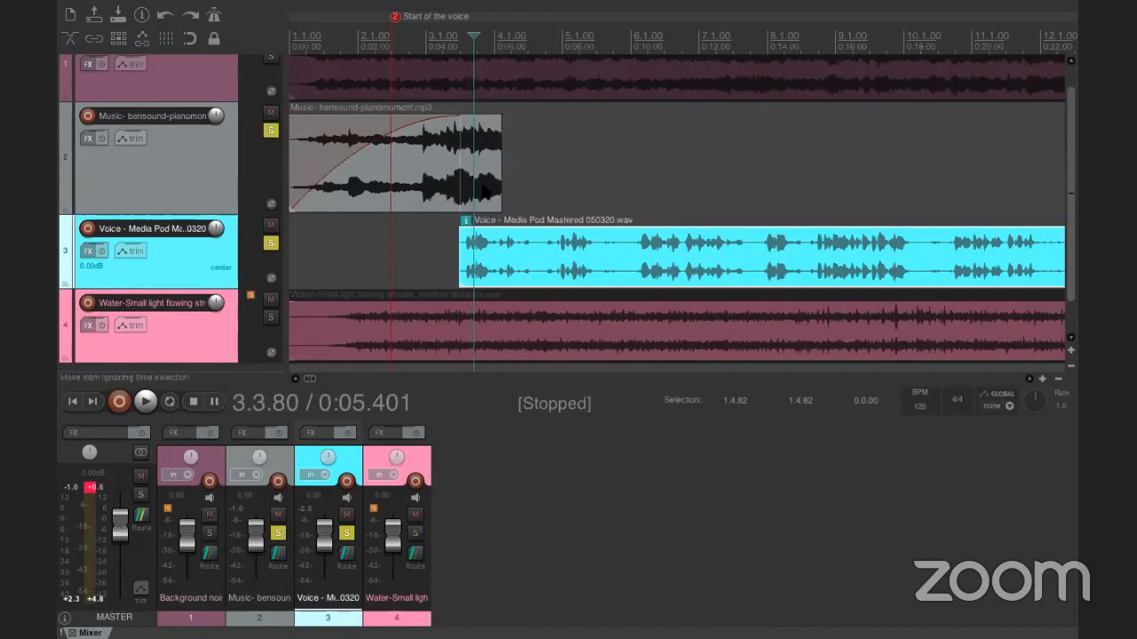
Add a long fade-out to the opening music clip, starting at about 0:02 and running to its end, with a shorter fade-in before it.
click(497, 117)
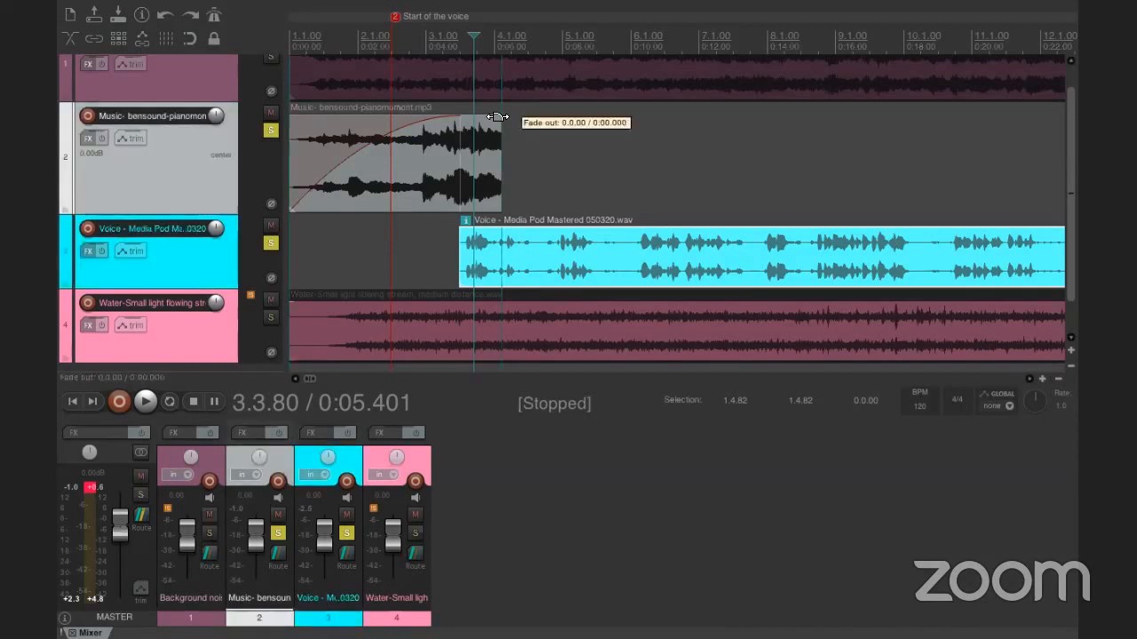
drag(497, 116, 411, 216)
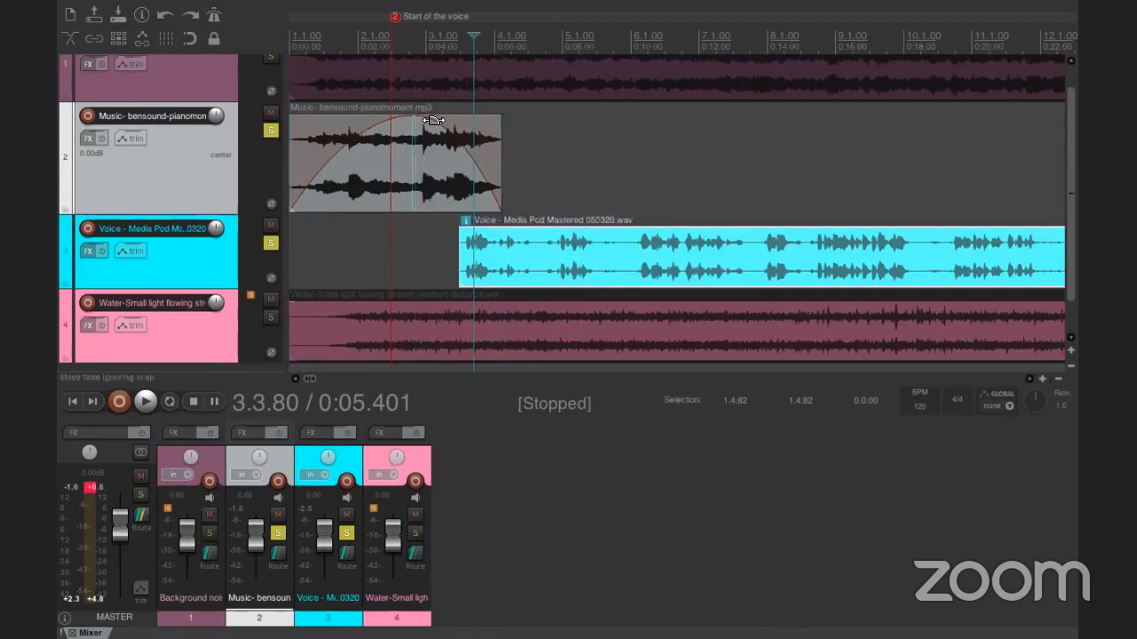
drag(420, 120, 356, 176)
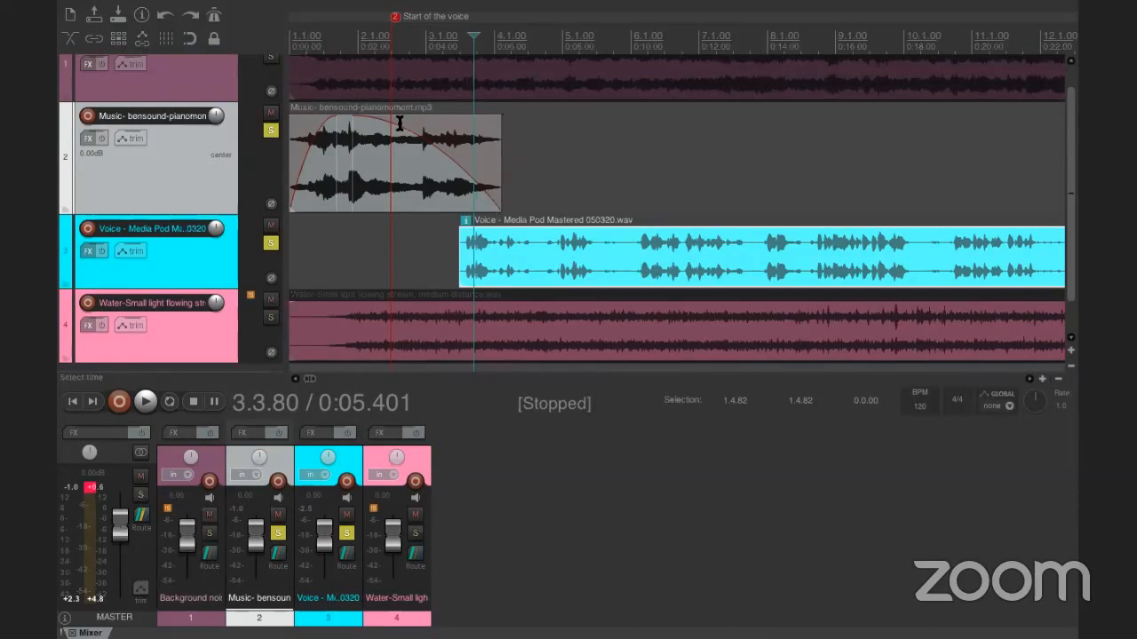
Play from the beginning to listen to the music's fade-out under the voice.
click(287, 229)
key(space)
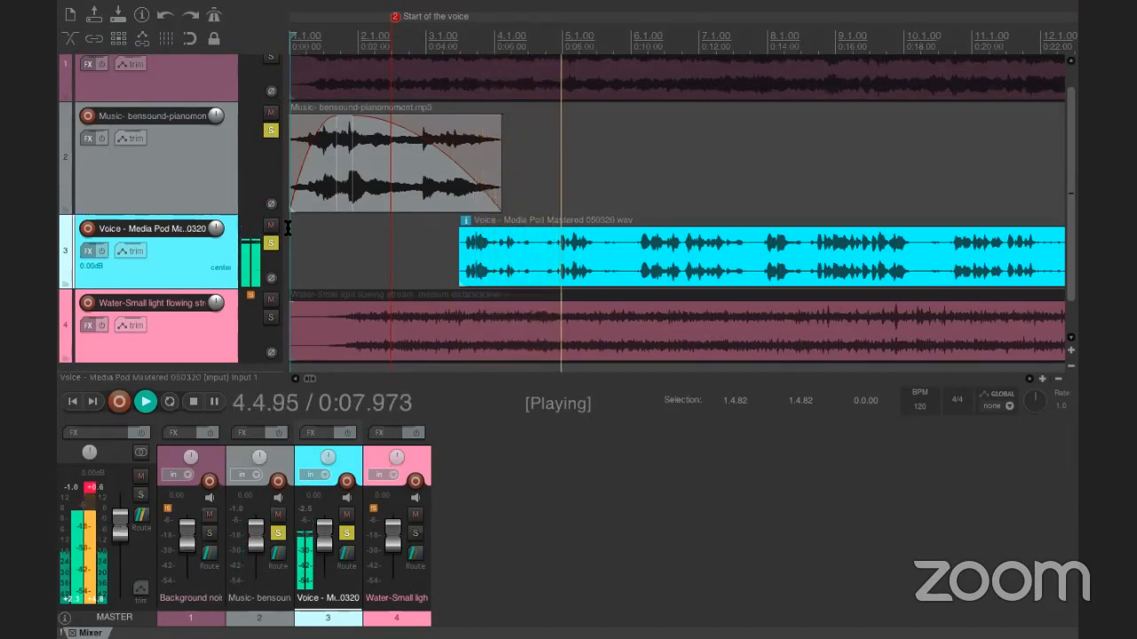
key(space)
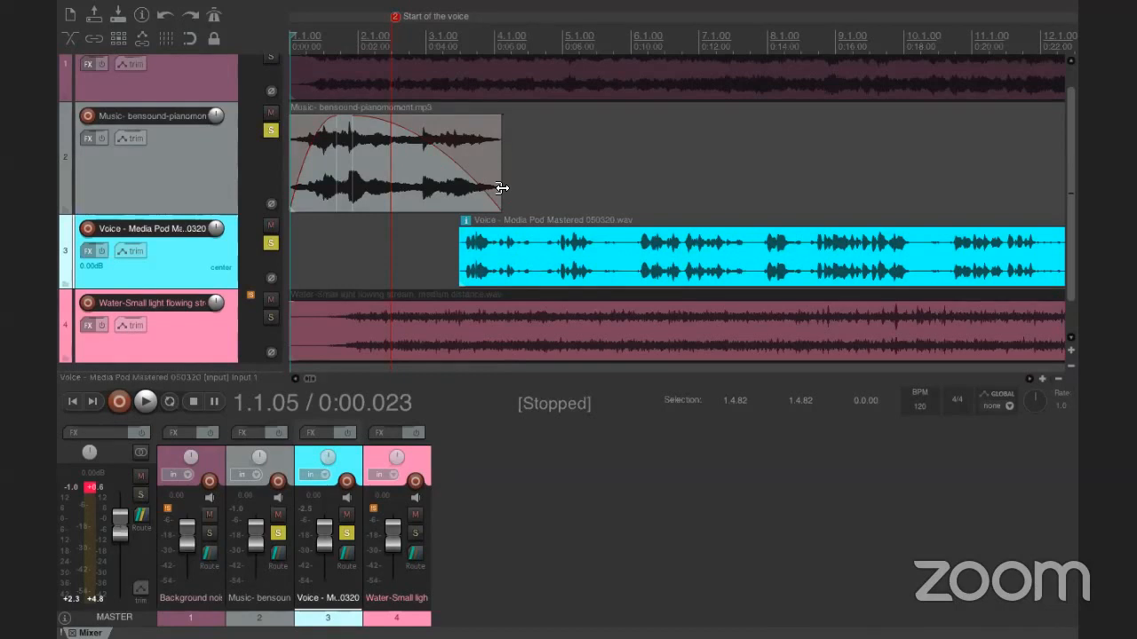
Trim the end of the opening music clip back to about 0:05.8.
mouse_move(502, 188)
mouse_down()
mouse_move(690, 198)
mouse_move(678, 202)
mouse_move(675, 185)
mouse_move(487, 172)
mouse_up()
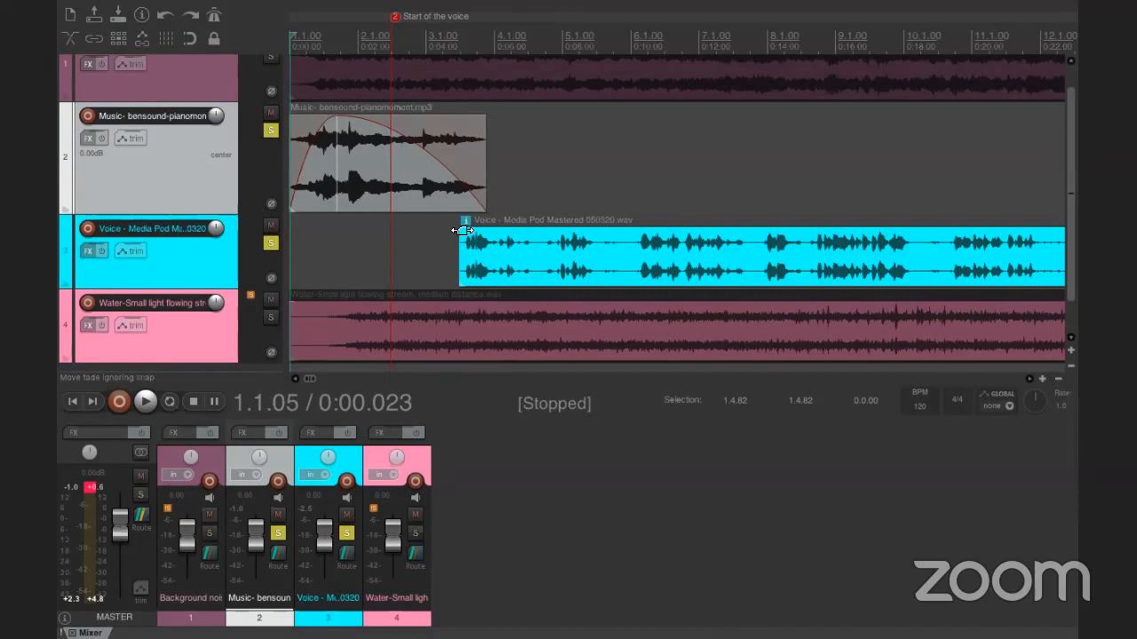
Add a fade-in about 1 second long to the start of the voice clip.
click(461, 231)
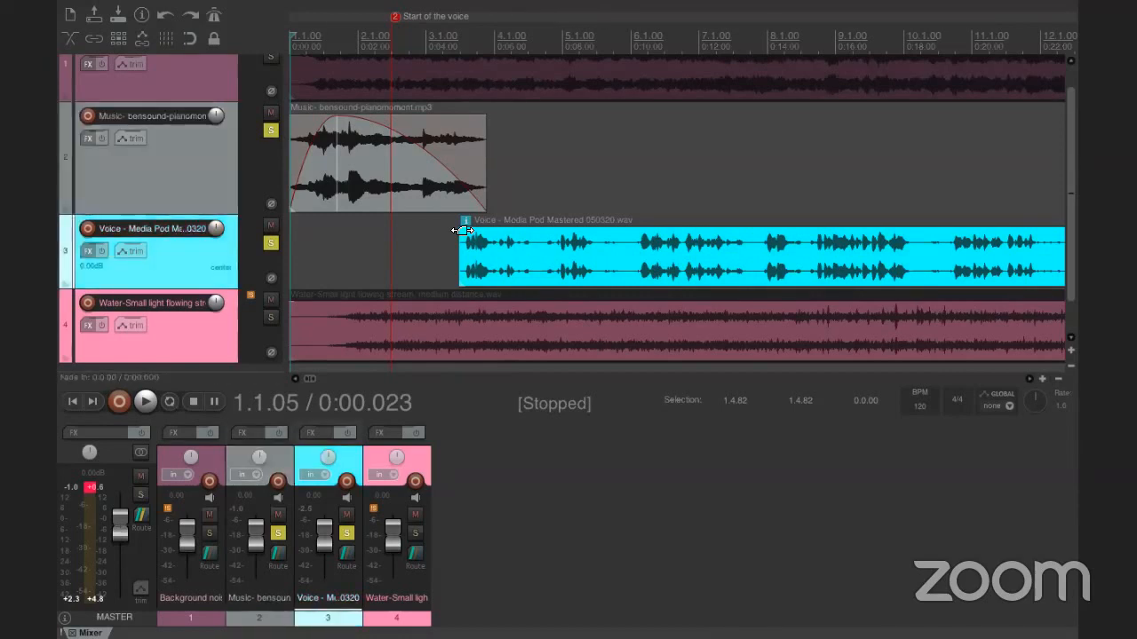
drag(464, 232, 493, 231)
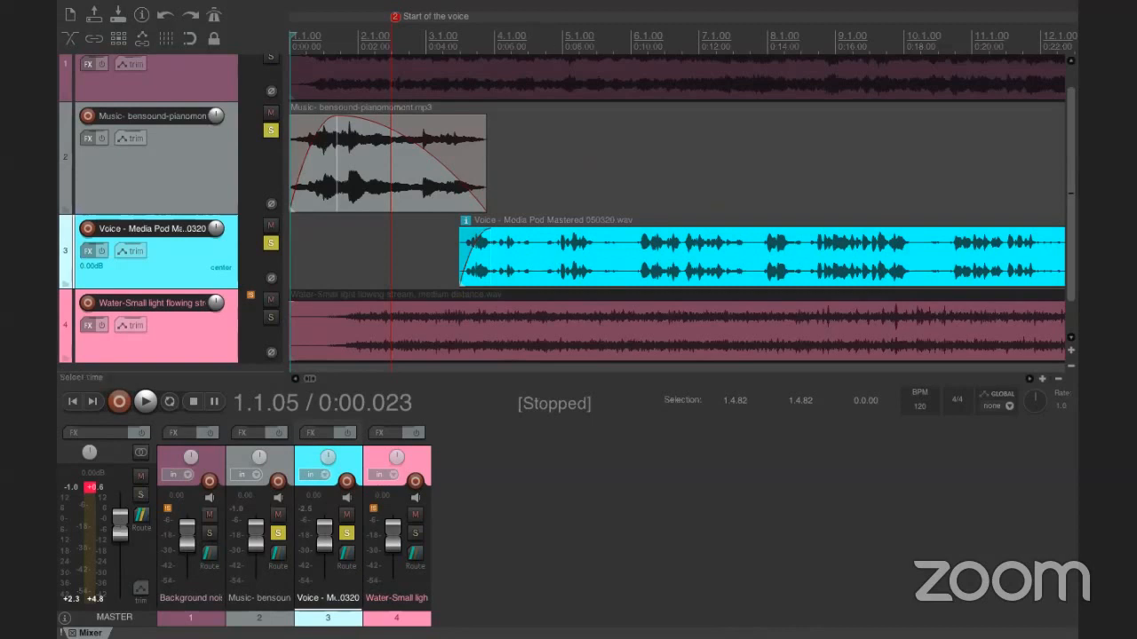
mouse_move(508, 5)
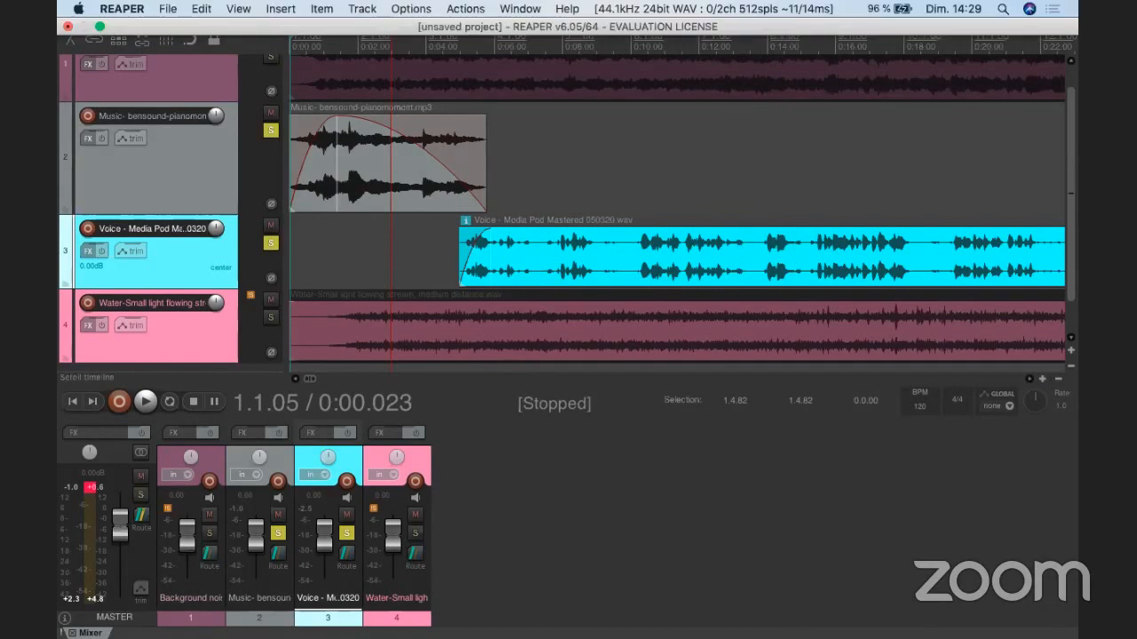
click(720, 145)
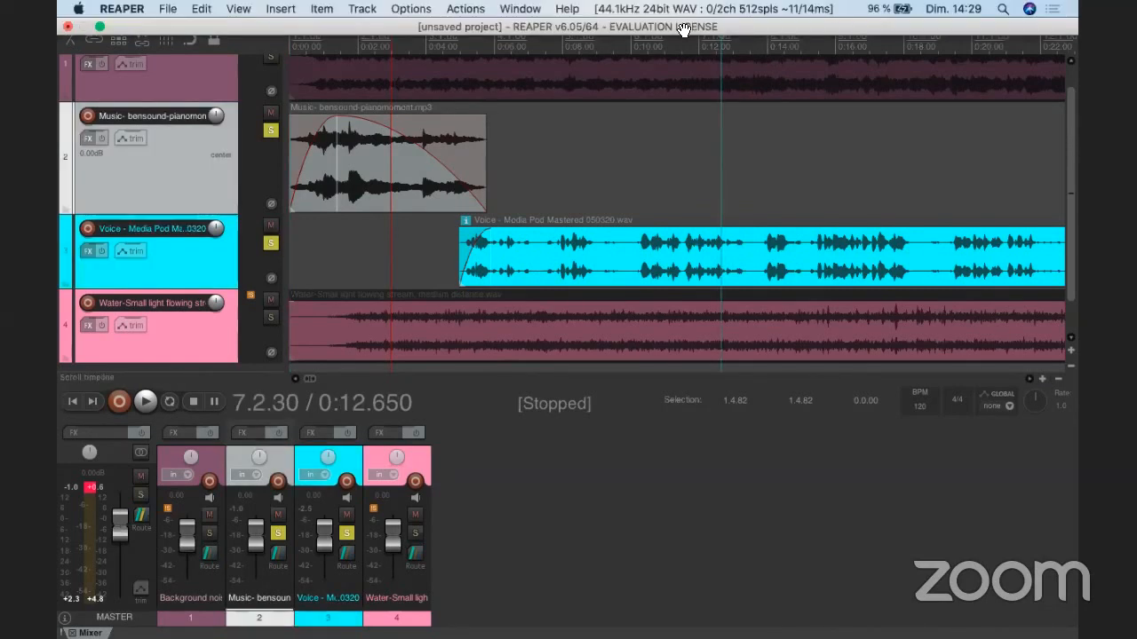
click(682, 9)
click(726, 8)
click(726, 102)
key(ctrl+Up)
click(574, 107)
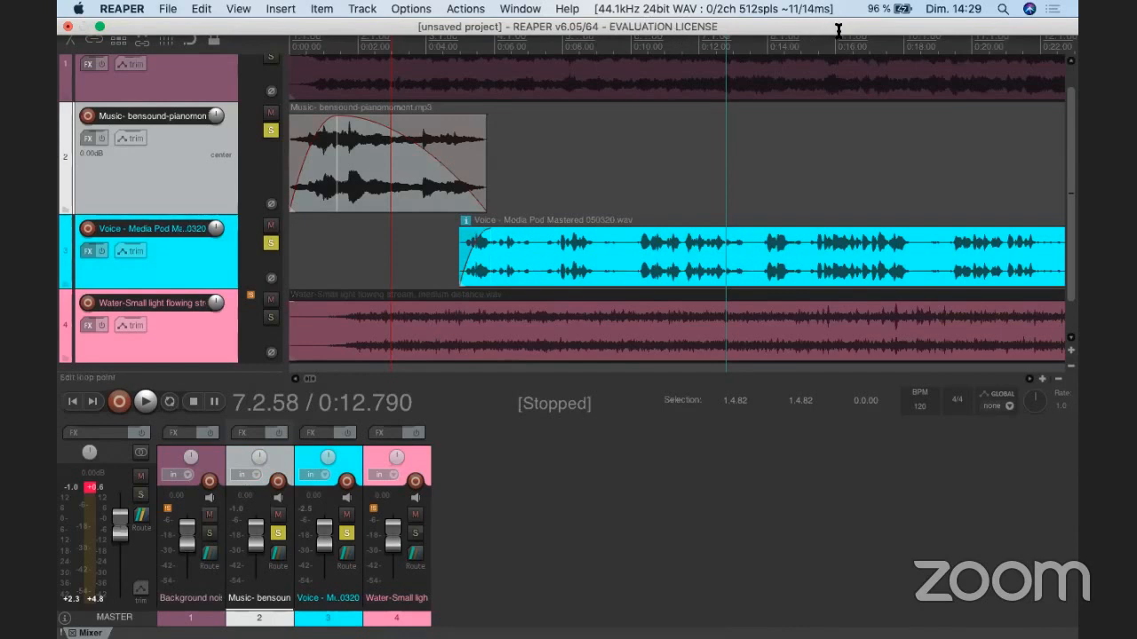
click(592, 175)
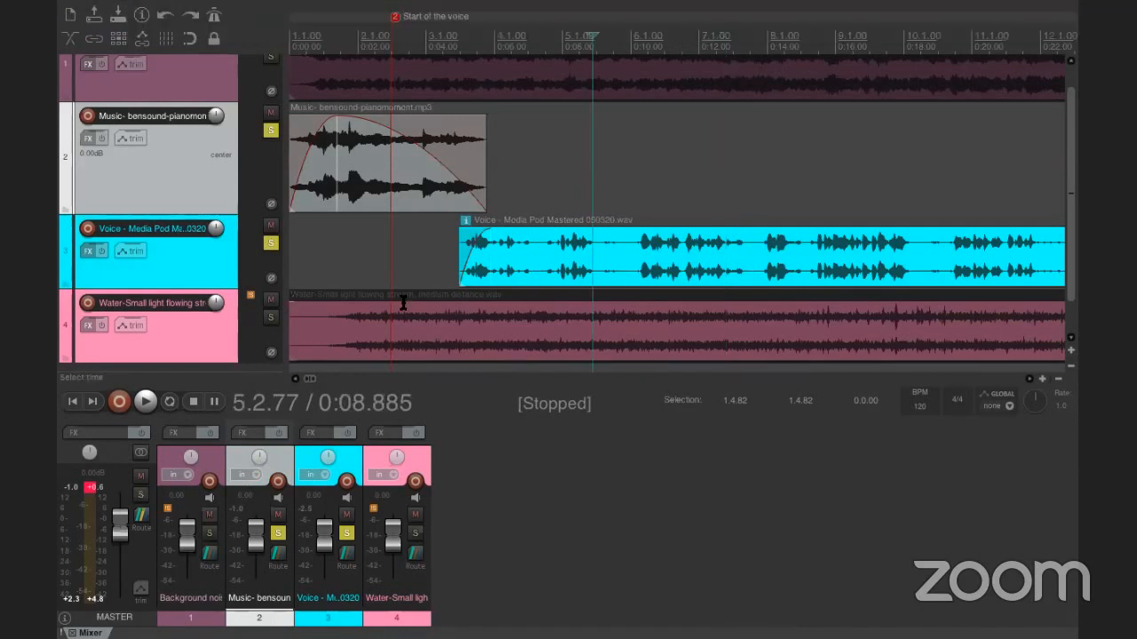
click(398, 222)
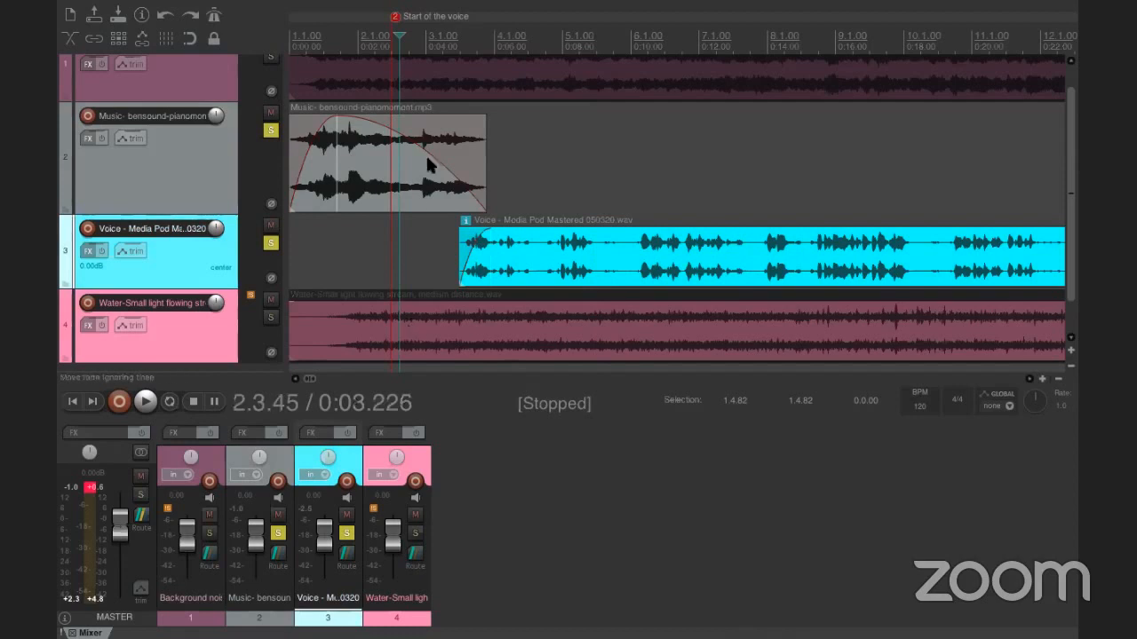
click(455, 222)
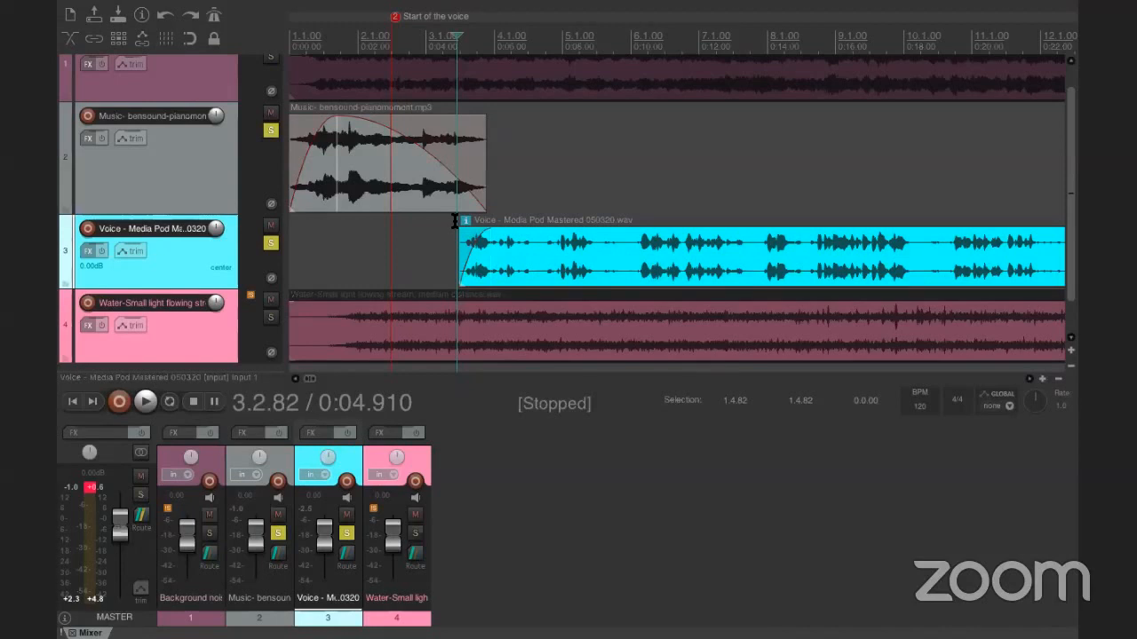
click(458, 217)
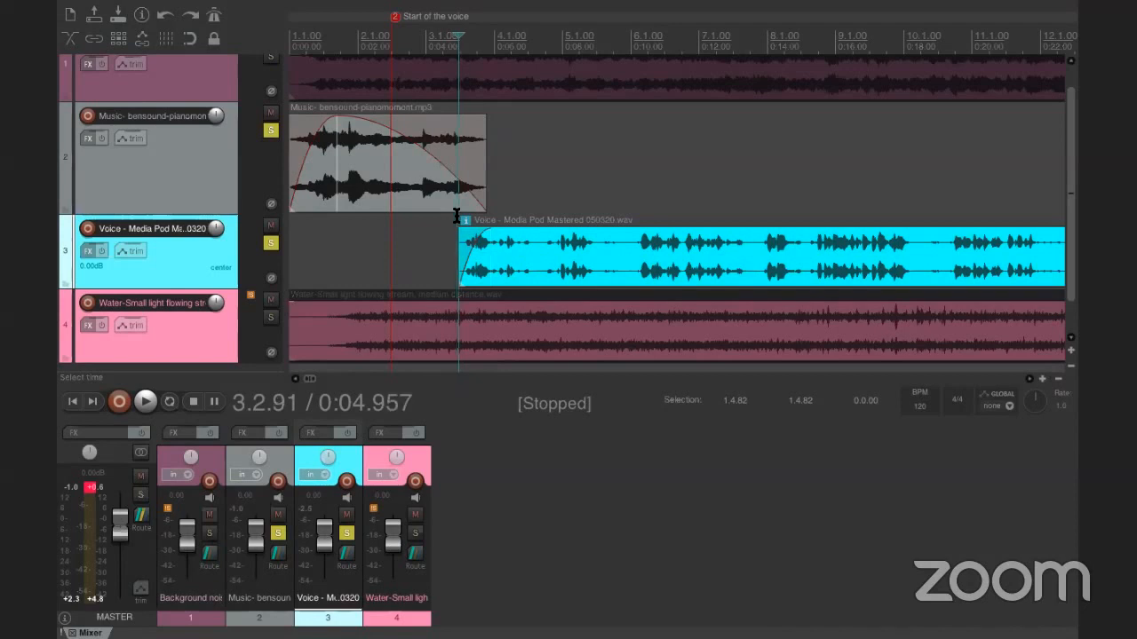
Play from the beginning to hear the music fade out as the voice fades in, continuing through the first voice passages.
click(290, 243)
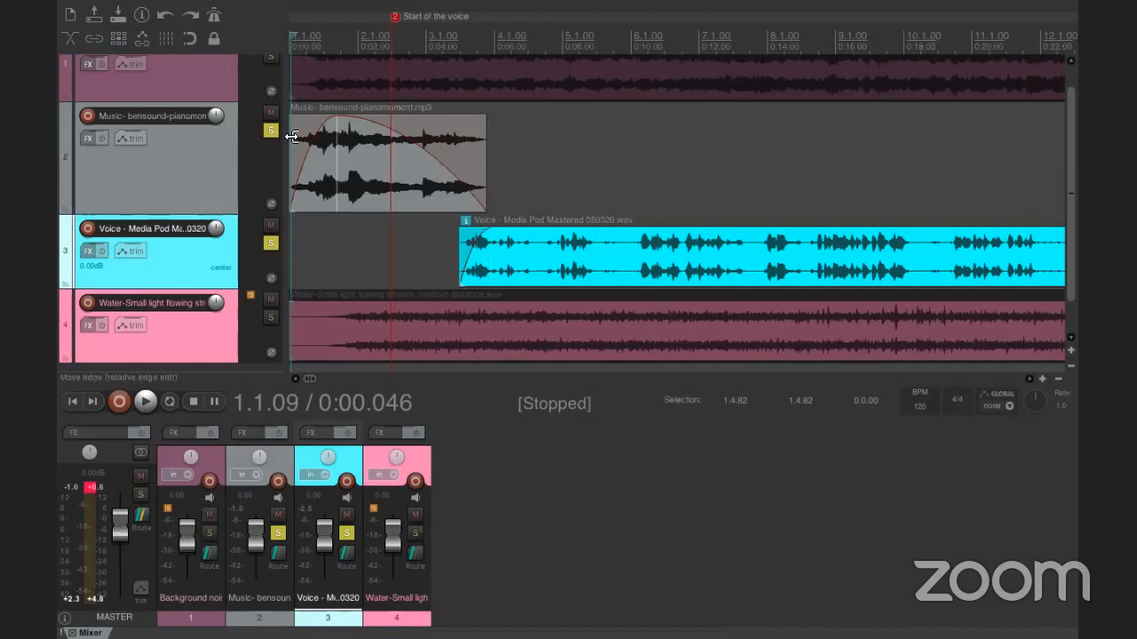
click(142, 402)
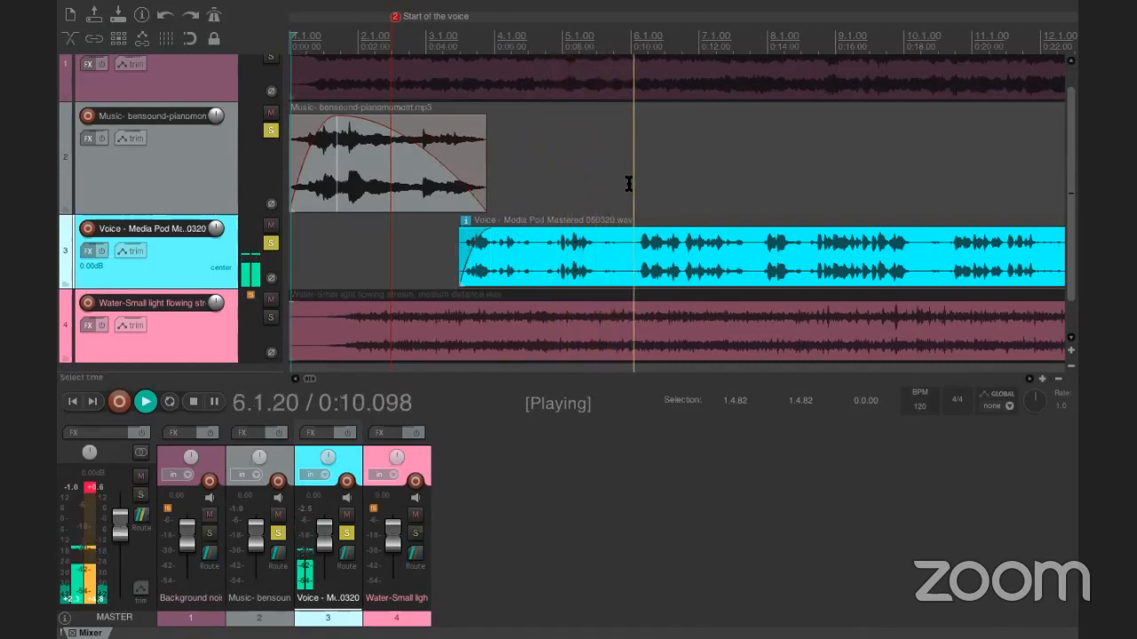
scroll(629, 183, down, 2)
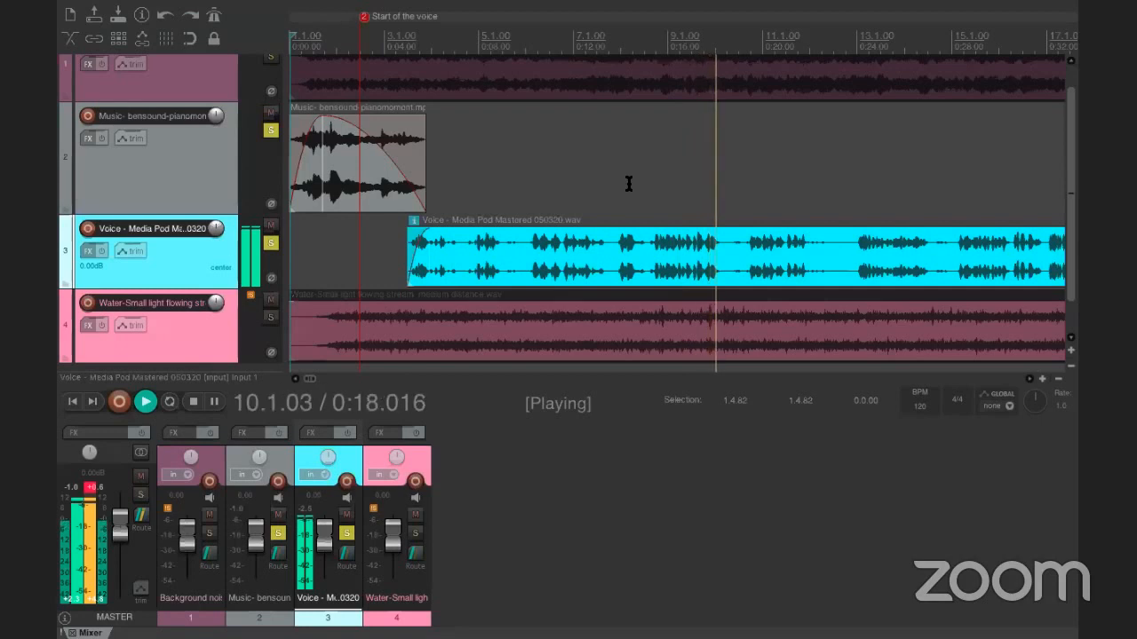
scroll(629, 183, down, 2)
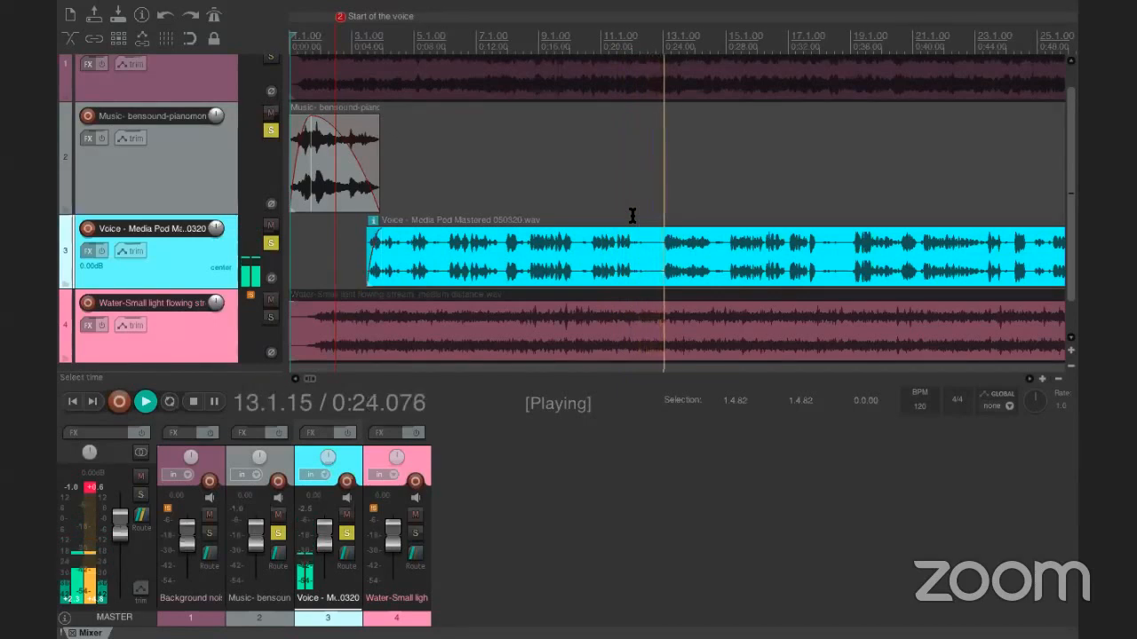
key(space)
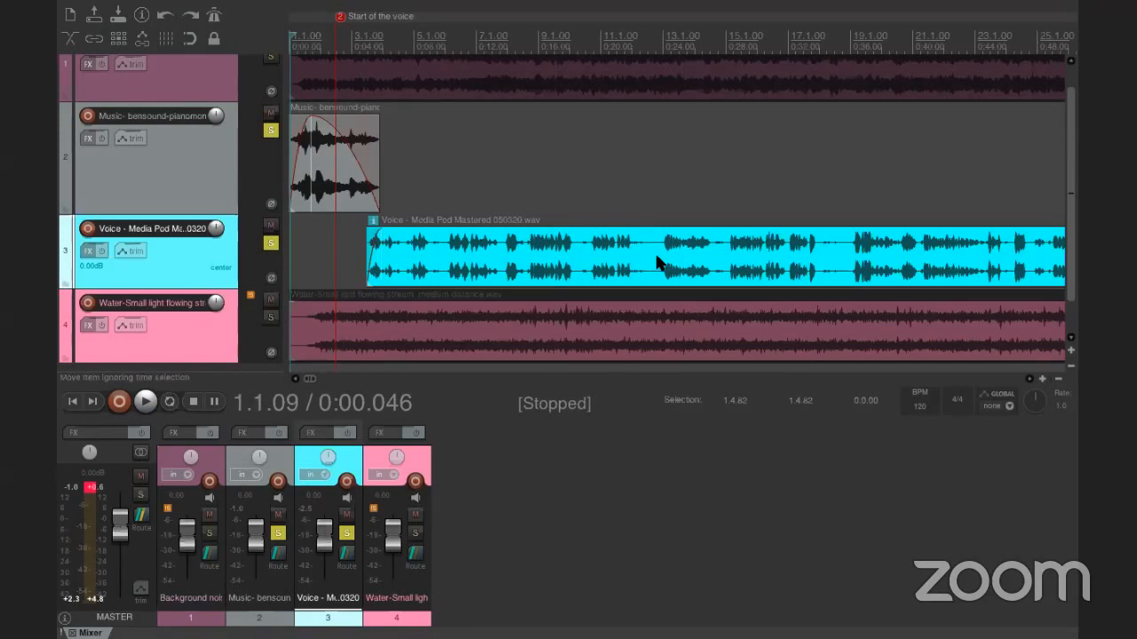
Play the voice recording from about 0:22.951 to listen to the passage following the pause.
click(645, 208)
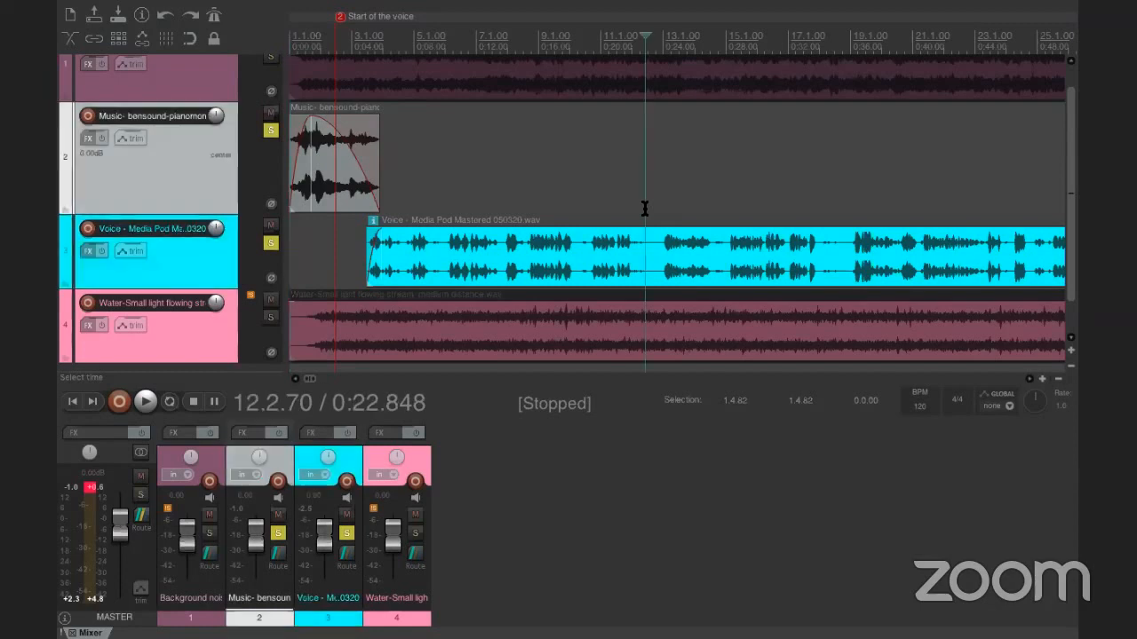
click(647, 205)
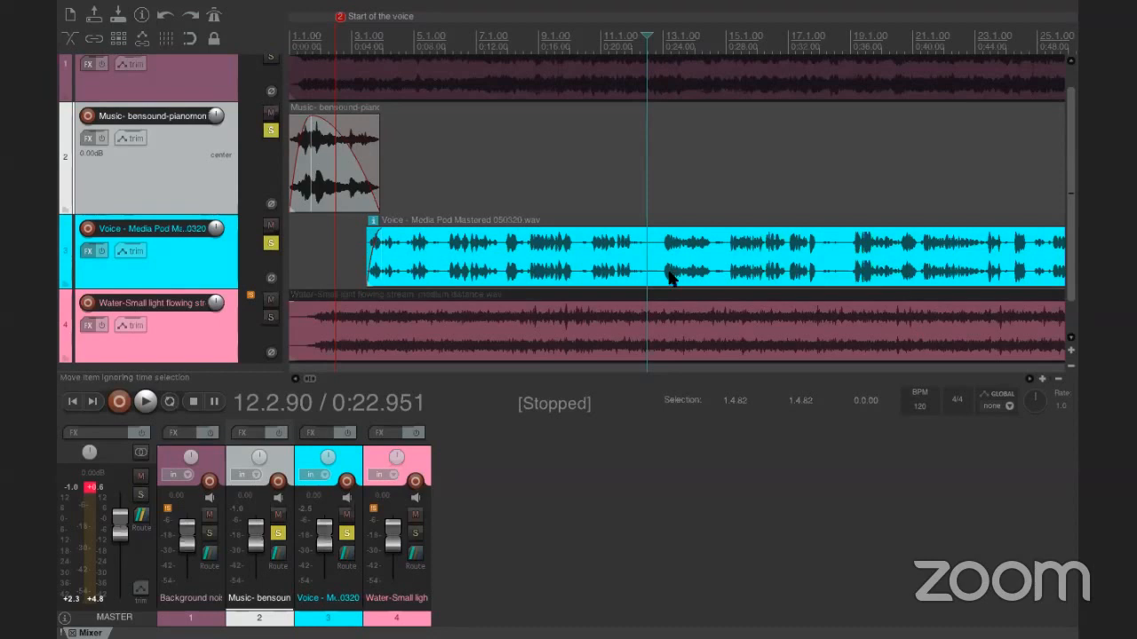
click(147, 404)
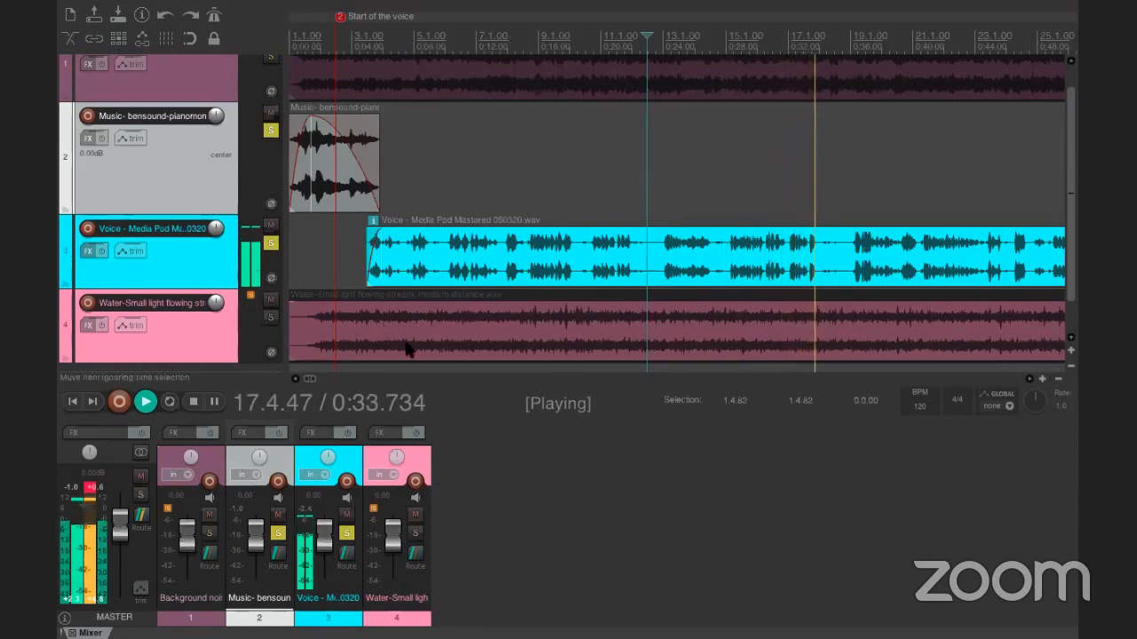
click(194, 402)
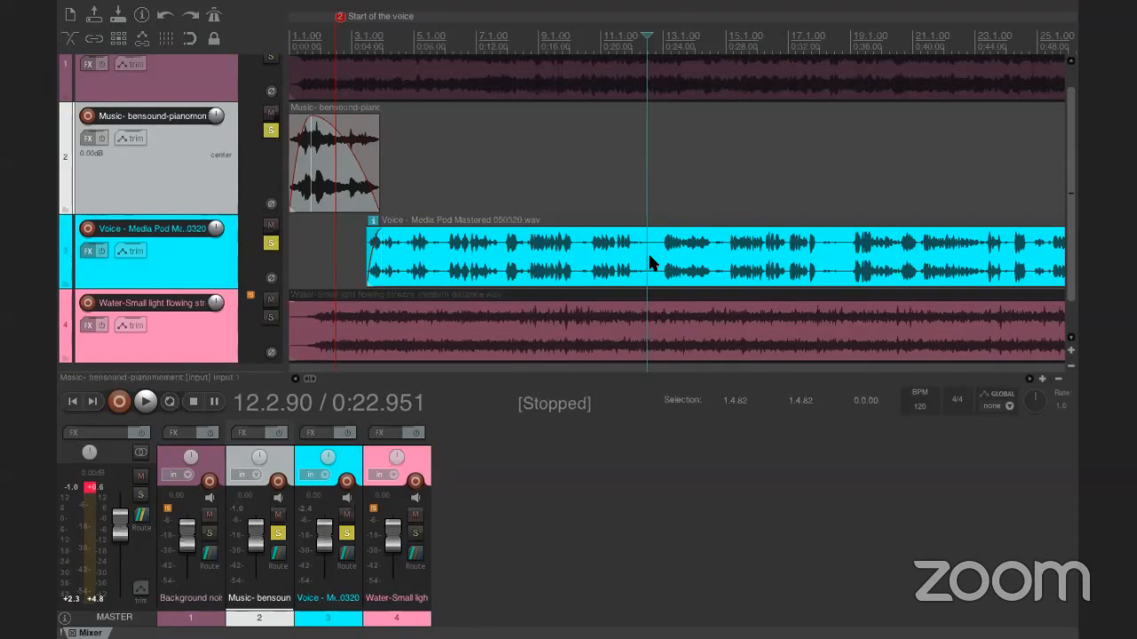
Split the voice clip at 0:23.156 in the pause and move its second part to start at about 0:36.5.
click(651, 251)
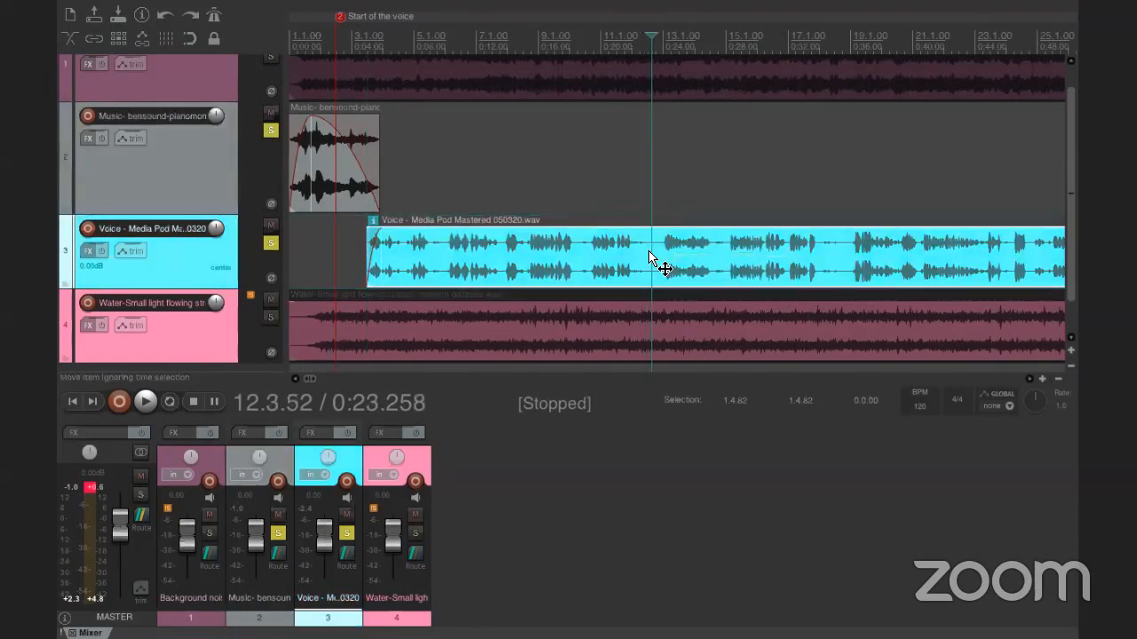
click(650, 247)
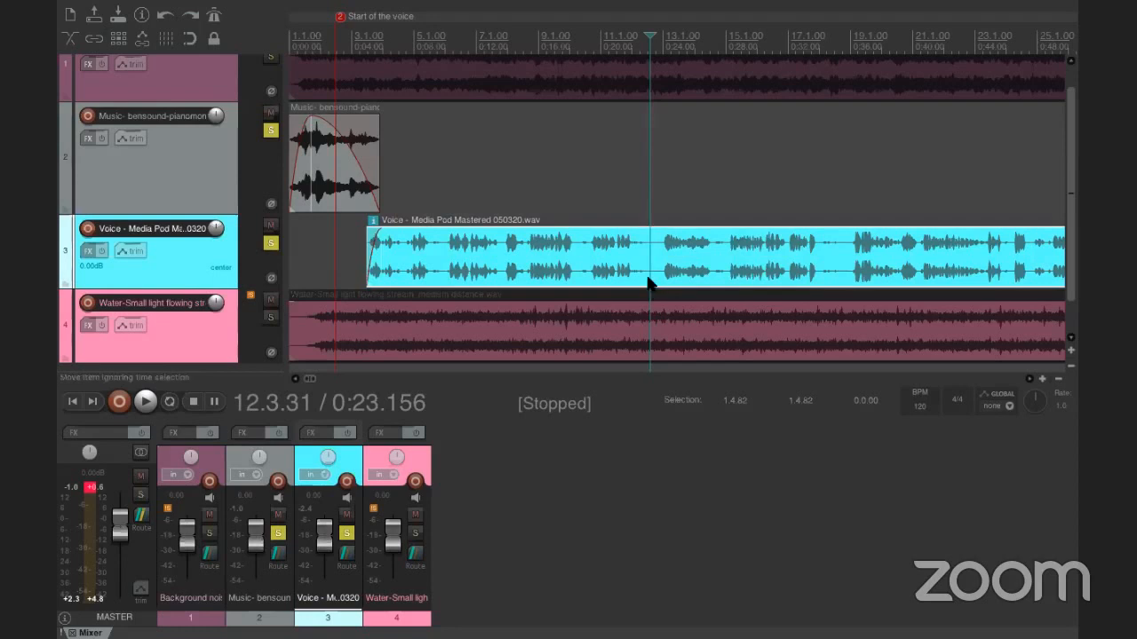
click(840, 243)
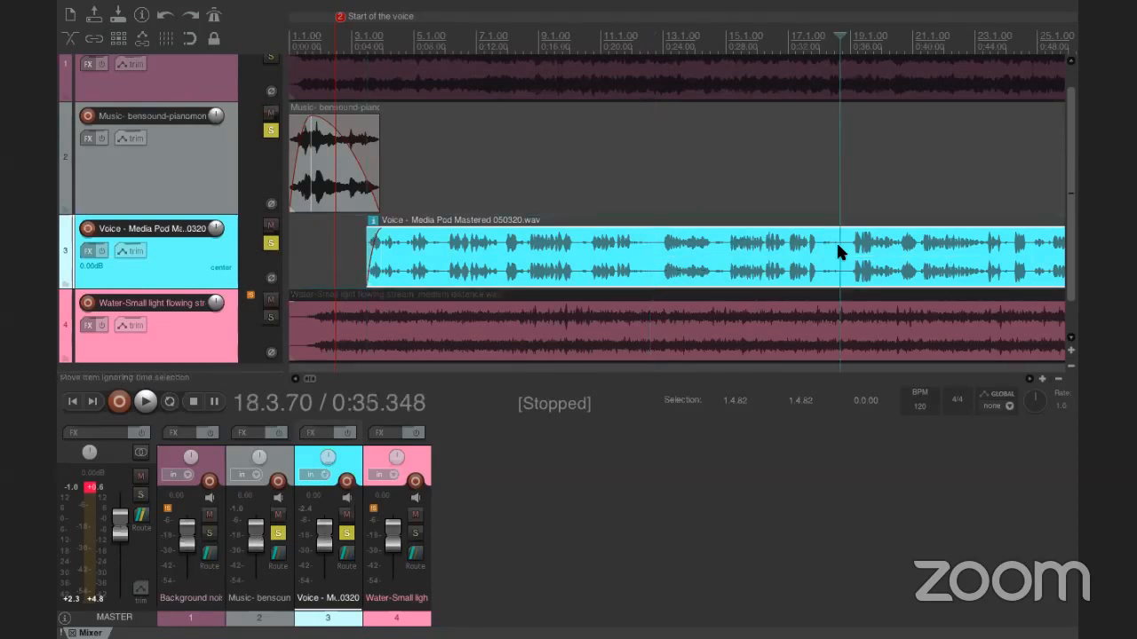
click(642, 249)
click(645, 248)
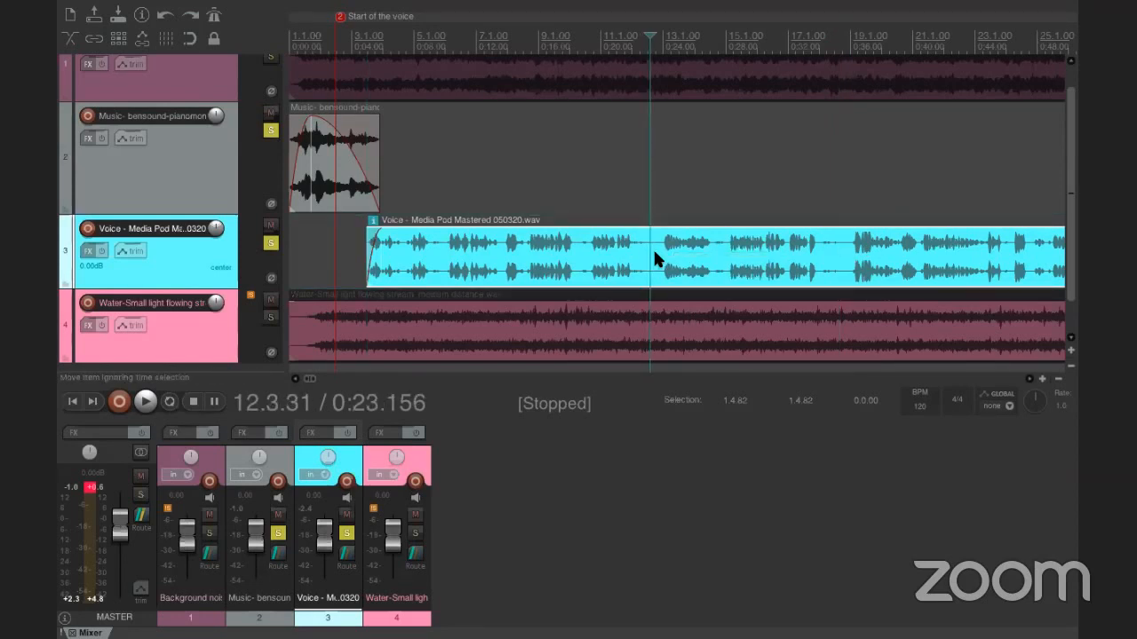
right_click(649, 248)
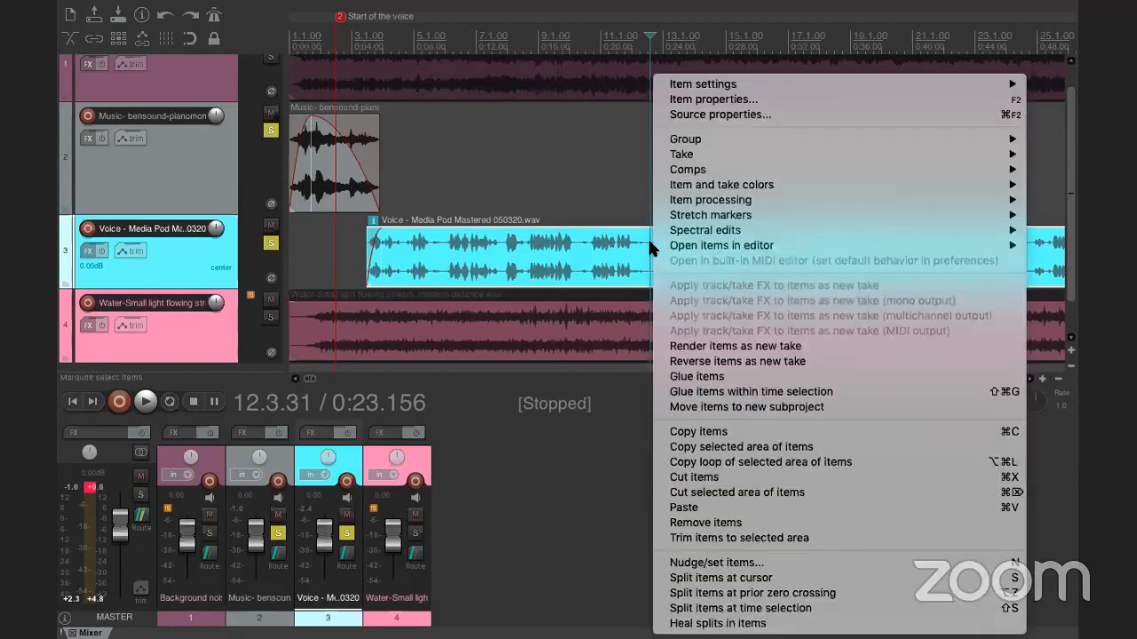
click(721, 578)
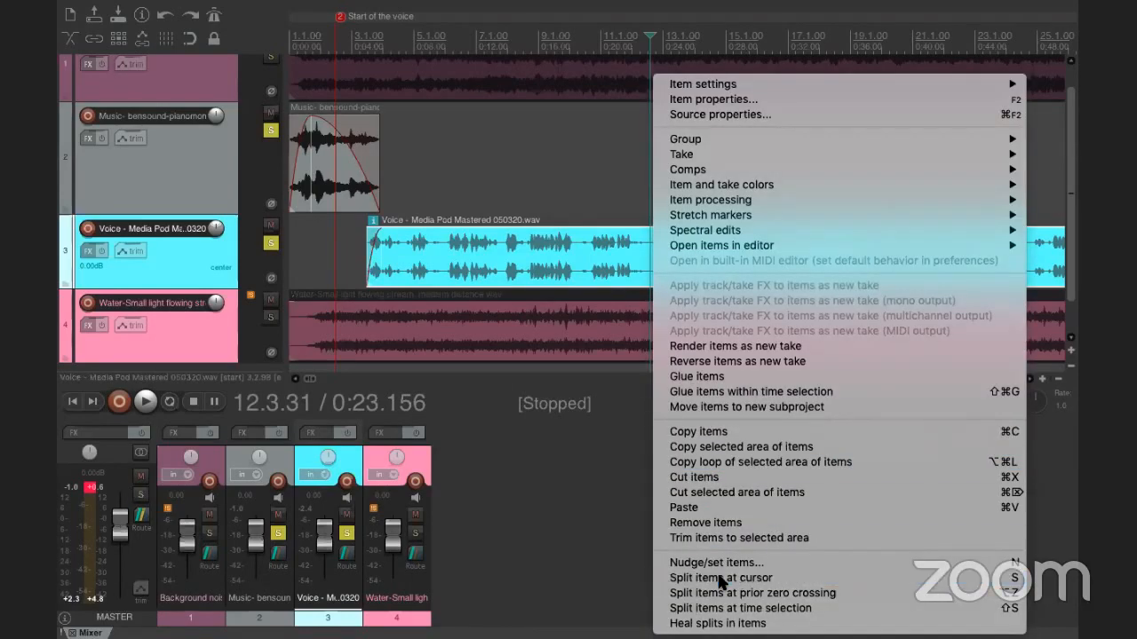
click(687, 262)
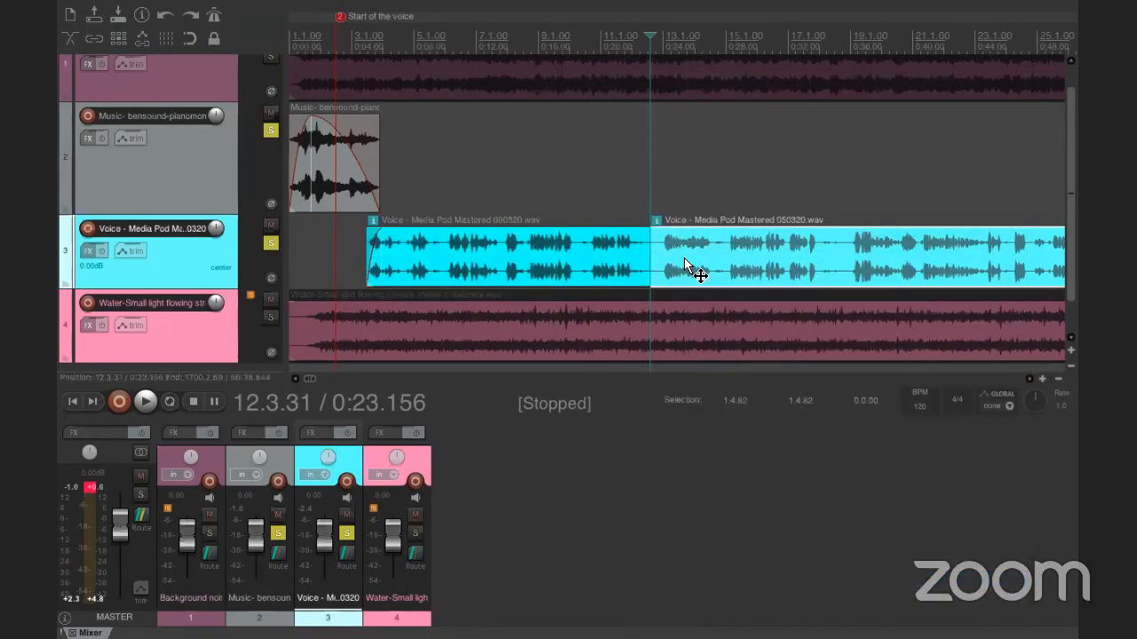
drag(684, 263, 946, 267)
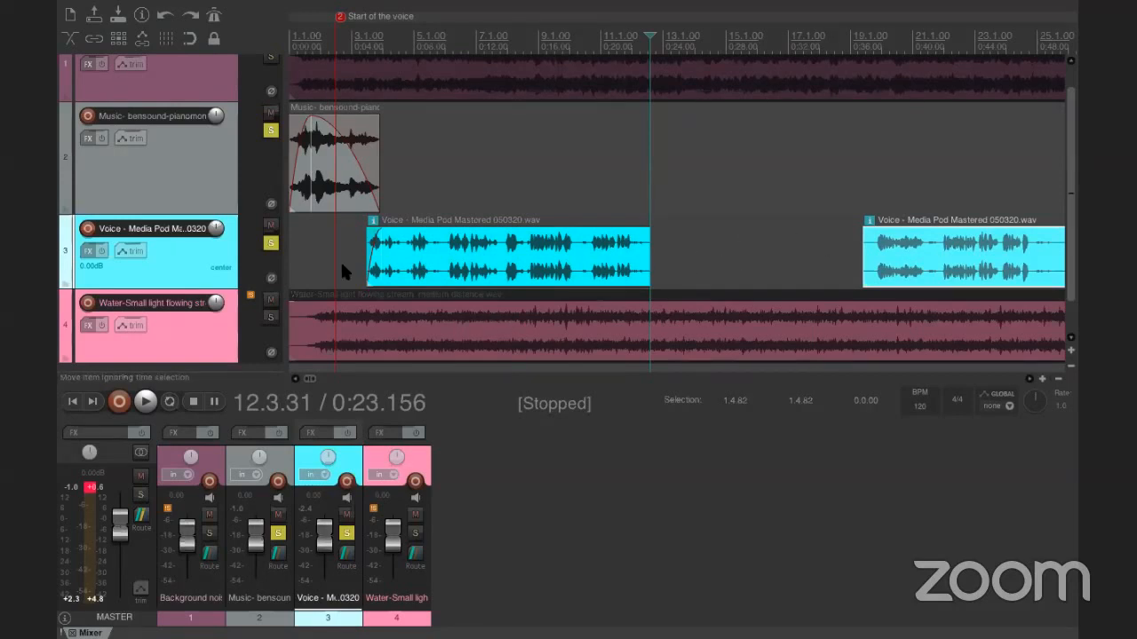
click(217, 308)
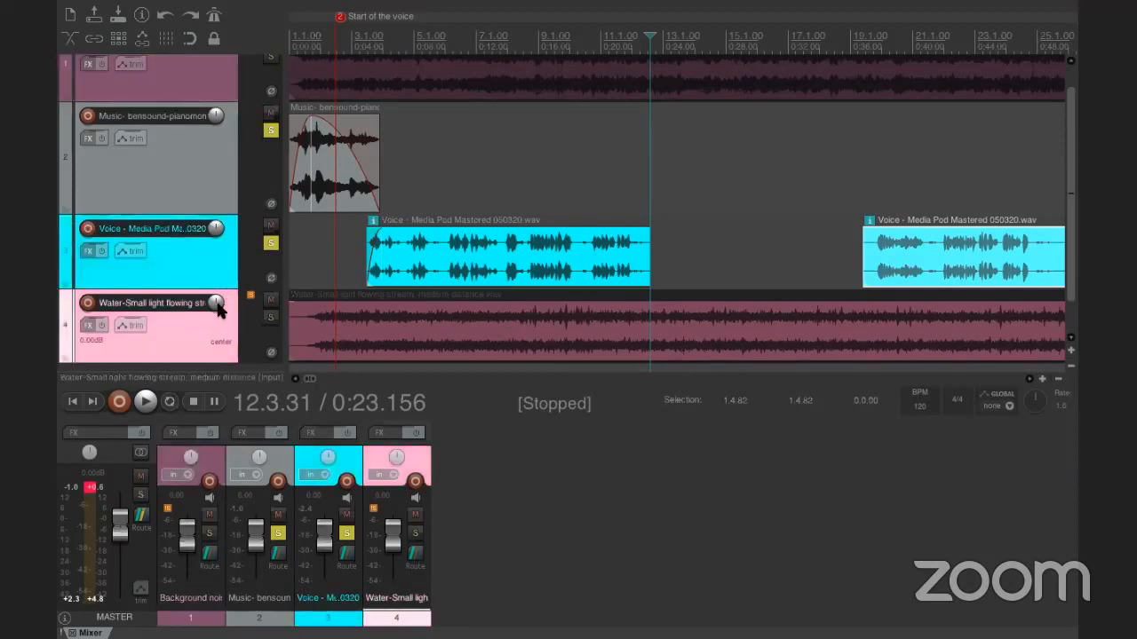
click(205, 64)
click(207, 317)
click(202, 77)
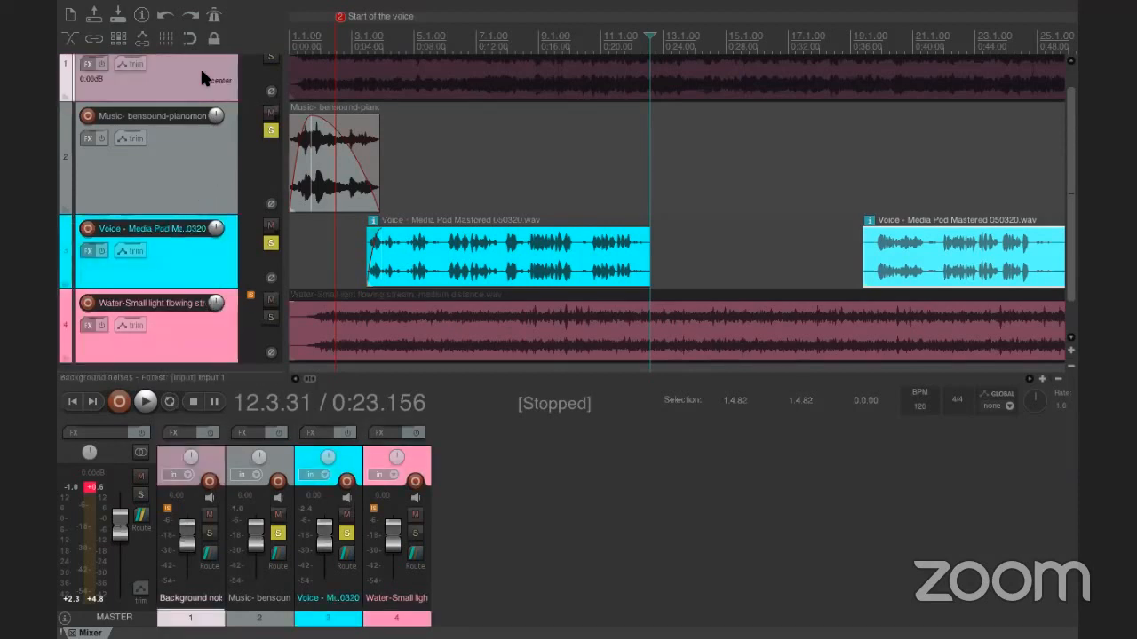
click(214, 324)
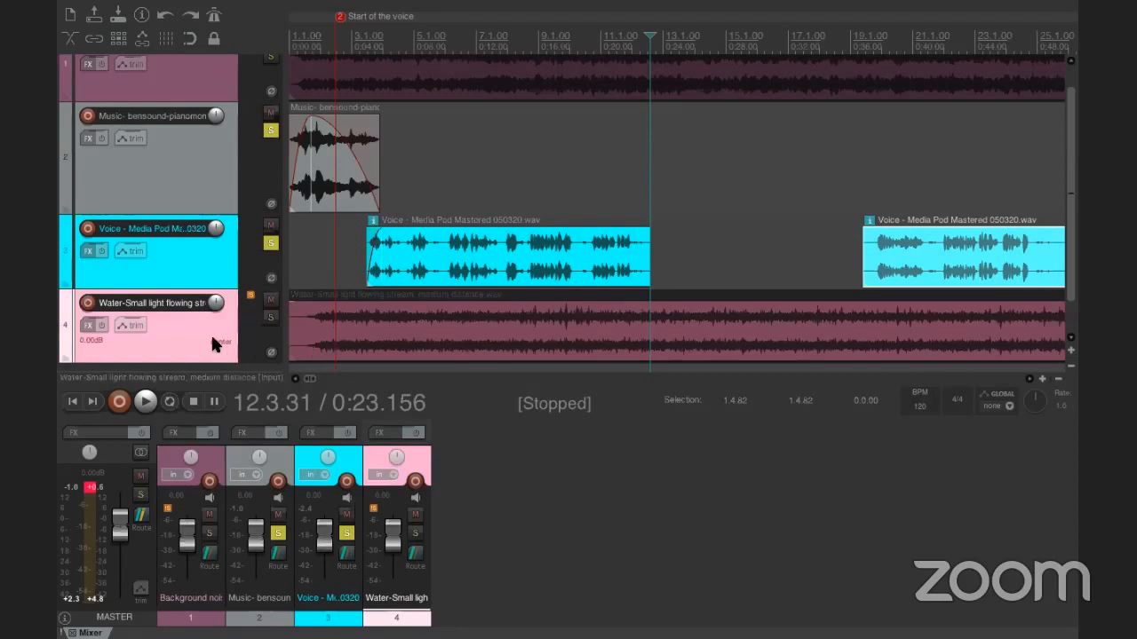
click(168, 80)
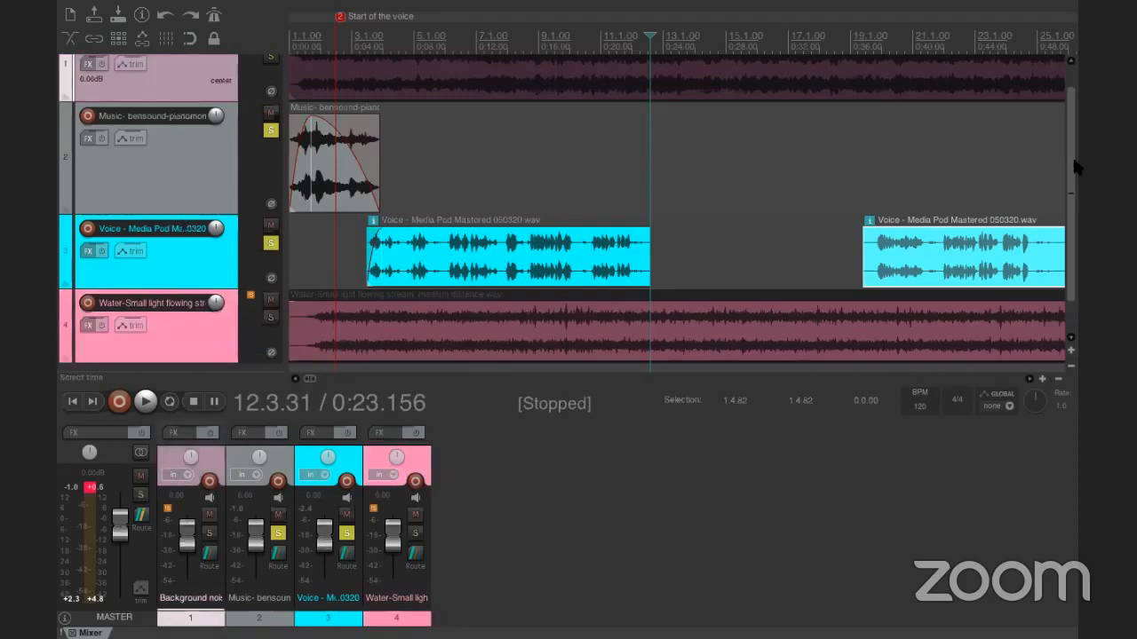
drag(1070, 158, 1070, 137)
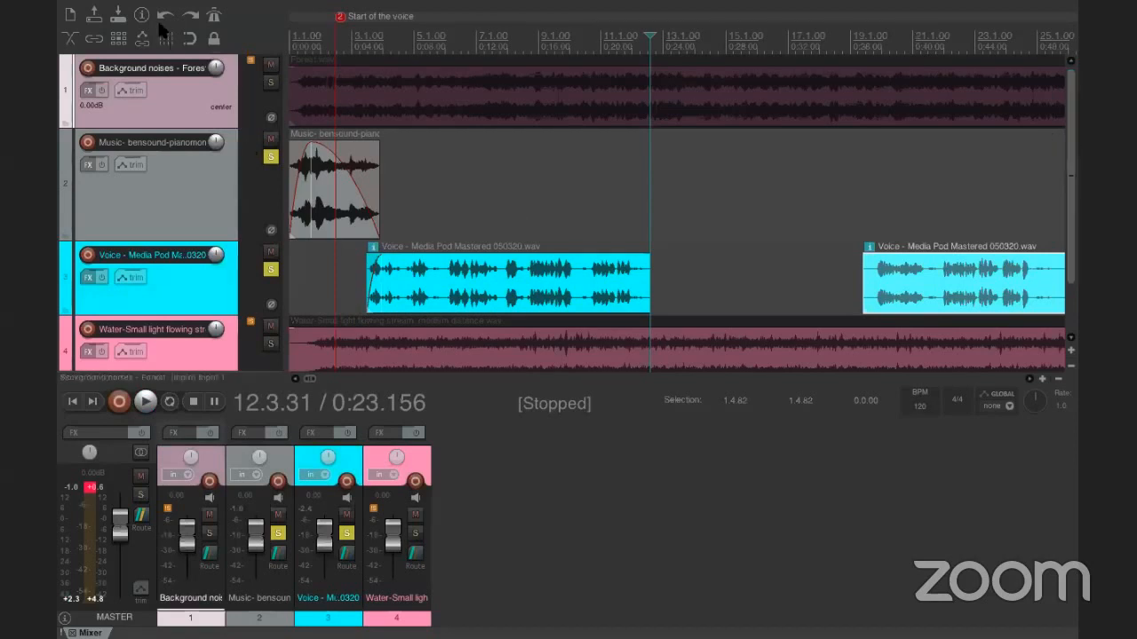
click(180, 346)
click(175, 93)
click(180, 338)
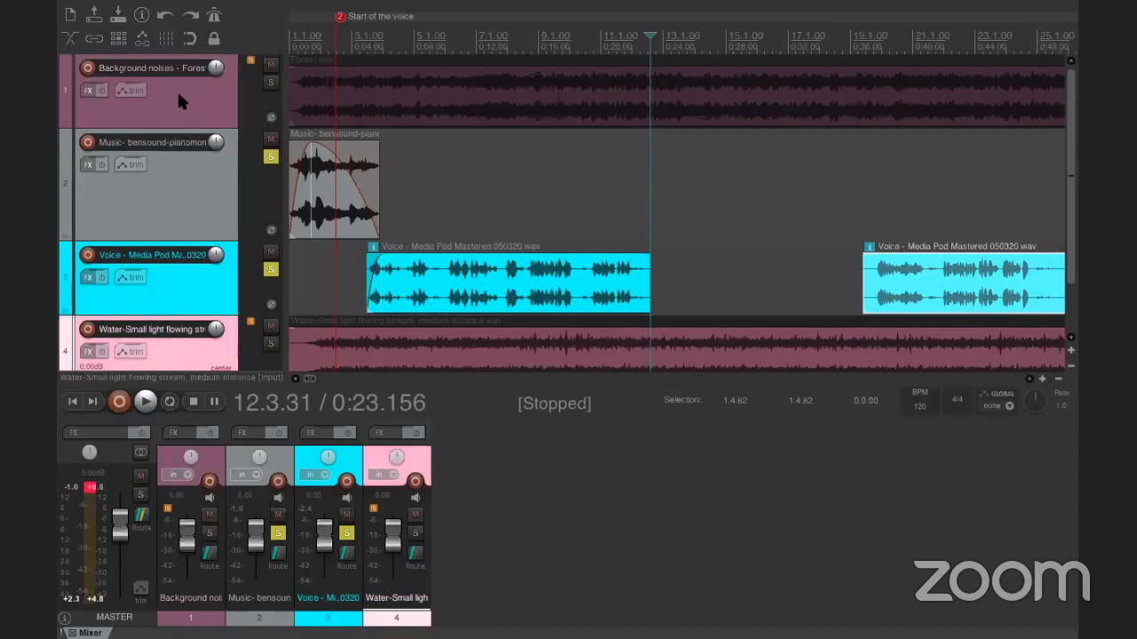
click(177, 88)
click(170, 348)
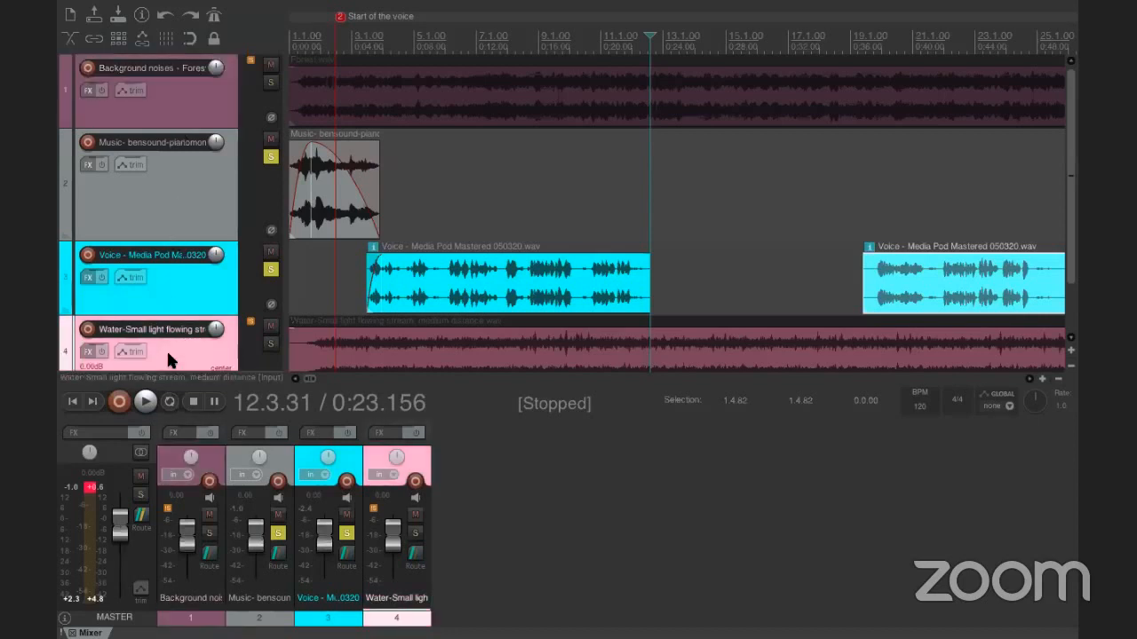
click(175, 108)
click(178, 143)
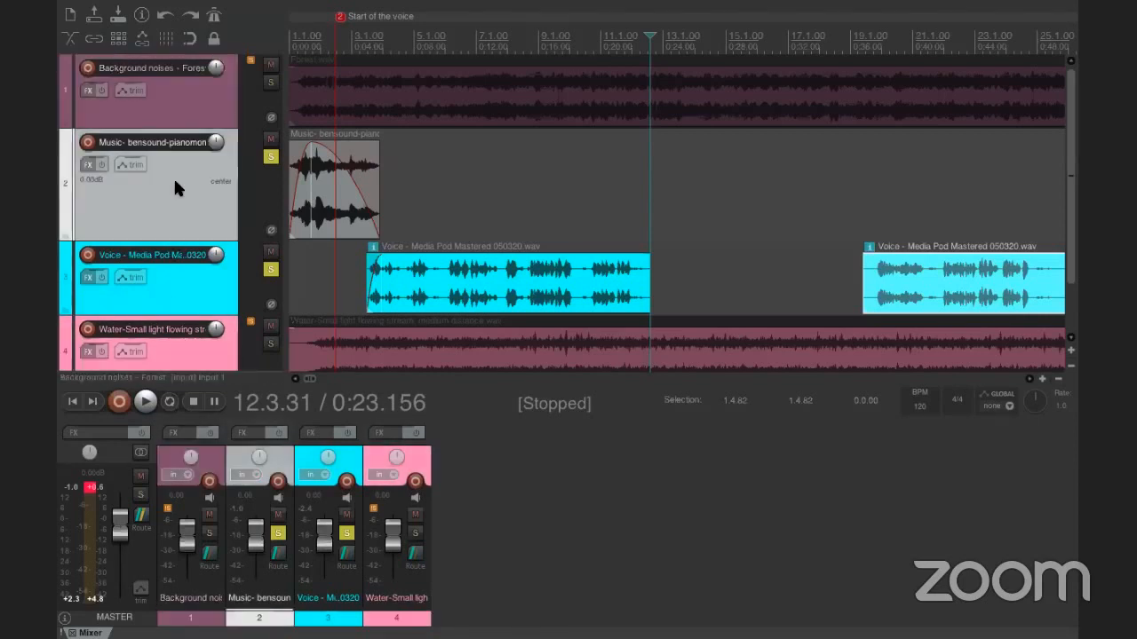
click(169, 293)
click(171, 357)
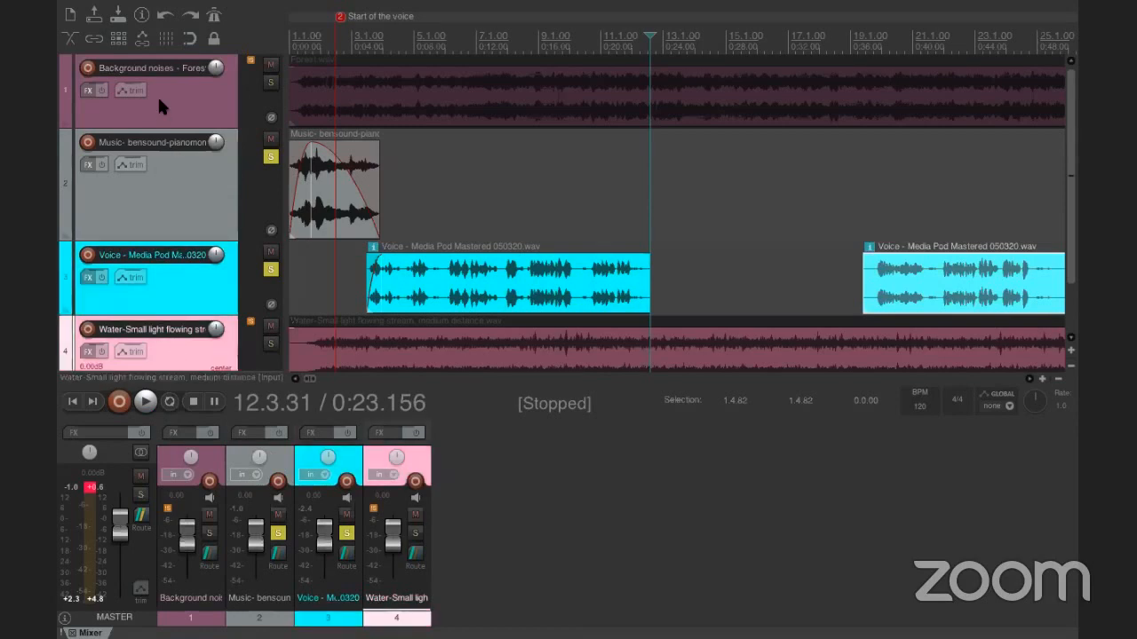
Move the Background noises track below the Voice track, keeping it as a separate track rather than nested inside the Voice track.
click(160, 106)
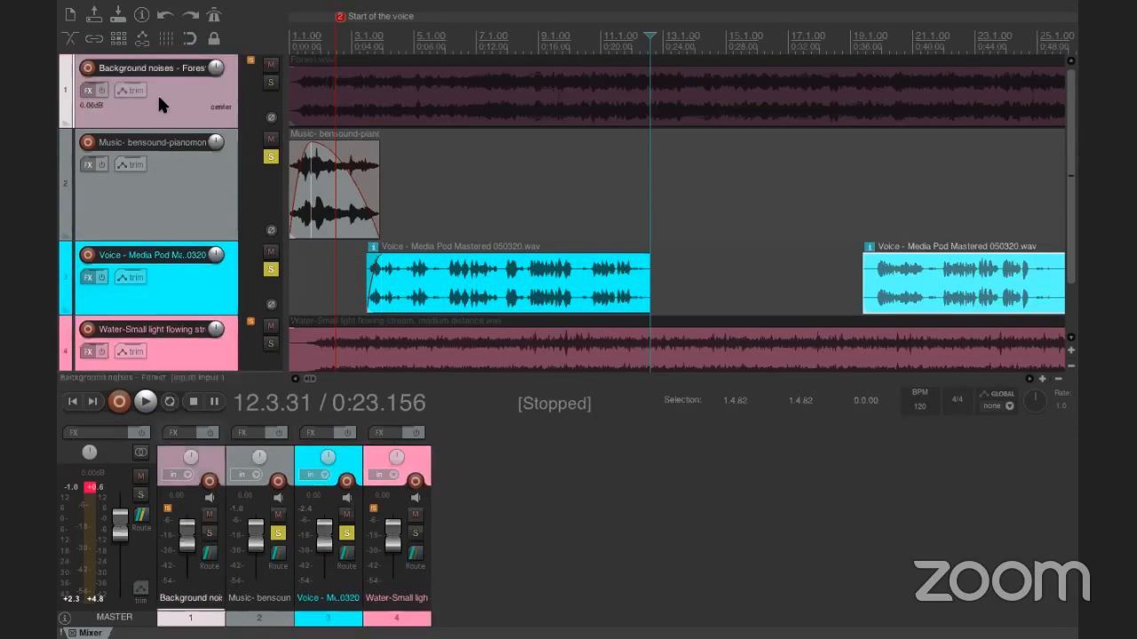
drag(157, 93, 161, 187)
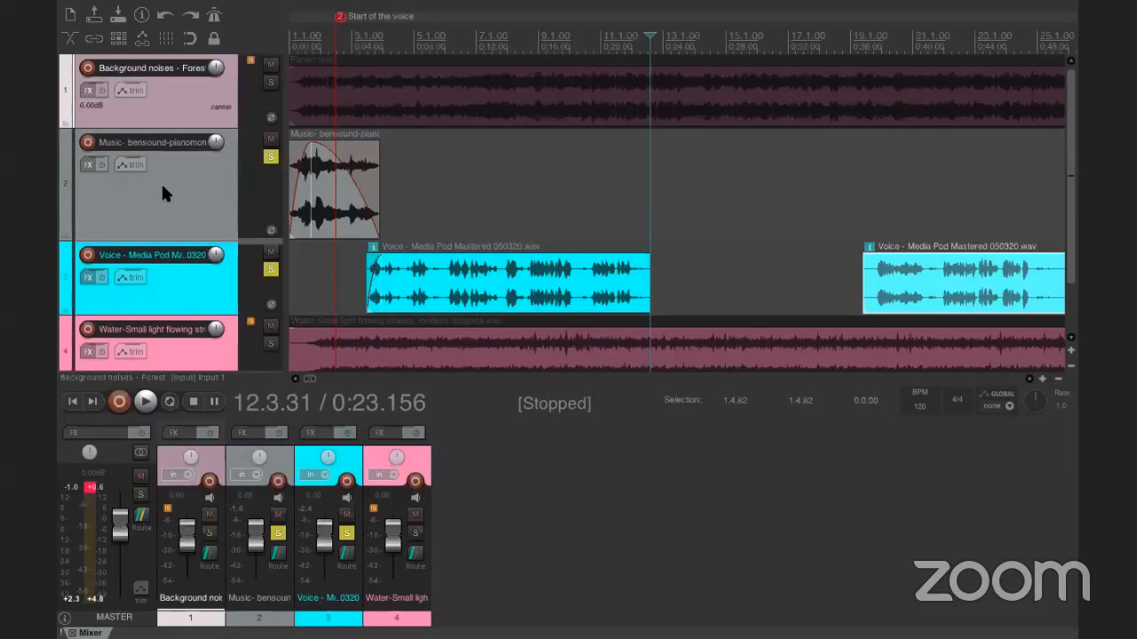
drag(158, 271, 157, 272)
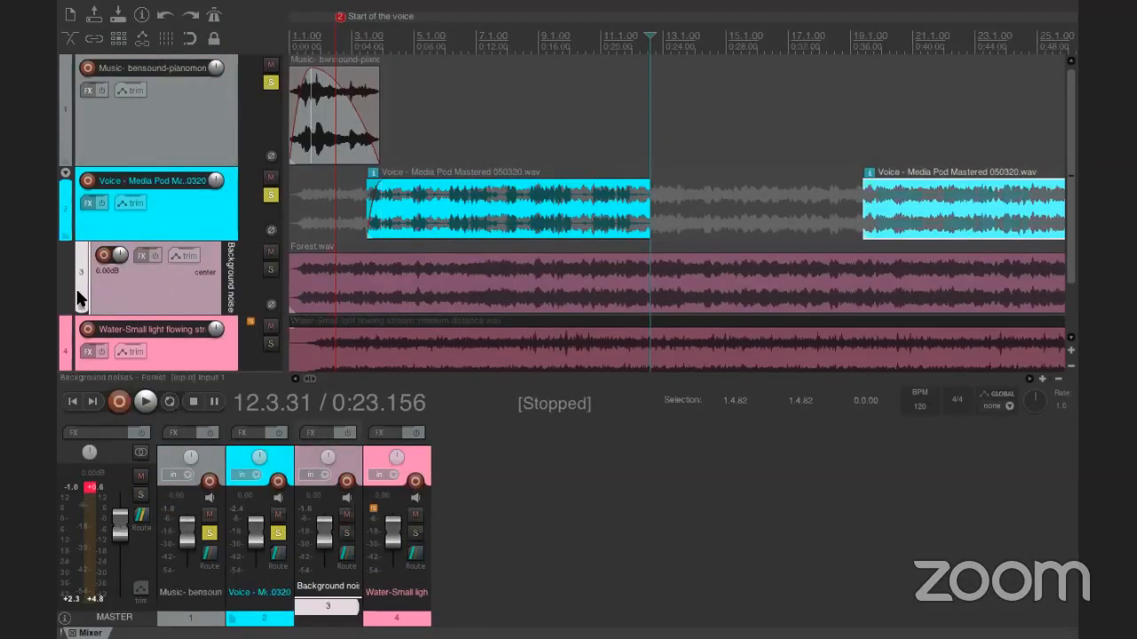
drag(76, 306, 59, 310)
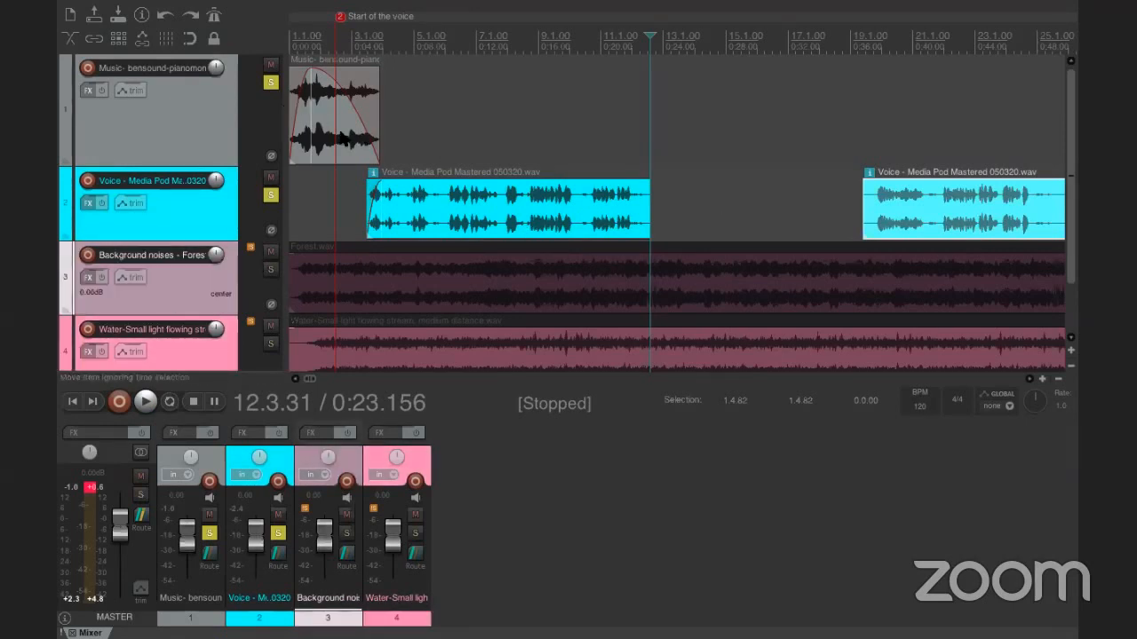
Add a fade-out about 1.5 seconds long to the end of the first voice clip.
click(337, 139)
click(449, 194)
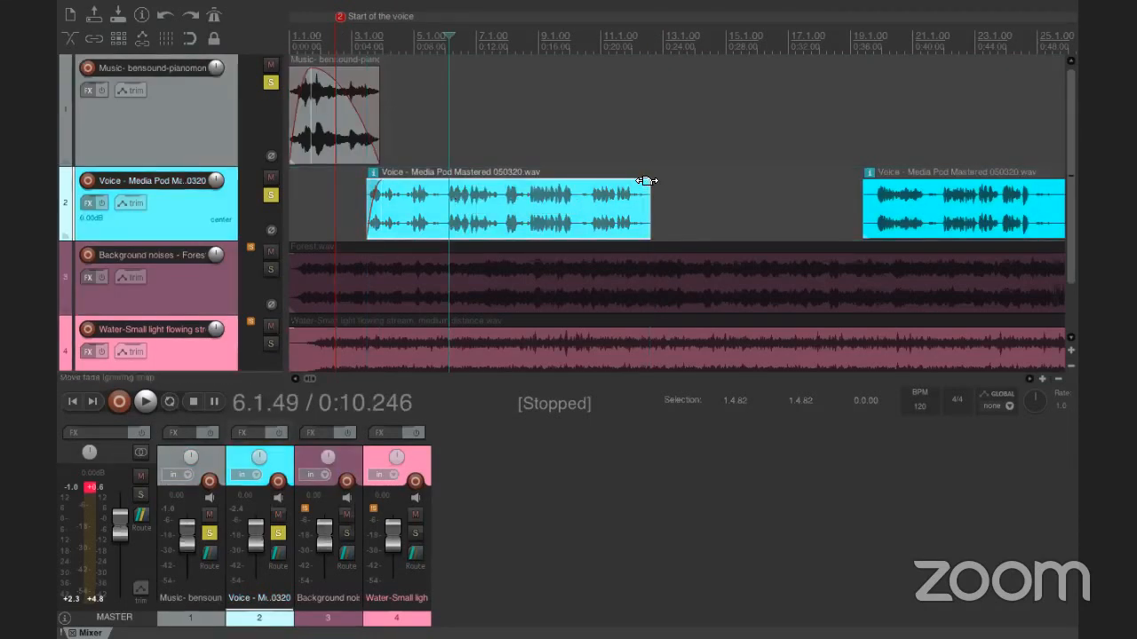
click(707, 297)
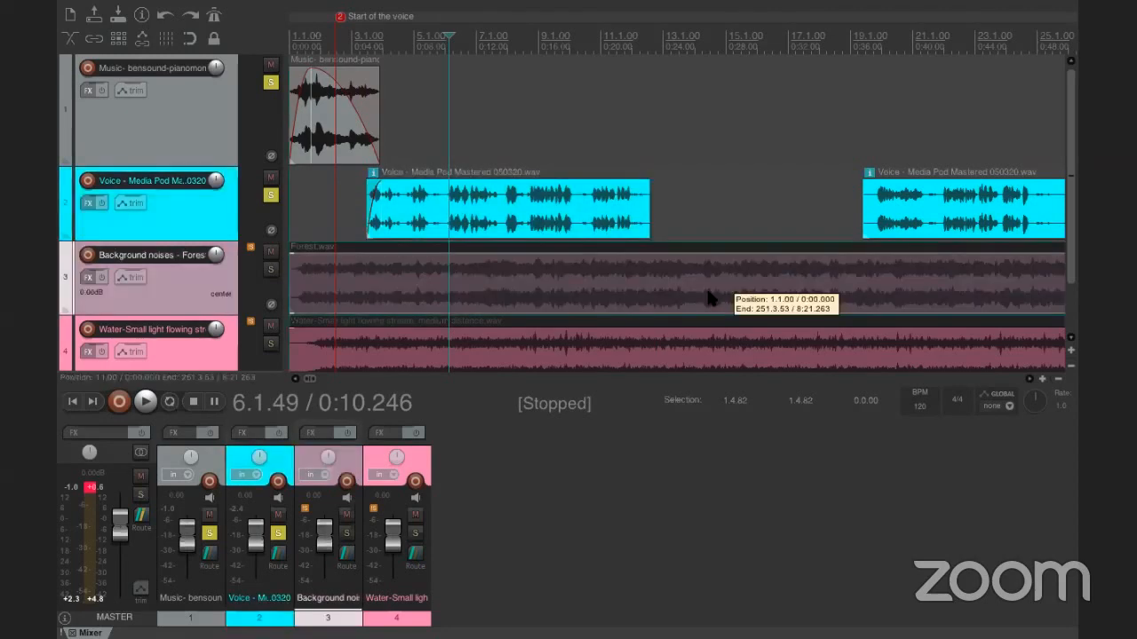
click(891, 202)
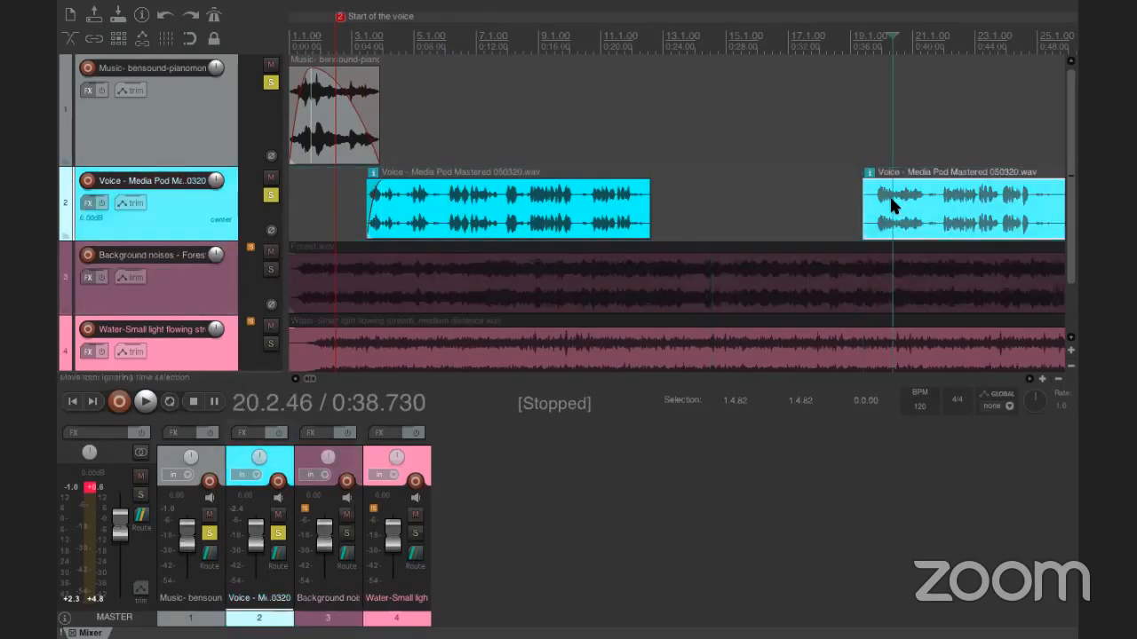
click(485, 227)
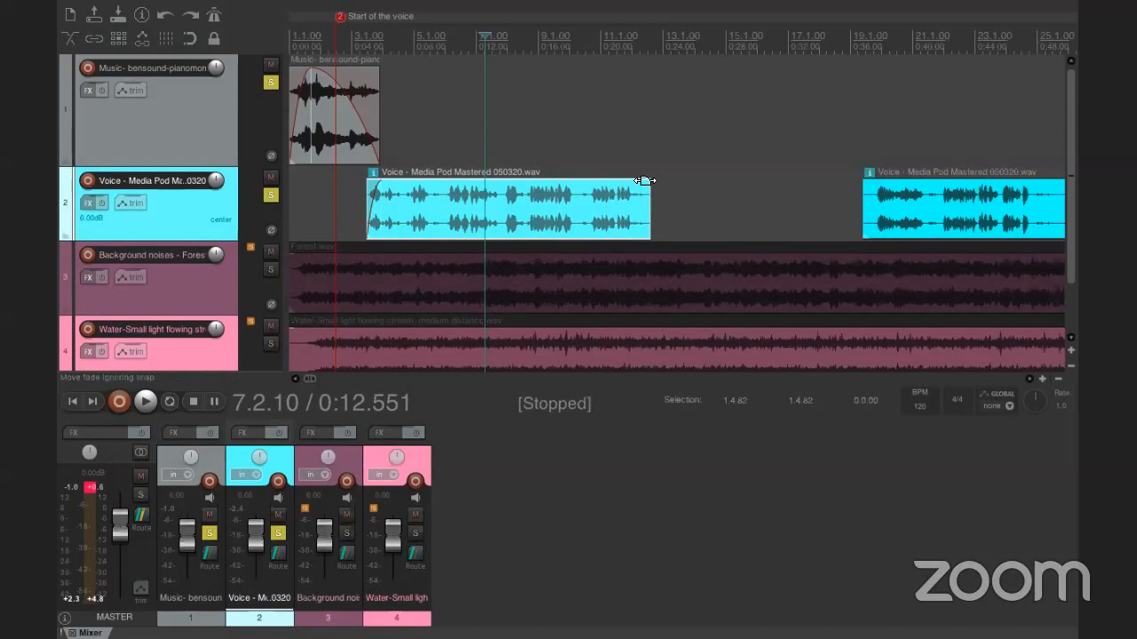
drag(646, 181, 625, 179)
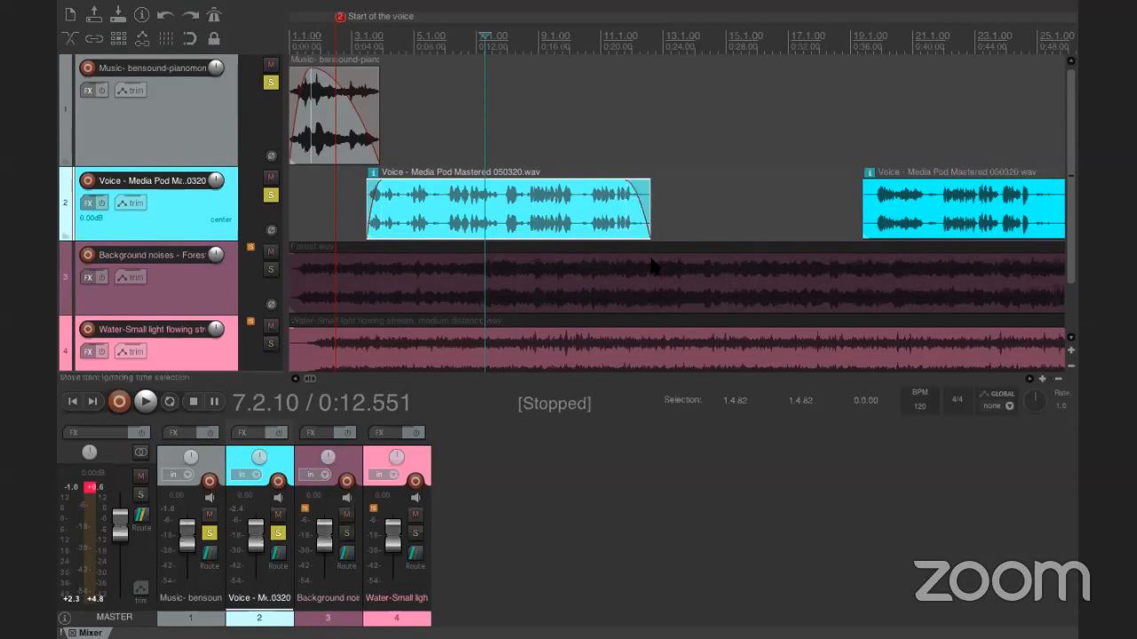
Turn off solo on the Voice and Music tracks and solo the Background noises track instead.
click(205, 281)
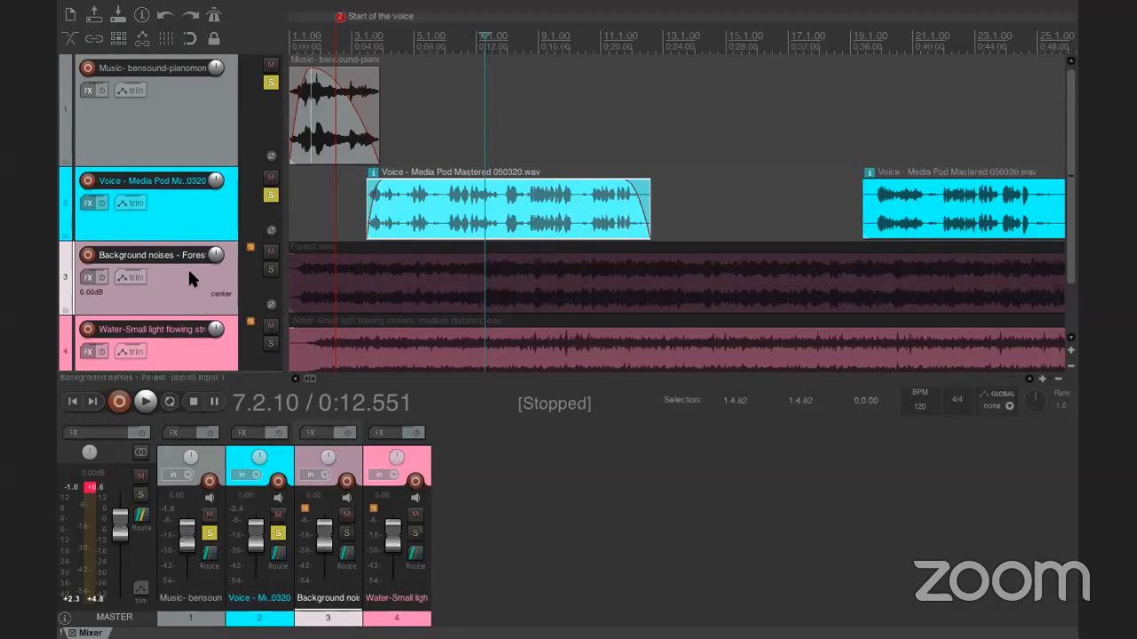
click(655, 258)
click(651, 250)
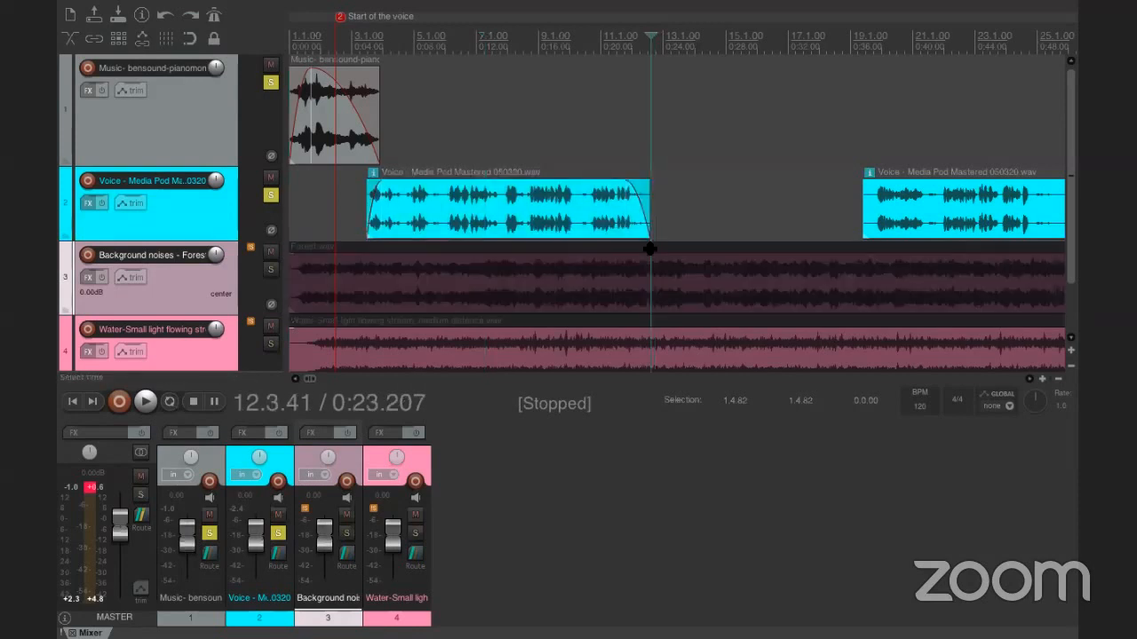
click(270, 196)
click(271, 82)
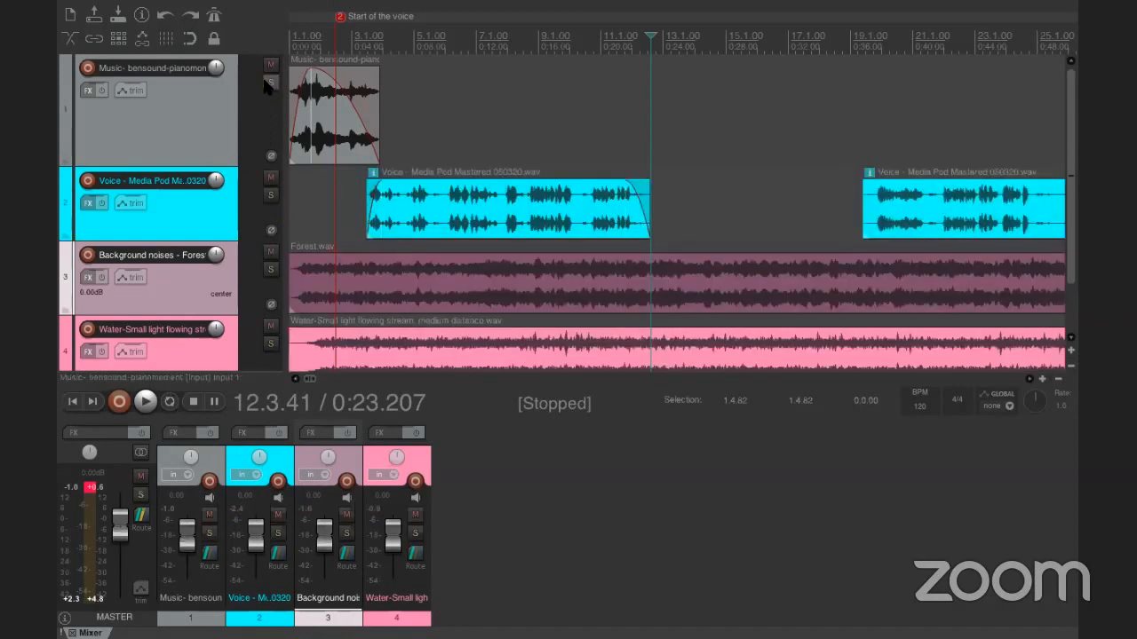
click(271, 270)
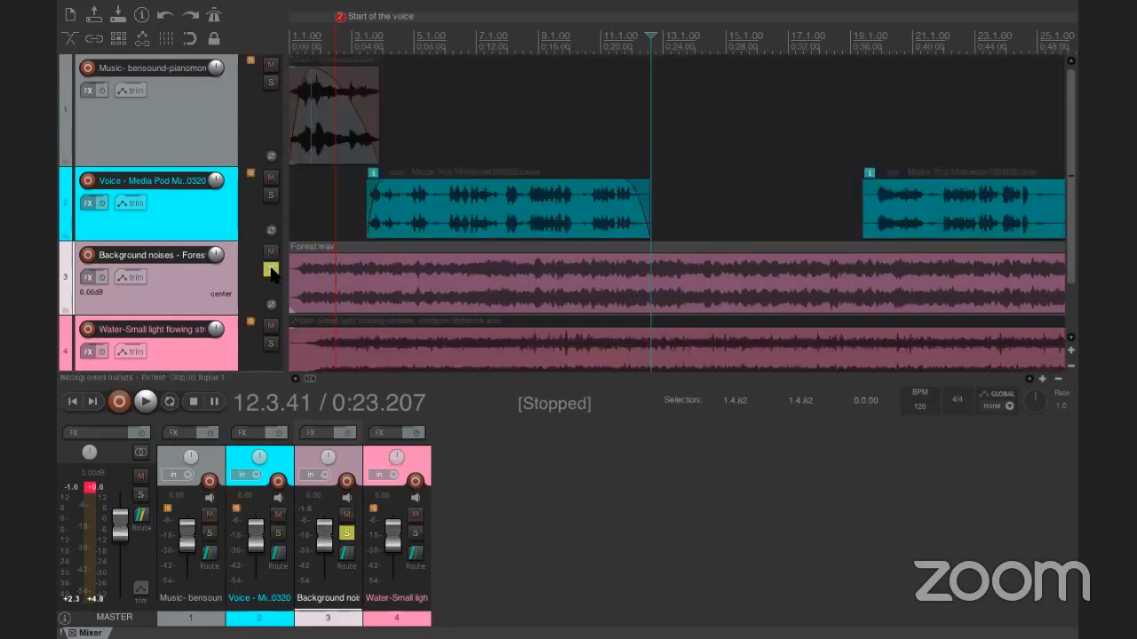
Play the forest recording from 0:23.156, where the first voice clip ends, and stop after listening to several seconds.
click(651, 250)
click(648, 247)
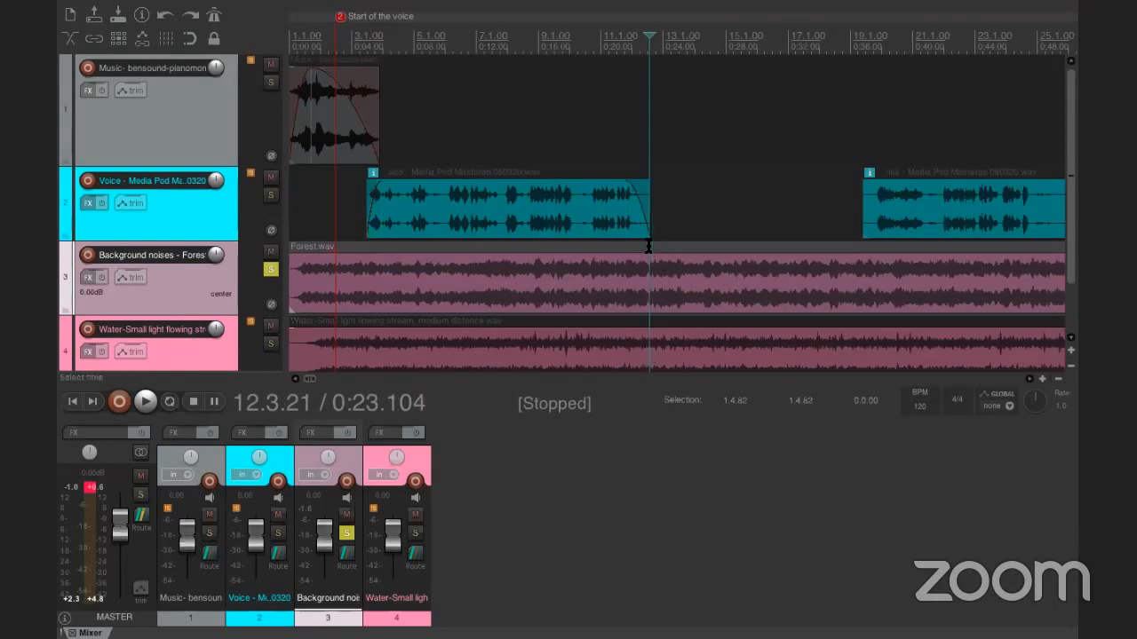
click(648, 248)
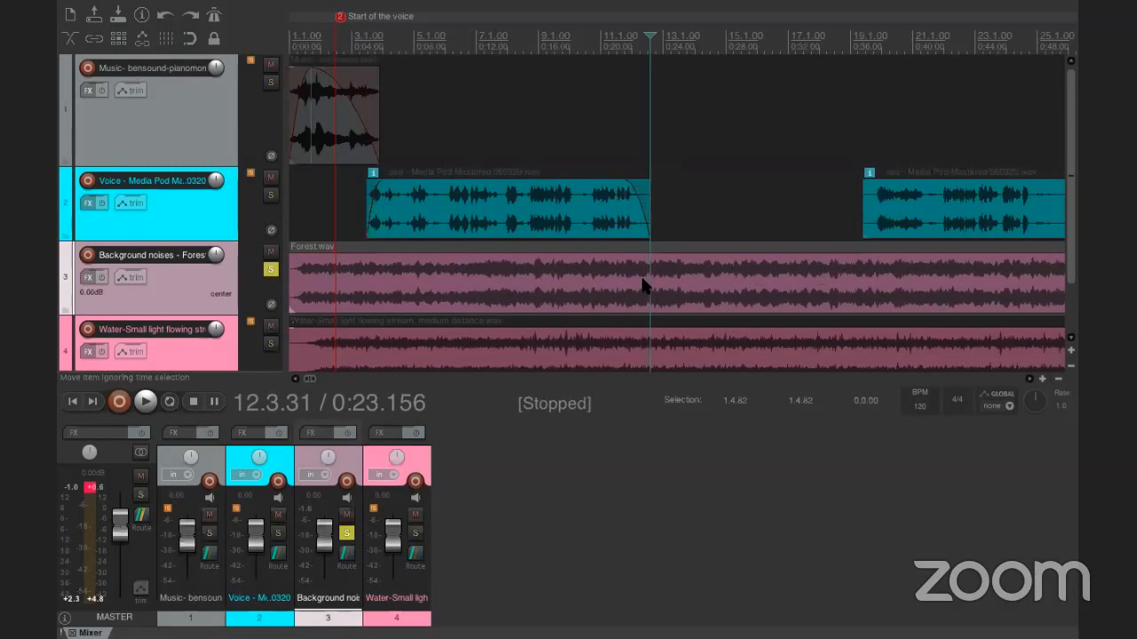
click(146, 402)
key(XF86AudioRaiseVolume)
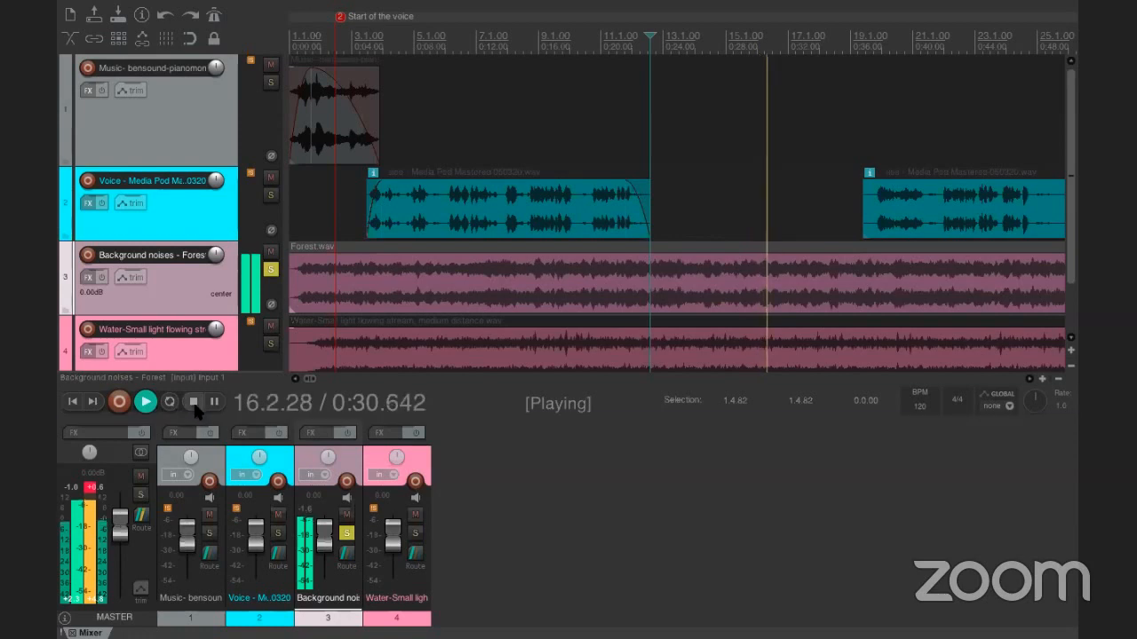
key(space)
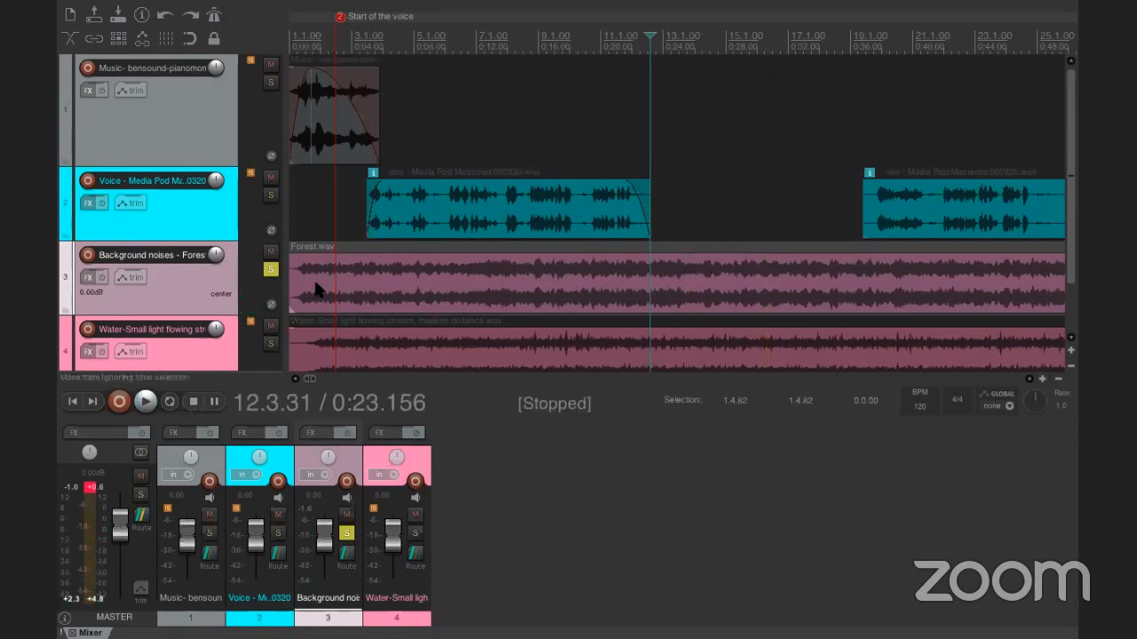
Try to split the background items at 0:24.027, just after the first voice clip, with no item selected.
right_click(650, 265)
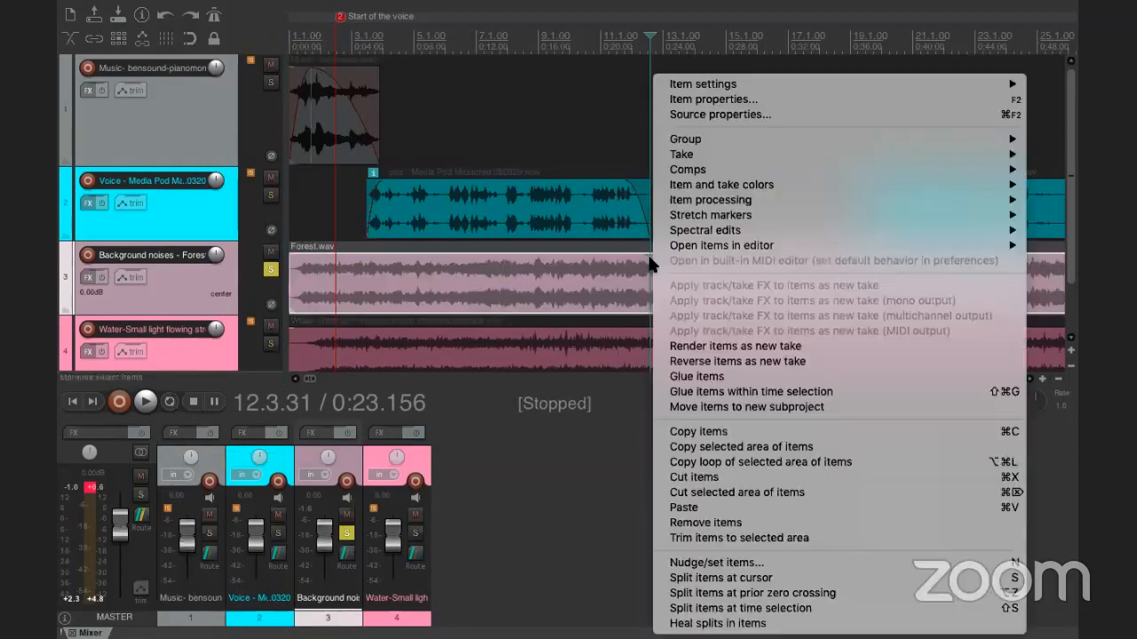
click(665, 274)
click(658, 250)
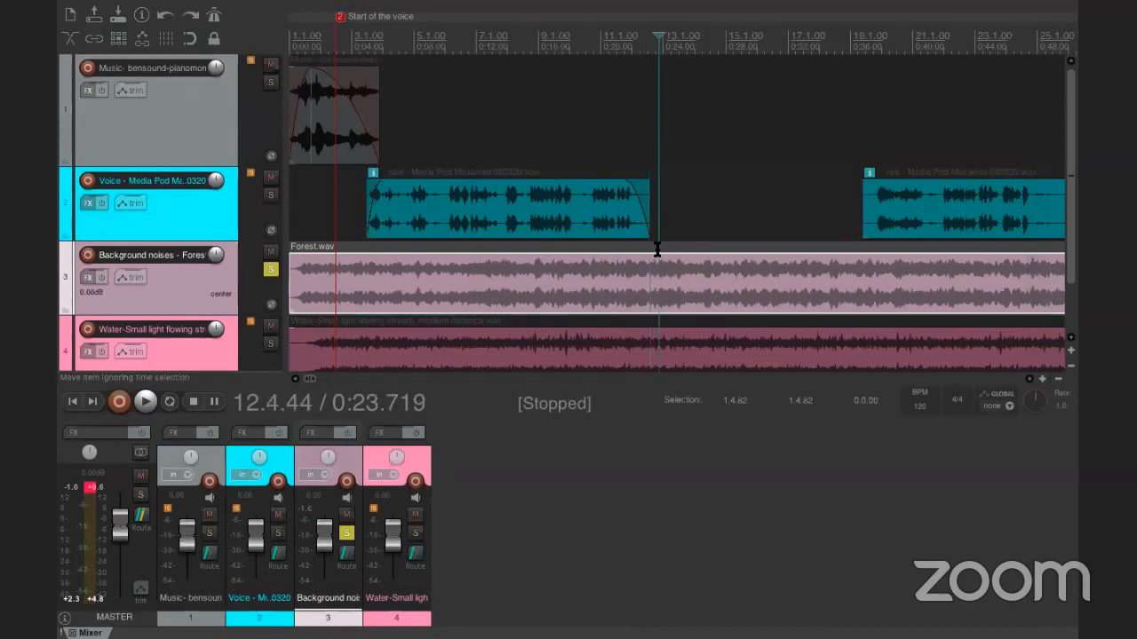
click(670, 216)
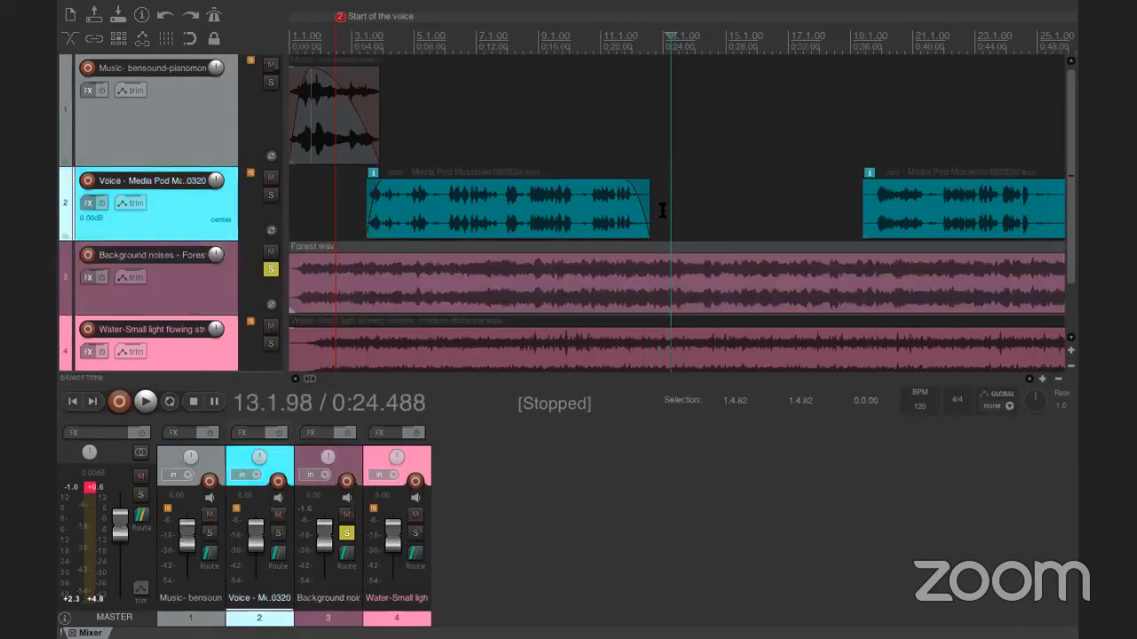
click(665, 216)
right_click(665, 216)
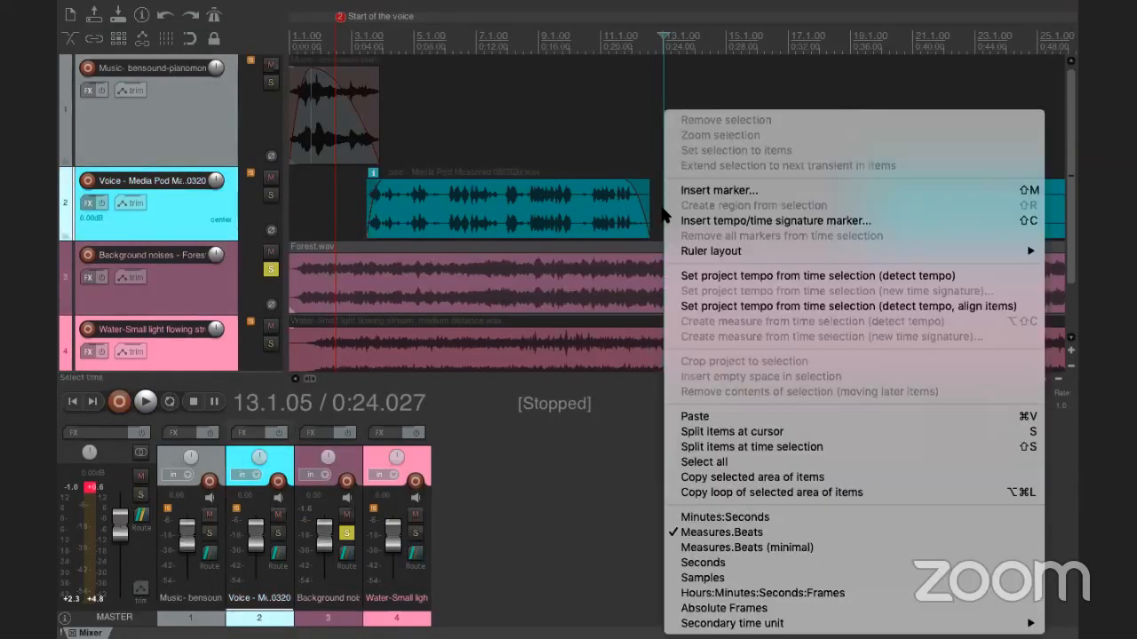
click(704, 432)
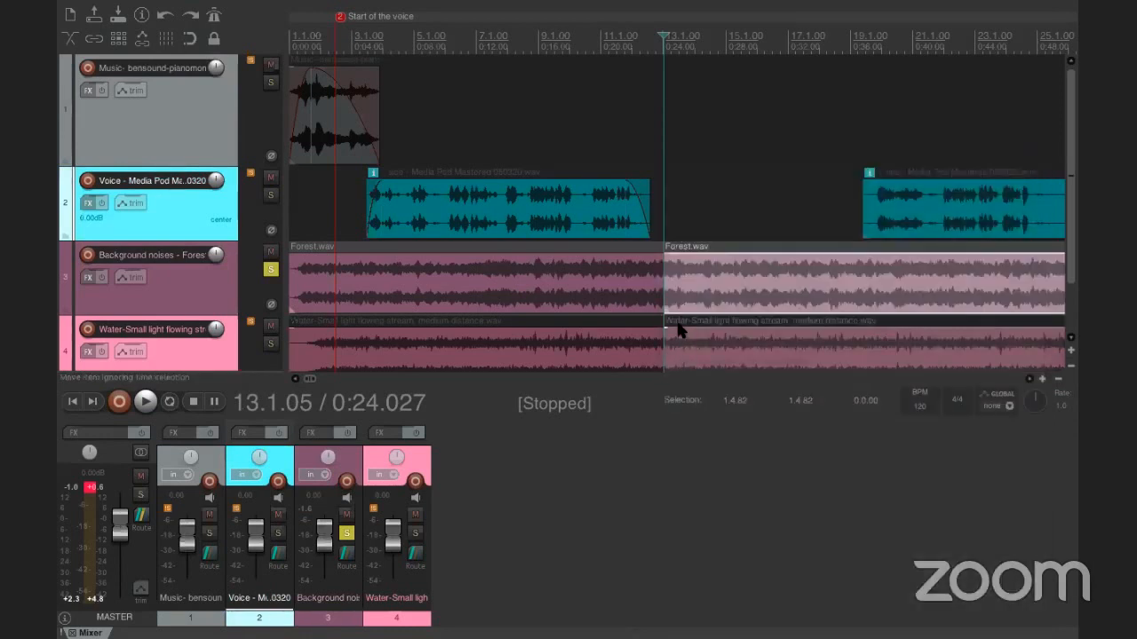
Undo the split that cut both the forest and the water clips.
click(690, 300)
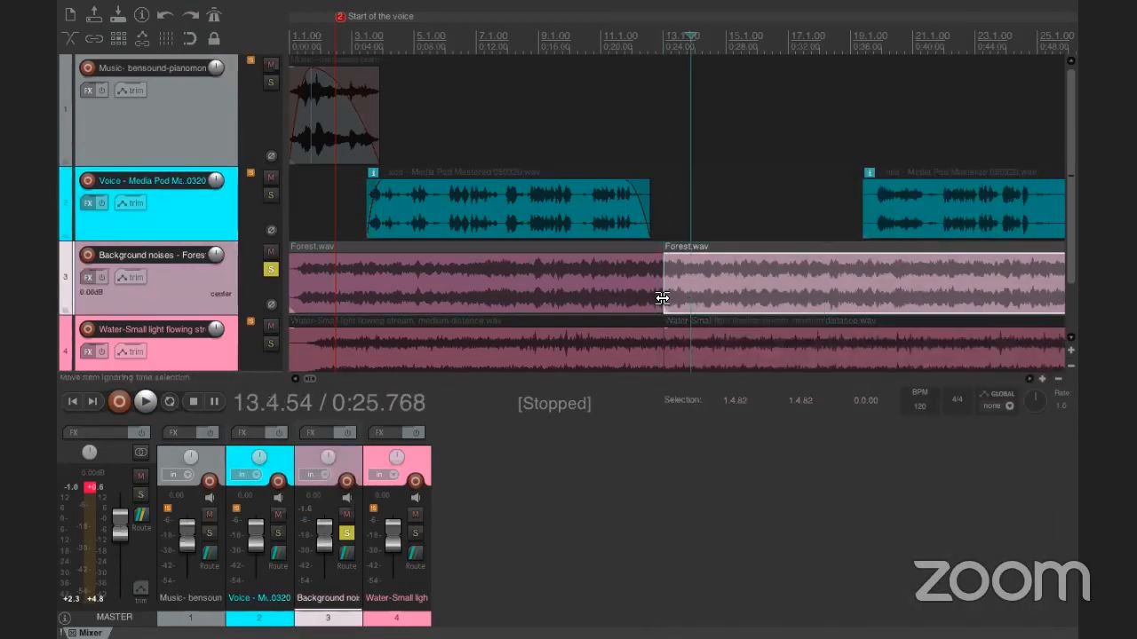
click(662, 299)
click(662, 298)
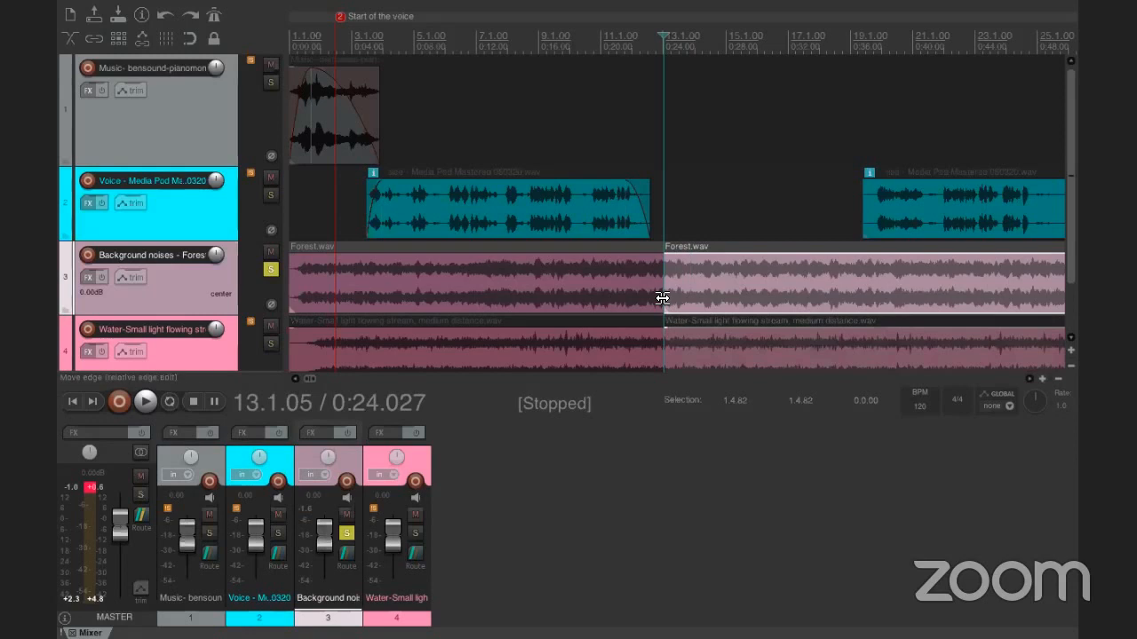
key(ctrl+z)
key(ctrl+z)
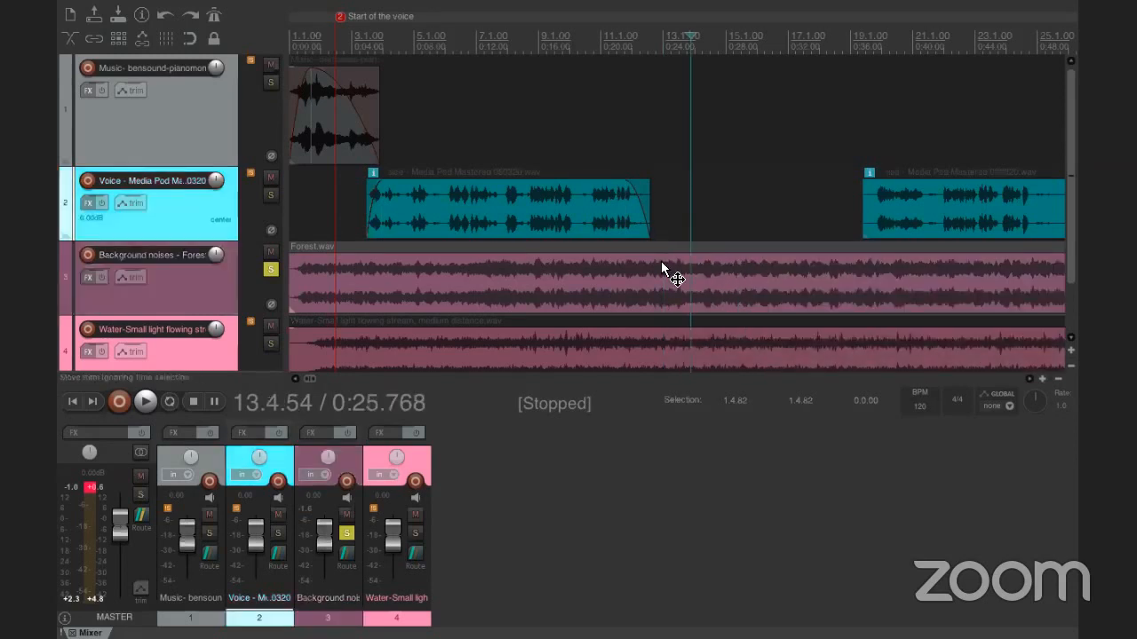
Split only the Forest clip at 0:23.975 and remove the part after the split.
click(660, 279)
right_click(661, 275)
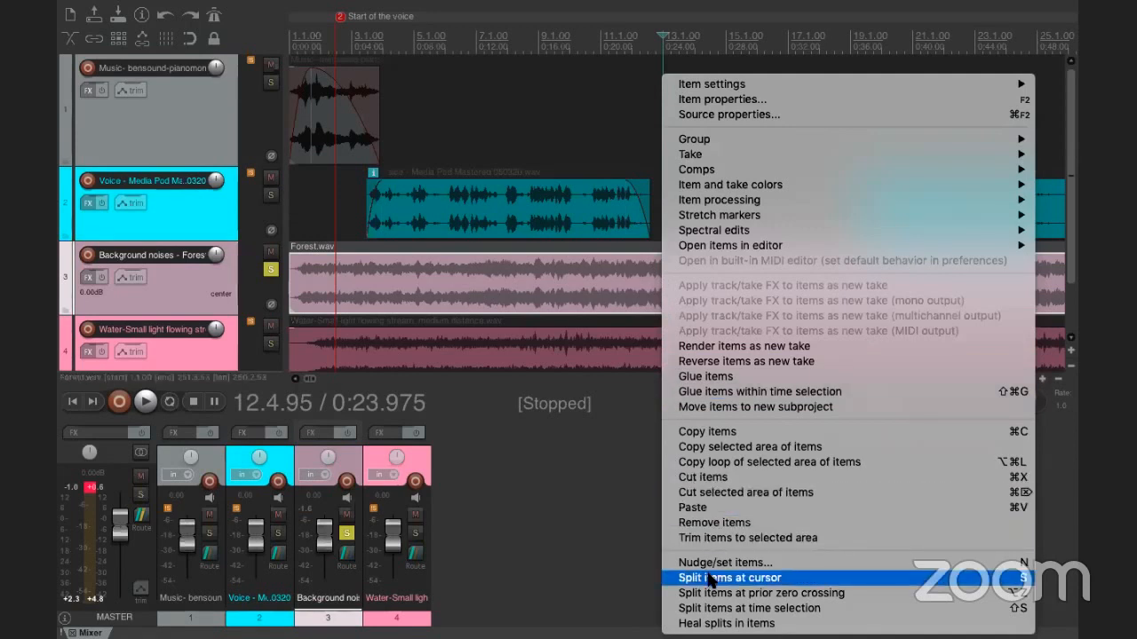
click(710, 578)
drag(702, 290, 790, 286)
click(659, 300)
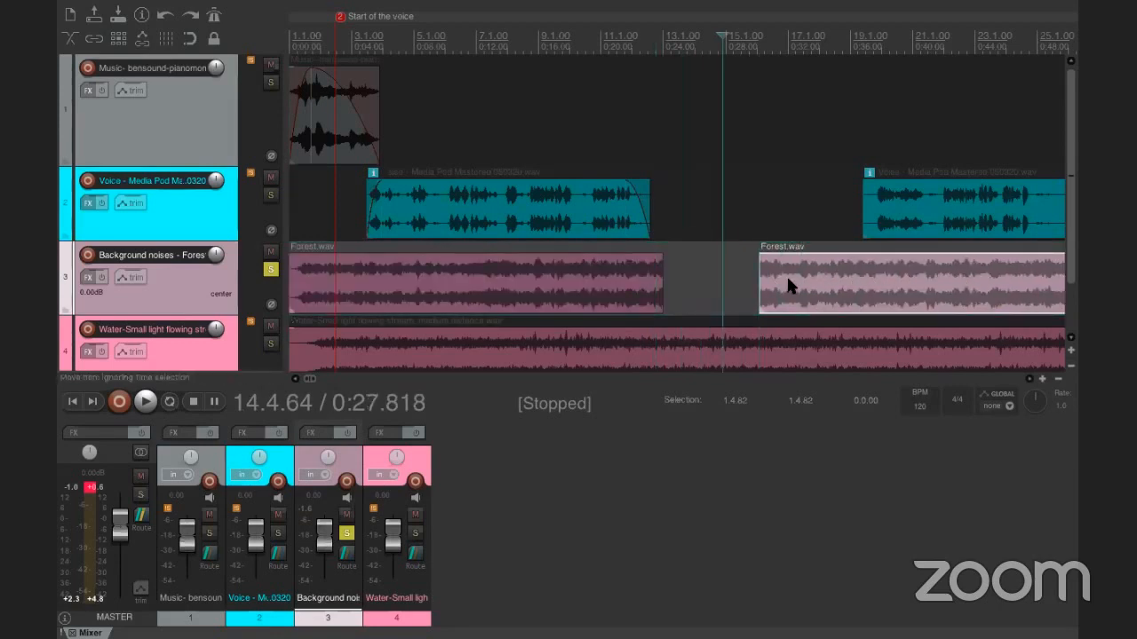
right_click(789, 285)
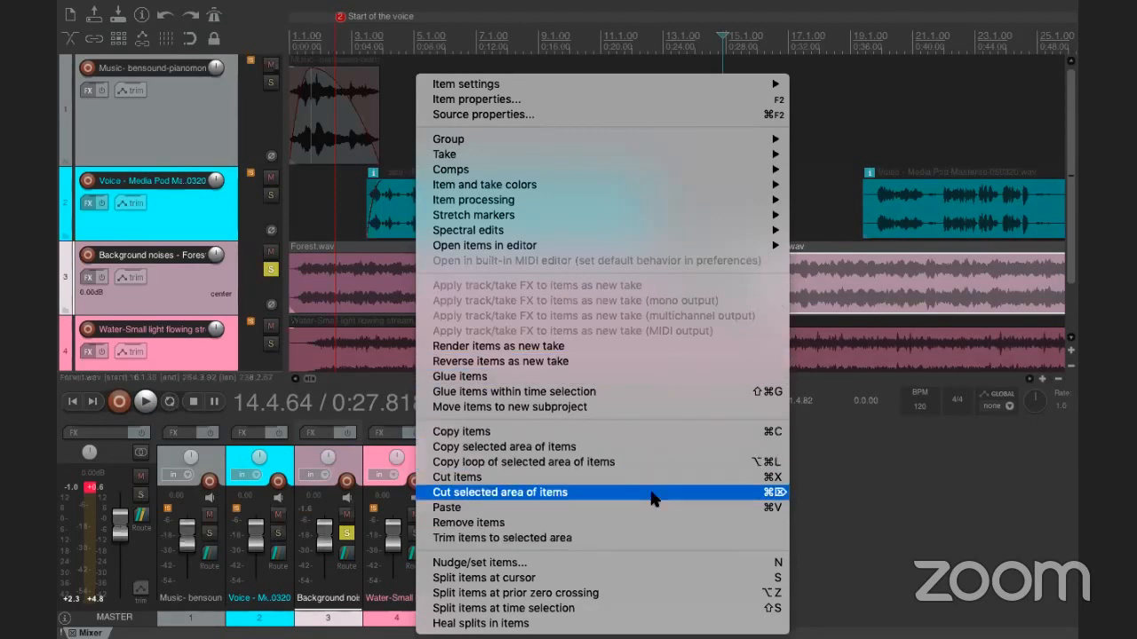
click(649, 525)
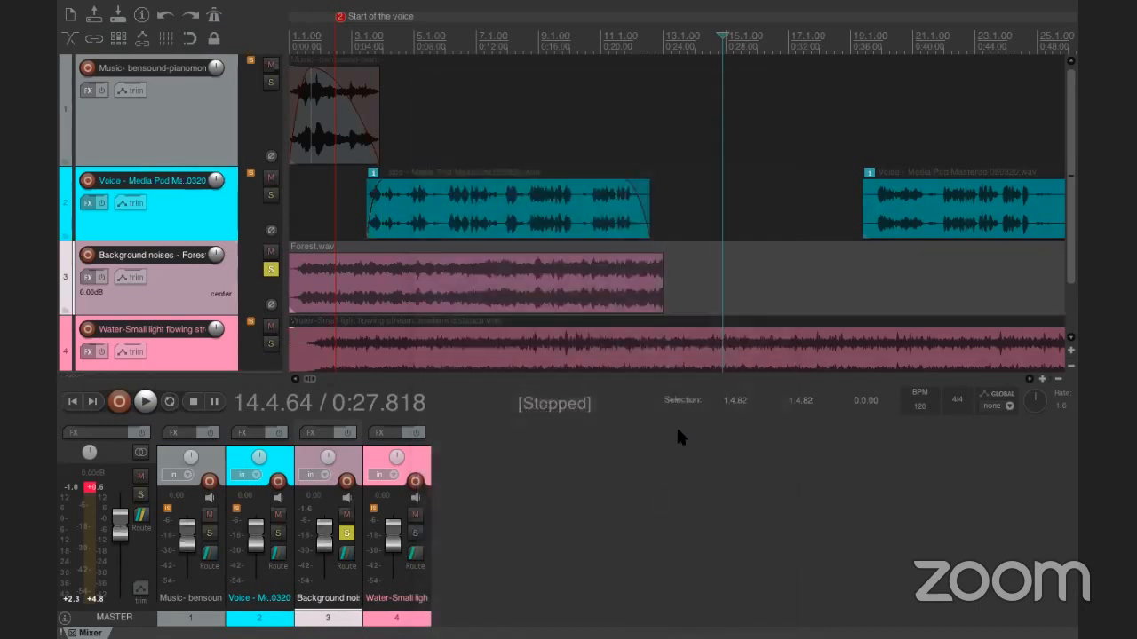
Move the remaining Forest clip to start at about 0:17.8 so that it spans the gap between the two voice clips.
click(348, 280)
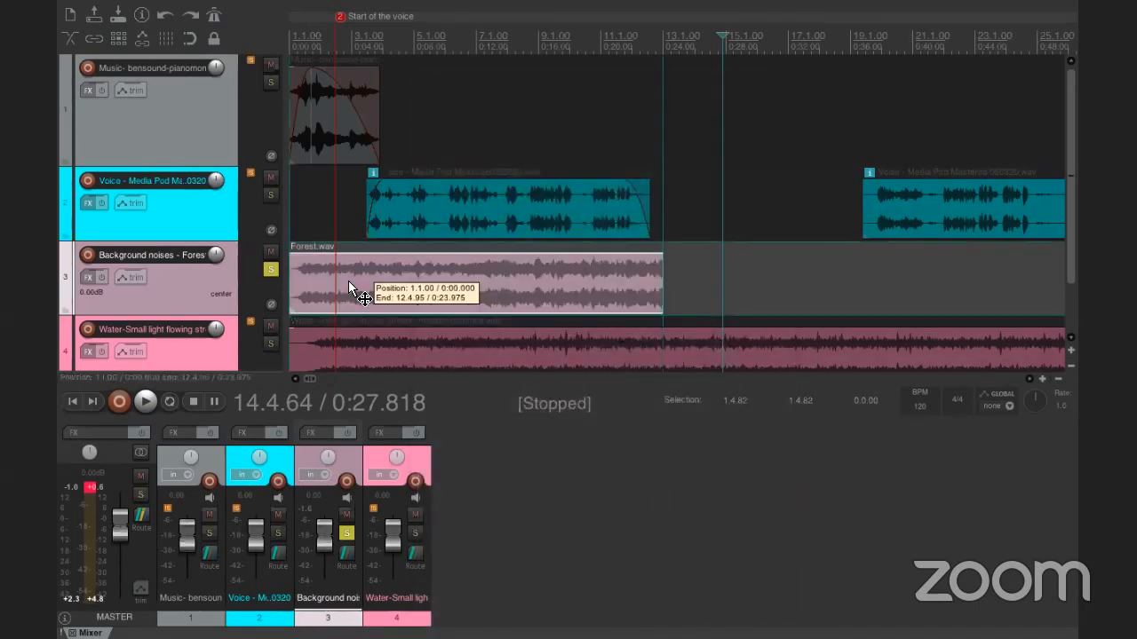
drag(303, 277, 591, 286)
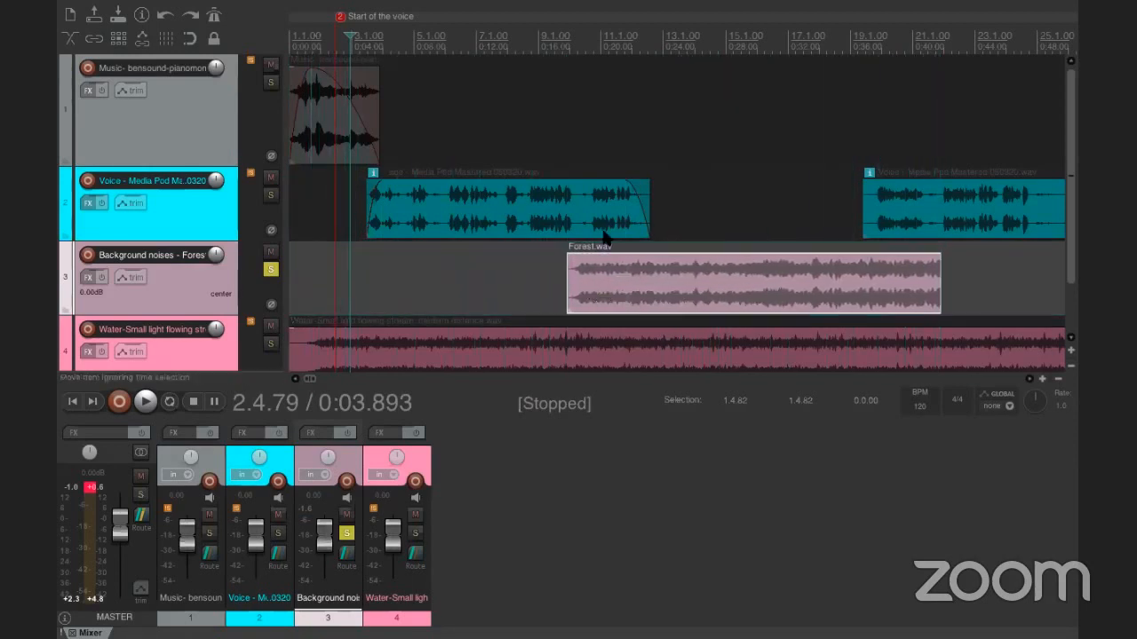
click(651, 203)
click(863, 195)
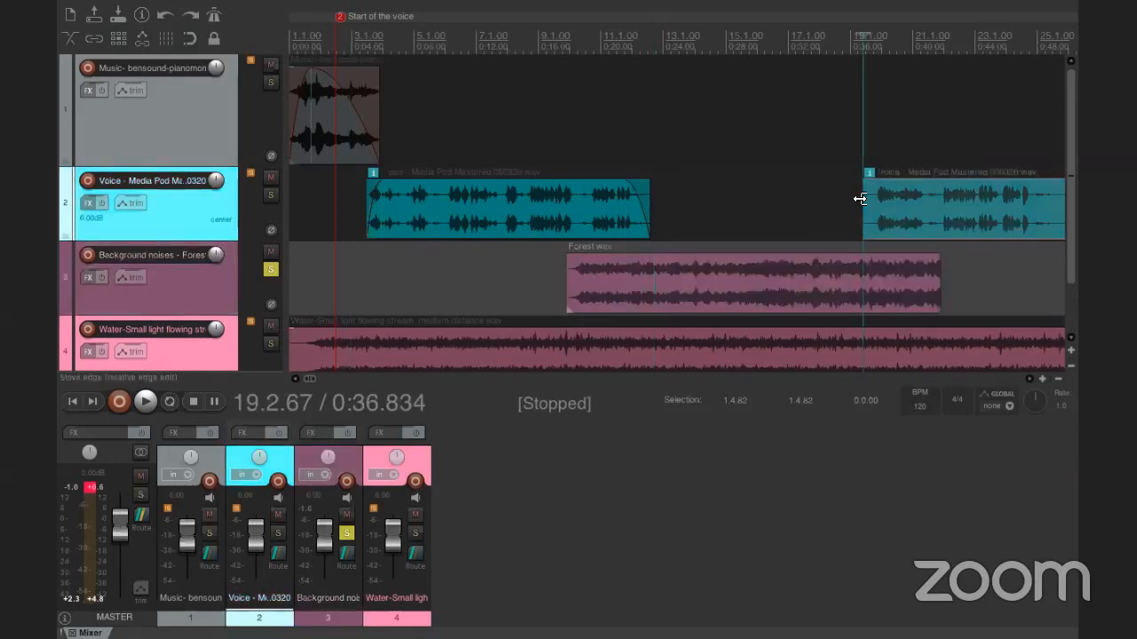
click(691, 204)
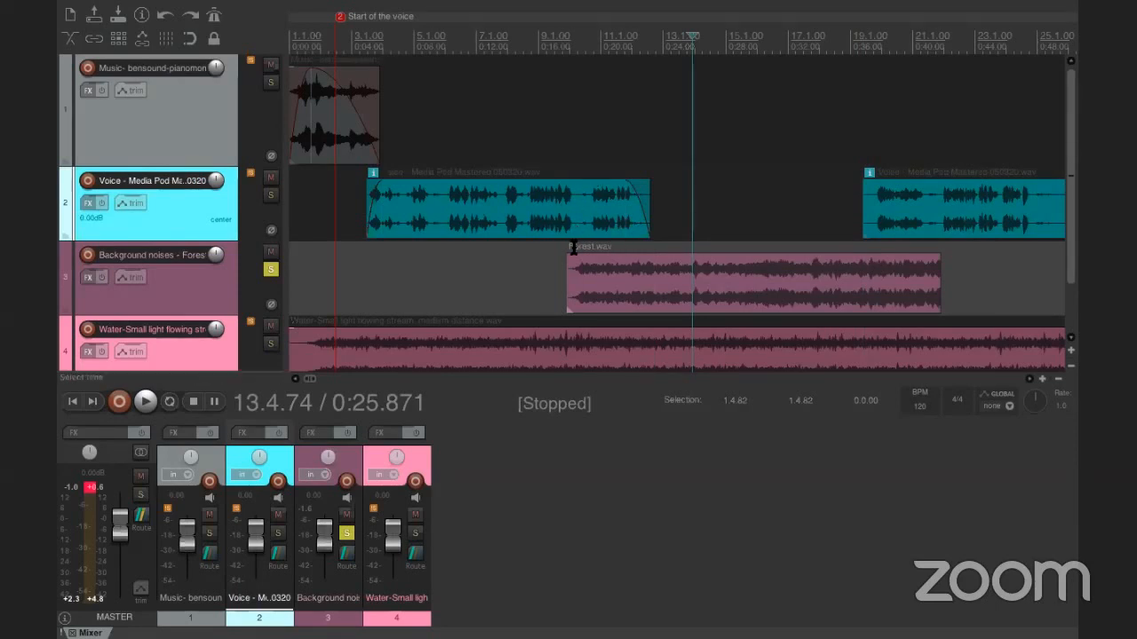
click(565, 144)
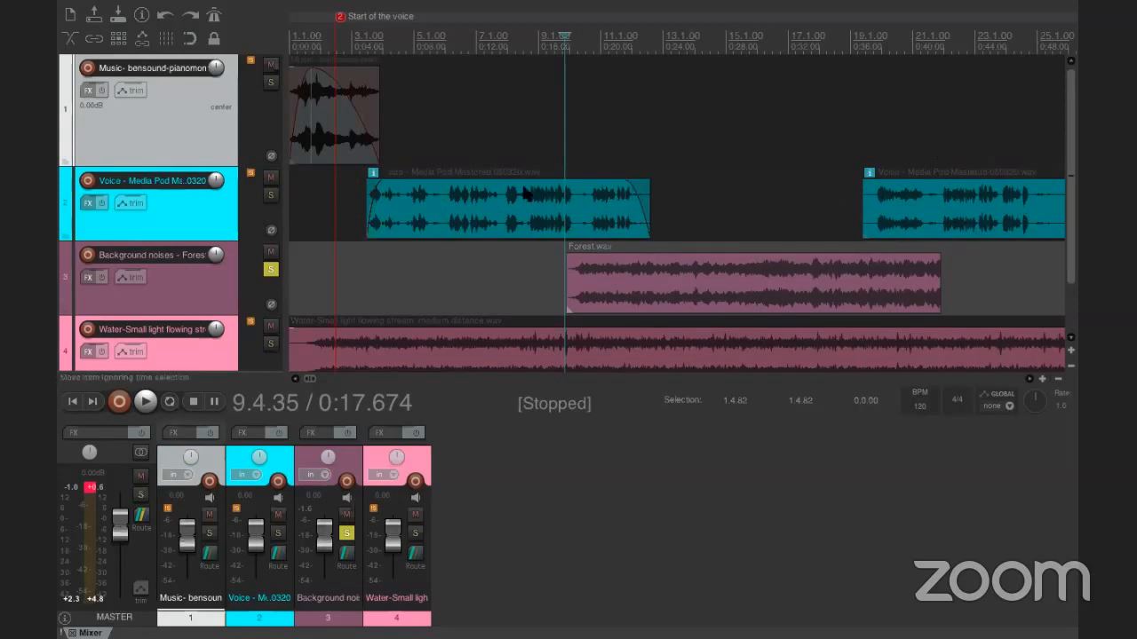
click(312, 185)
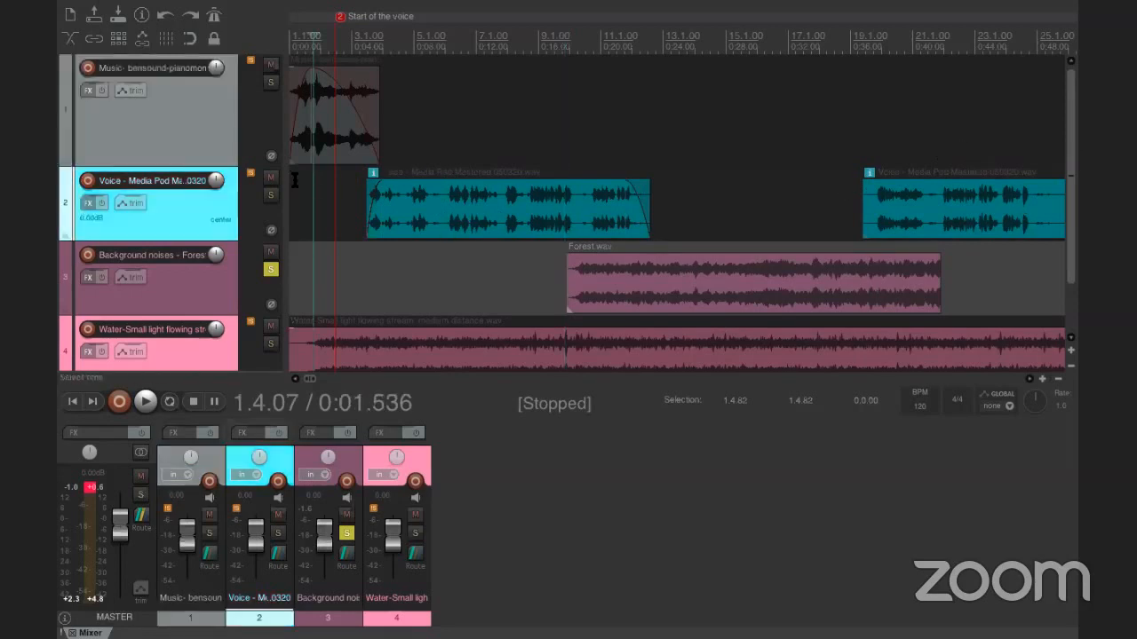
click(293, 180)
click(463, 161)
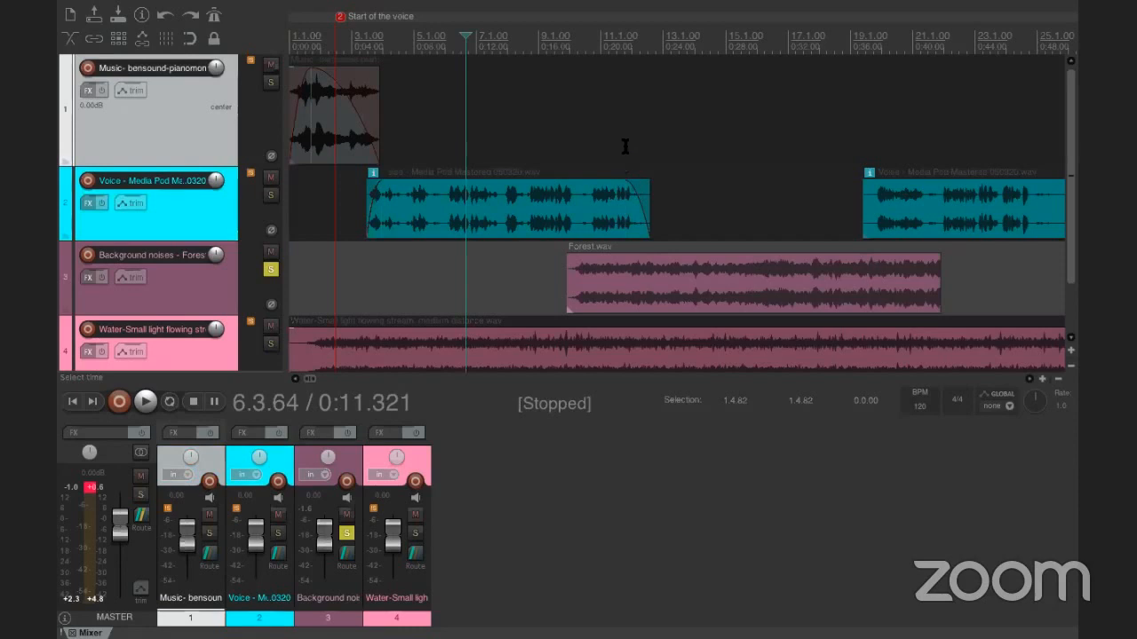
click(577, 152)
click(587, 209)
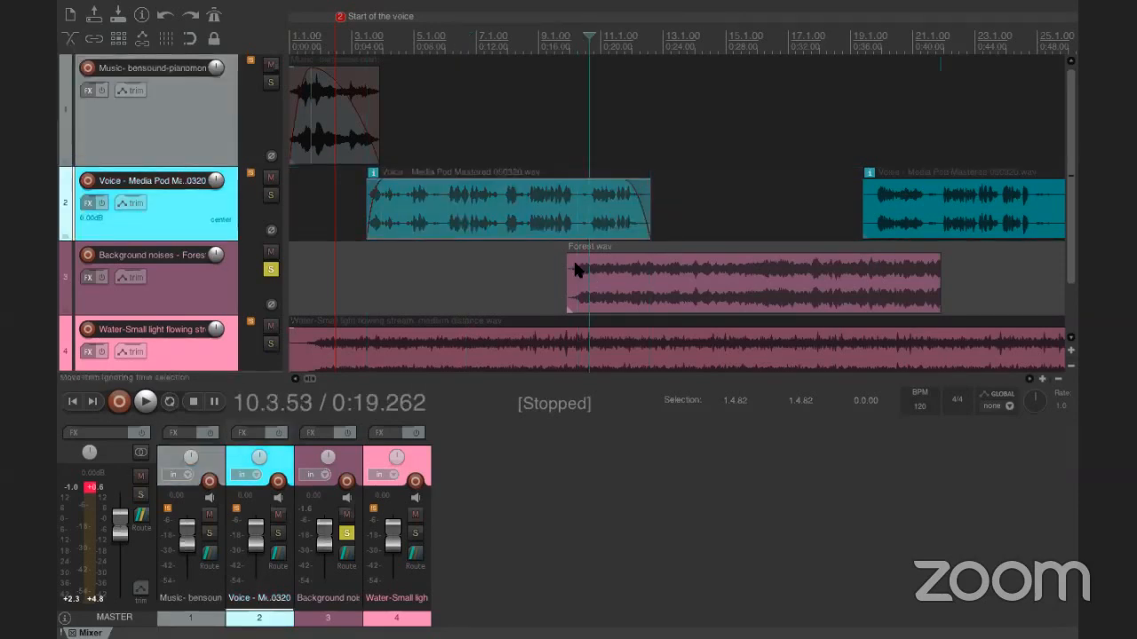
click(576, 270)
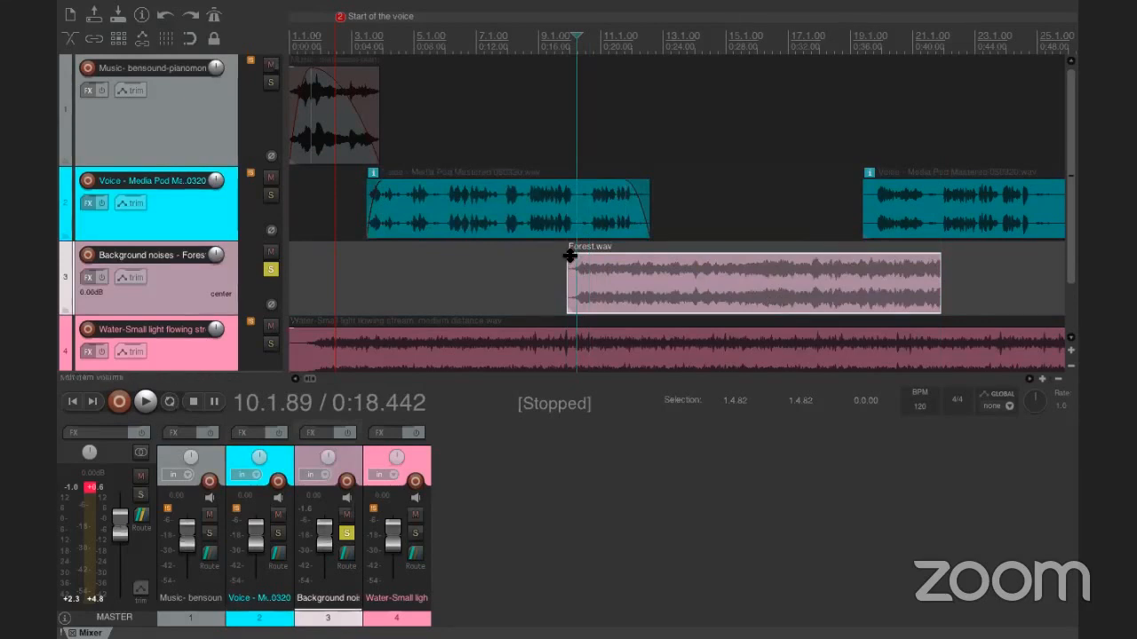
Try to split the background items at 0:23.104, at the end of the first voice clip, with no item selected.
click(652, 241)
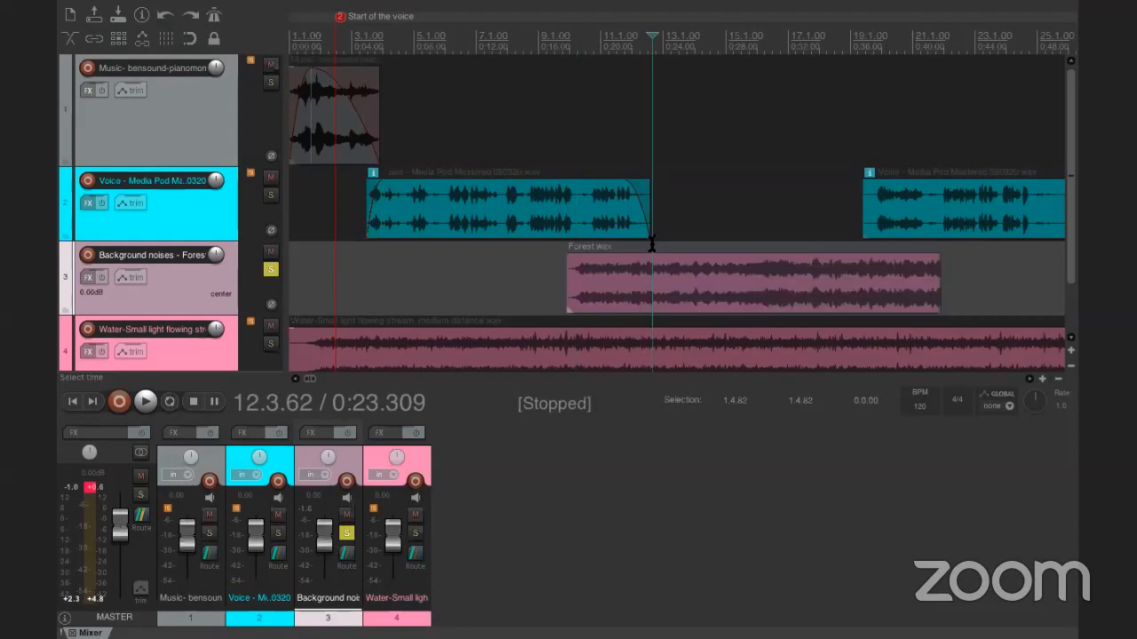
click(649, 240)
right_click(651, 255)
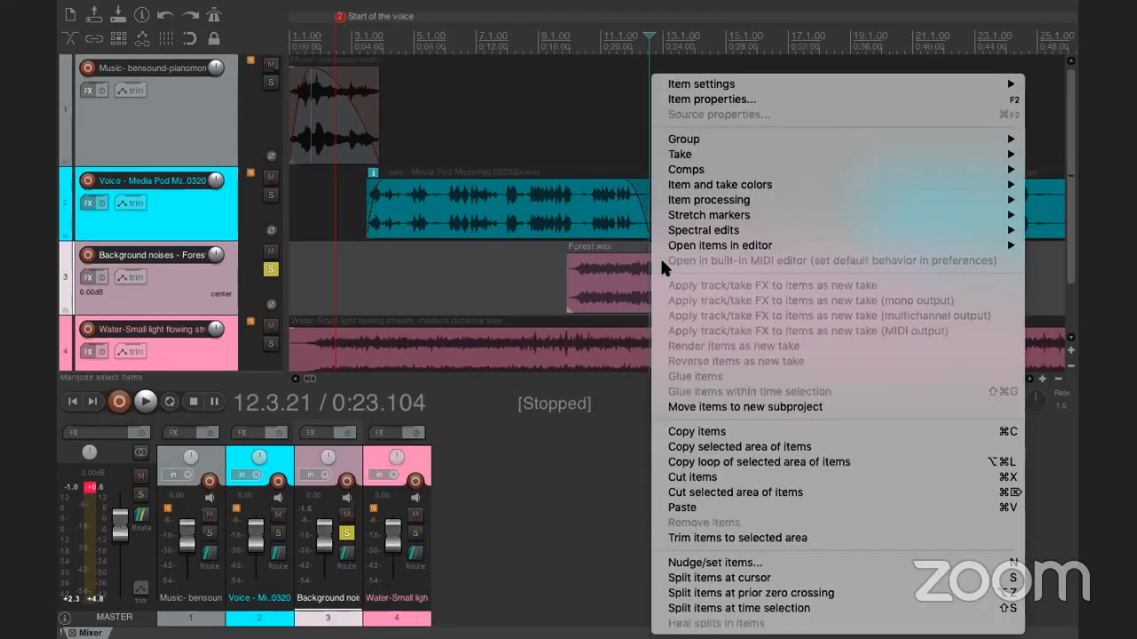
click(643, 257)
right_click(648, 248)
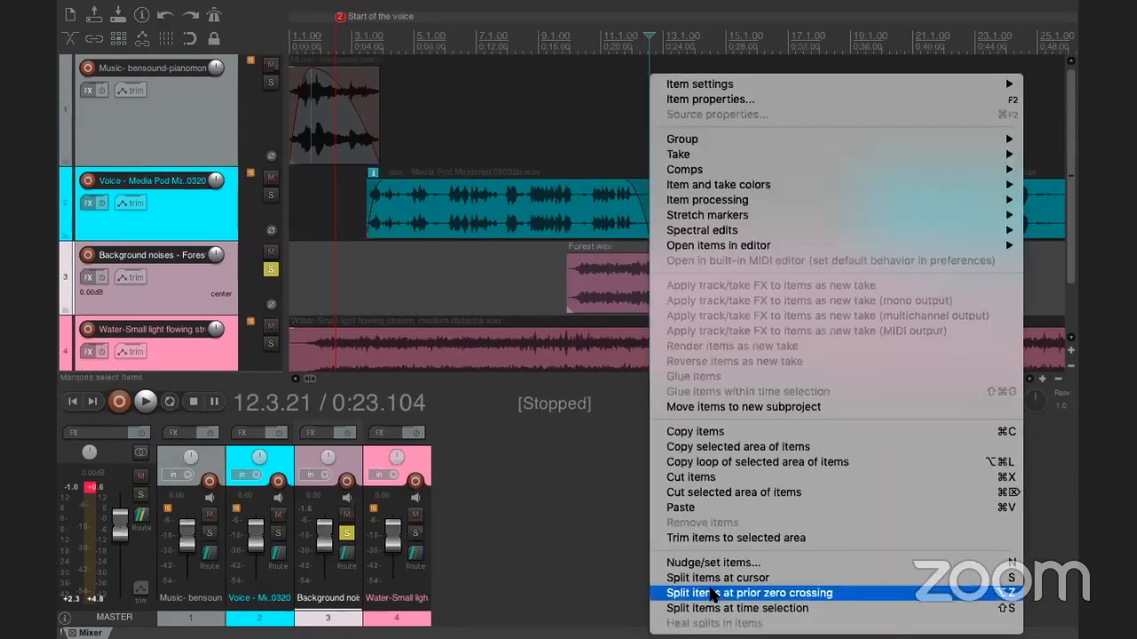
click(710, 577)
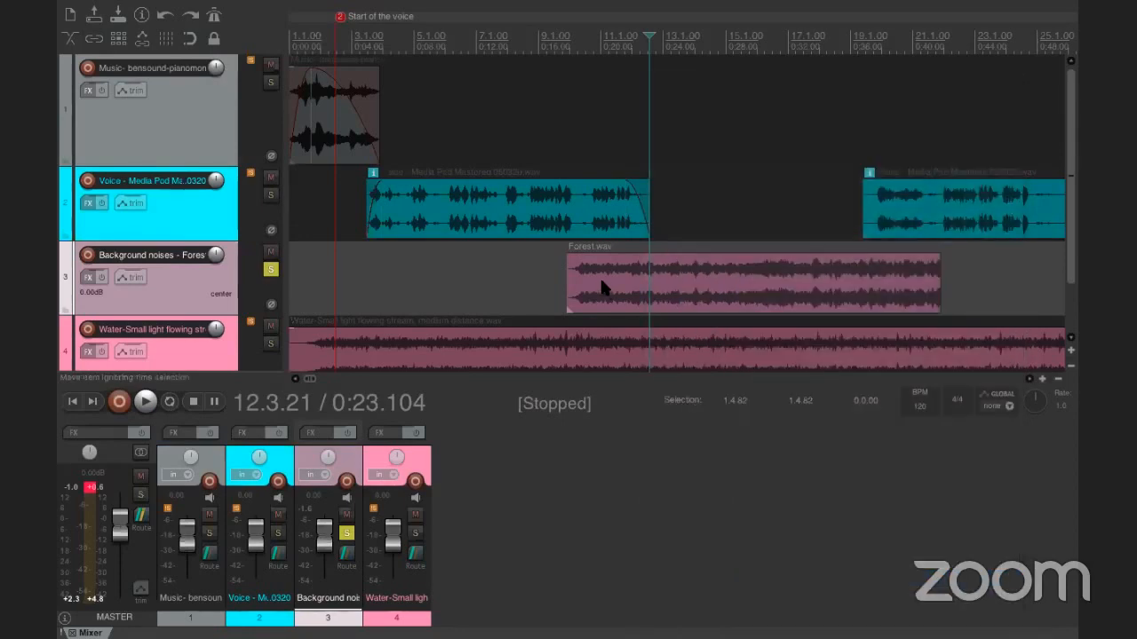
Remove the part of the Forest clip that lies before the split.
click(656, 273)
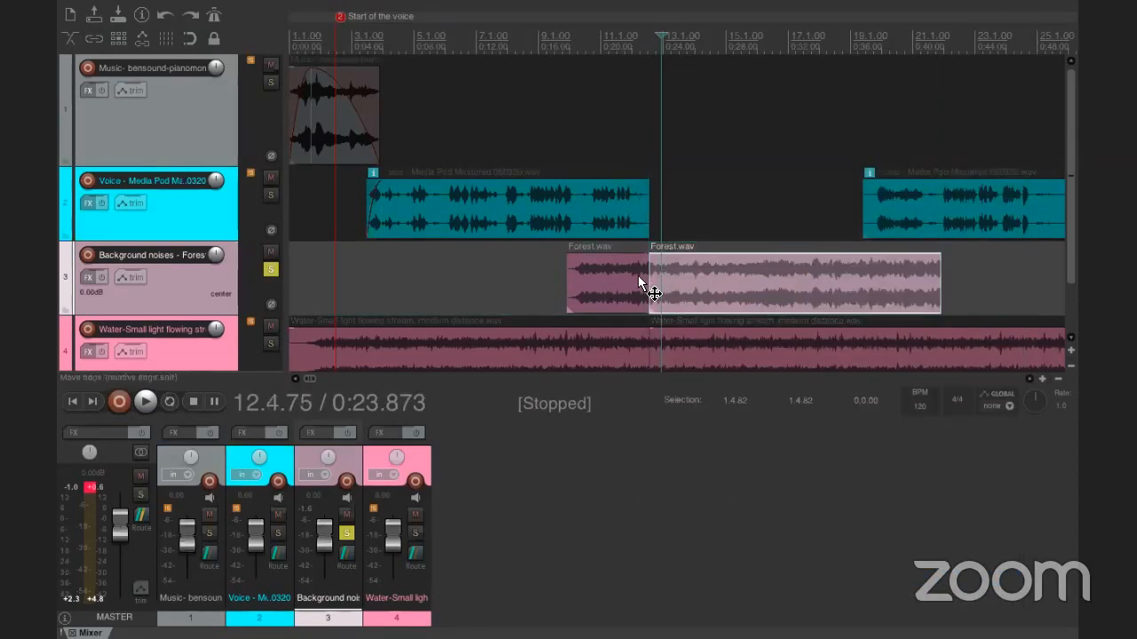
click(627, 275)
right_click(627, 275)
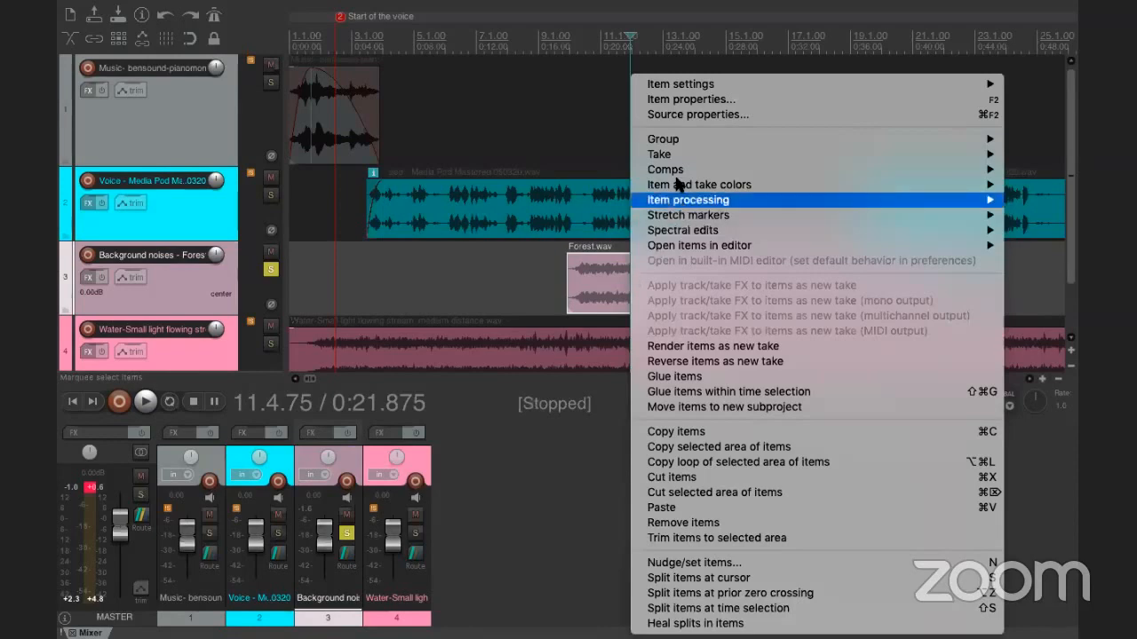
click(694, 529)
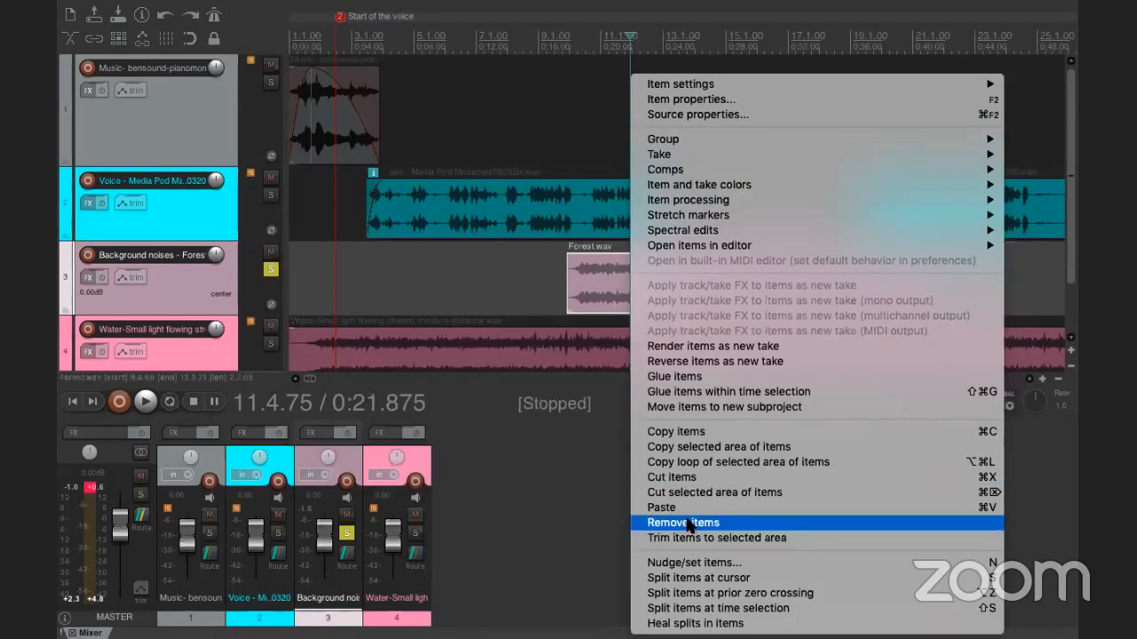
Undo the Forest clip removal and the split so that the Forest and Water clips are whole again.
click(163, 15)
click(164, 15)
click(163, 15)
click(164, 15)
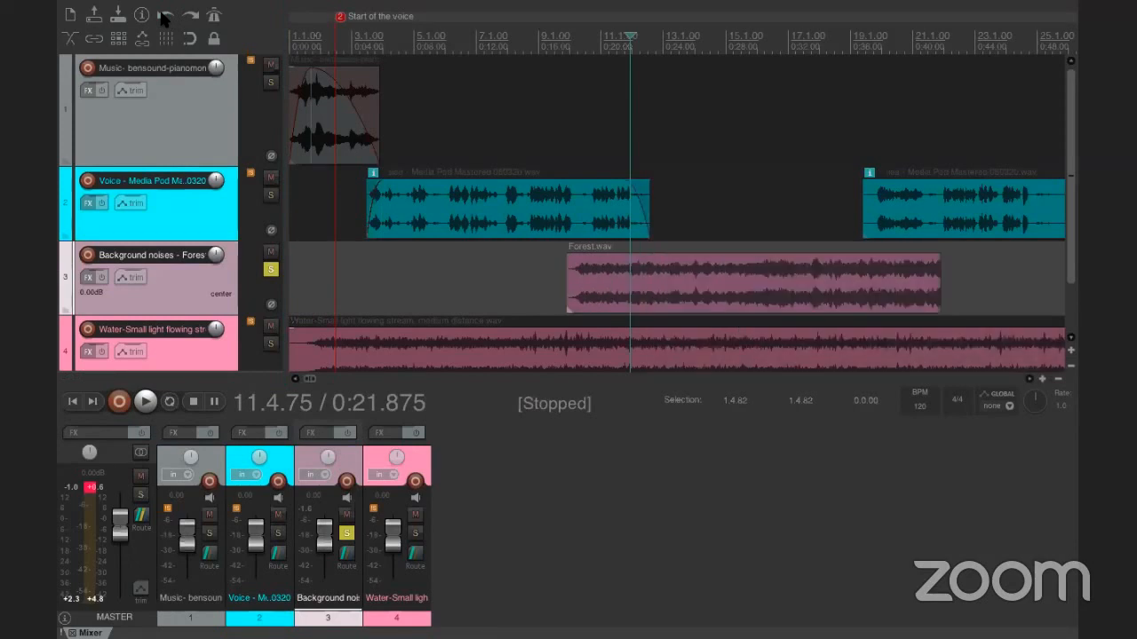
click(583, 214)
click(596, 270)
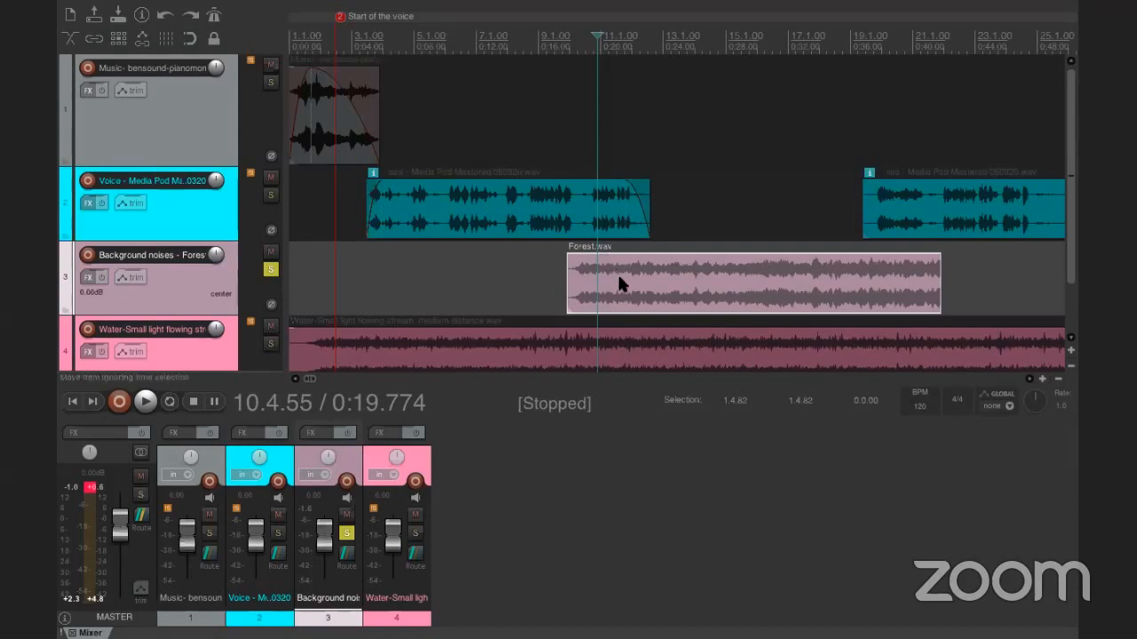
click(617, 272)
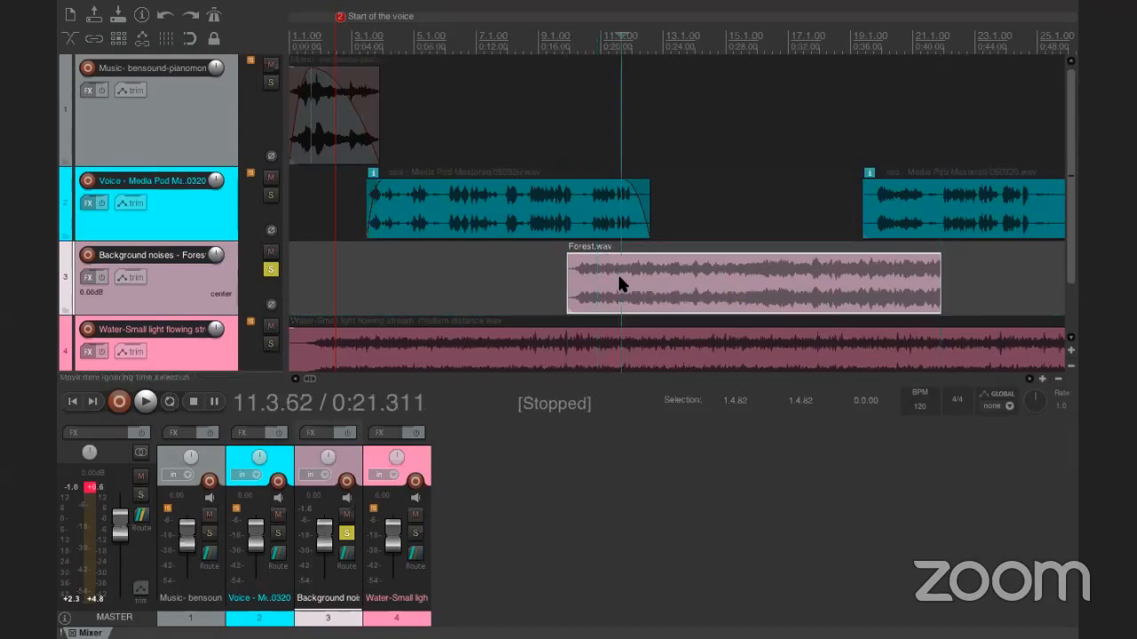
click(587, 214)
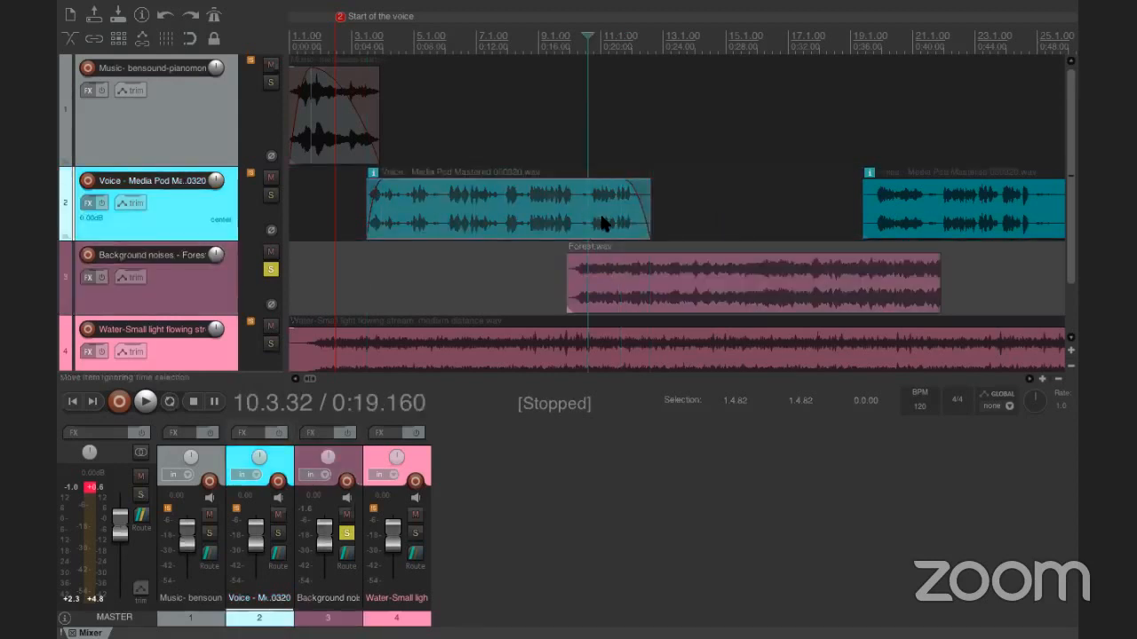
click(591, 304)
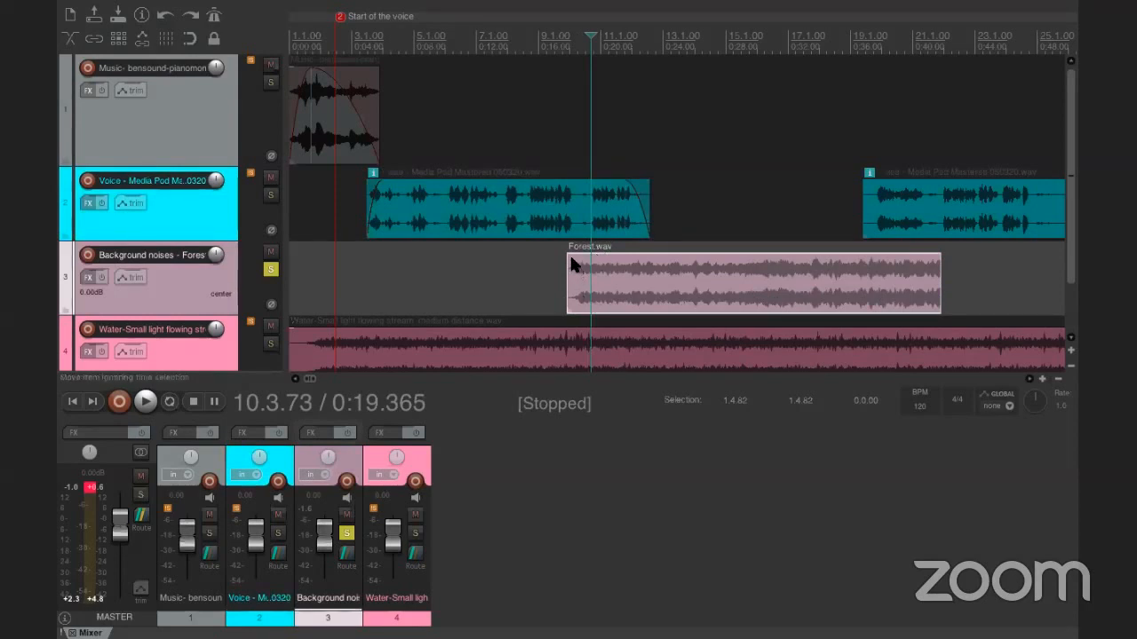
mouse_move(568, 254)
mouse_down()
mouse_move(698, 262)
mouse_move(559, 251)
mouse_up()
Show the volume envelope of the Background noises track.
click(643, 272)
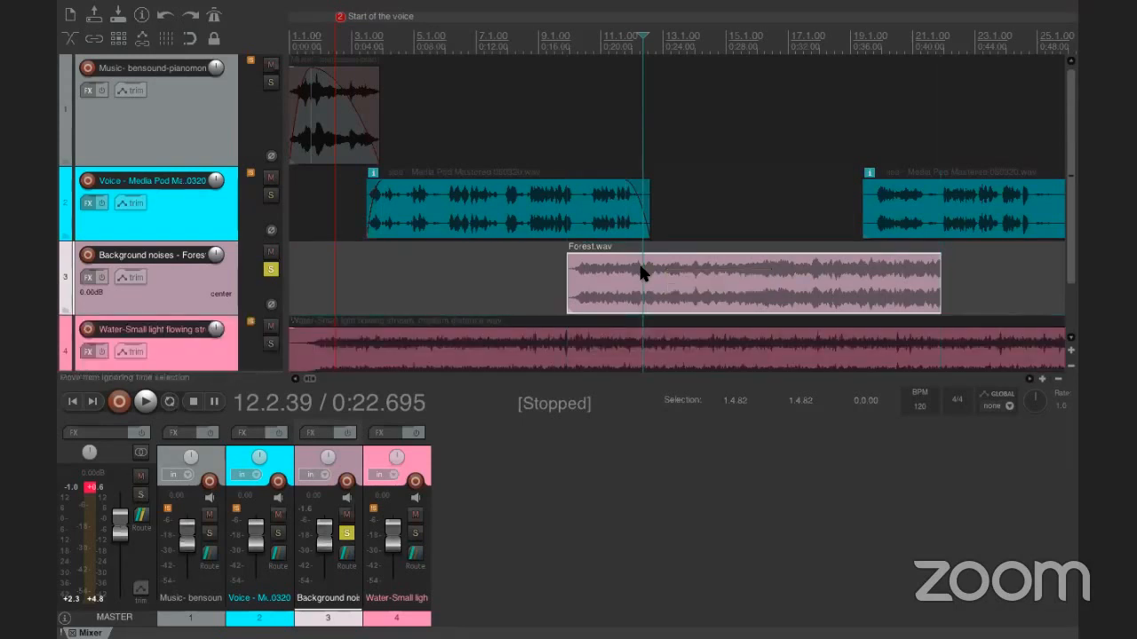
key(v)
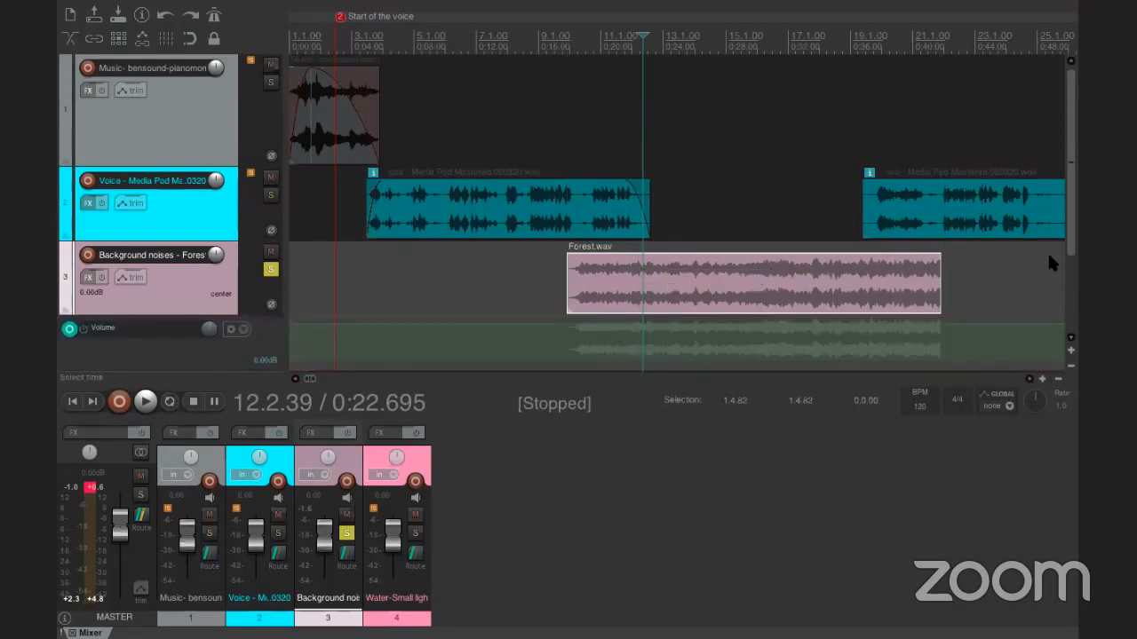
drag(1071, 244, 1070, 291)
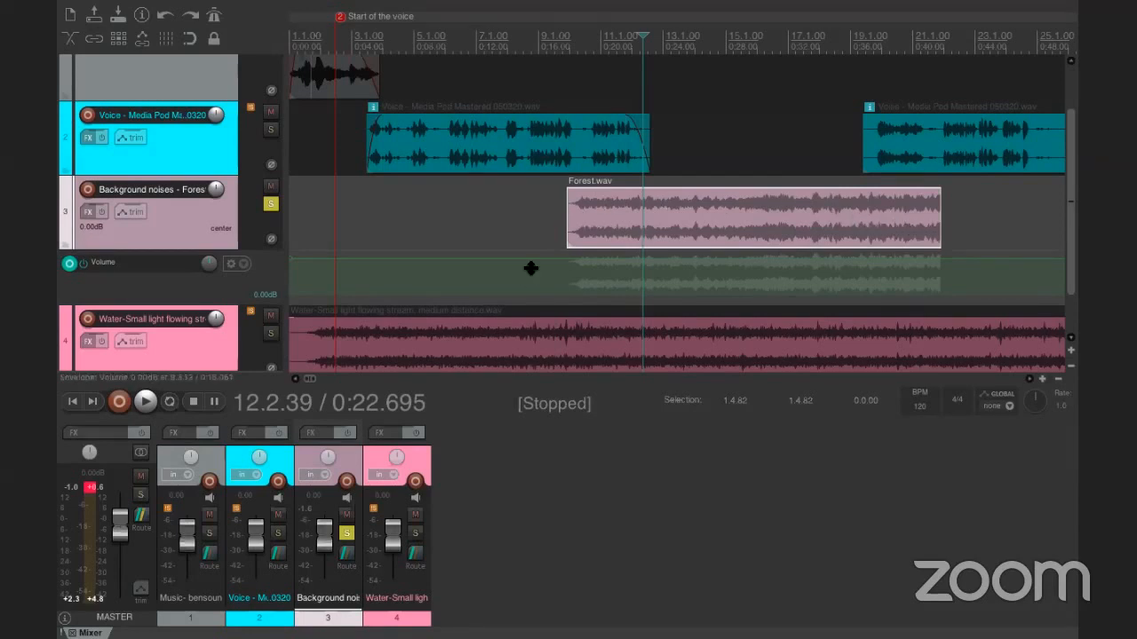
Lower the whole volume envelope of the Background noises track to -1.40 dB.
click(569, 258)
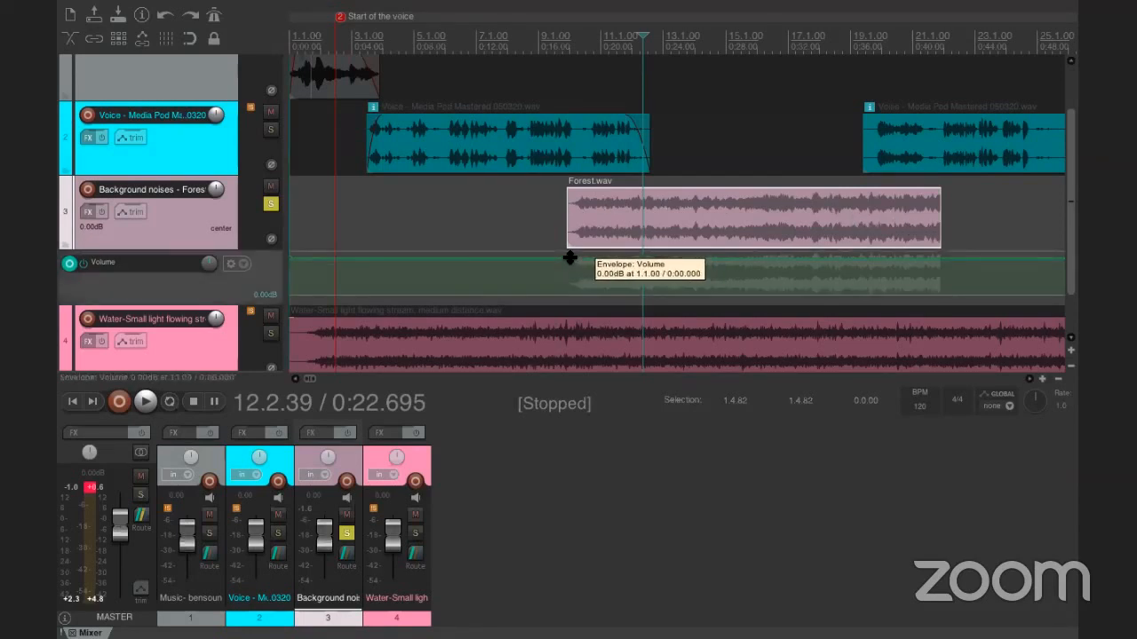
mouse_move(569, 258)
mouse_down()
mouse_move(563, 325)
mouse_move(565, 231)
mouse_move(565, 241)
mouse_up()
click(567, 180)
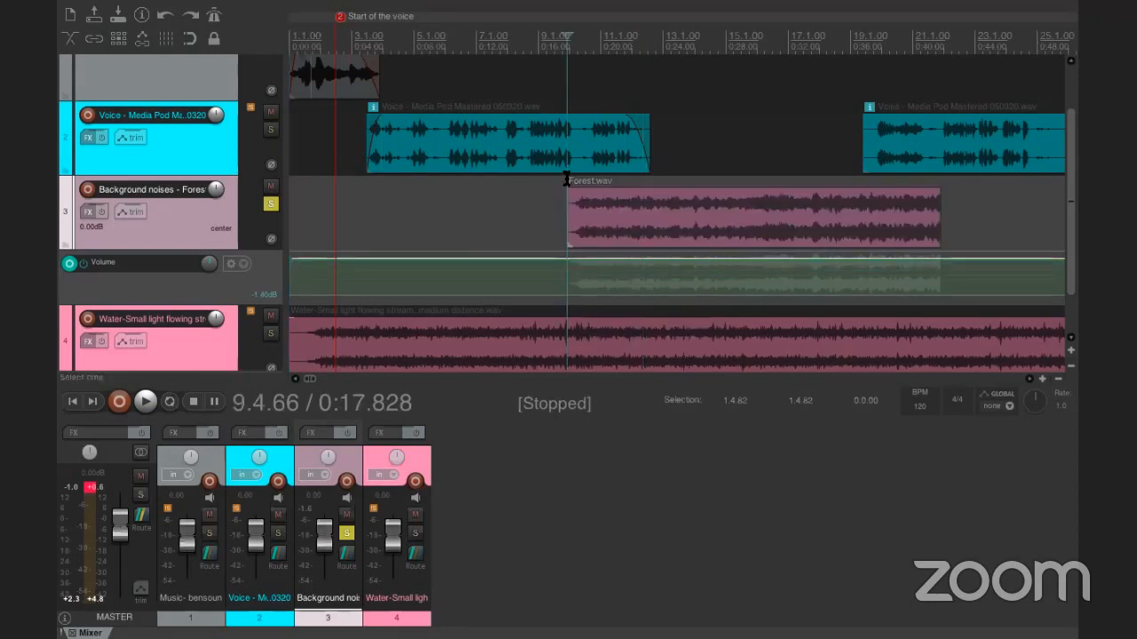
Solo the Voice track together with Background noises and play the mix from 0:16.393 to check the balance.
click(553, 179)
key(space)
key(space)
click(543, 181)
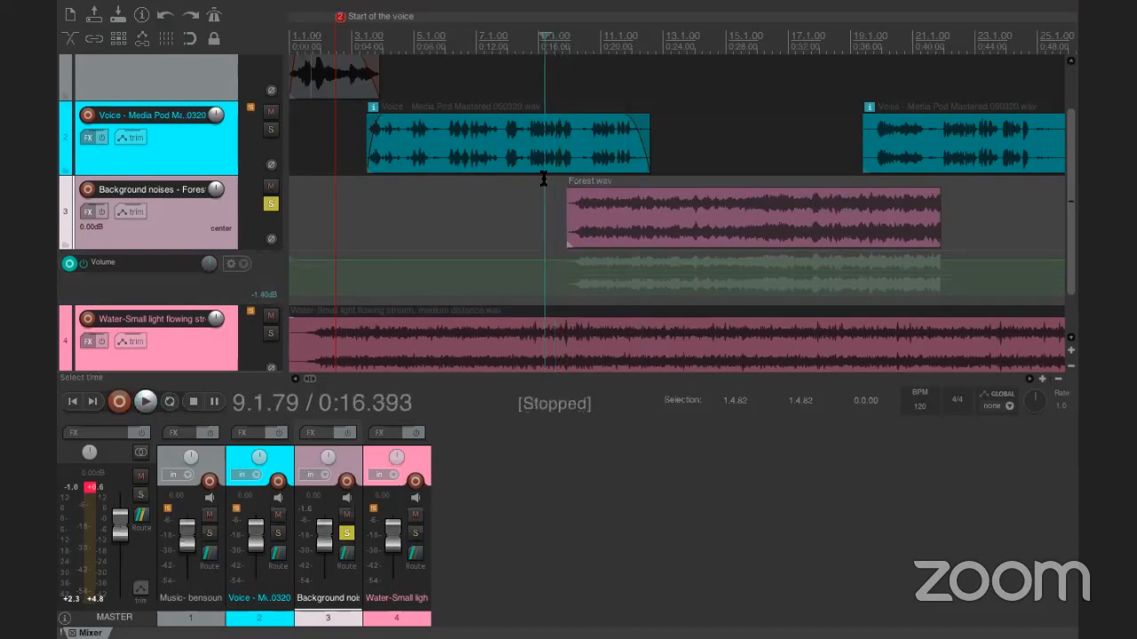
click(270, 130)
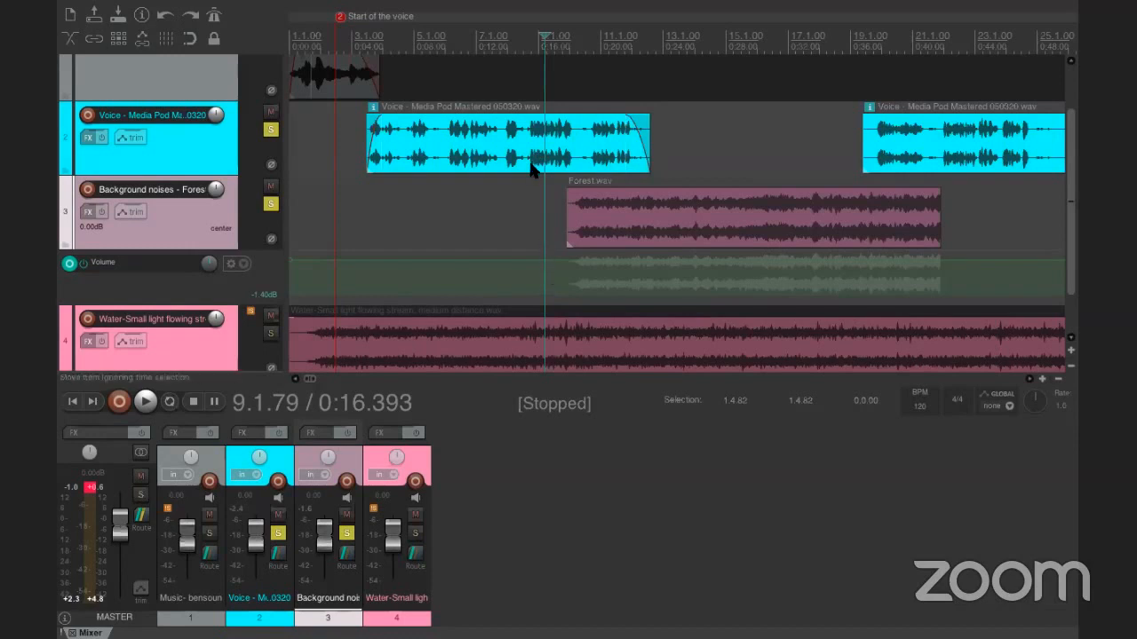
click(146, 402)
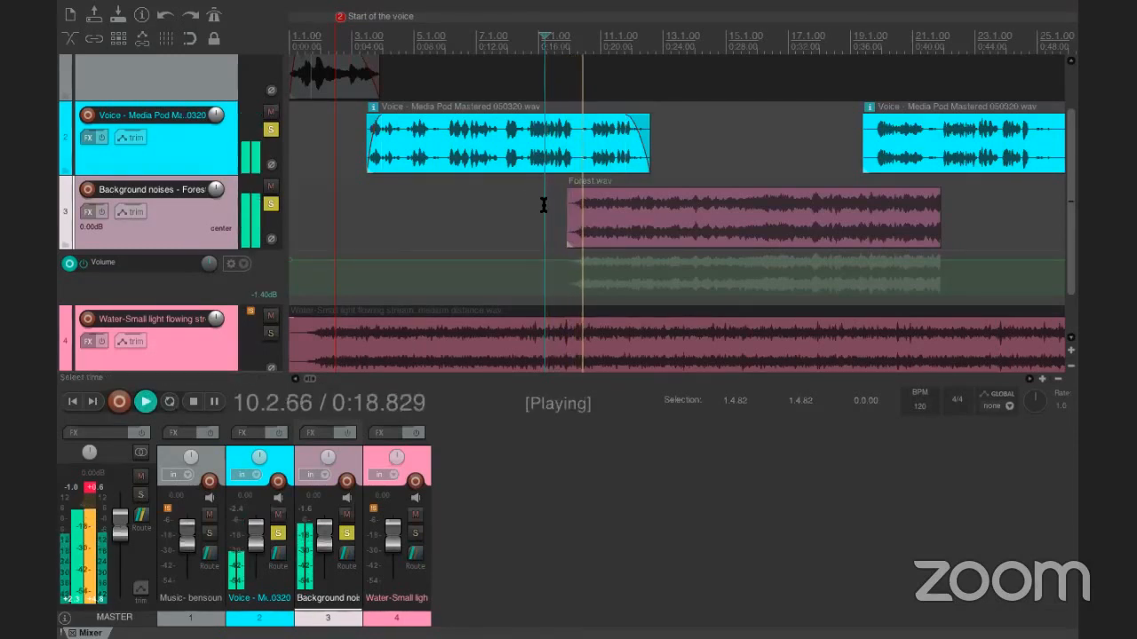
click(193, 402)
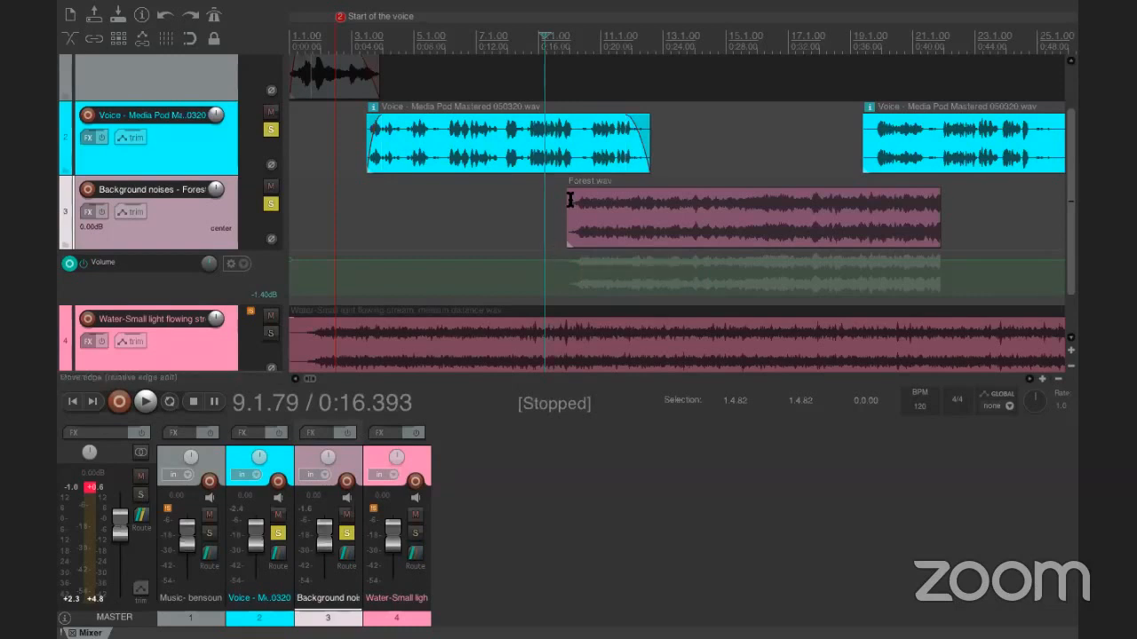
Lower the Background noises volume envelope to -14.2 dB and listen to it against the voice from 0:16.393.
click(559, 261)
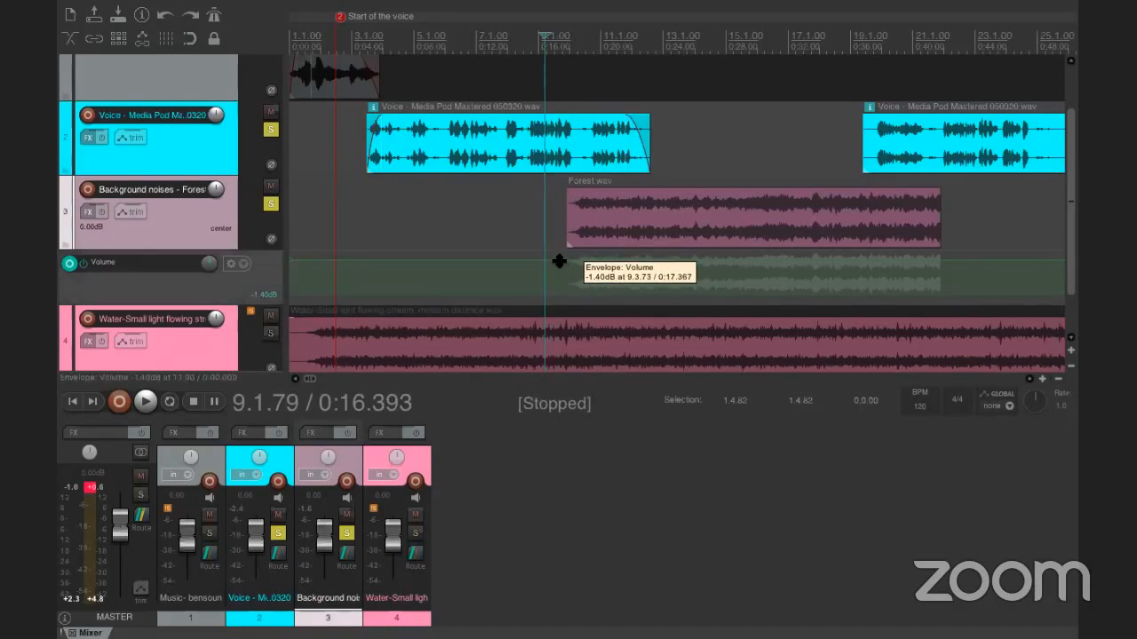
drag(559, 262, 556, 313)
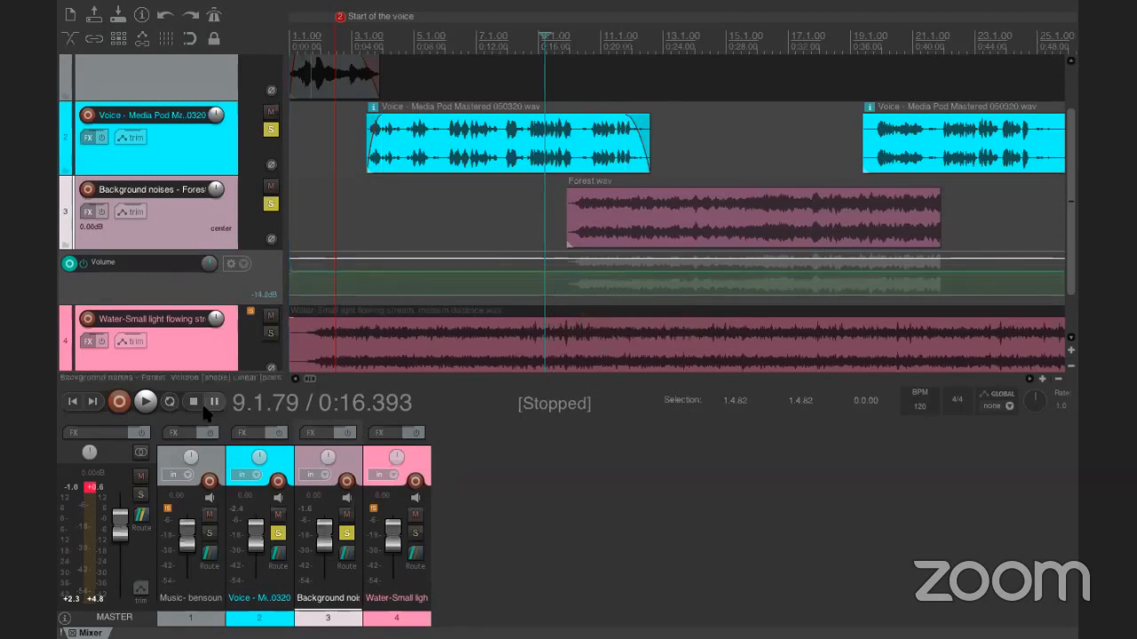
click(146, 402)
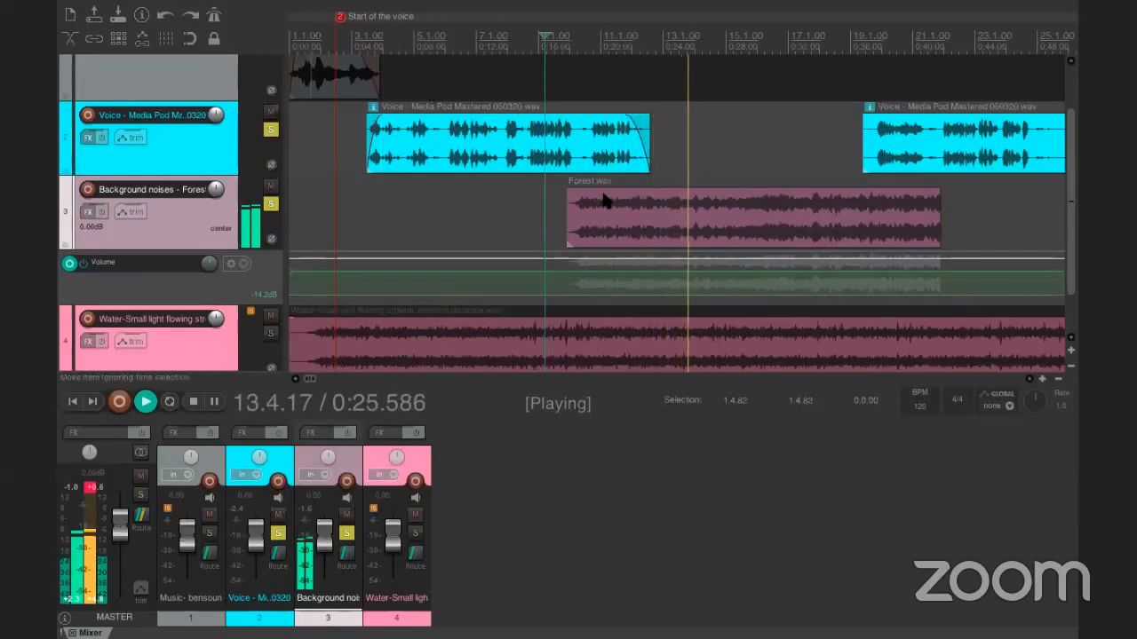
click(193, 402)
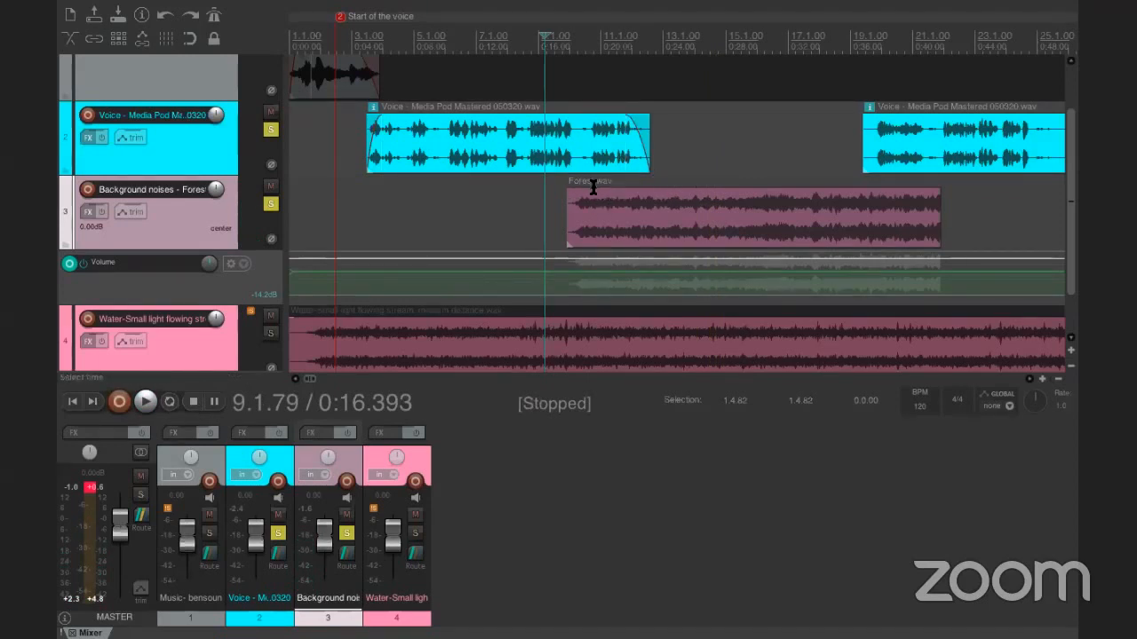
click(594, 186)
click(548, 189)
click(891, 159)
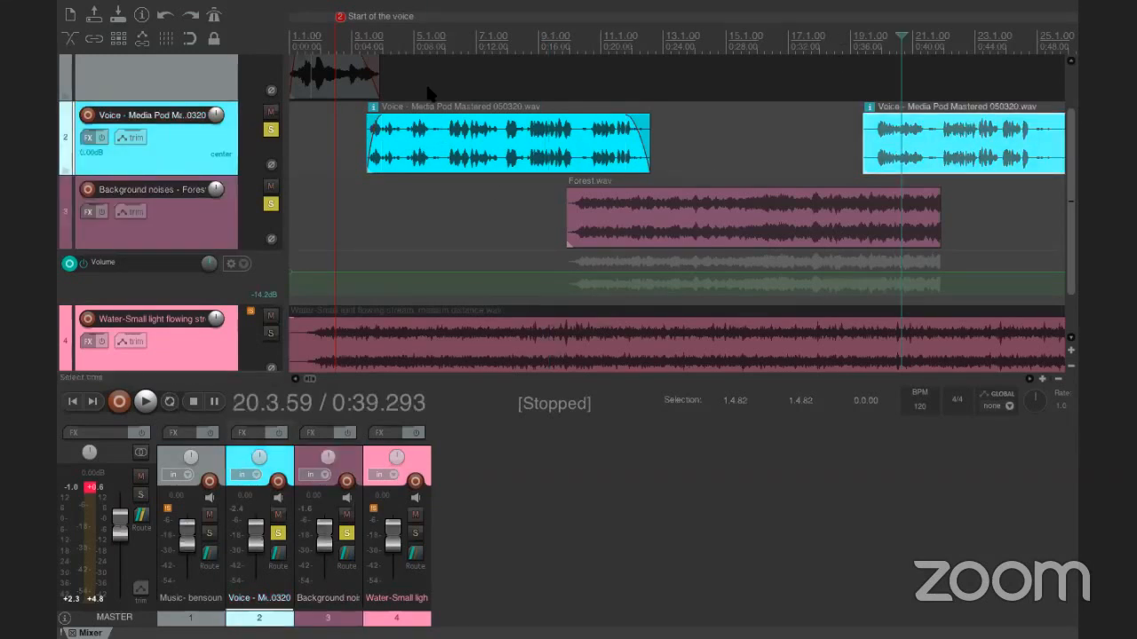
click(570, 190)
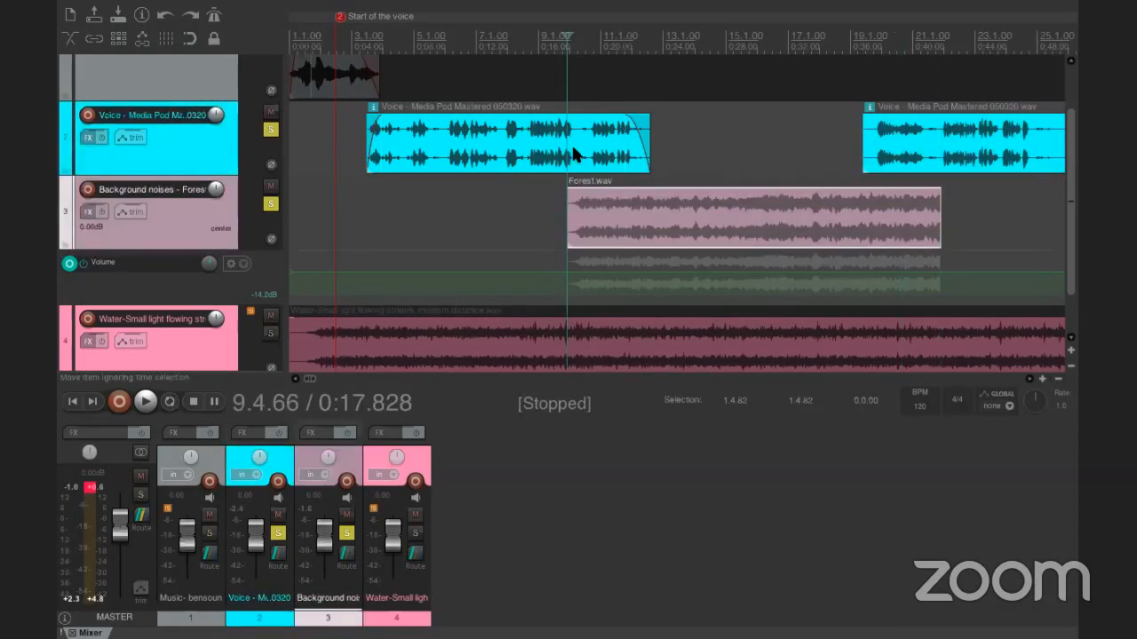
click(618, 207)
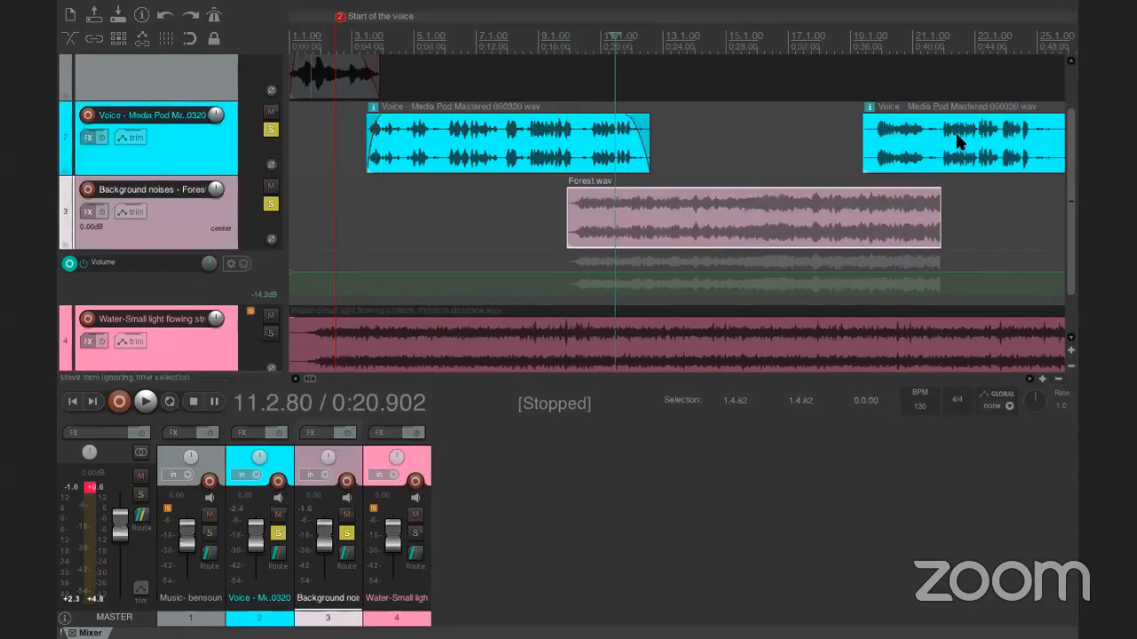
Move the second voice clip earlier so that it starts at about 0:27.4, leaving a shorter gap after the first voice clip.
click(957, 142)
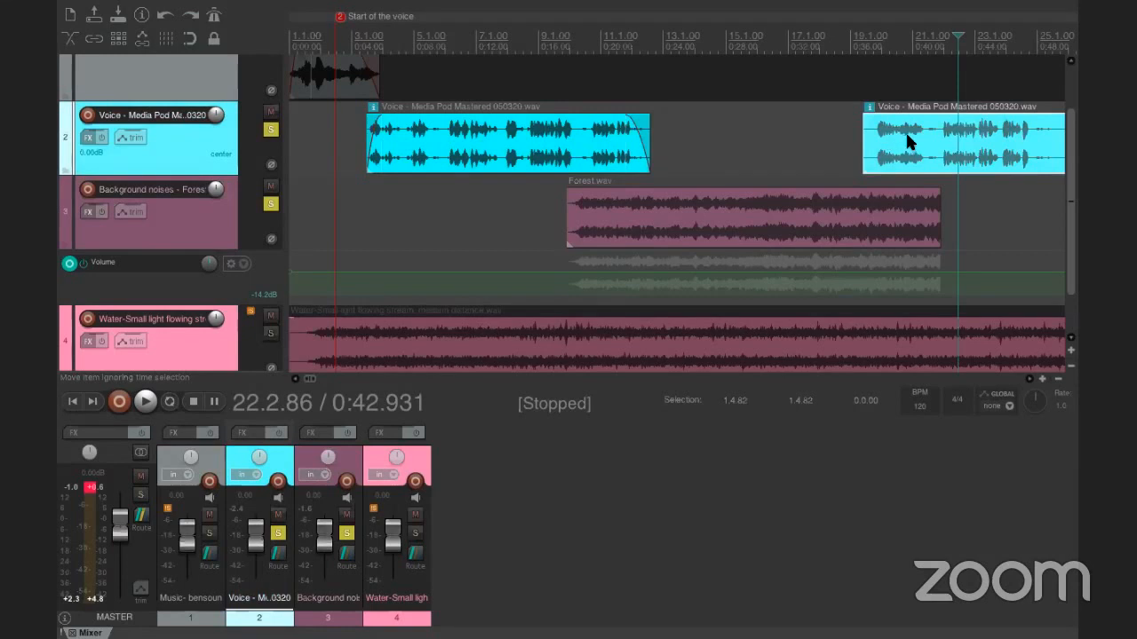
drag(908, 141, 727, 157)
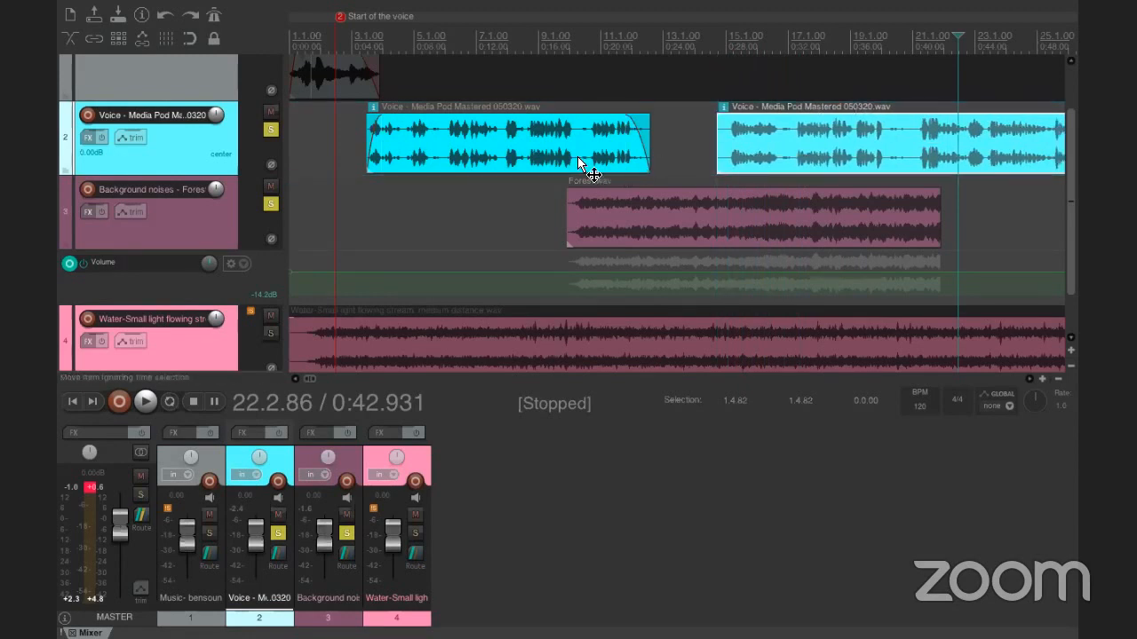
click(578, 156)
click(683, 148)
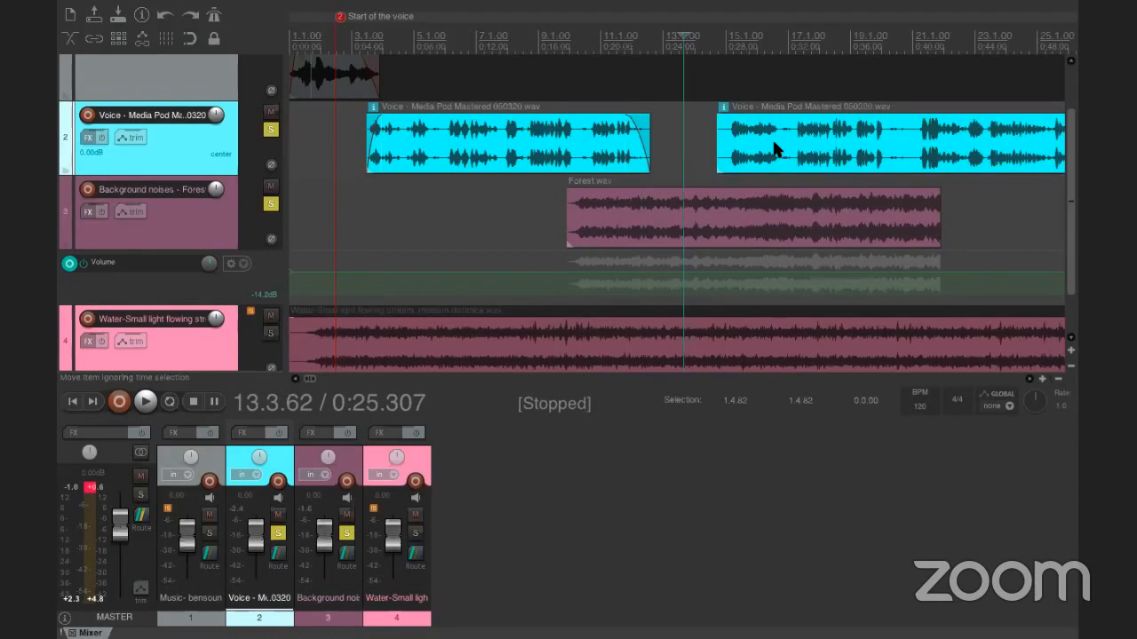
click(774, 148)
scroll(859, 158, down, 2)
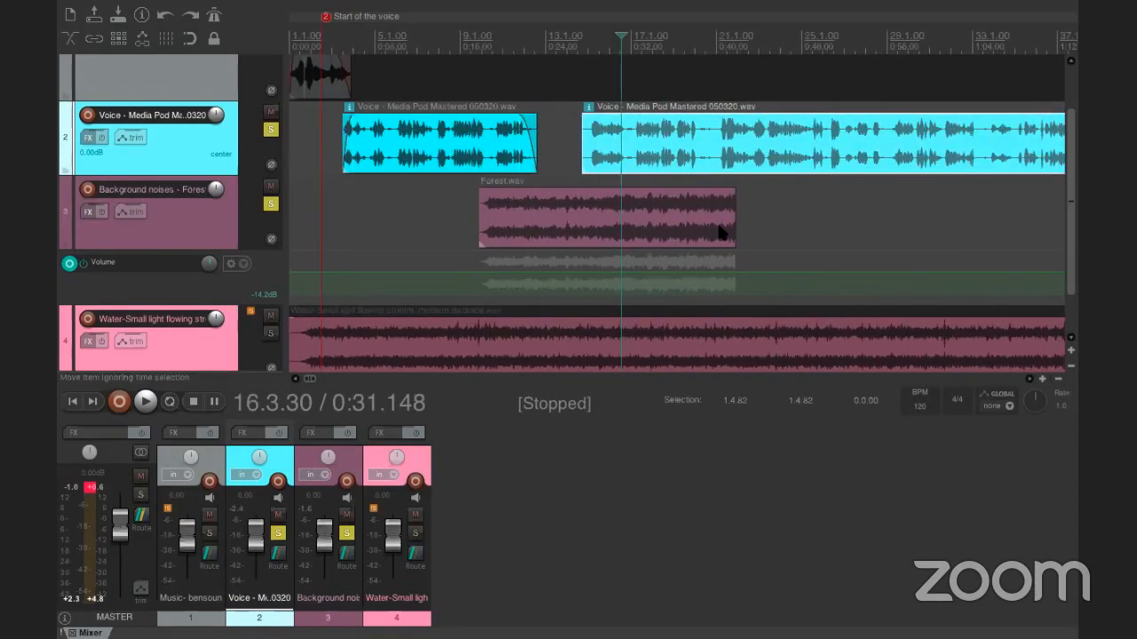
Turn off solo on the Voice and Background noises tracks and return the edit cursor to the project start.
click(294, 127)
key(ctrl+a)
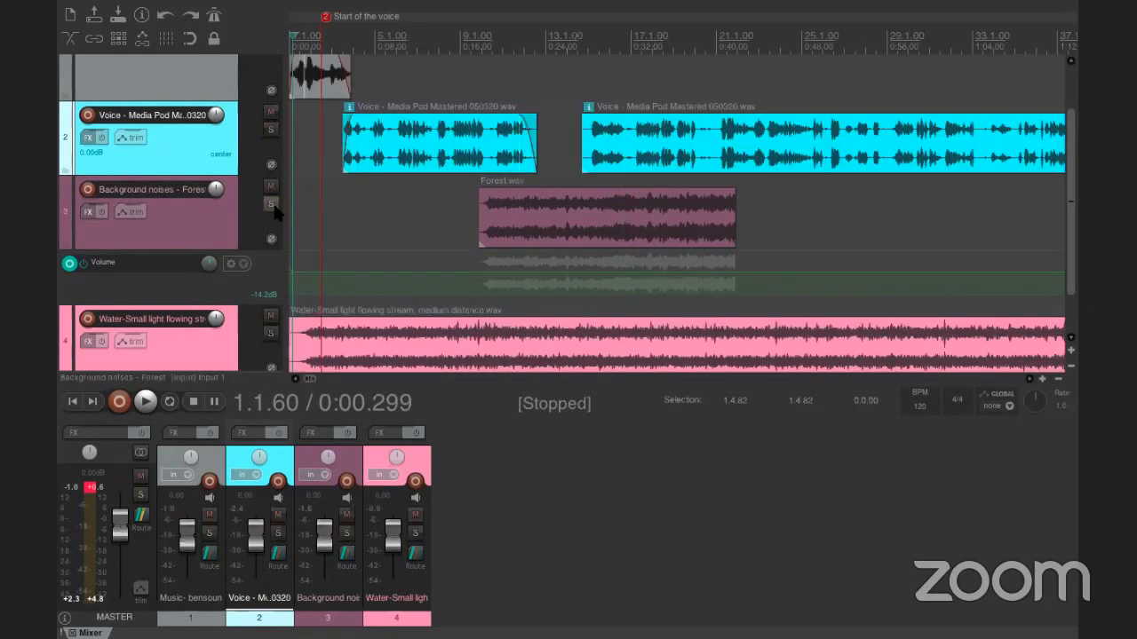
click(290, 122)
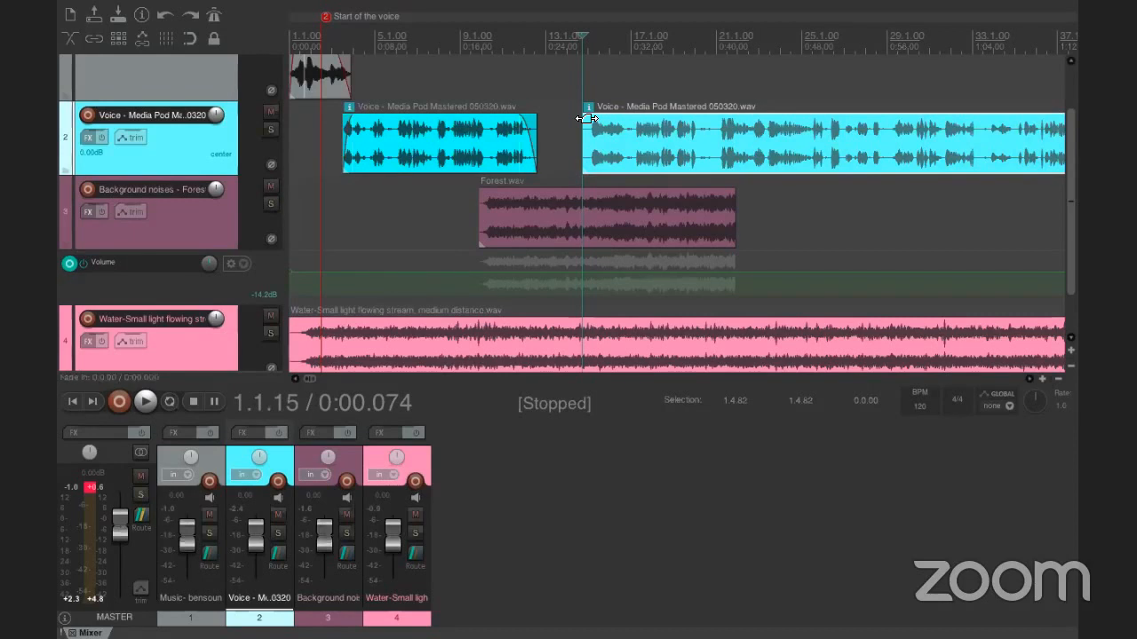
Add a short fade-in to the start of the second voice clip and return the edit cursor to 0:00.000.
mouse_move(586, 119)
mouse_down()
mouse_move(613, 121)
mouse_move(603, 118)
mouse_up()
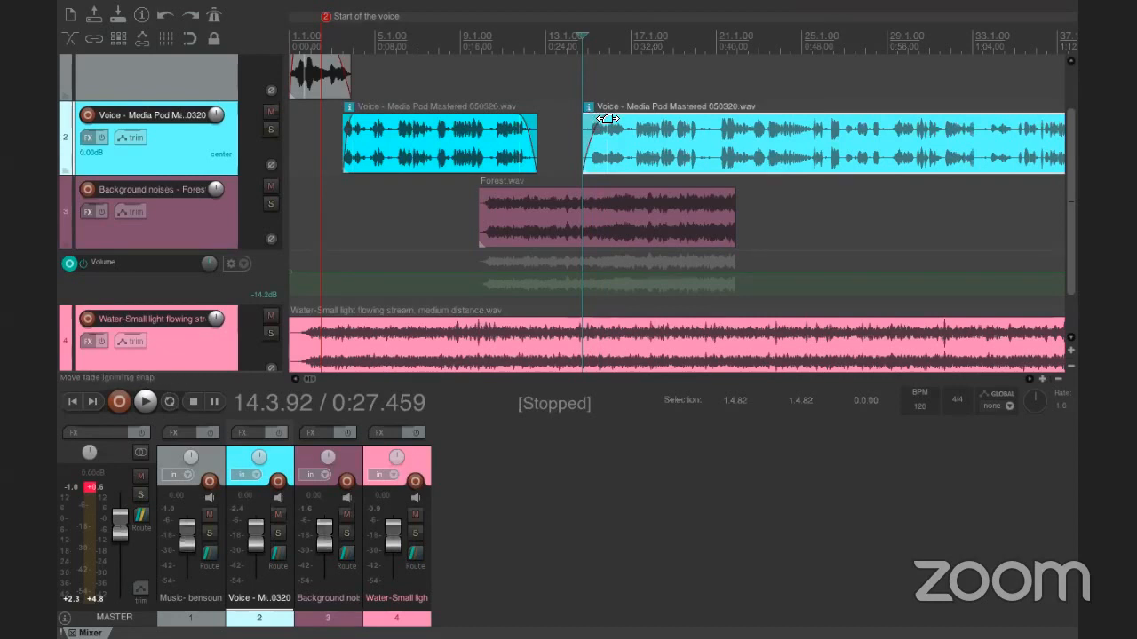
click(294, 133)
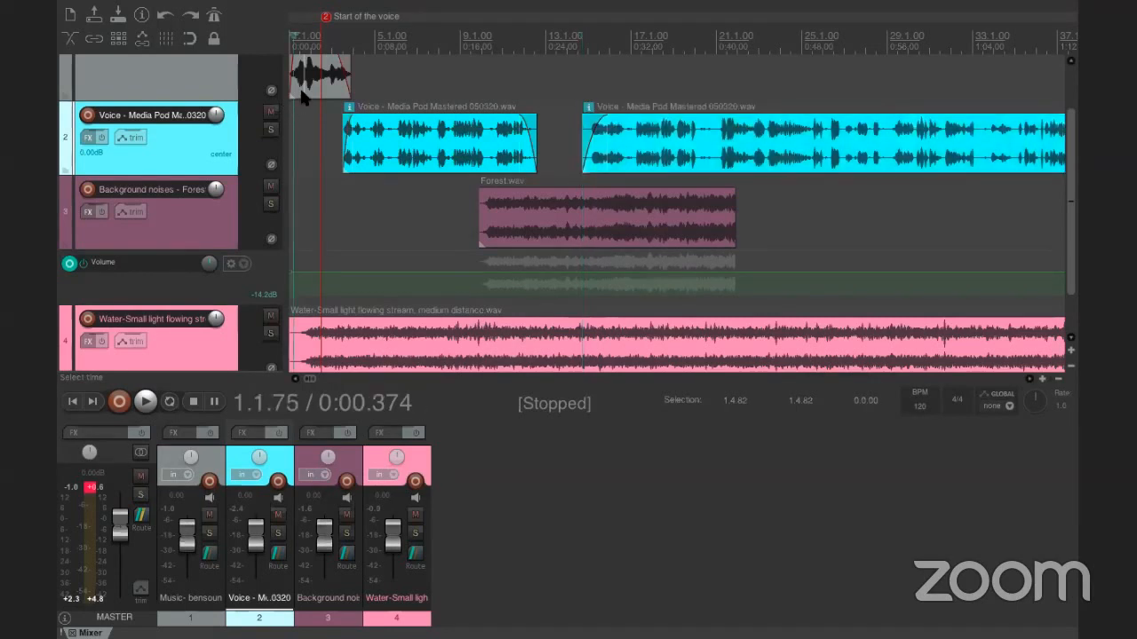
click(293, 36)
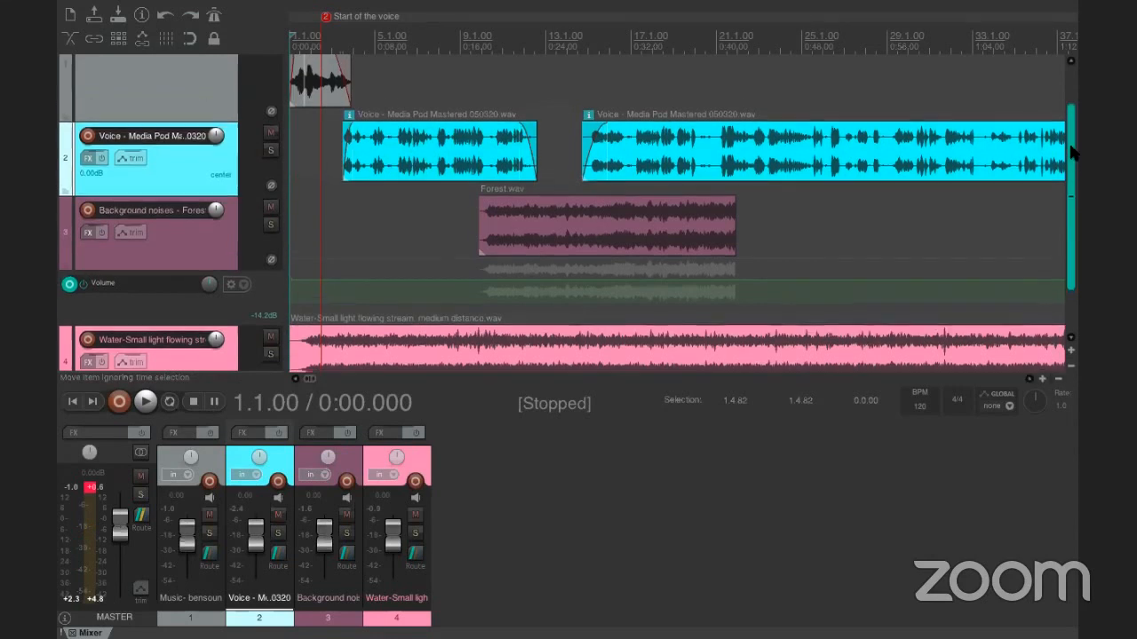
drag(1072, 169, 1071, 124)
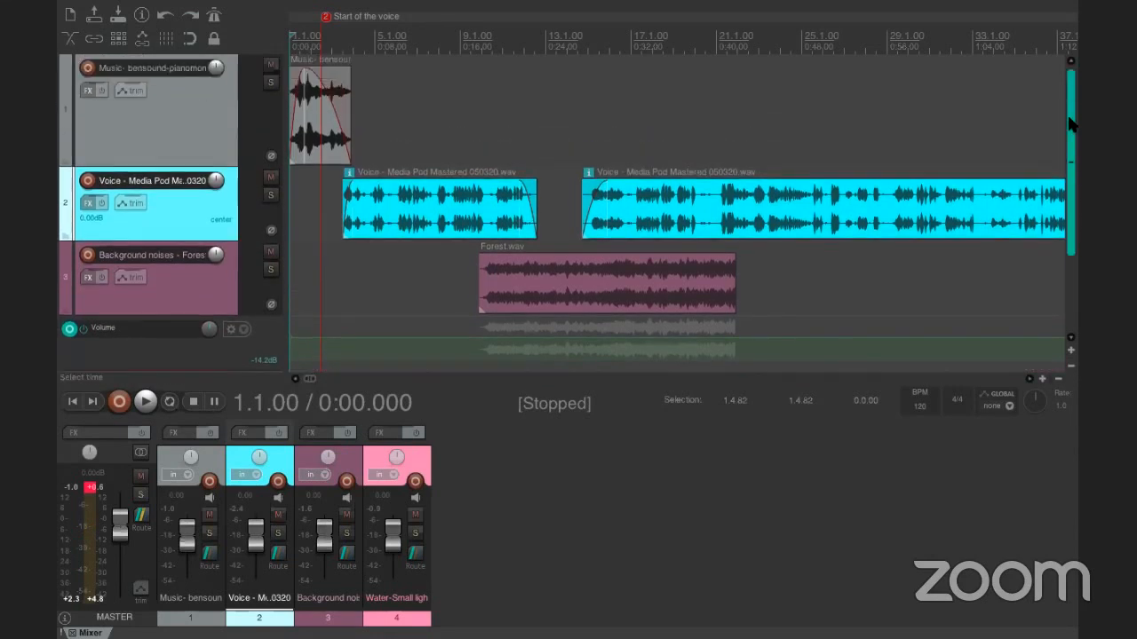
click(317, 142)
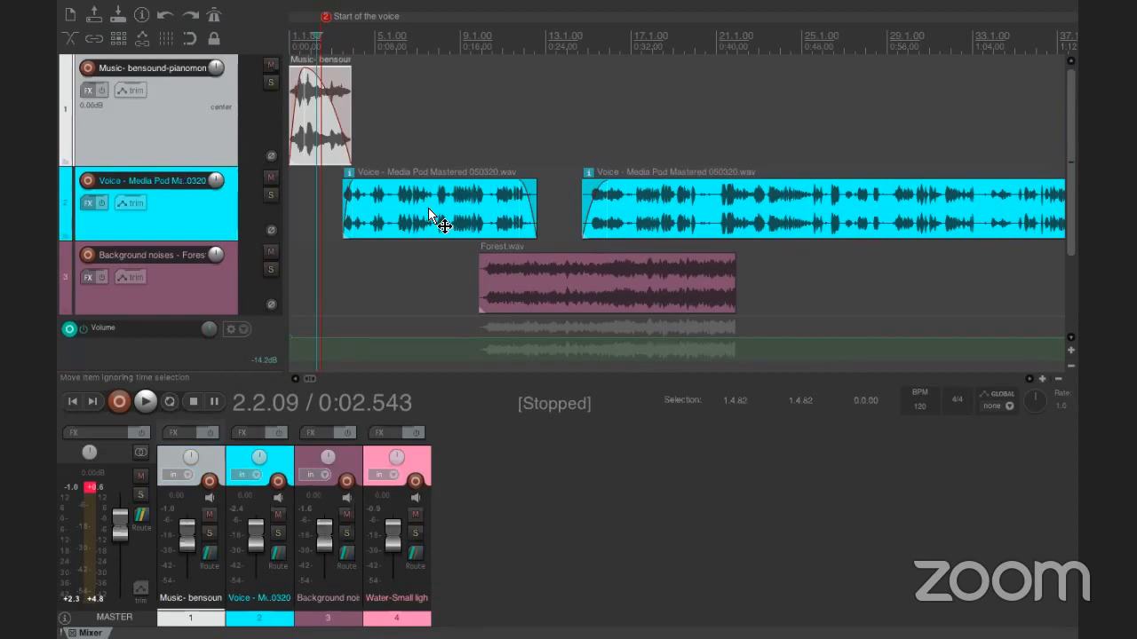
click(428, 208)
click(572, 292)
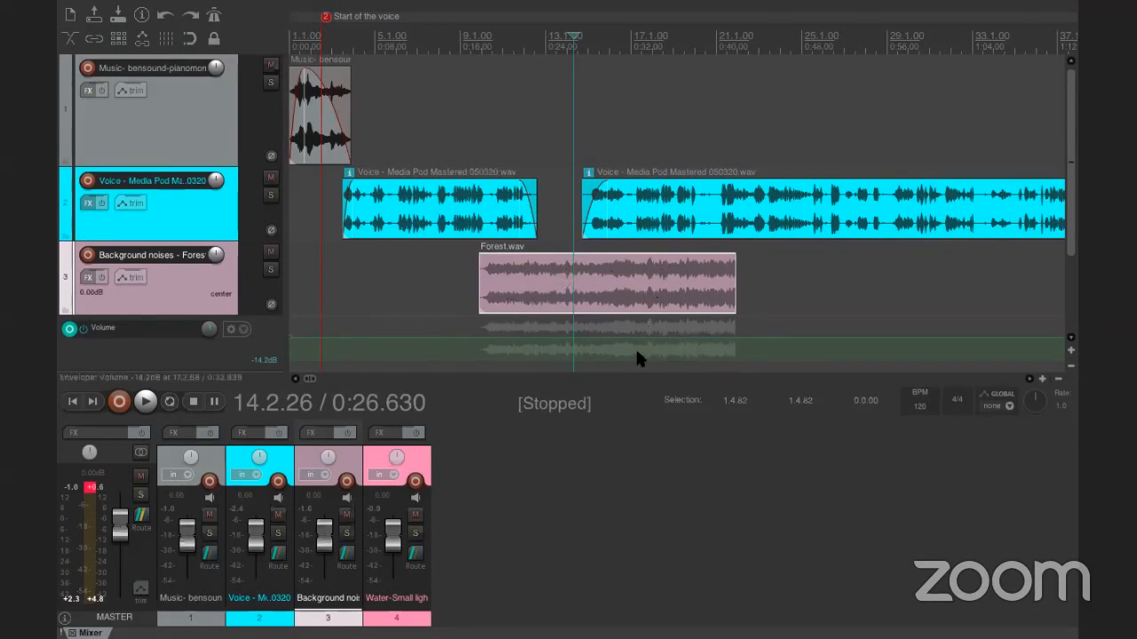
click(622, 206)
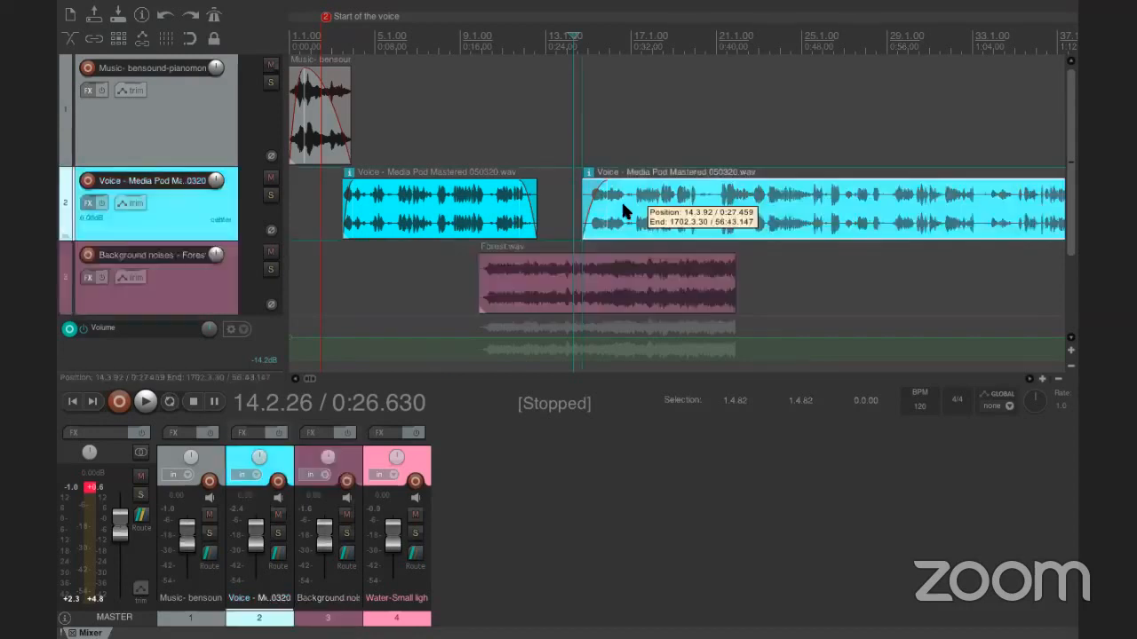
Play the mix of all tracks from the project start to about 0:10.
click(290, 184)
key(space)
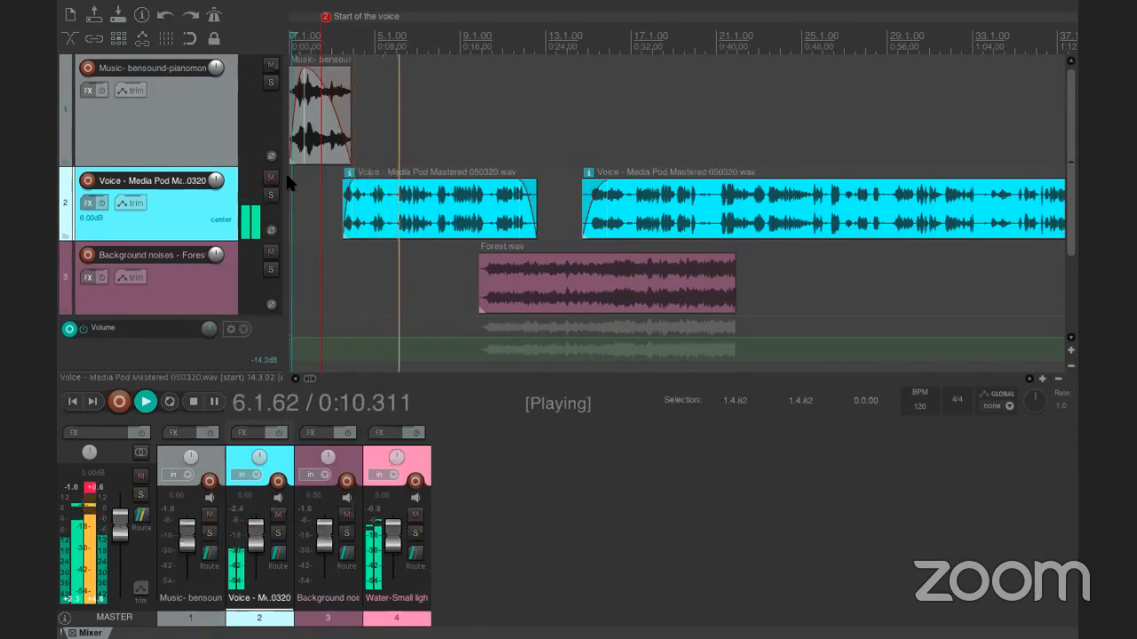
key(space)
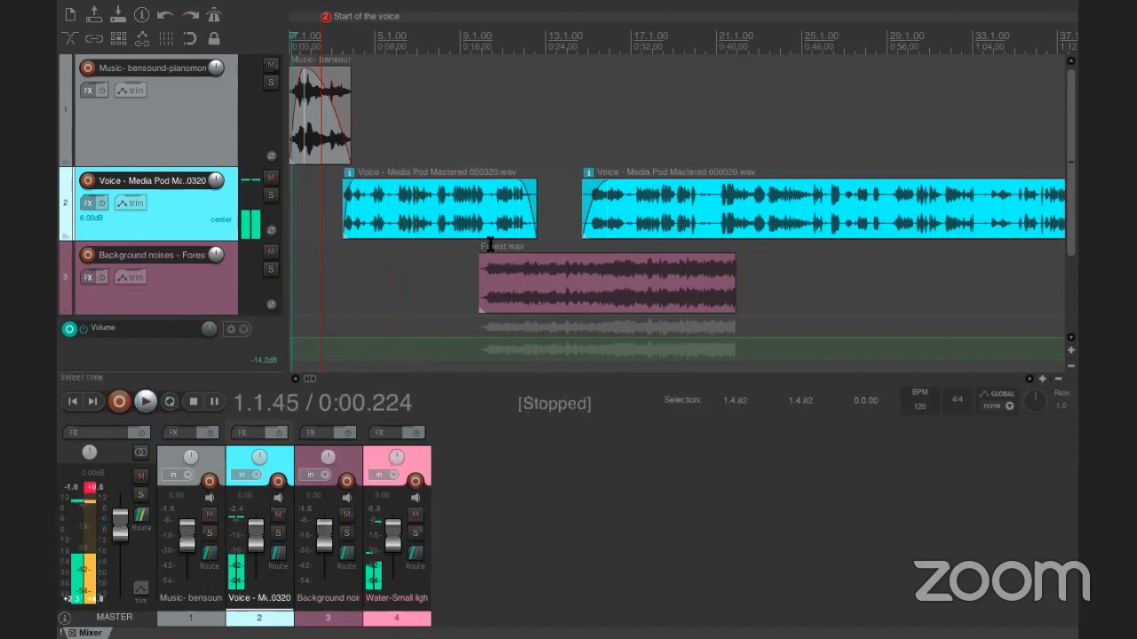
Mute the Water-Small light flowing stream track.
drag(1072, 216, 1070, 296)
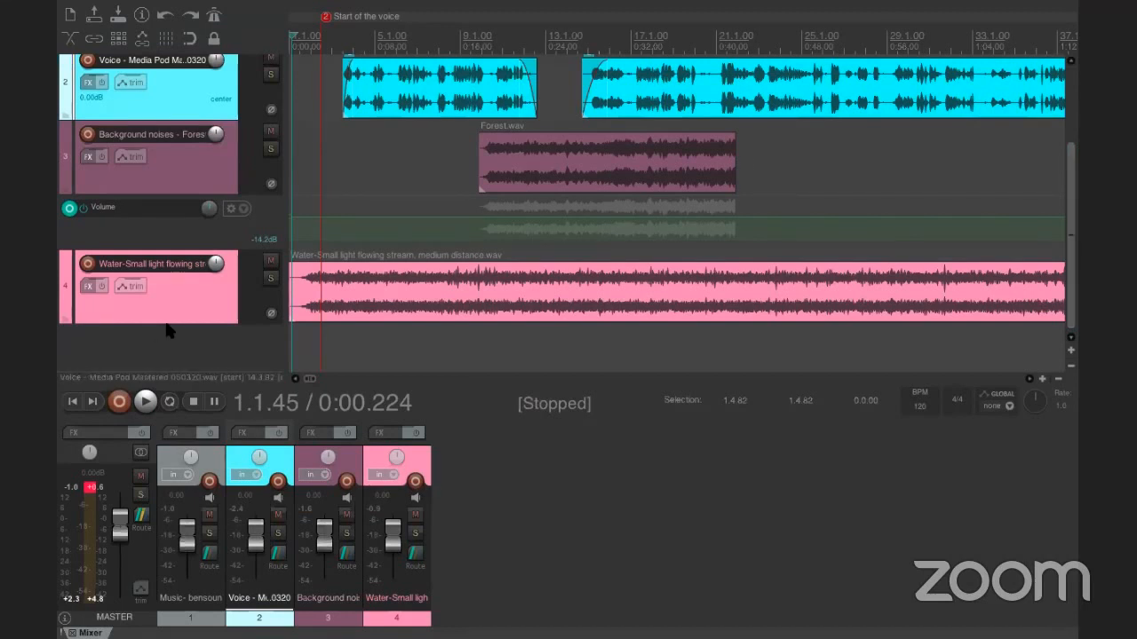
click(212, 301)
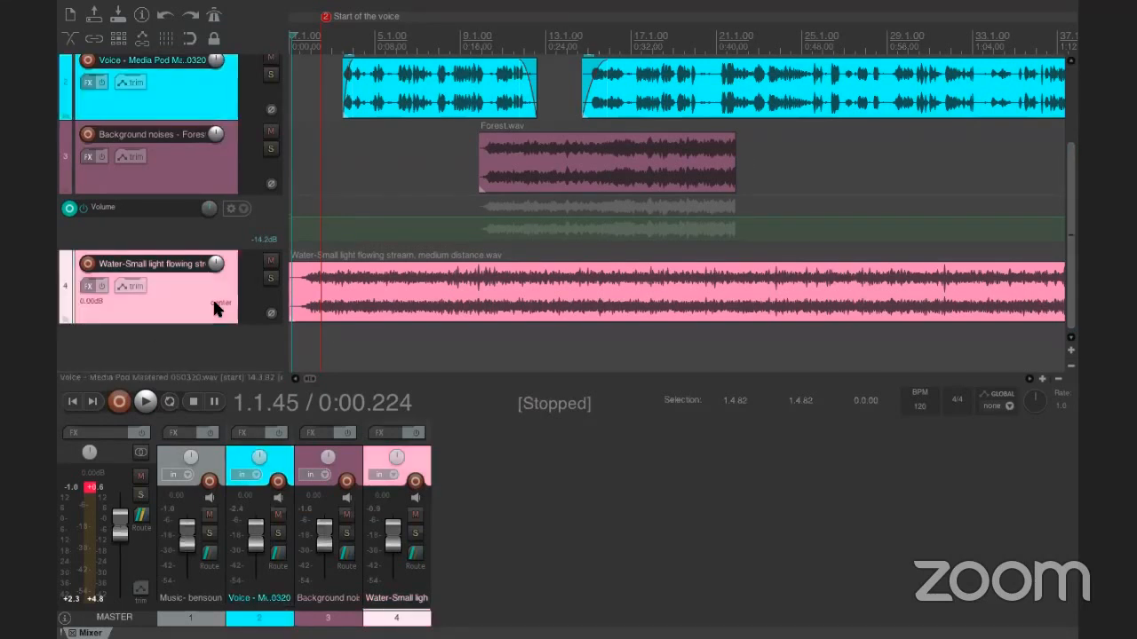
click(271, 261)
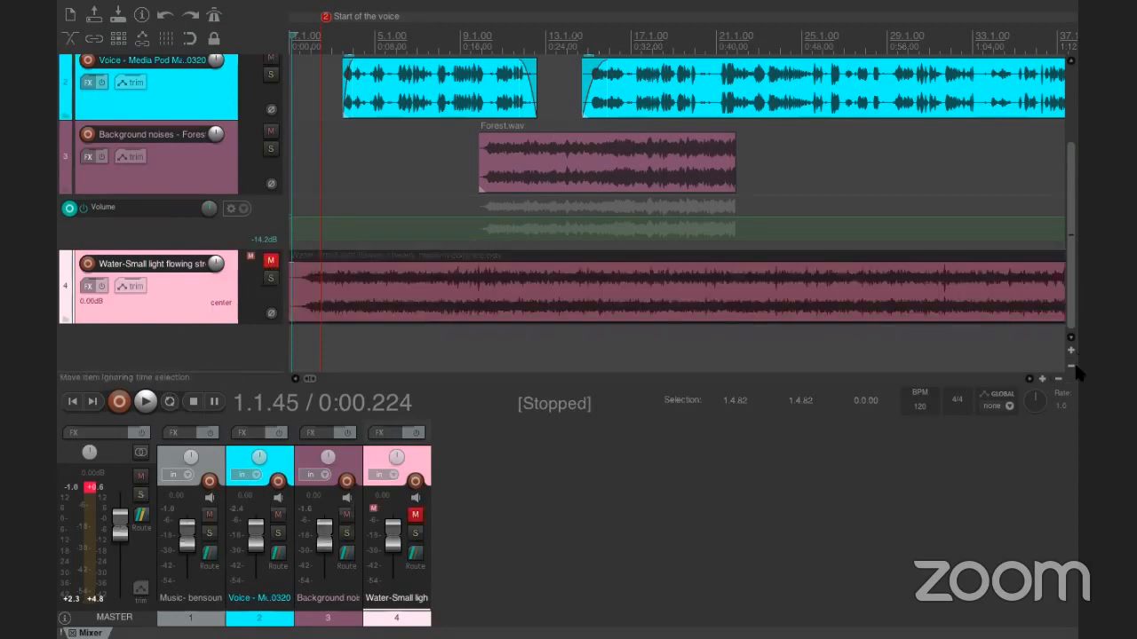
Play the mix without the water sound from the project start until about 0:45.
scroll(1064, 156, up, 3)
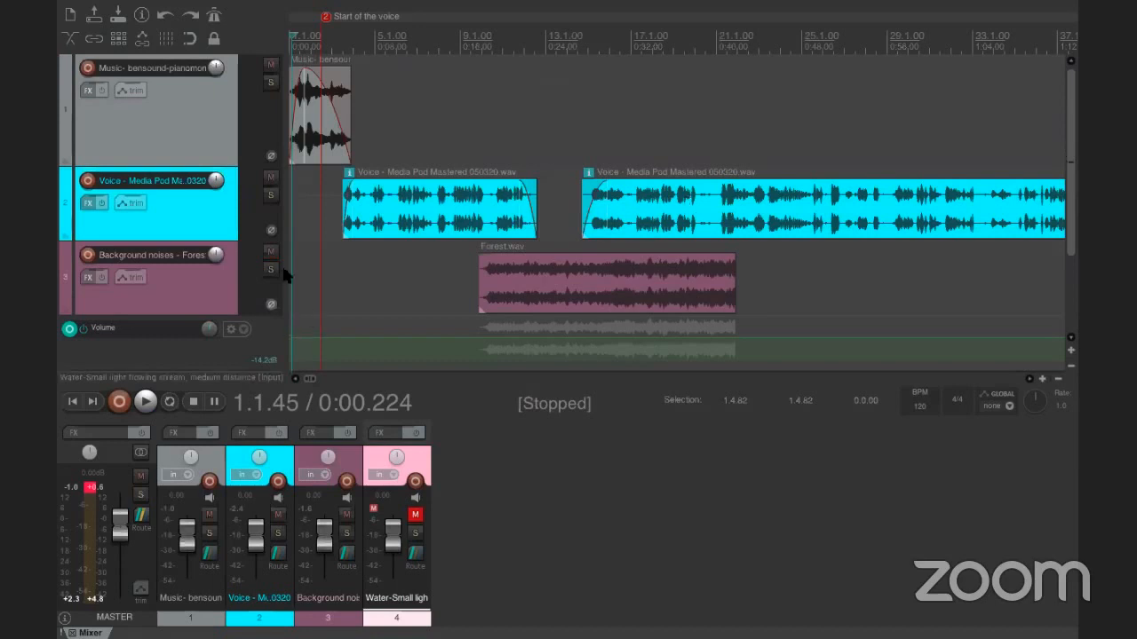
click(286, 210)
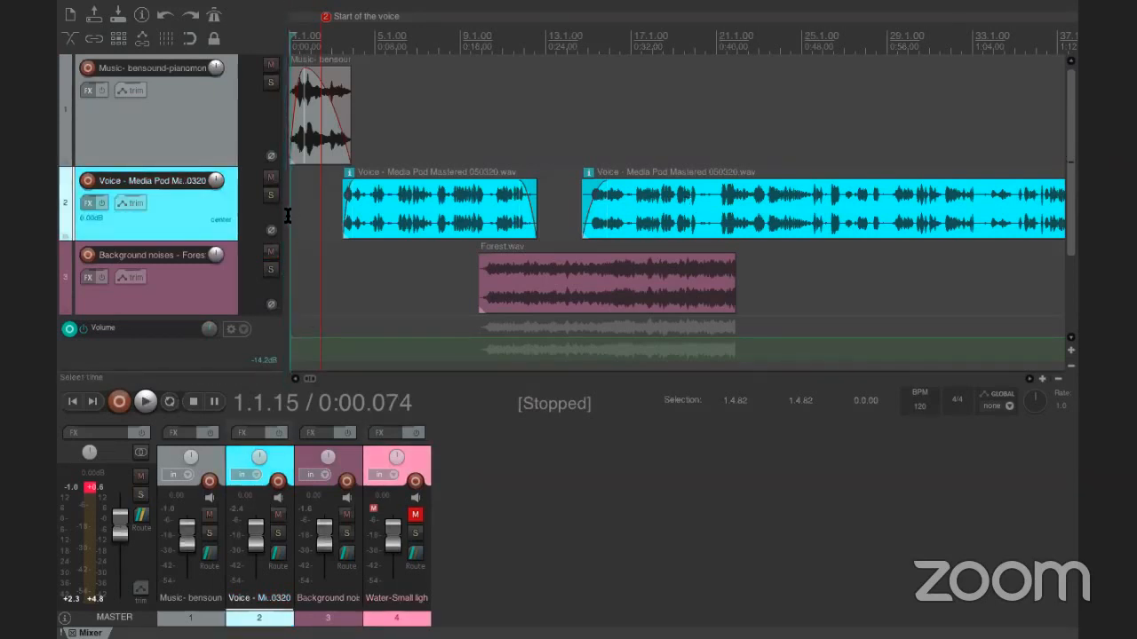
click(146, 401)
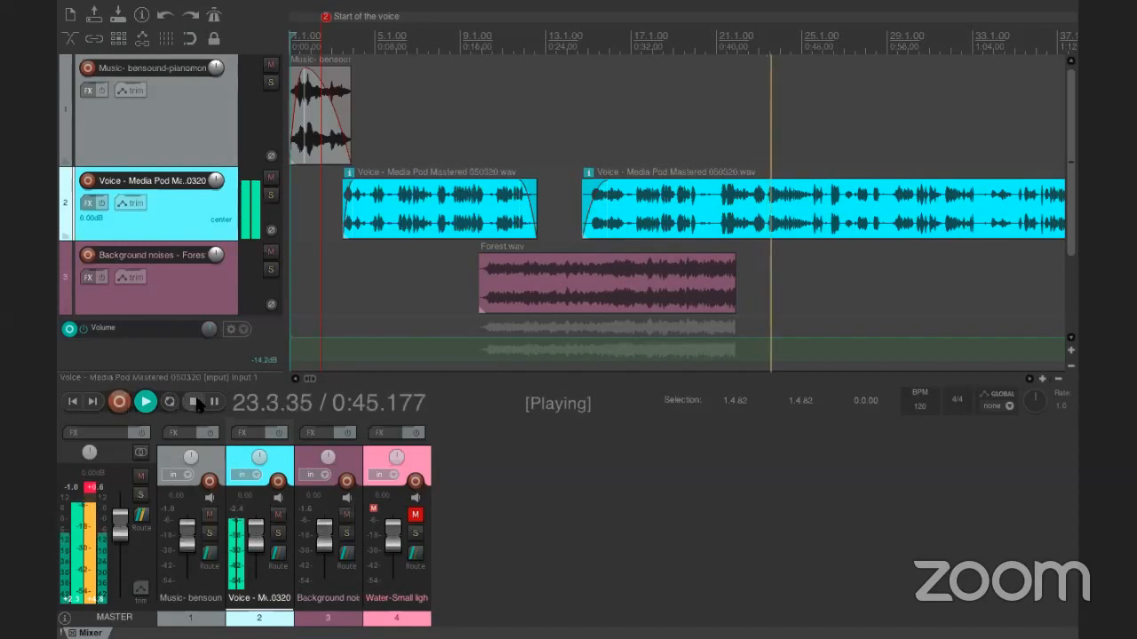
key(space)
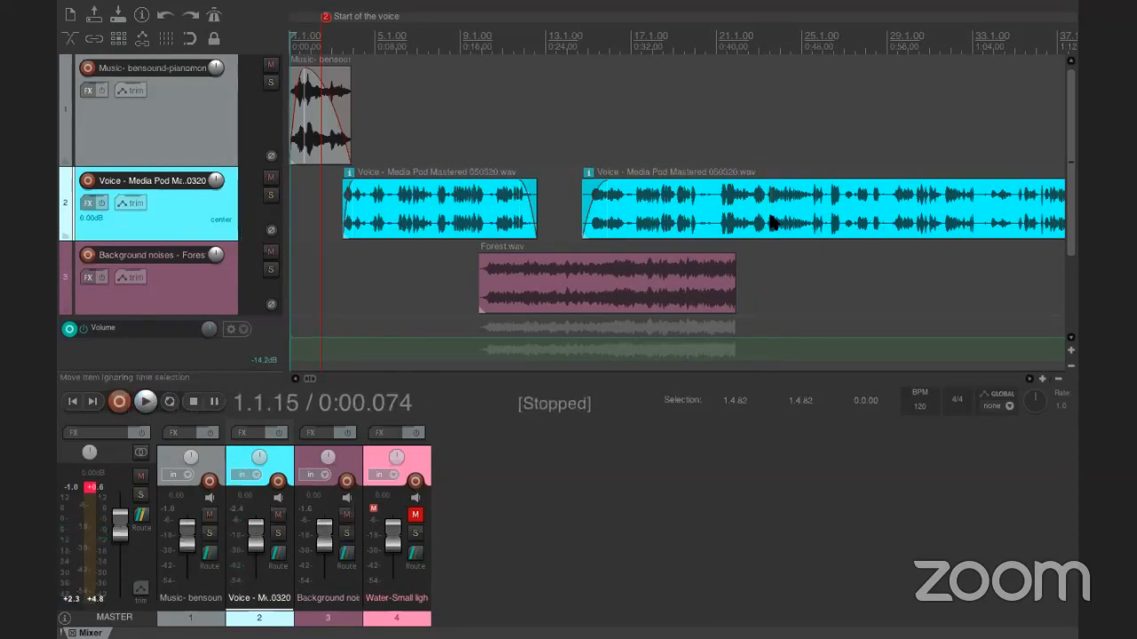
Find the pause at about 0:44.6 in the second voice clip, check it by playback, and split the clip there.
scroll(772, 223, up, 3)
scroll(772, 223, right, 5)
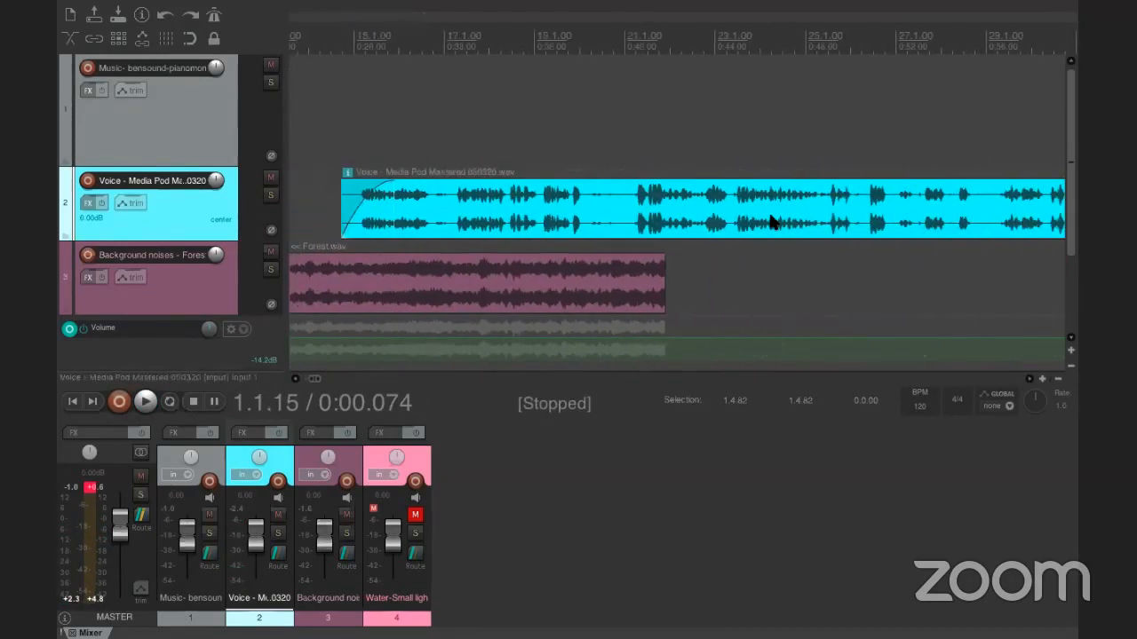
scroll(772, 223, right, 2)
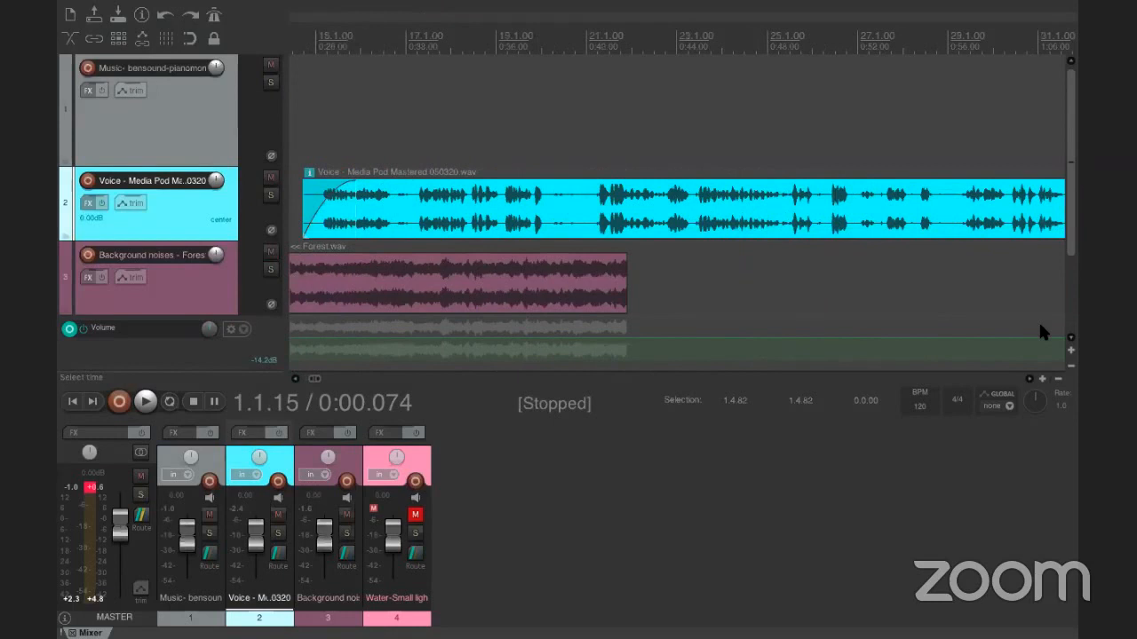
click(692, 219)
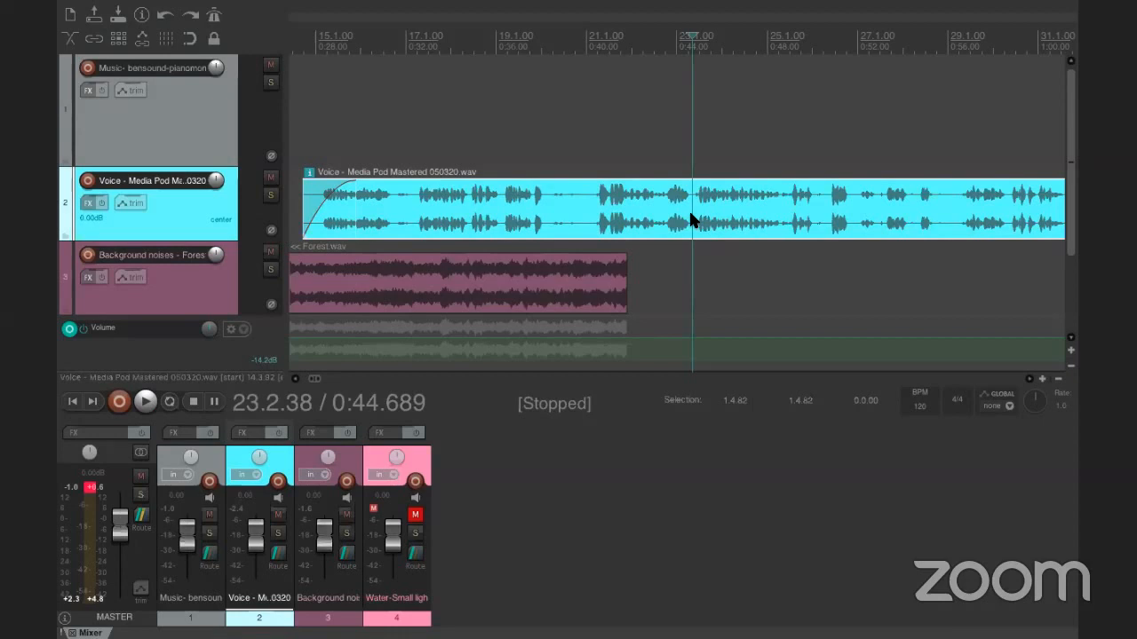
click(553, 223)
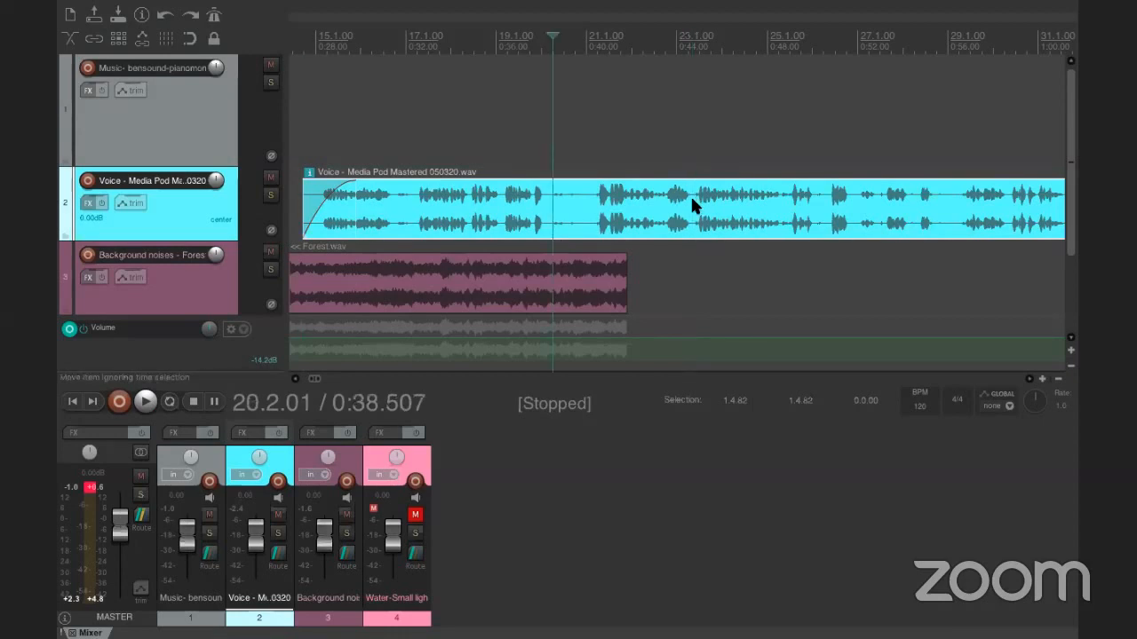
click(692, 205)
click(145, 402)
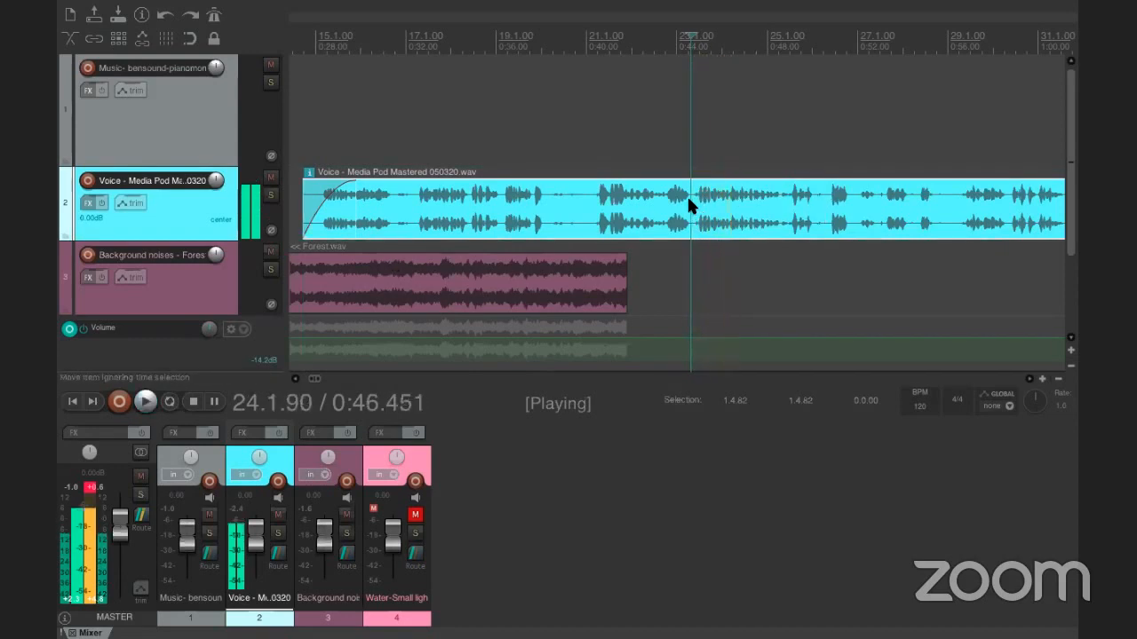
key(space)
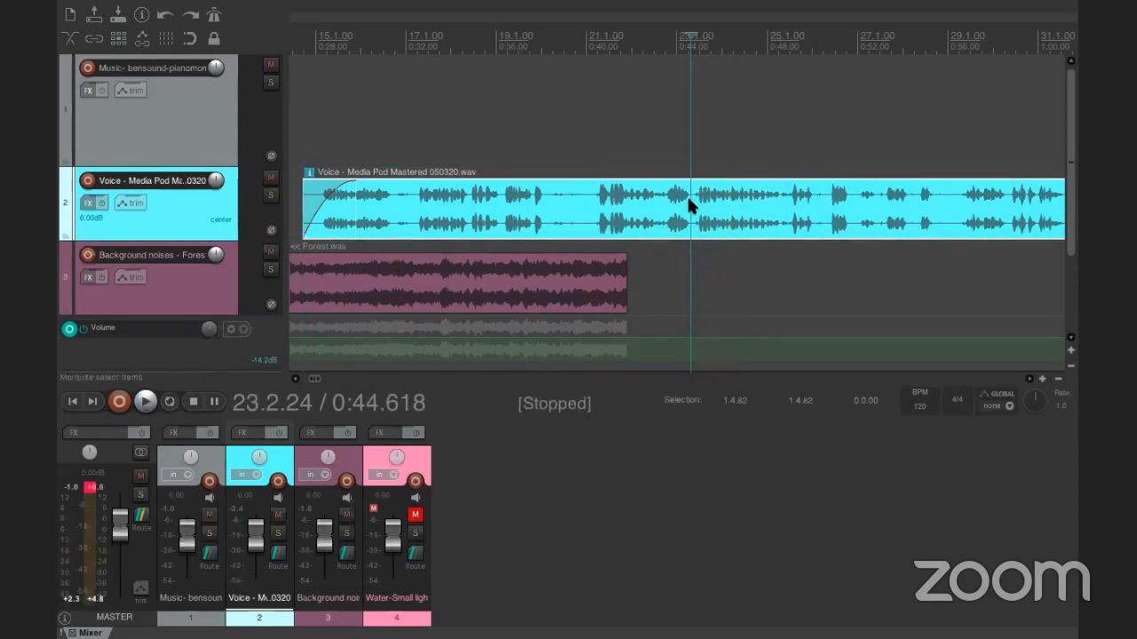
right_click(690, 204)
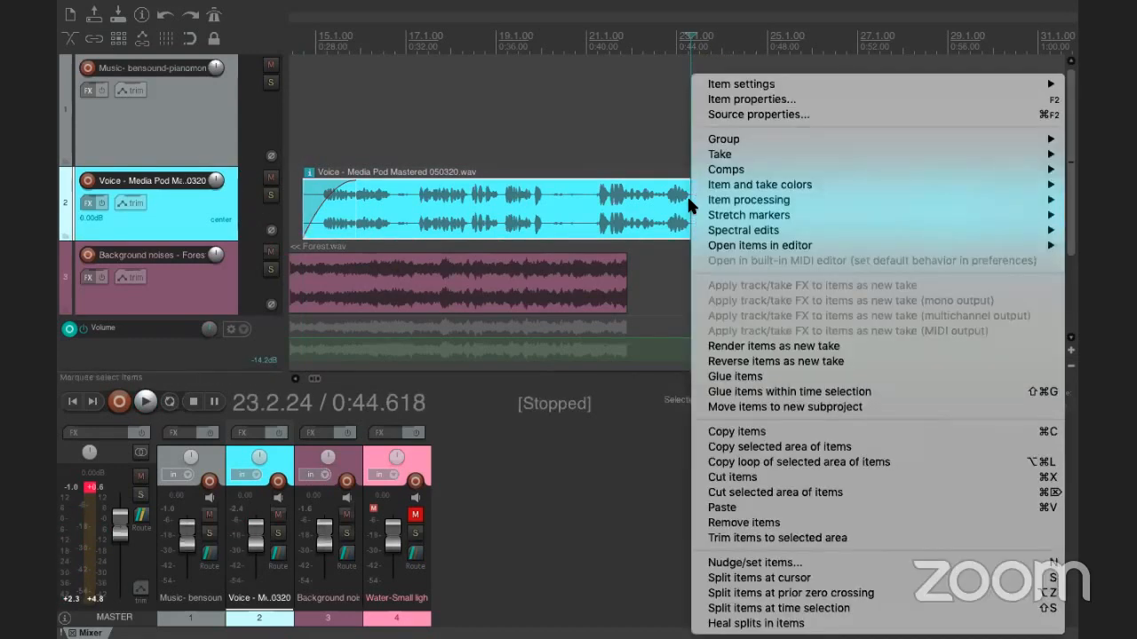
click(758, 578)
Remove the part of the voice recording that follows the split at about 0:44.6.
click(746, 227)
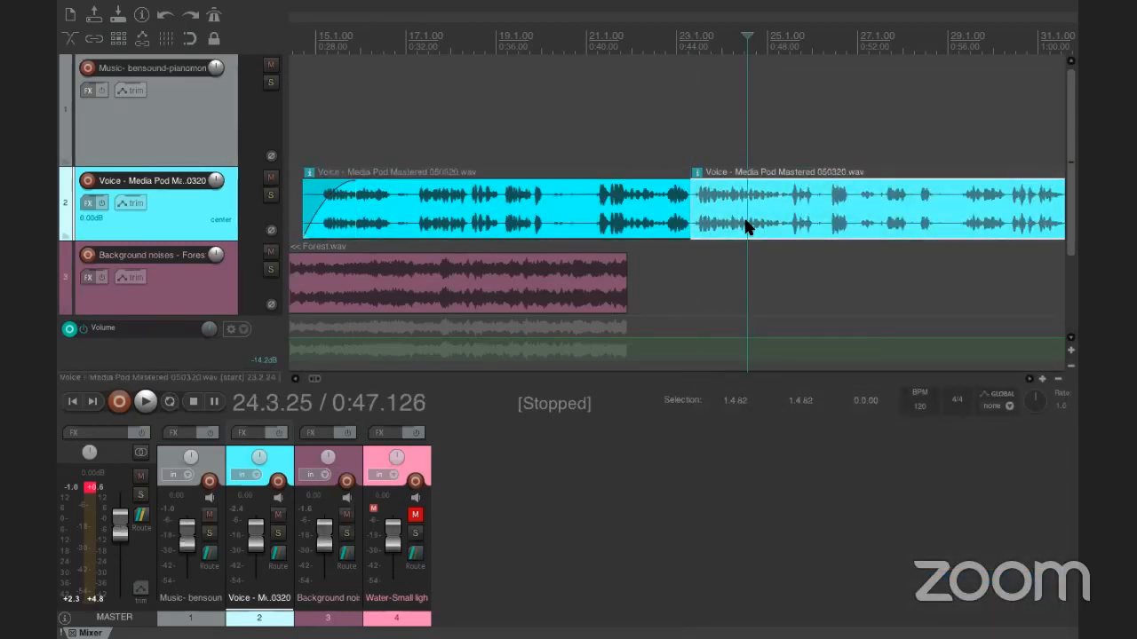
right_click(746, 227)
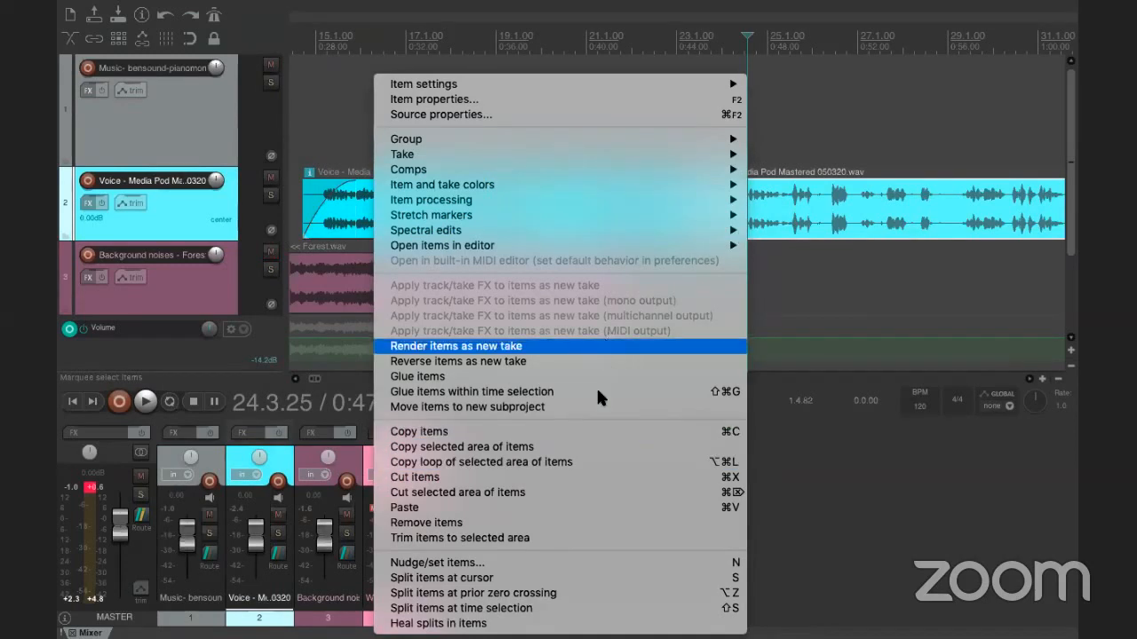
click(575, 524)
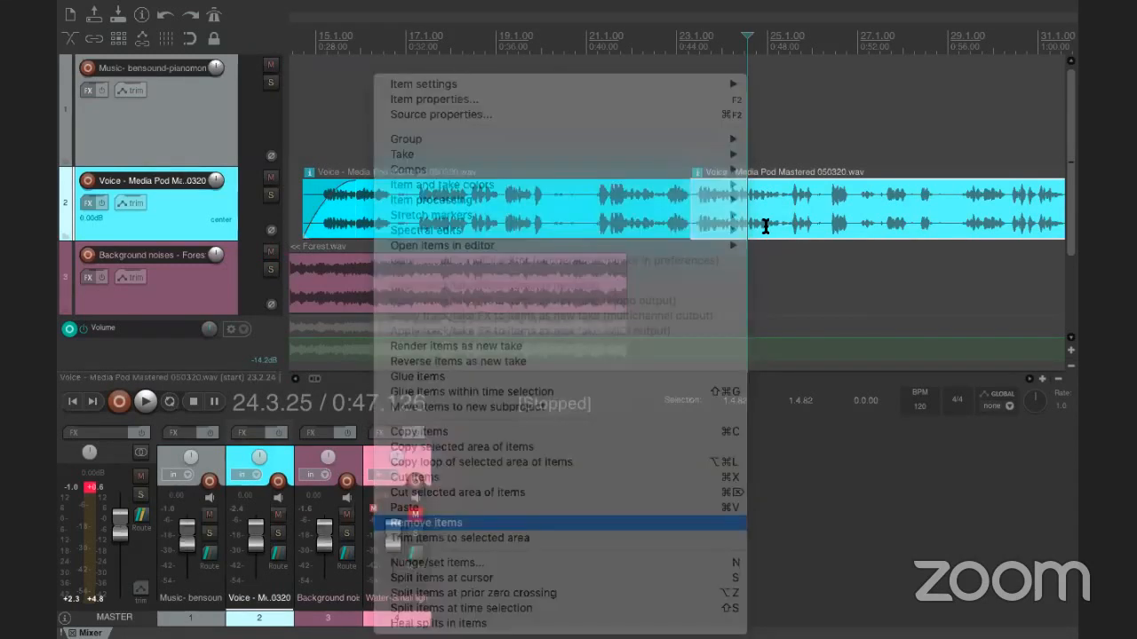
Remove the muted Water-Small light flowing stream track from the project.
drag(1076, 124, 1077, 224)
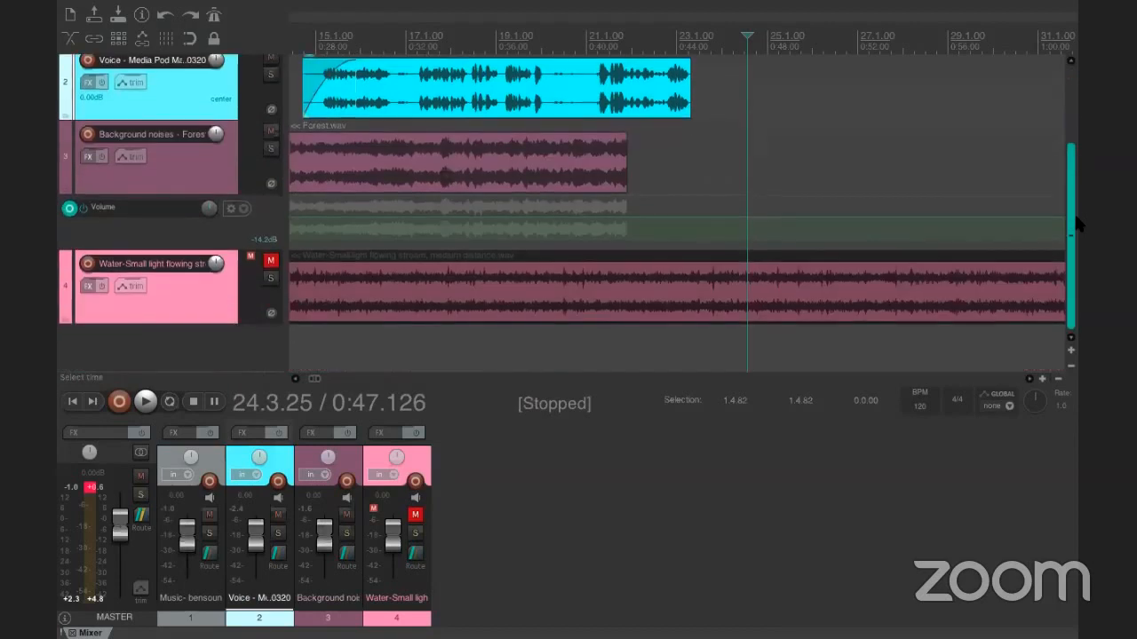
click(162, 295)
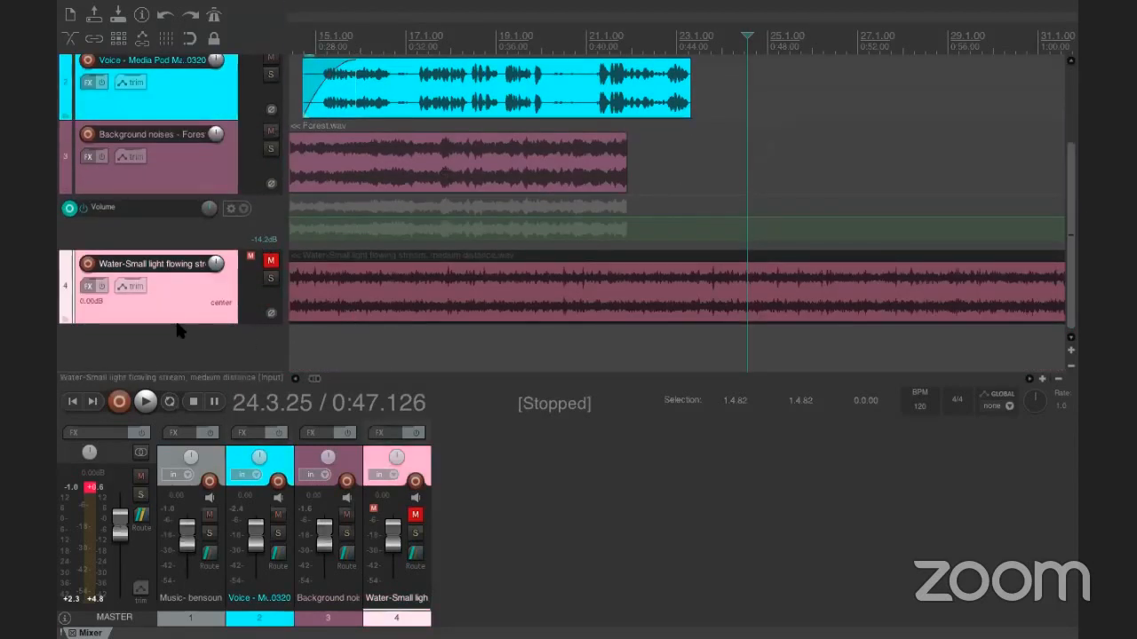
right_click(166, 296)
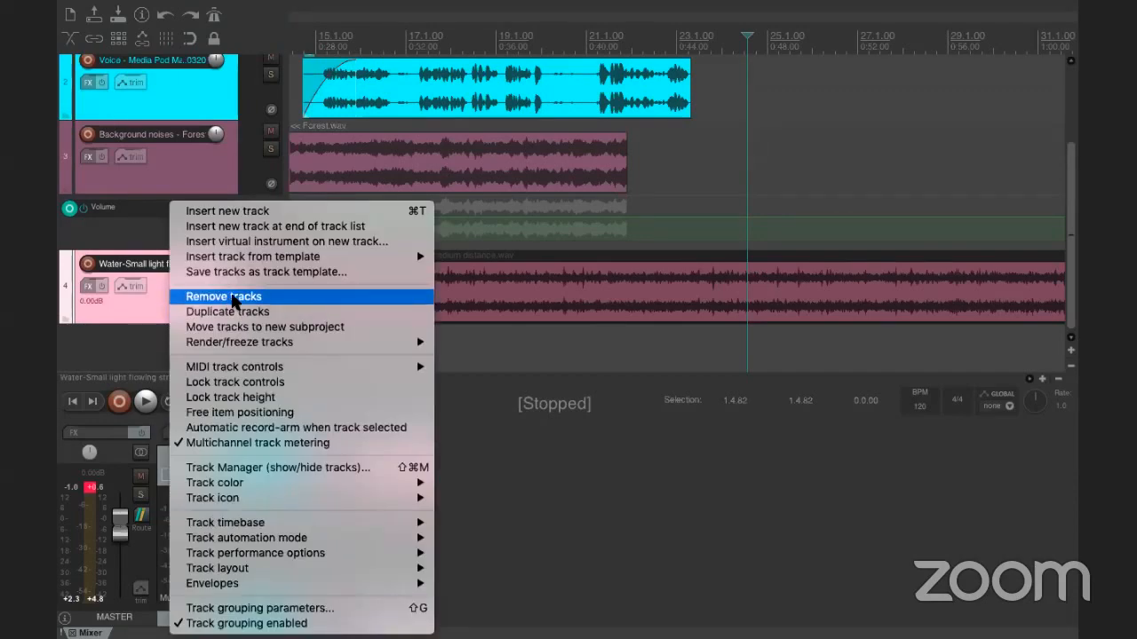
click(234, 299)
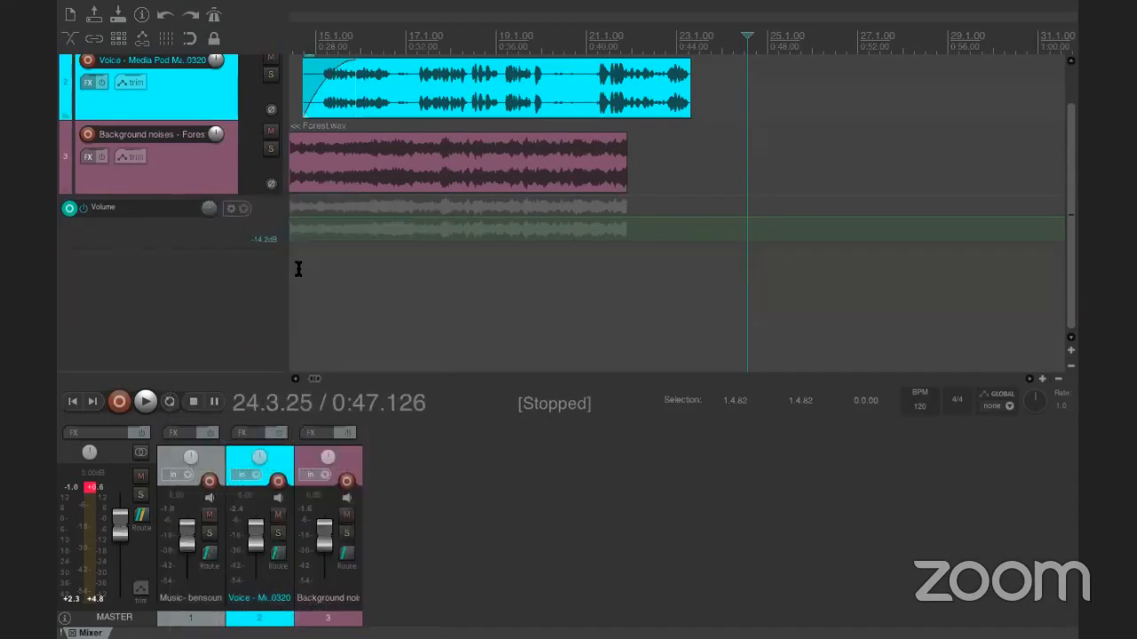
Add a short fade-out to the end of the second voice clip.
scroll(1062, 189, up, 3)
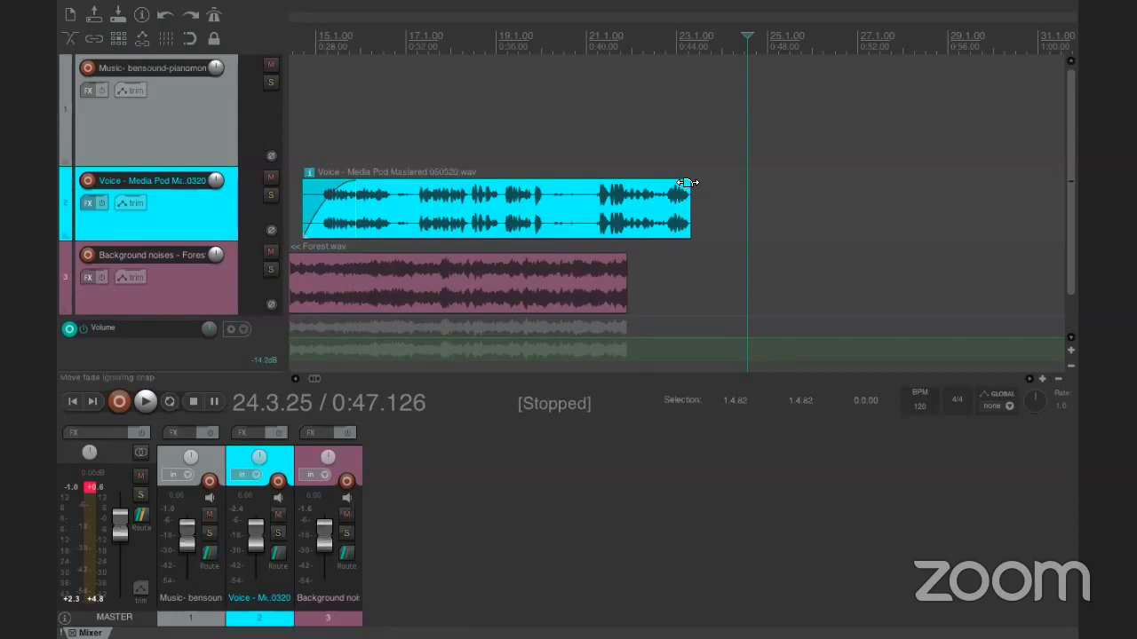
drag(684, 182, 688, 183)
drag(687, 183, 672, 184)
scroll(663, 246, right, 5)
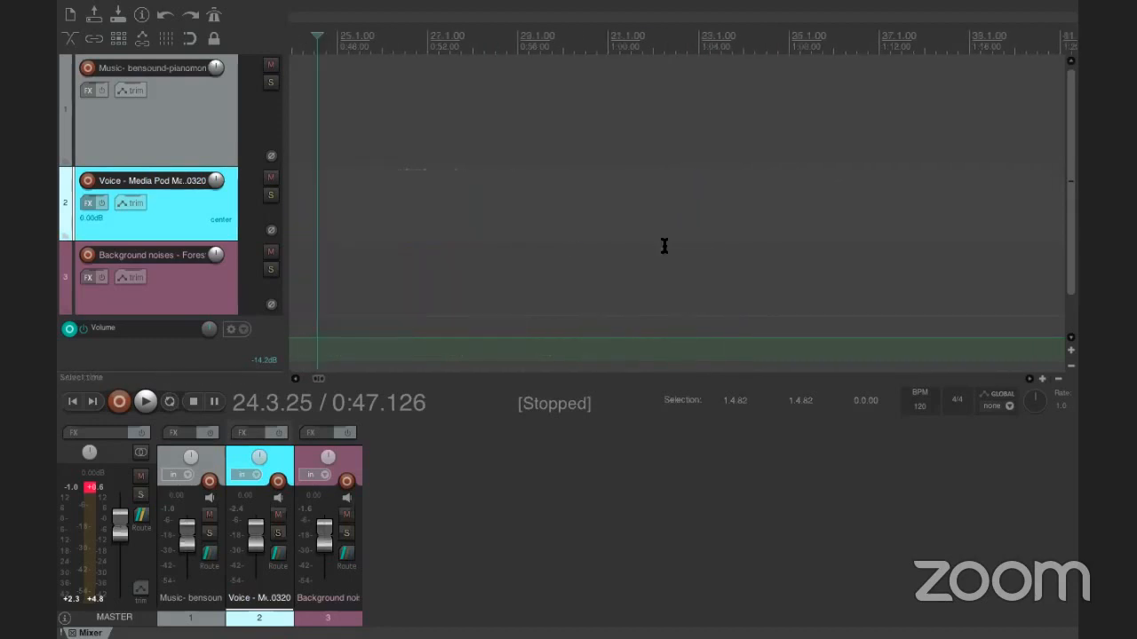
scroll(663, 246, left, 15)
scroll(663, 296, right, 5)
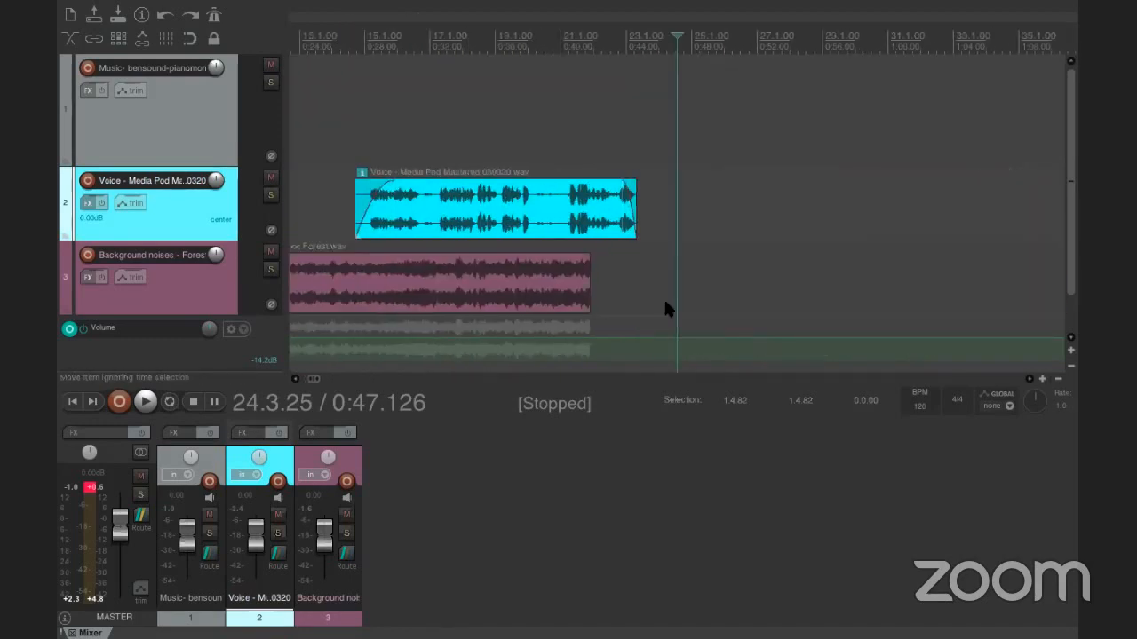
Open the render settings and choose Master mix as the source with Entire project as the bounds.
scroll(663, 297, down, 4)
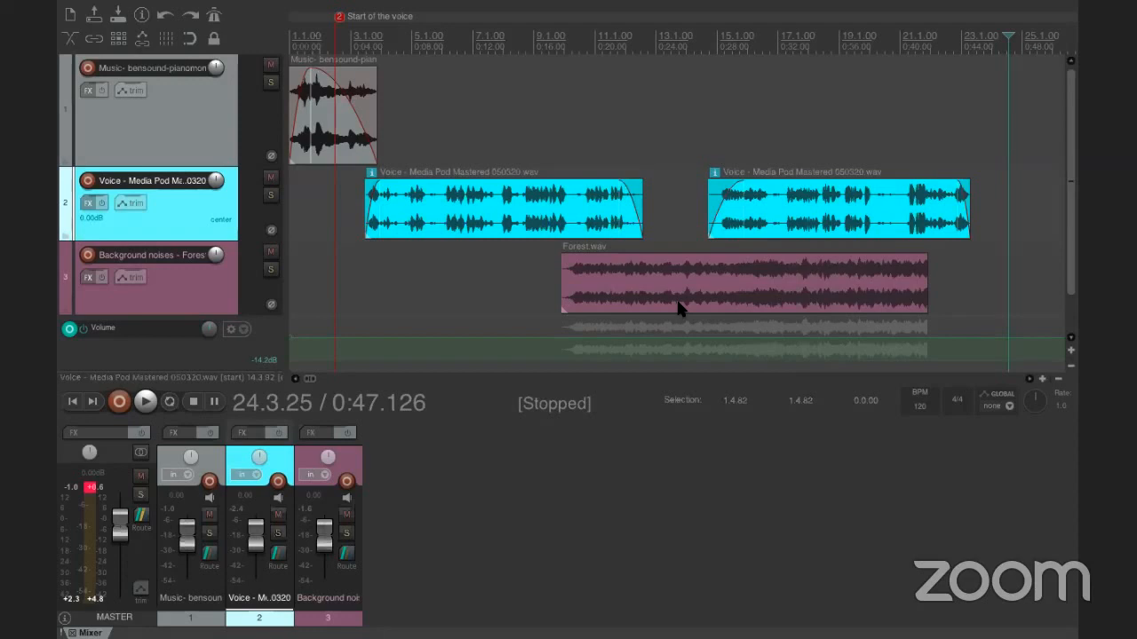
mouse_move(238, 27)
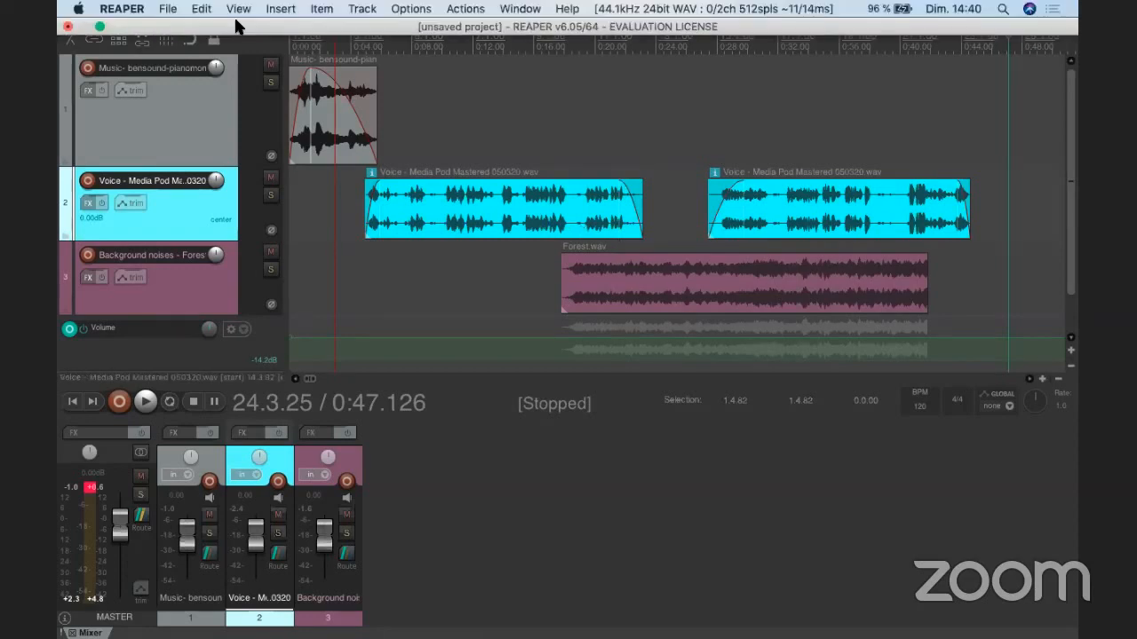
click(168, 9)
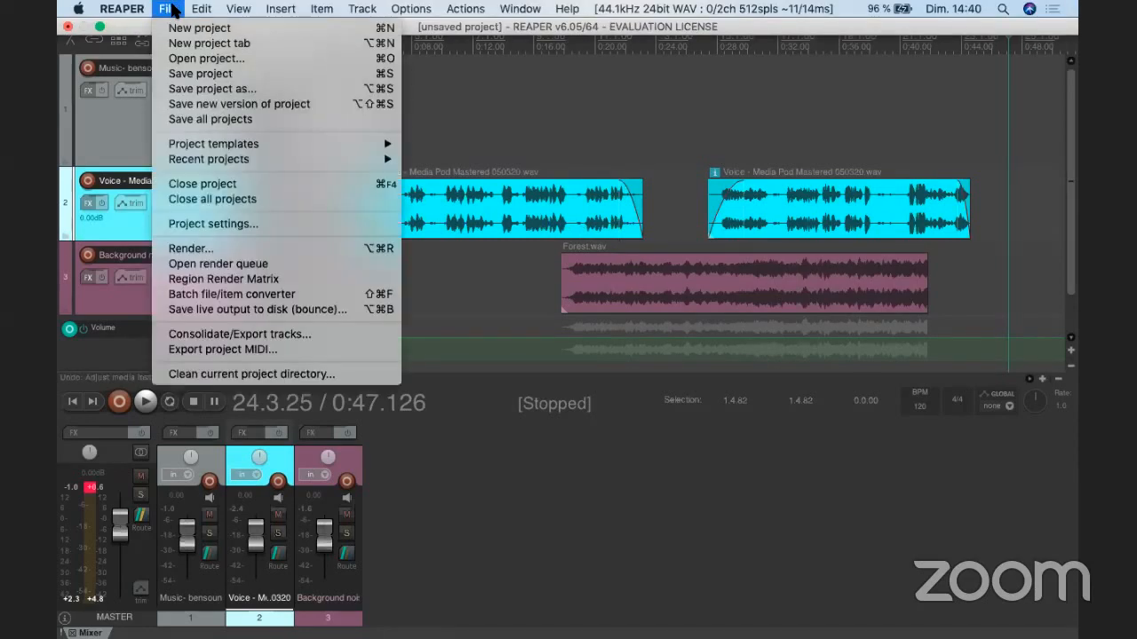
click(278, 248)
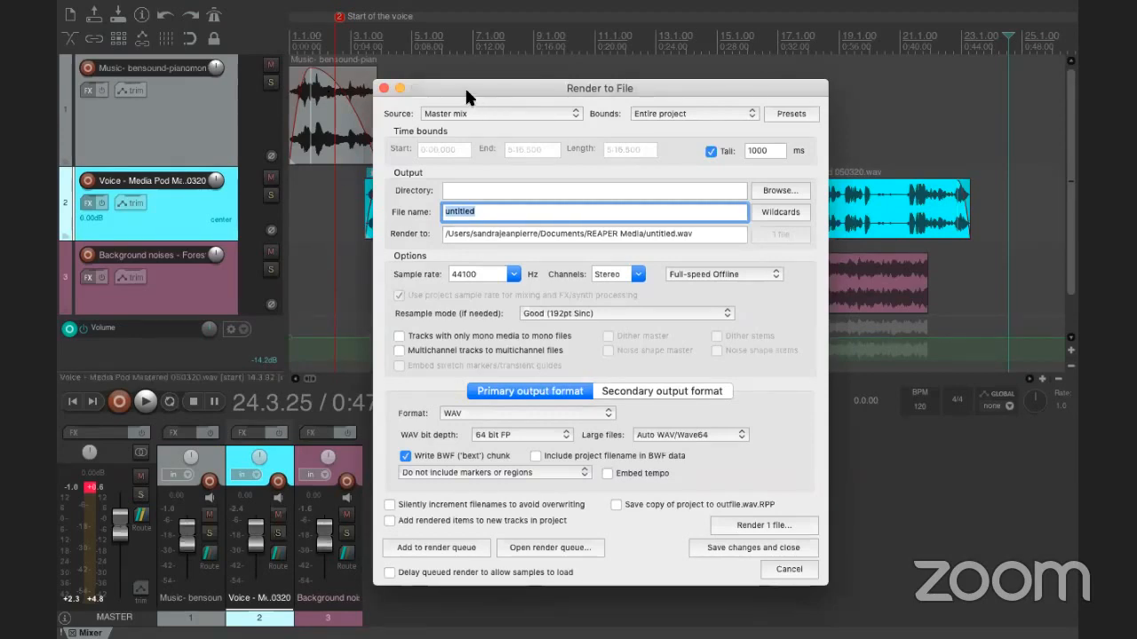
drag(465, 86, 428, 138)
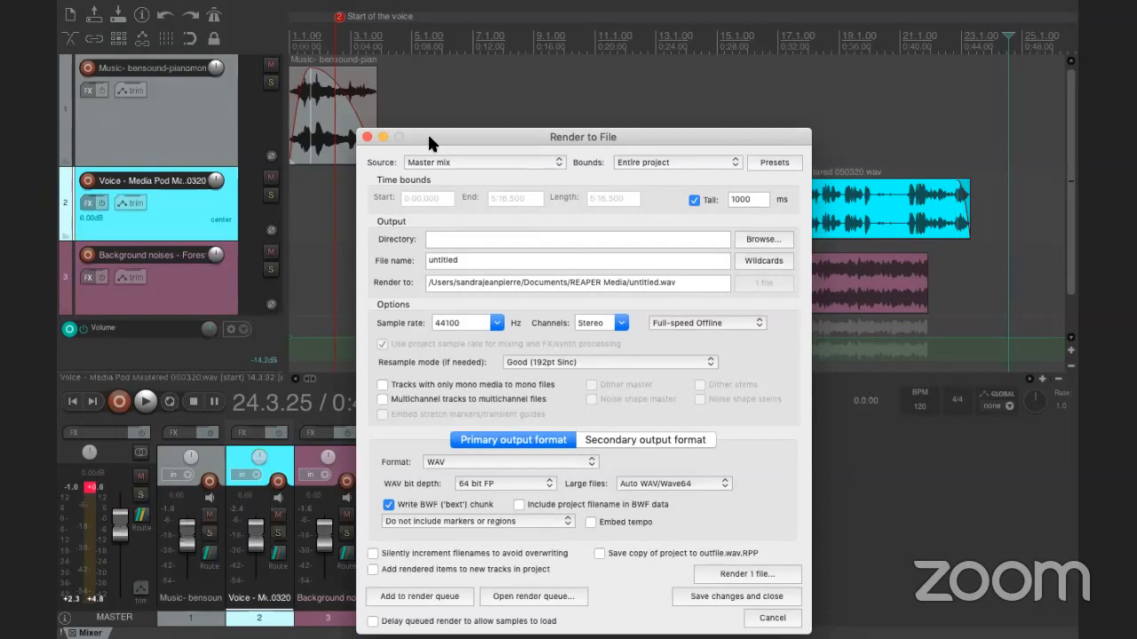
click(450, 163)
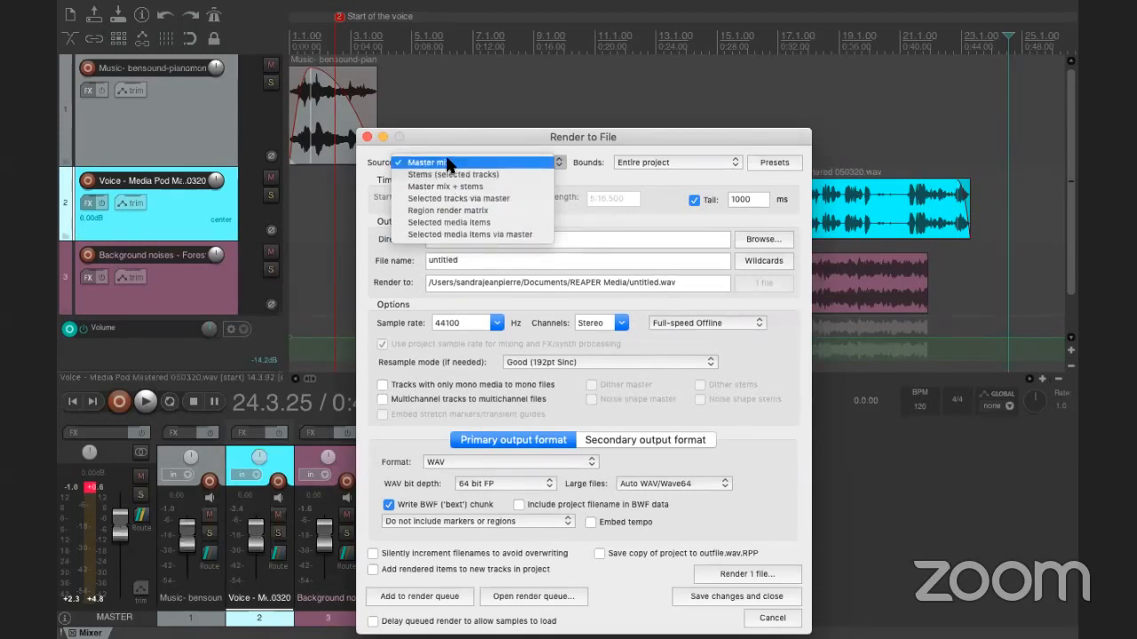
click(448, 163)
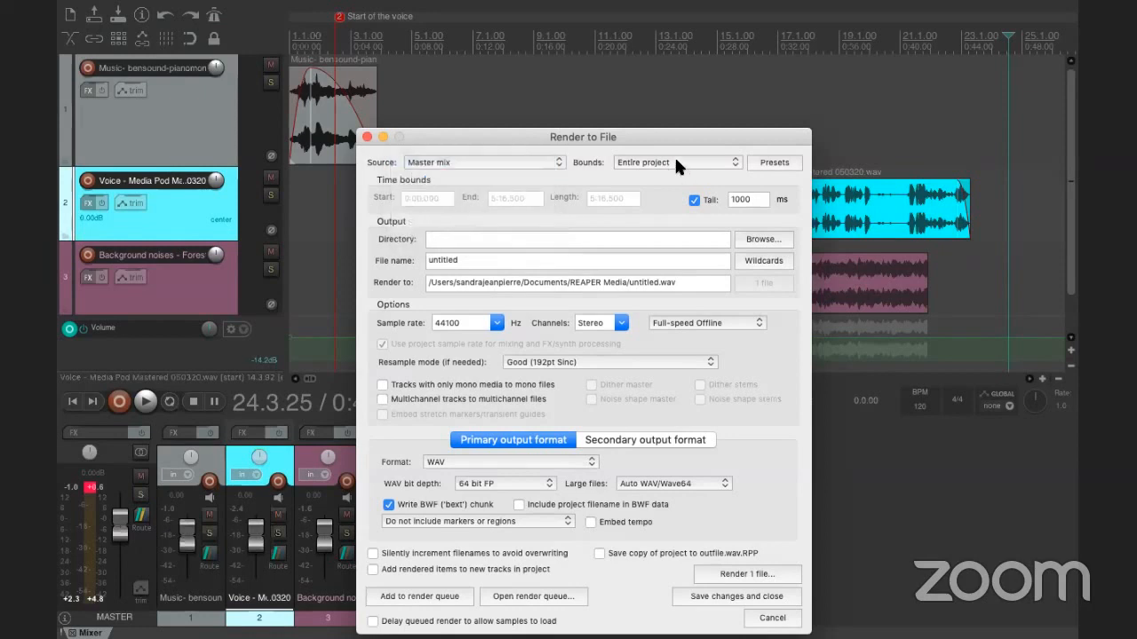
click(676, 162)
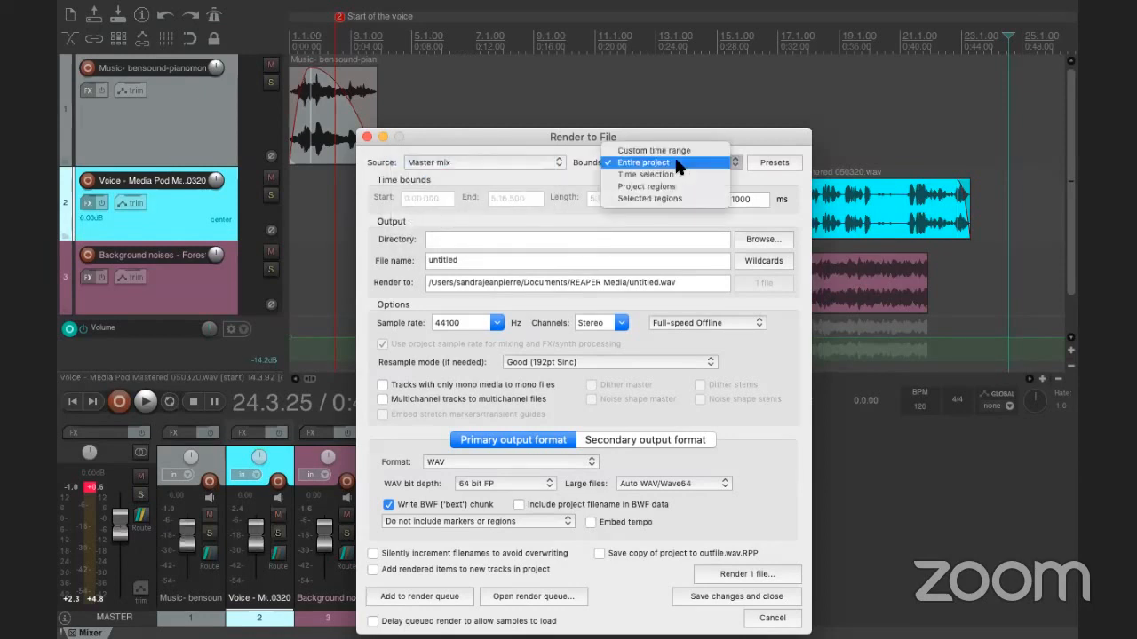
click(678, 165)
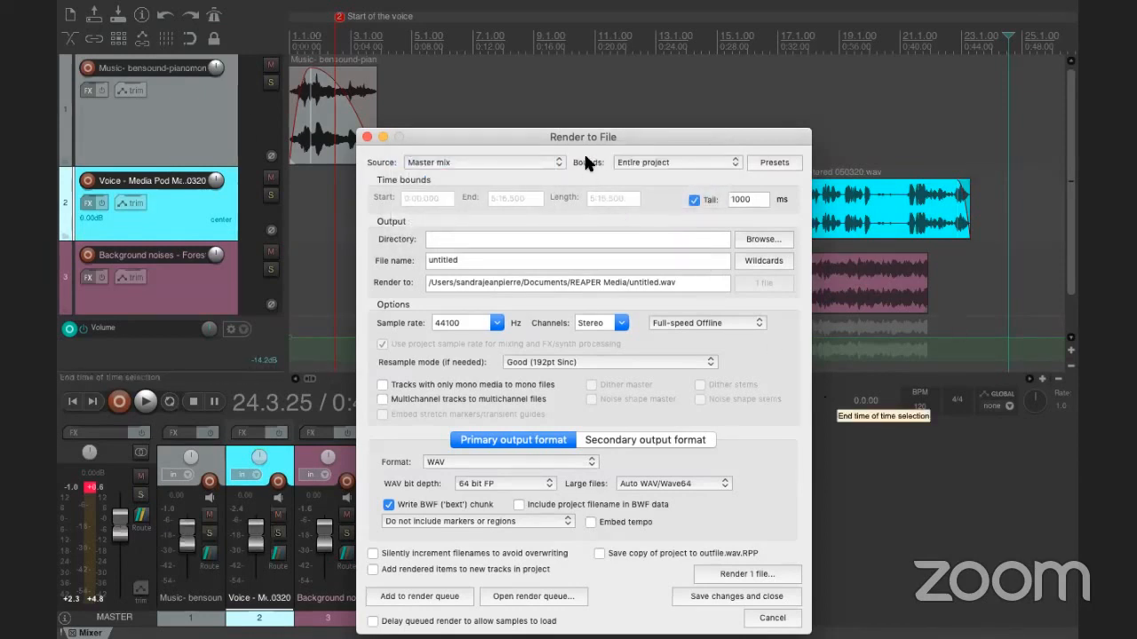
Inspect the timeline beyond the last clips to see how far the project extends, and return to its start.
drag(568, 130, 561, 75)
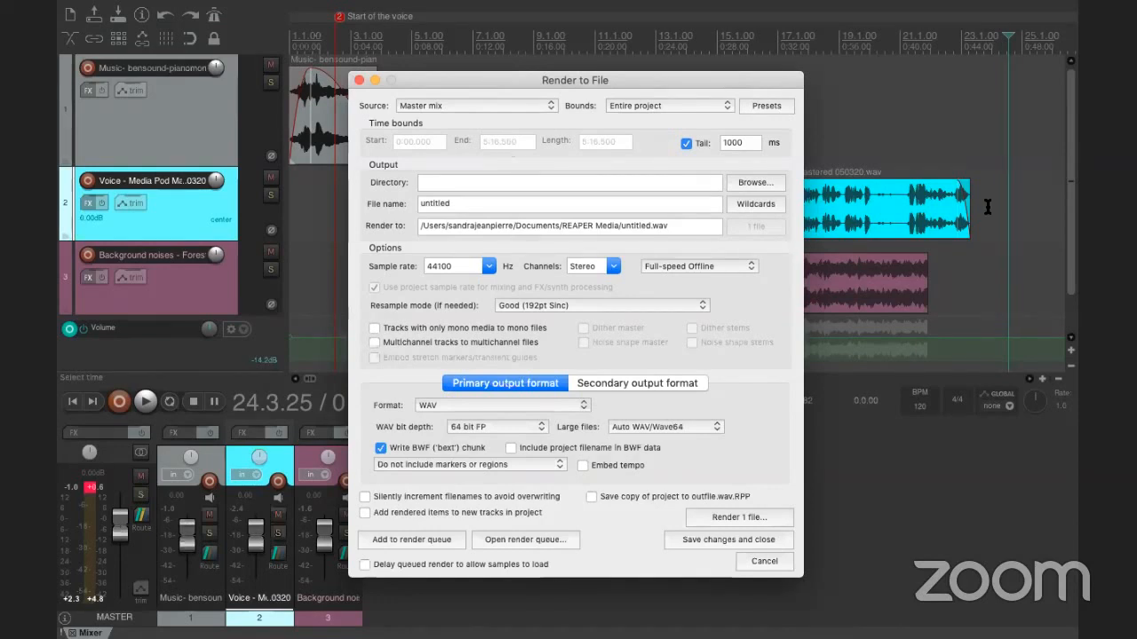
scroll(975, 197, right, 5)
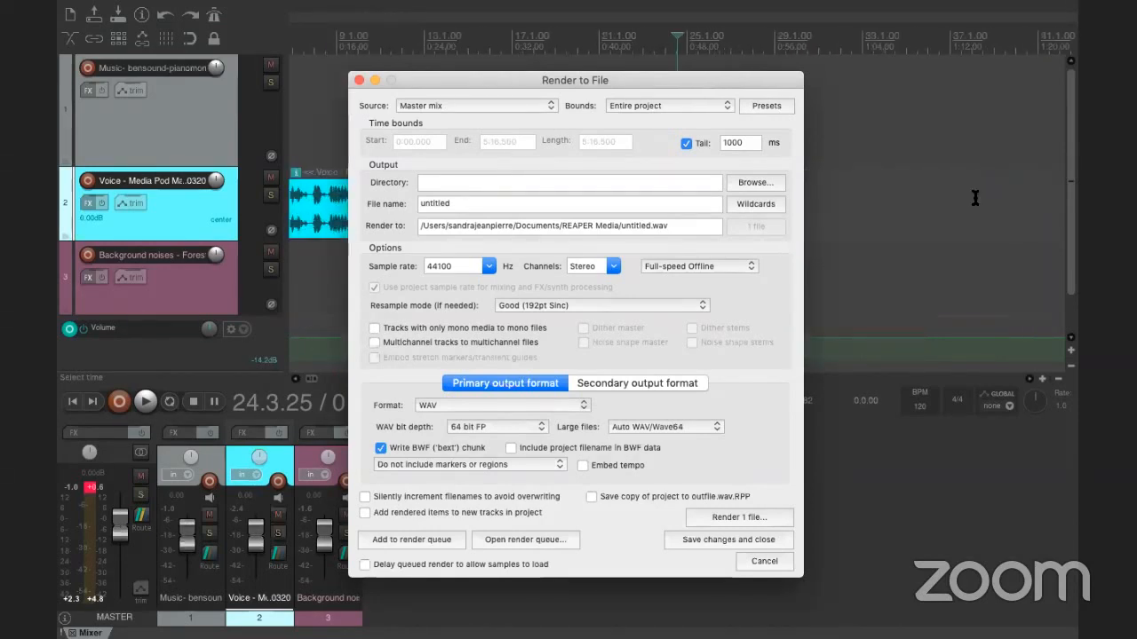
scroll(975, 197, left, 6)
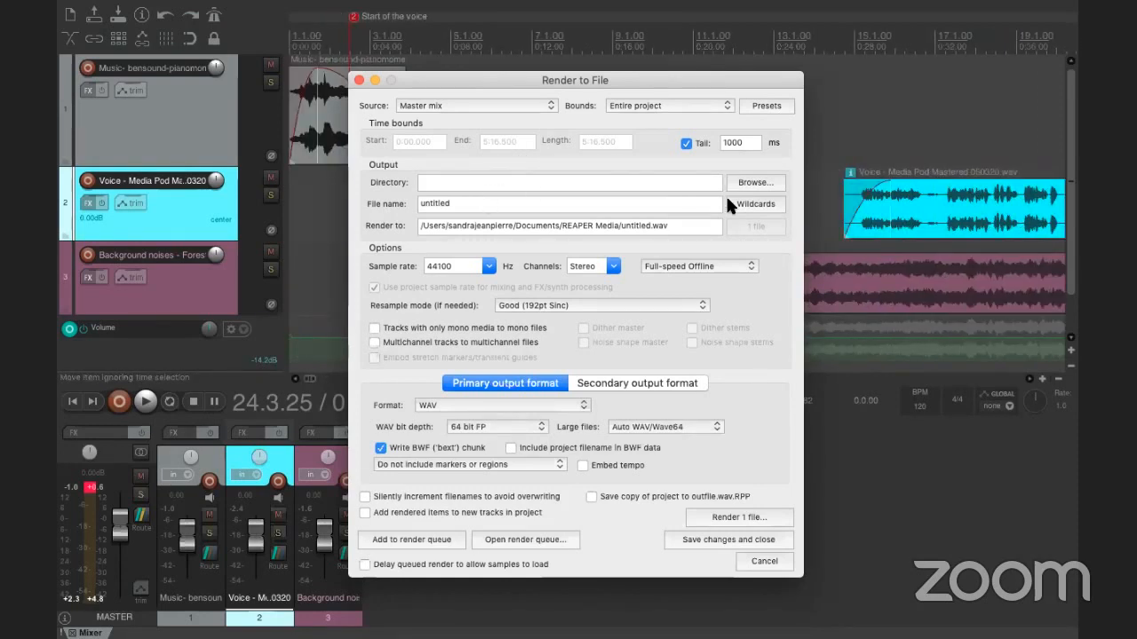
scroll(924, 155, down, 3)
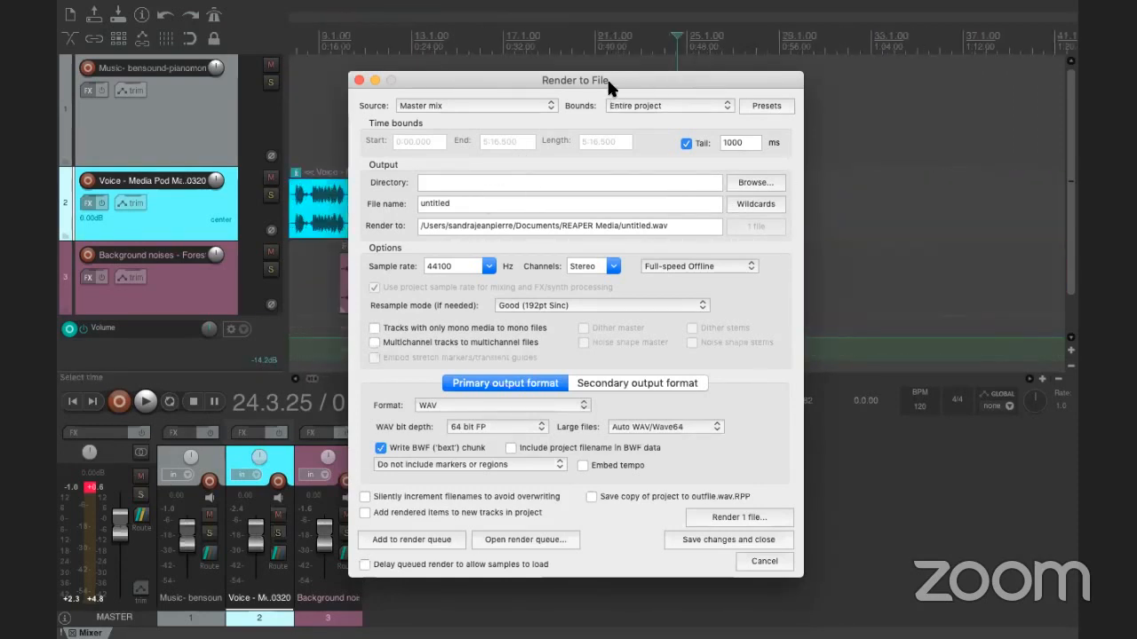
drag(607, 76, 451, 154)
scroll(574, 125, up, 3)
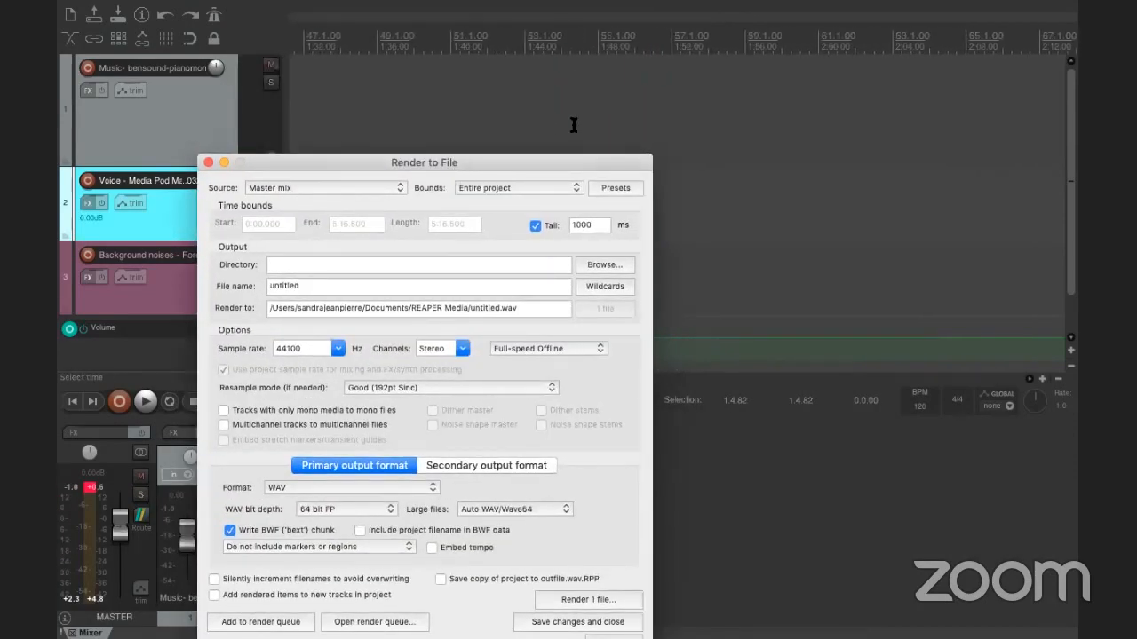
key(Home)
click(546, 186)
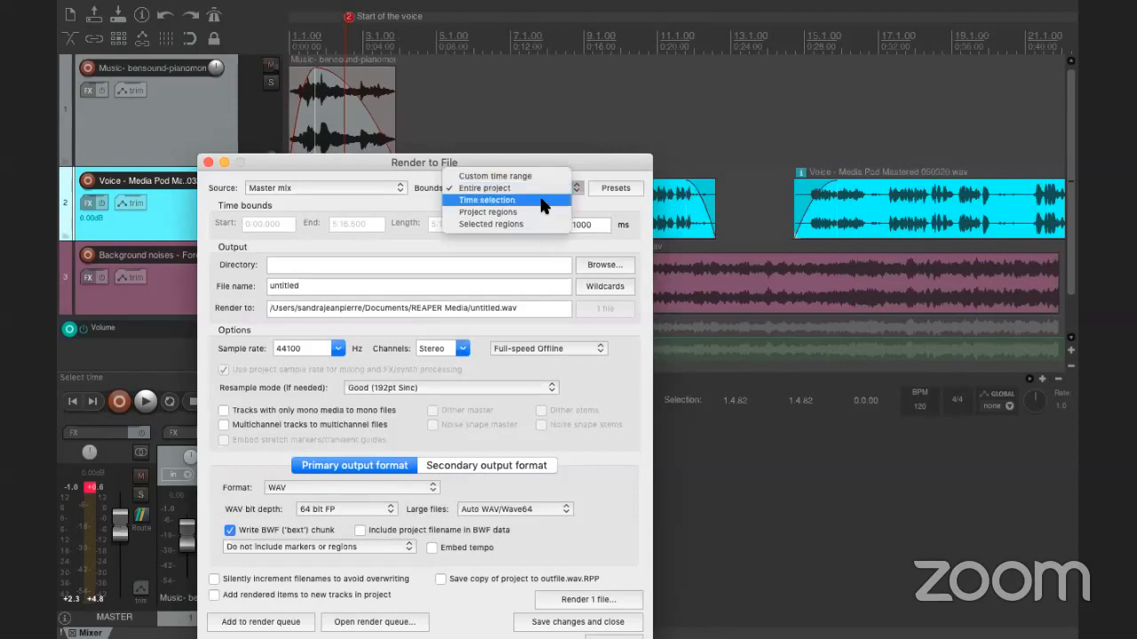
click(543, 203)
click(525, 185)
click(509, 190)
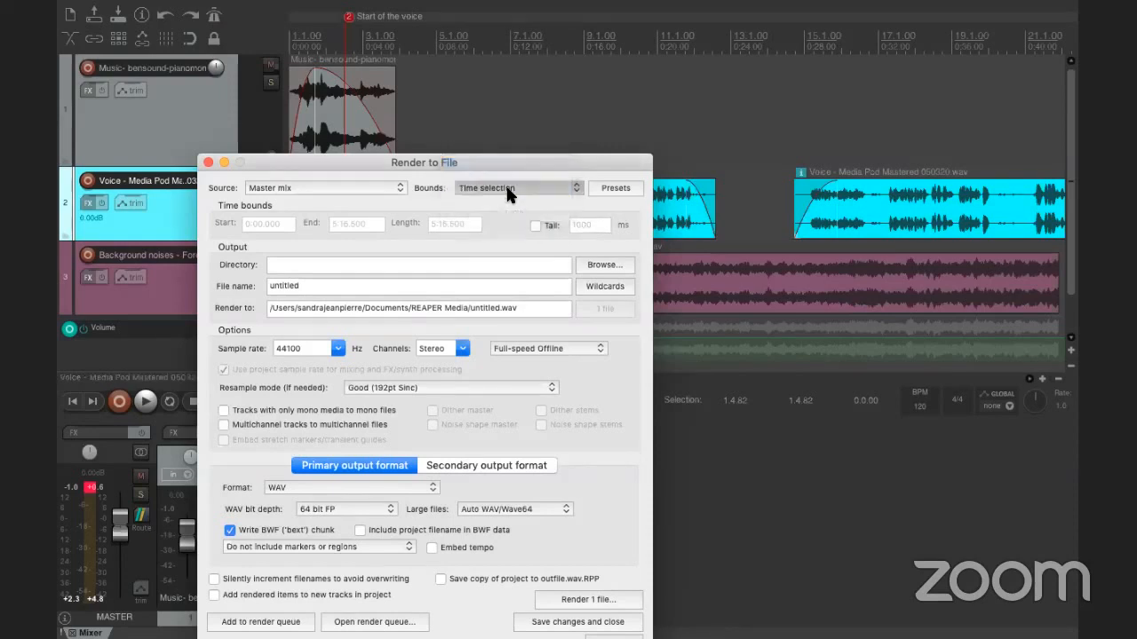
click(506, 187)
click(499, 196)
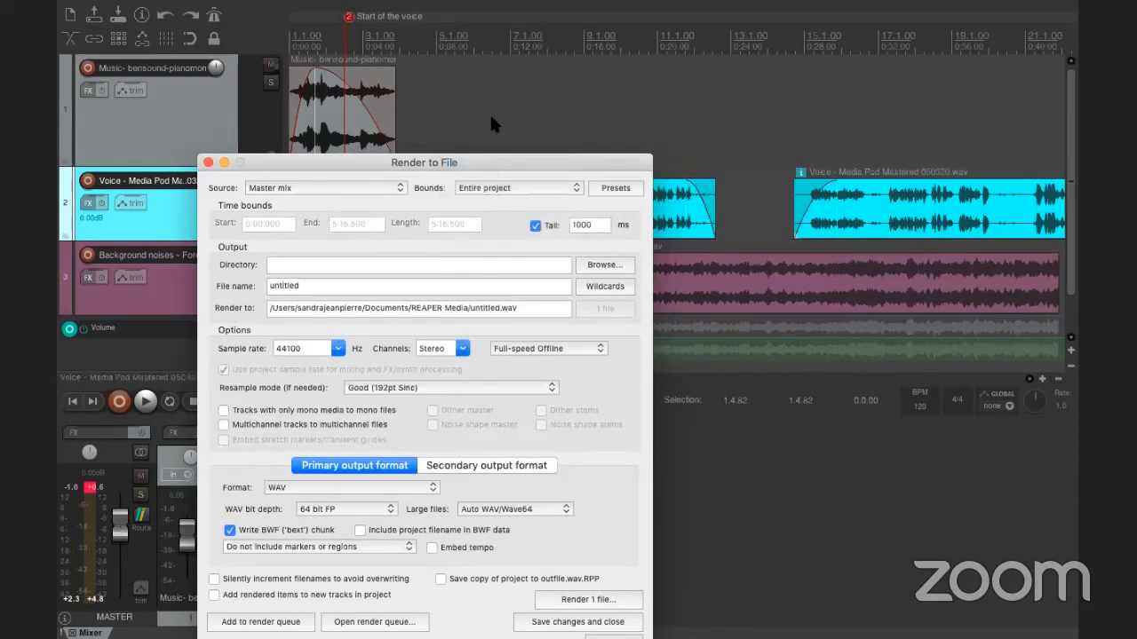
Review the source and bounds options for the render, leaving Master mix and Entire project selected.
drag(490, 166, 515, 108)
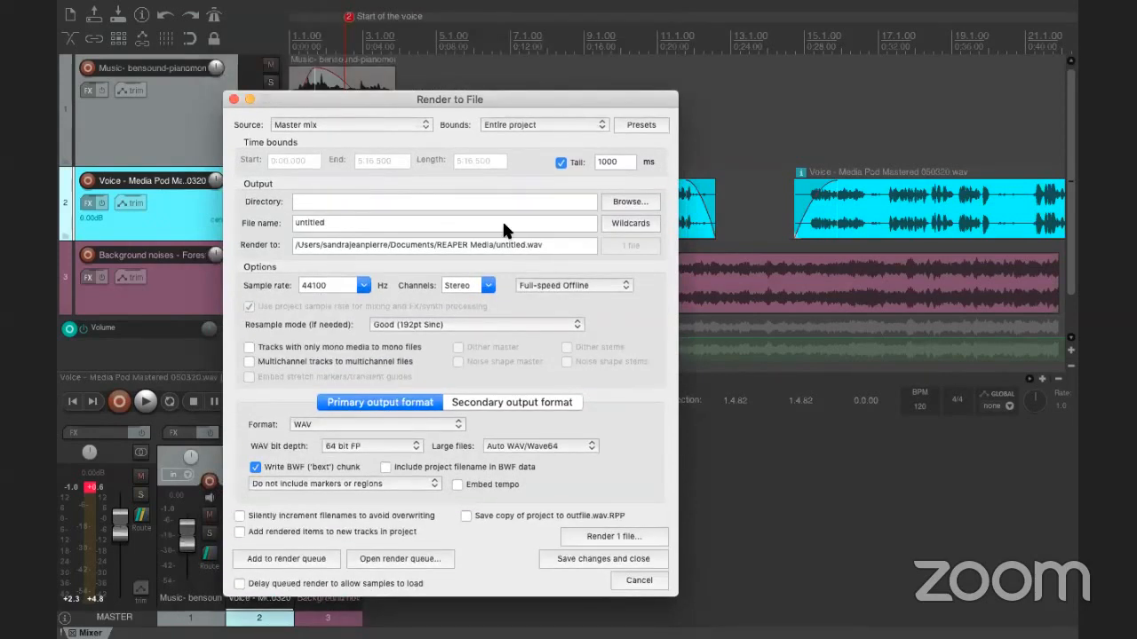
click(360, 131)
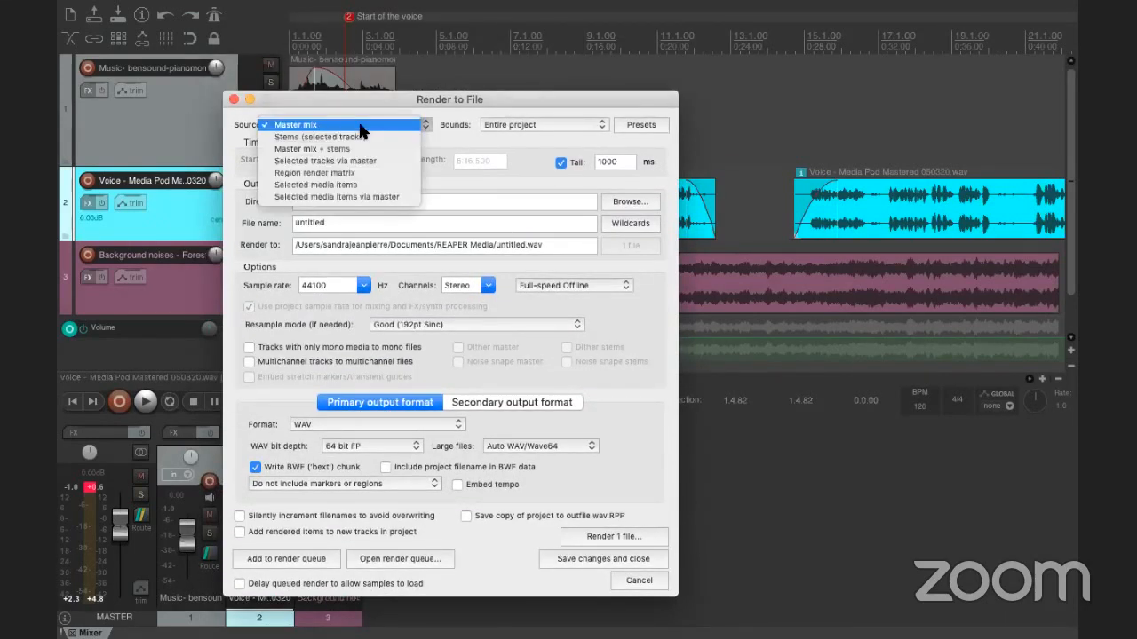
click(355, 122)
click(502, 124)
click(501, 125)
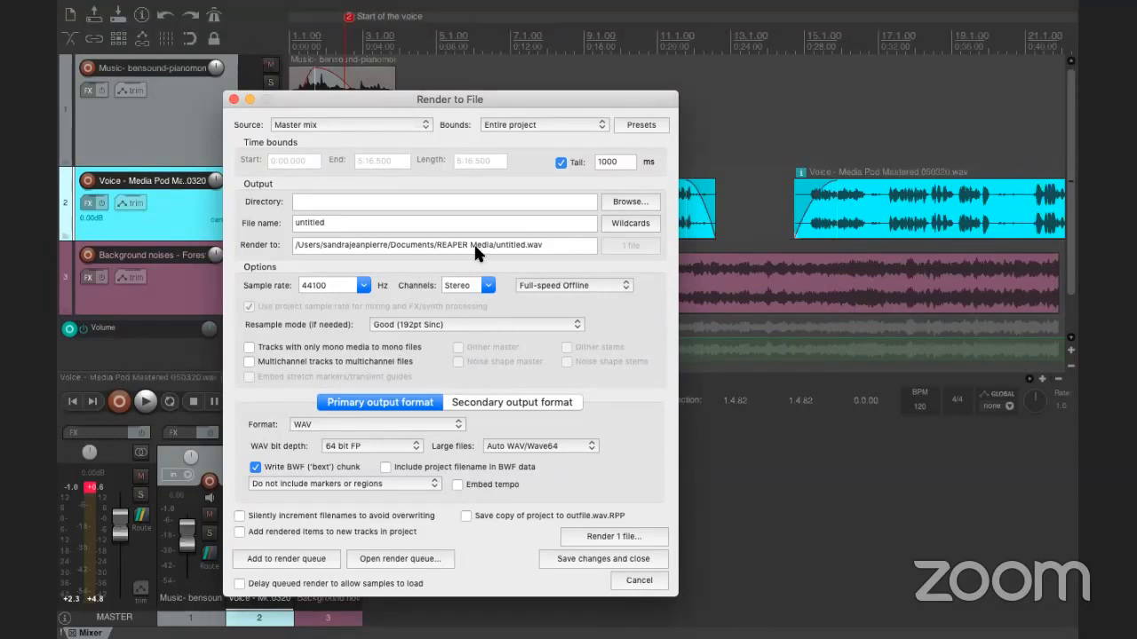
Name the render file RiseandShinesession and choose a sample rate of 44100 Hz.
click(411, 219)
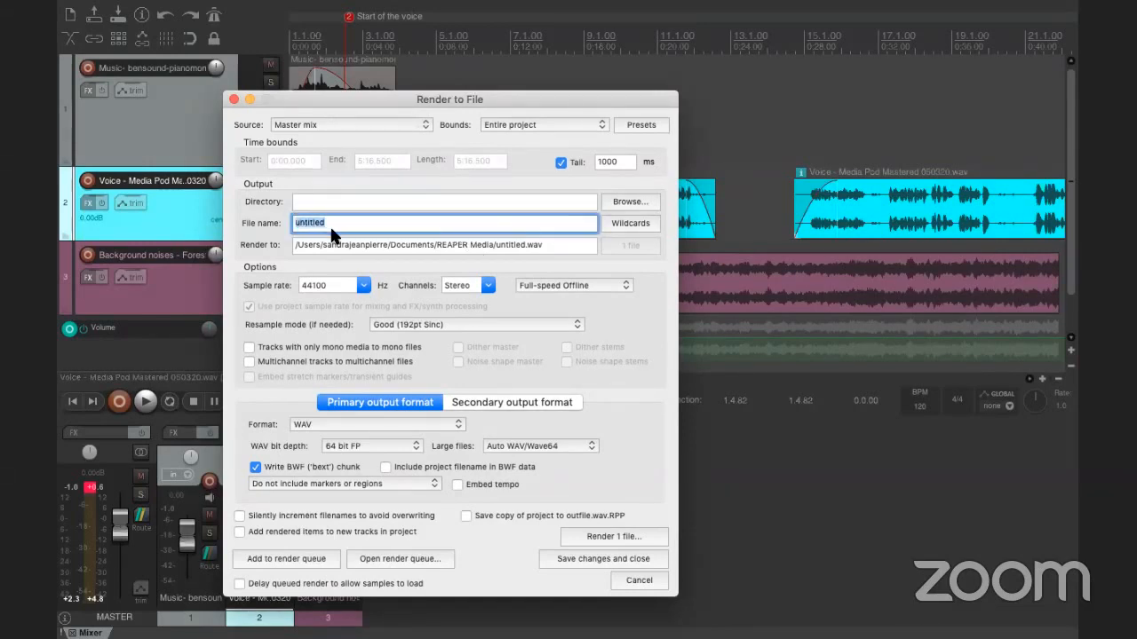
key(BackSpace)
text(Pod)
key(BackSpace)
key(BackSpace)
key(BackSpace)
text(RiseandShinessession)
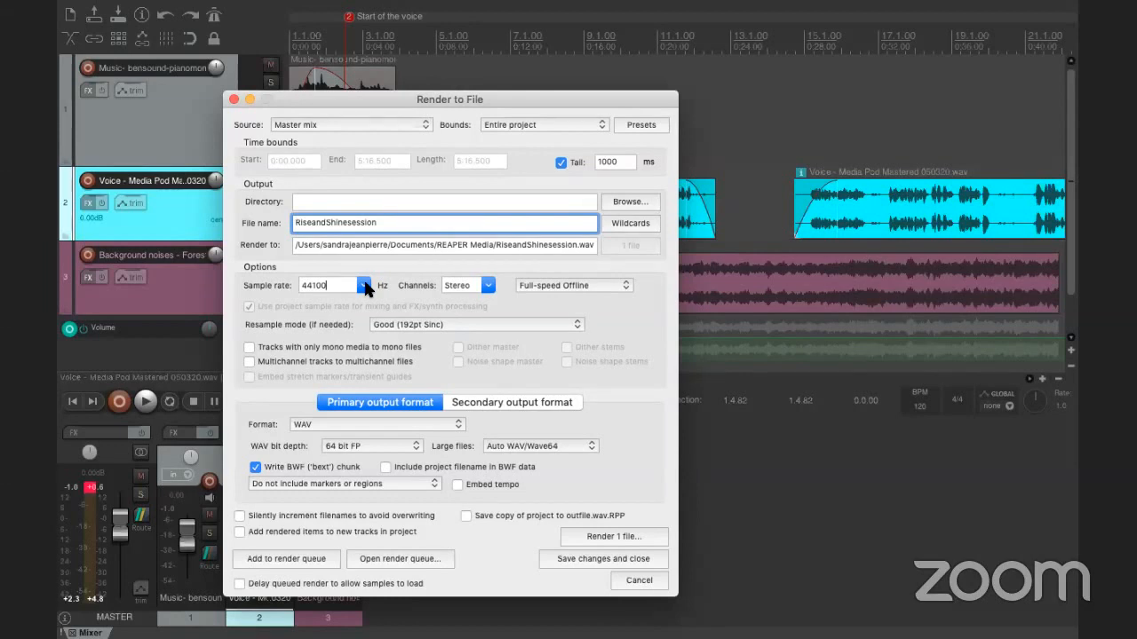
click(364, 286)
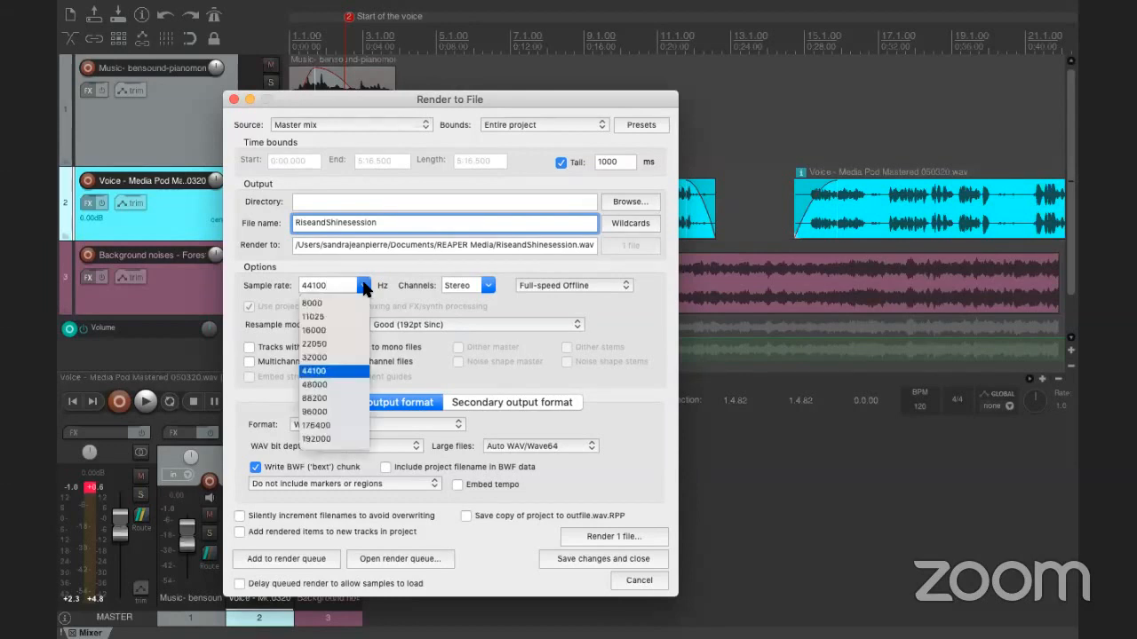
click(337, 373)
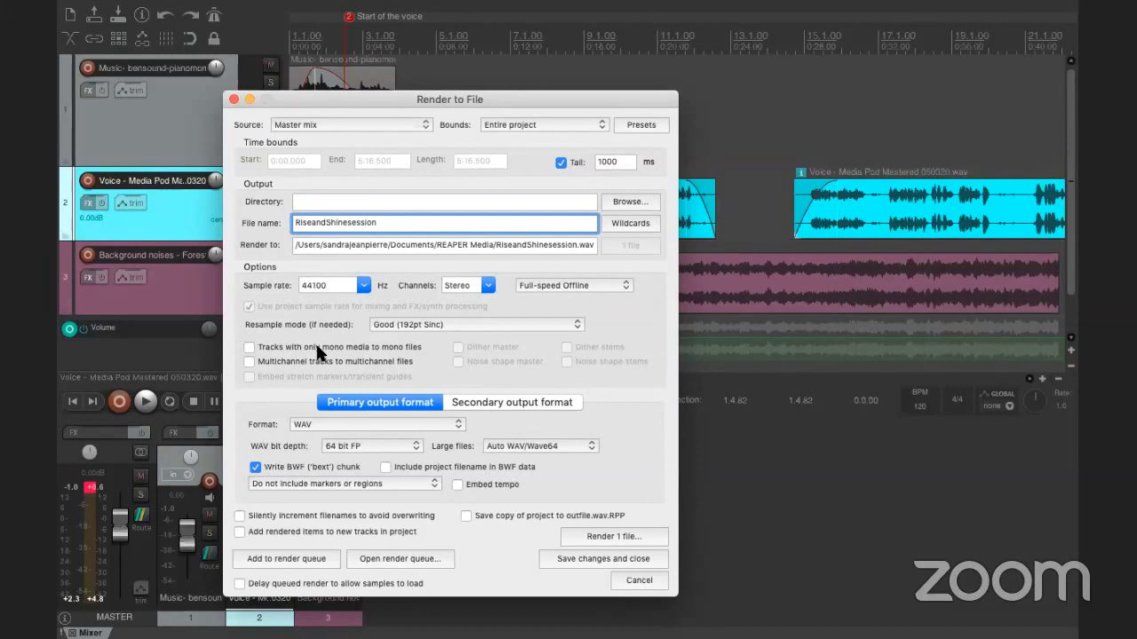
Set the primary output format to MP3 (encoder by LAME project).
click(298, 425)
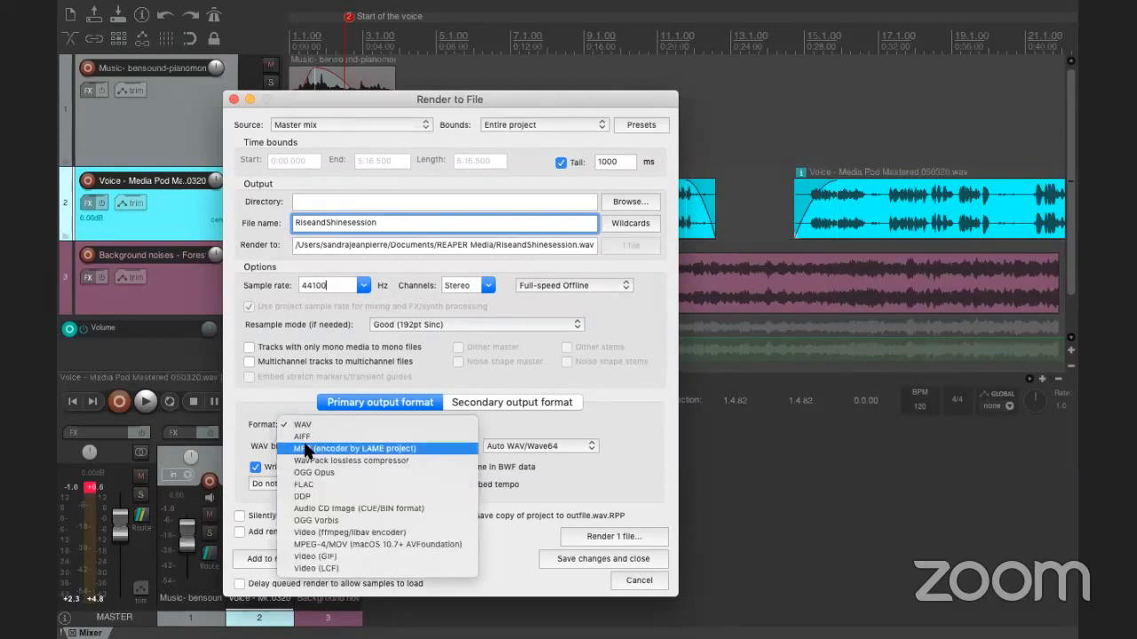
click(305, 448)
click(302, 425)
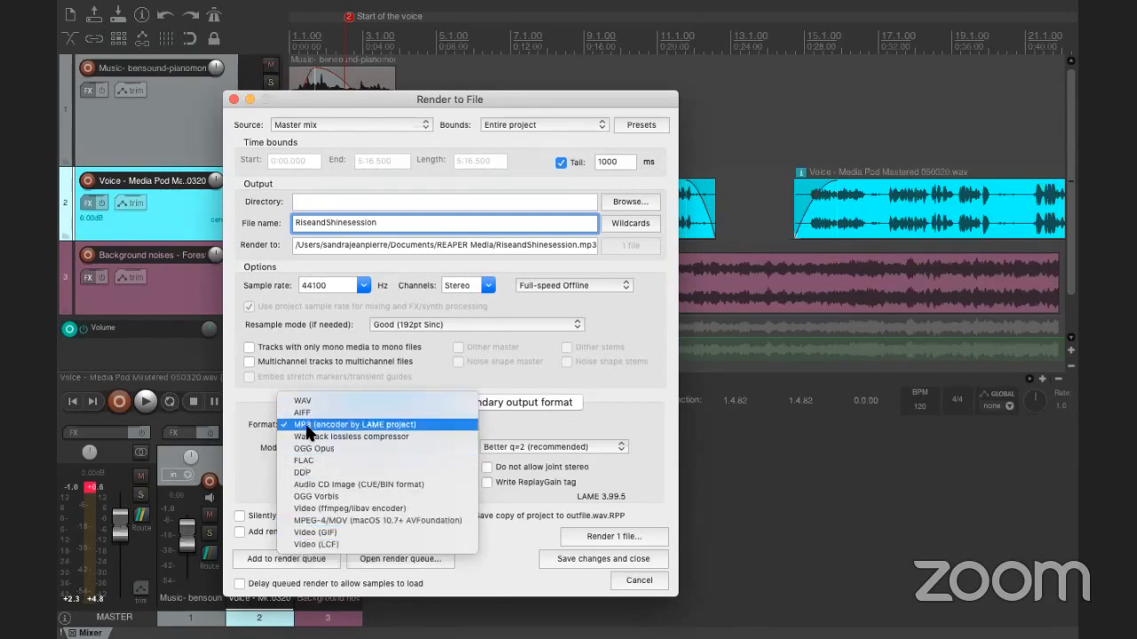
click(309, 425)
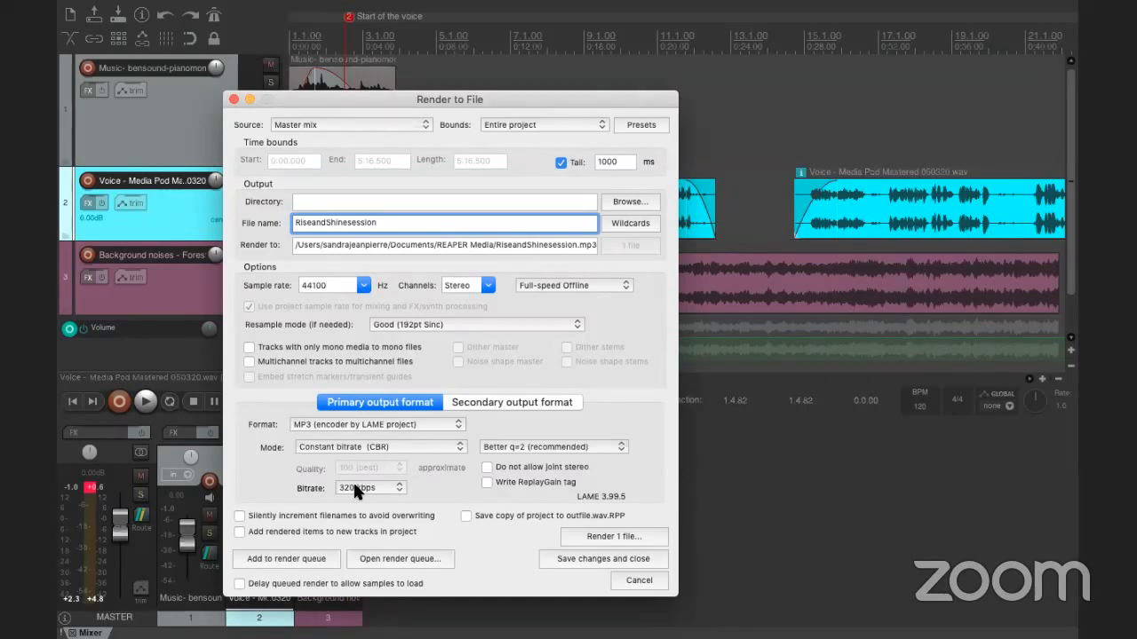
Review the available MP3 bitrates and choose 320 kbps.
drag(423, 99, 428, 25)
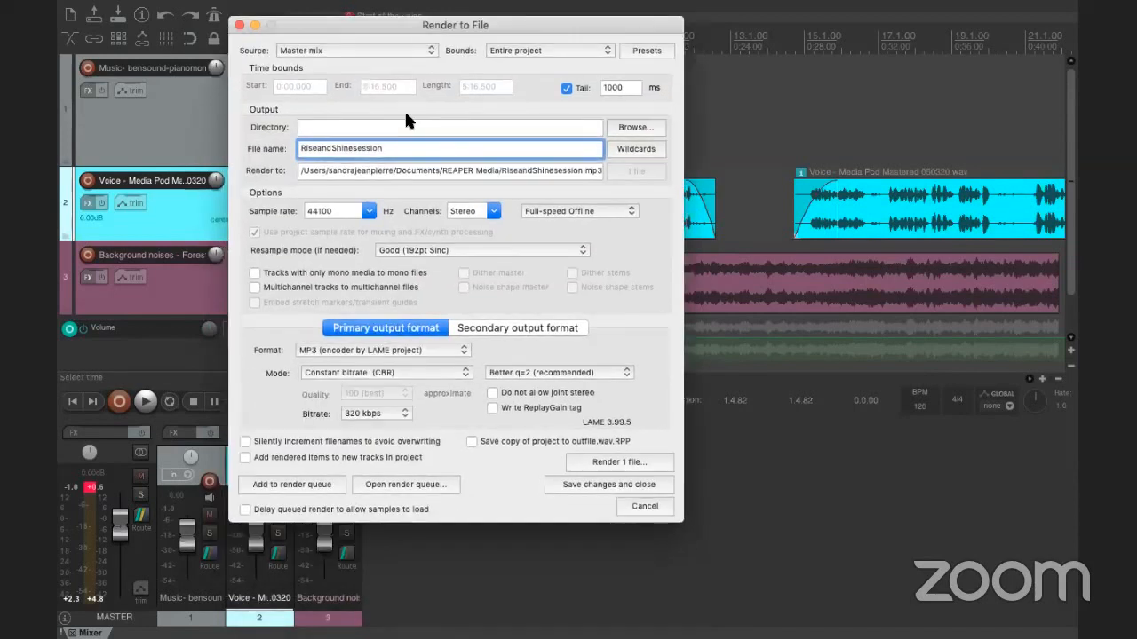
click(370, 414)
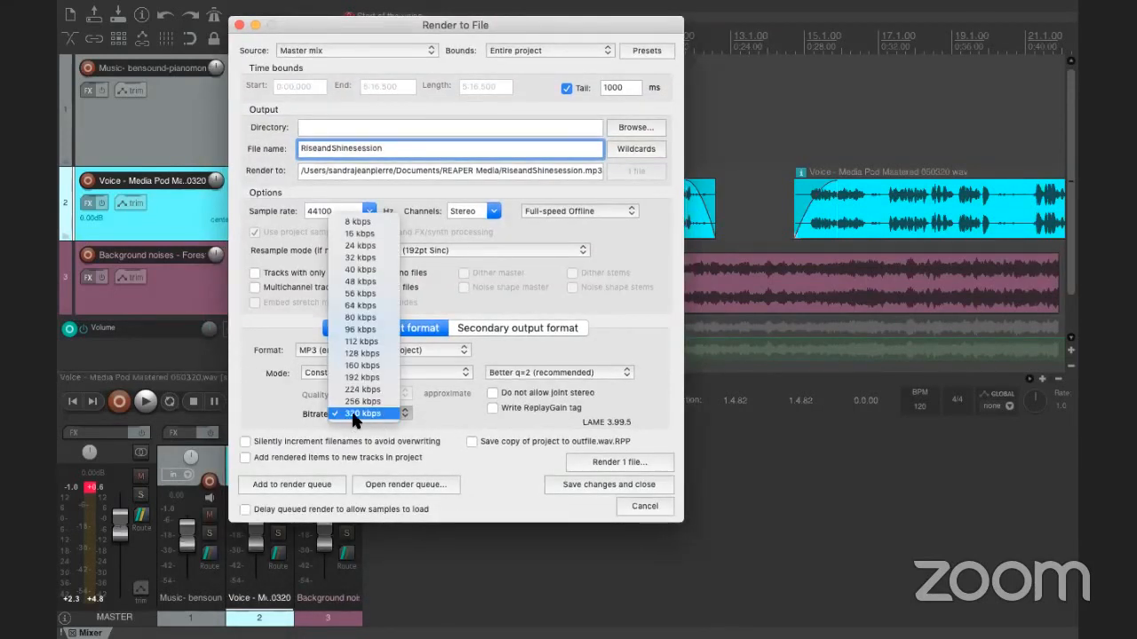
click(365, 414)
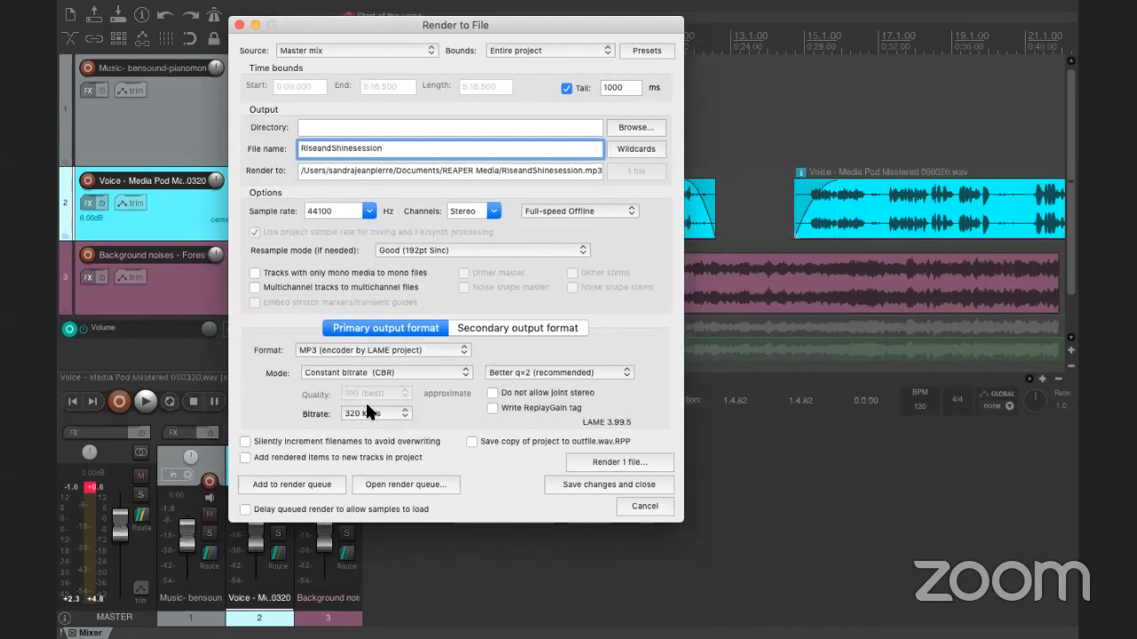
click(366, 414)
click(371, 415)
click(367, 411)
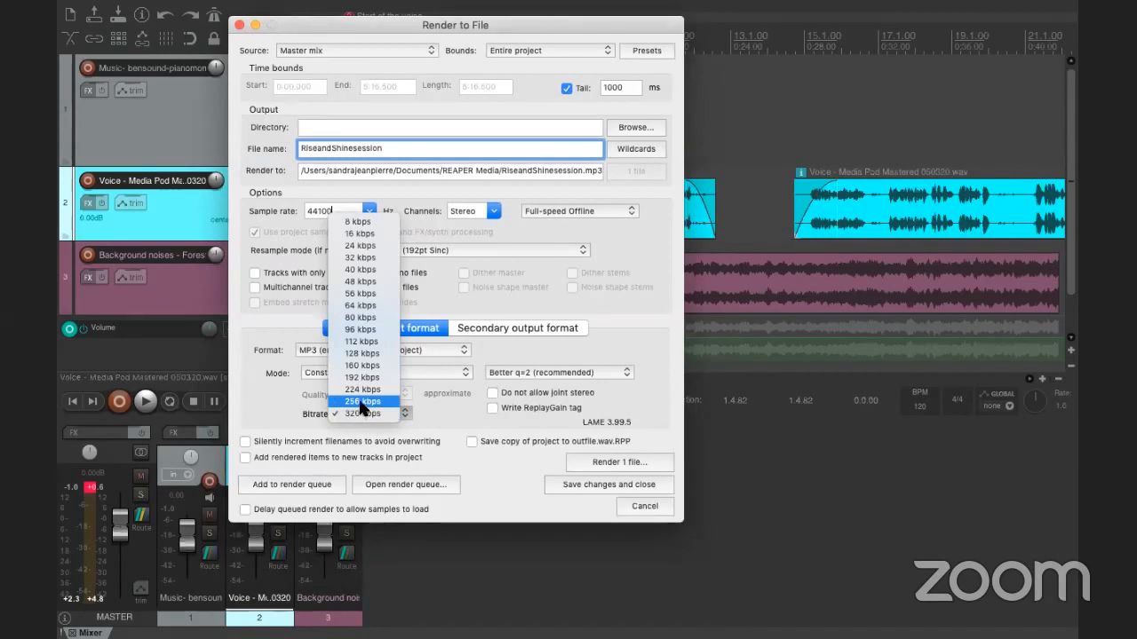
click(368, 414)
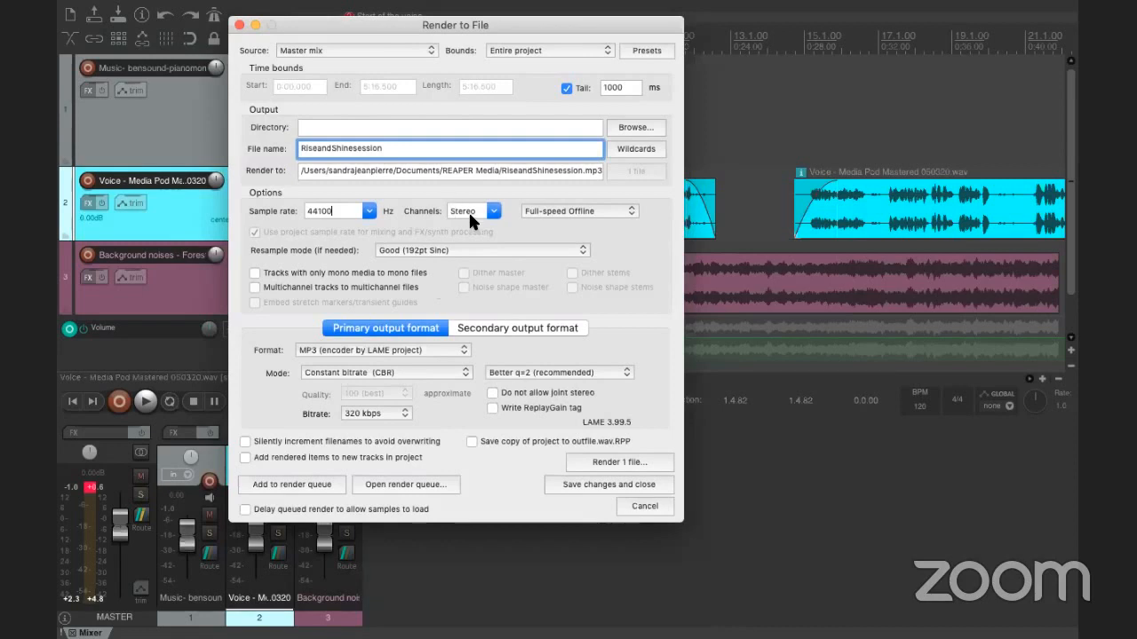
Review the channel options, keep Stereo, and render the project to the MP3 file.
click(493, 211)
click(492, 214)
click(492, 213)
click(494, 214)
click(493, 212)
click(494, 215)
click(598, 463)
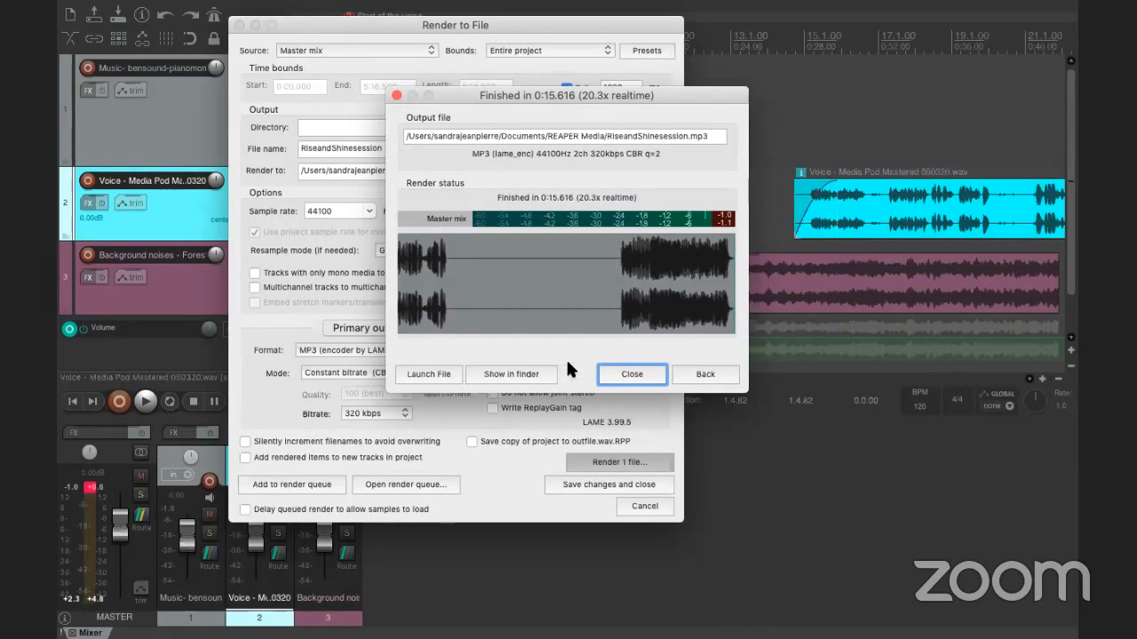
Switch to Finder and locate the rendered RiseandShinesession.mp3 in the REAPER Media folder.
key(ctrl+Up)
click(561, 103)
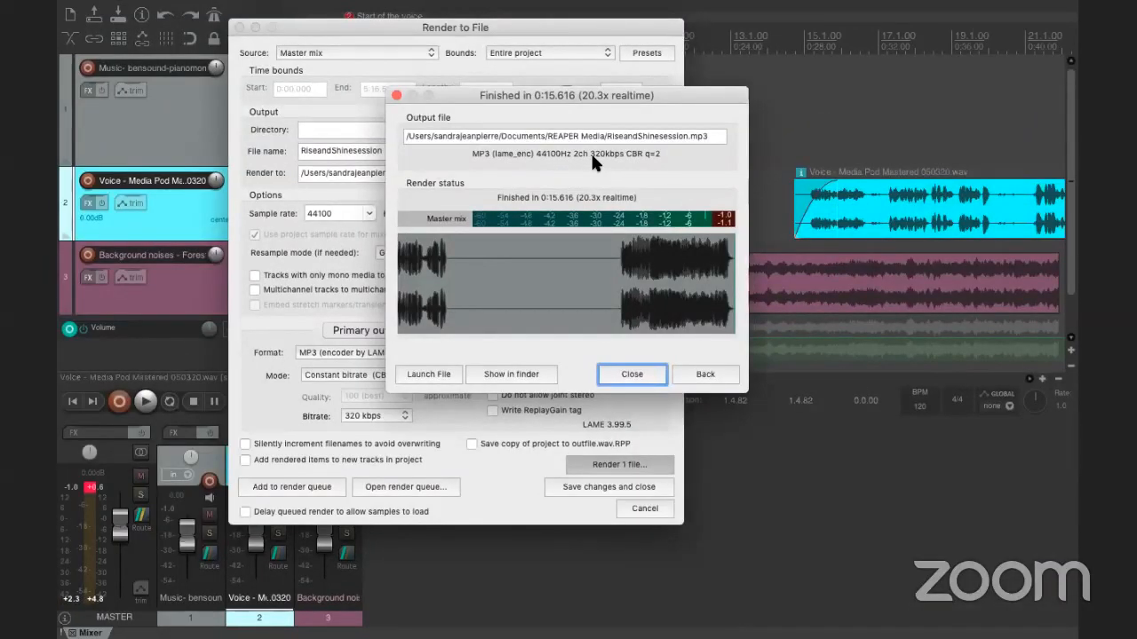
key(ctrl+Left)
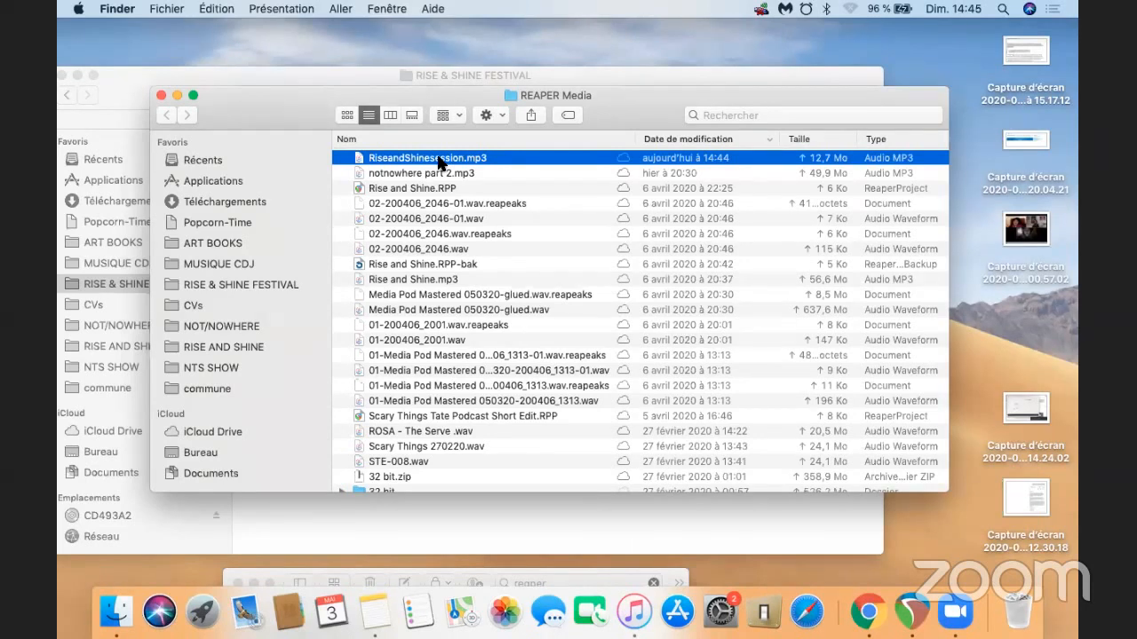
Preview the rendered RiseandShinesession.mp3 in Finder and close the preview.
key(space)
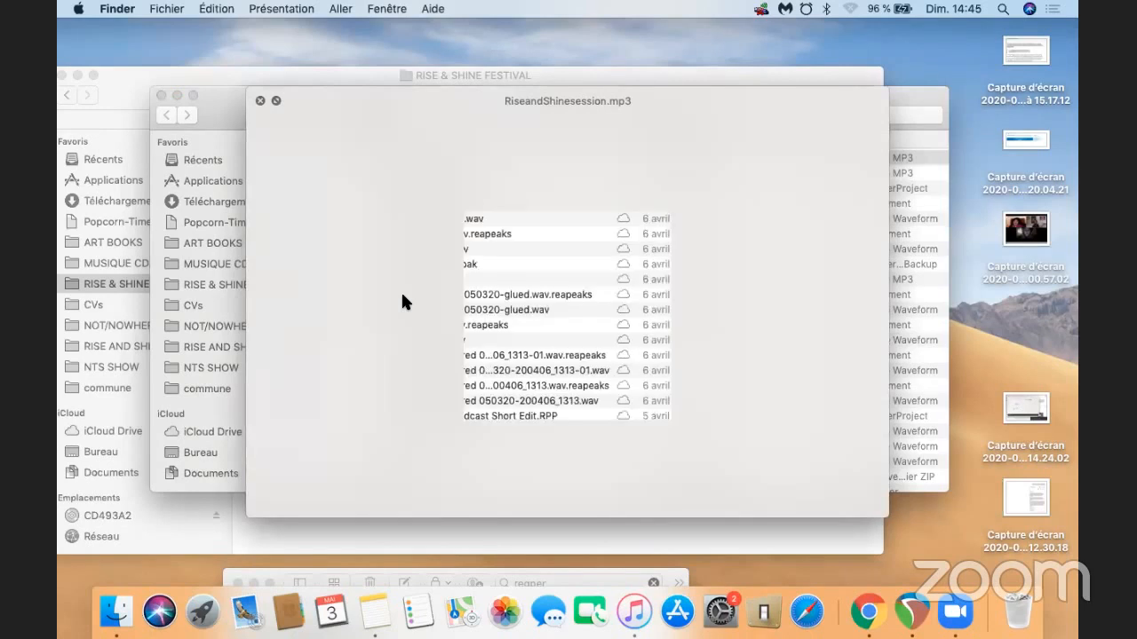
key(space)
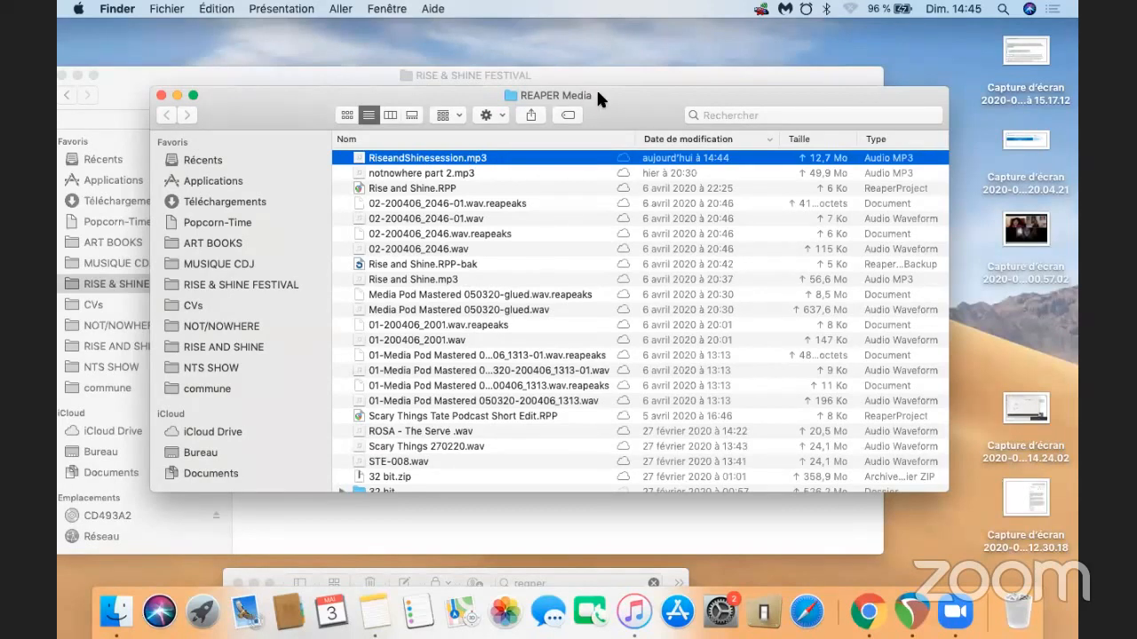
drag(595, 93, 594, 100)
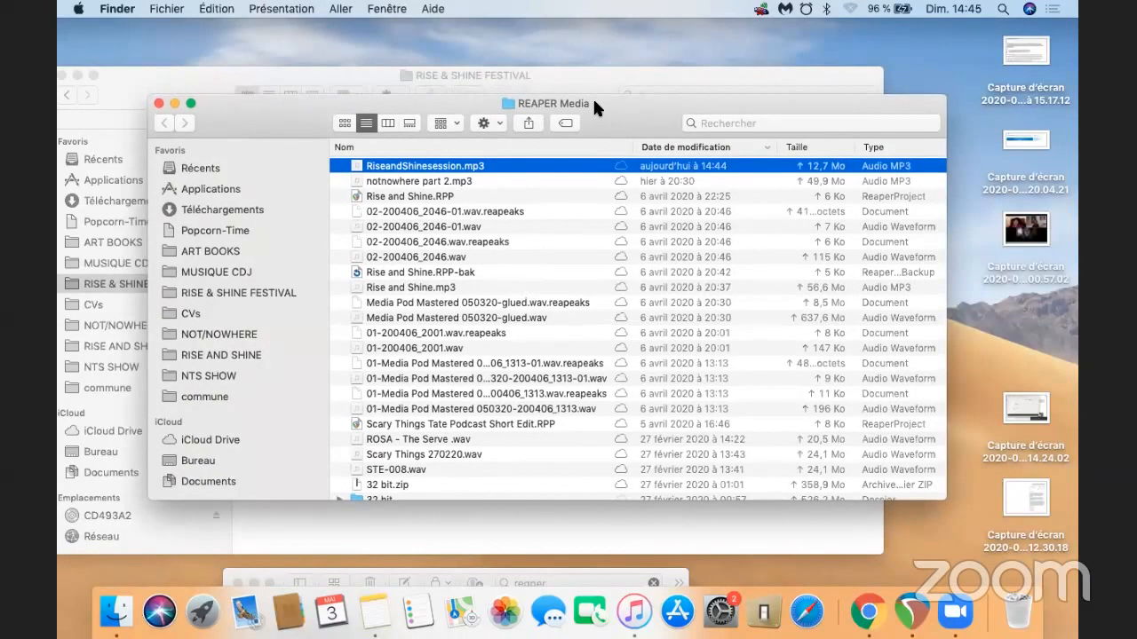
Switch back to REAPER and close the finished render report to return to the project.
key(ctrl+Up)
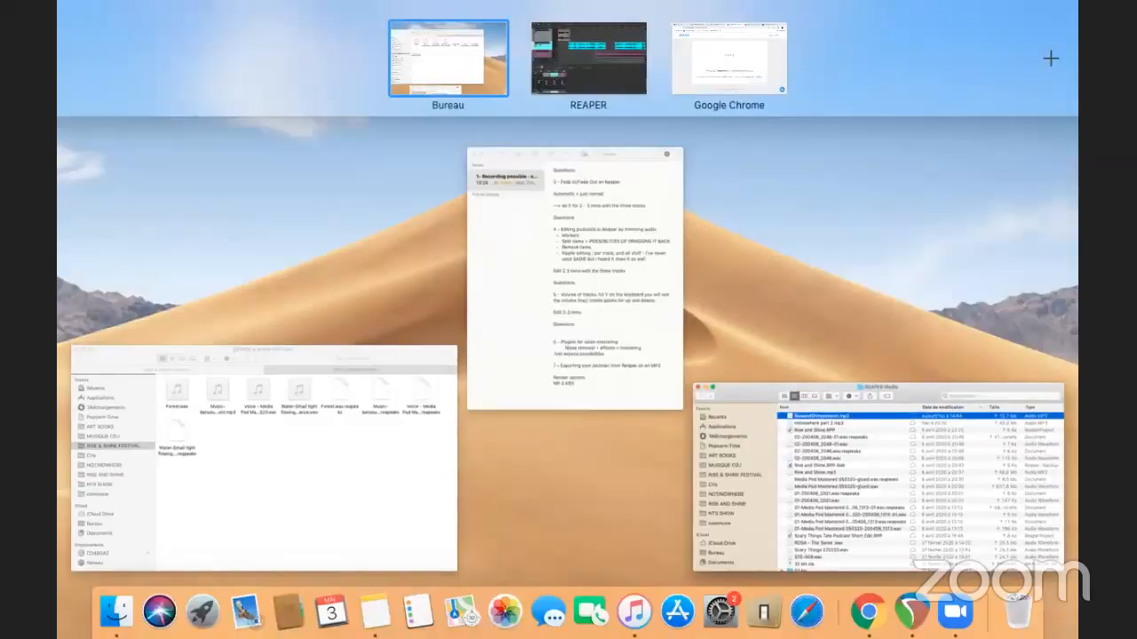
click(631, 67)
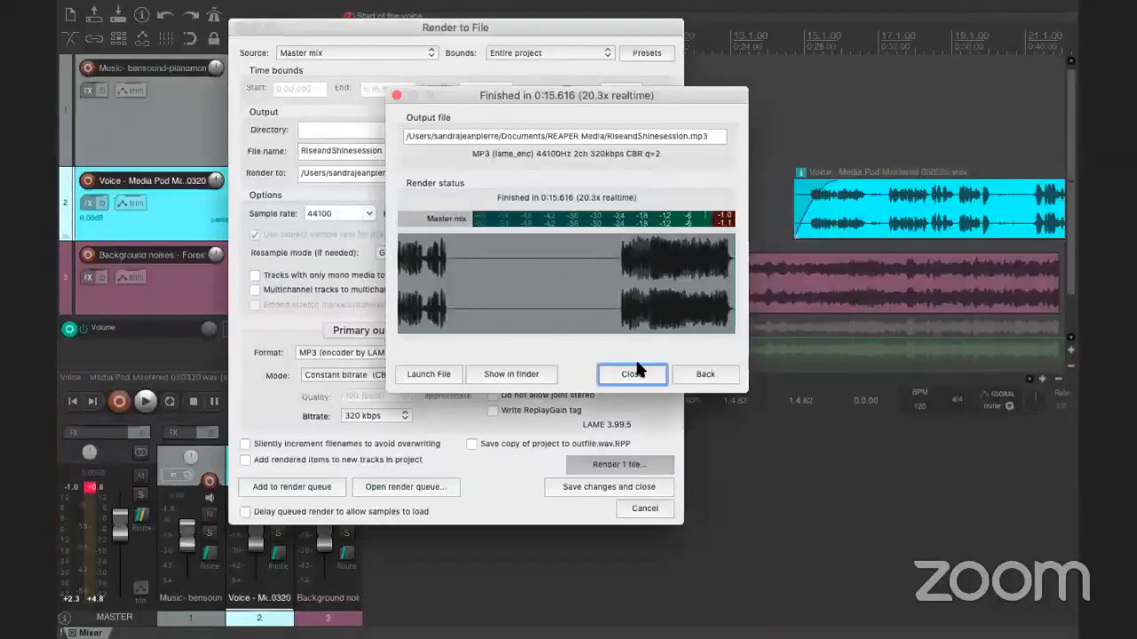
click(633, 373)
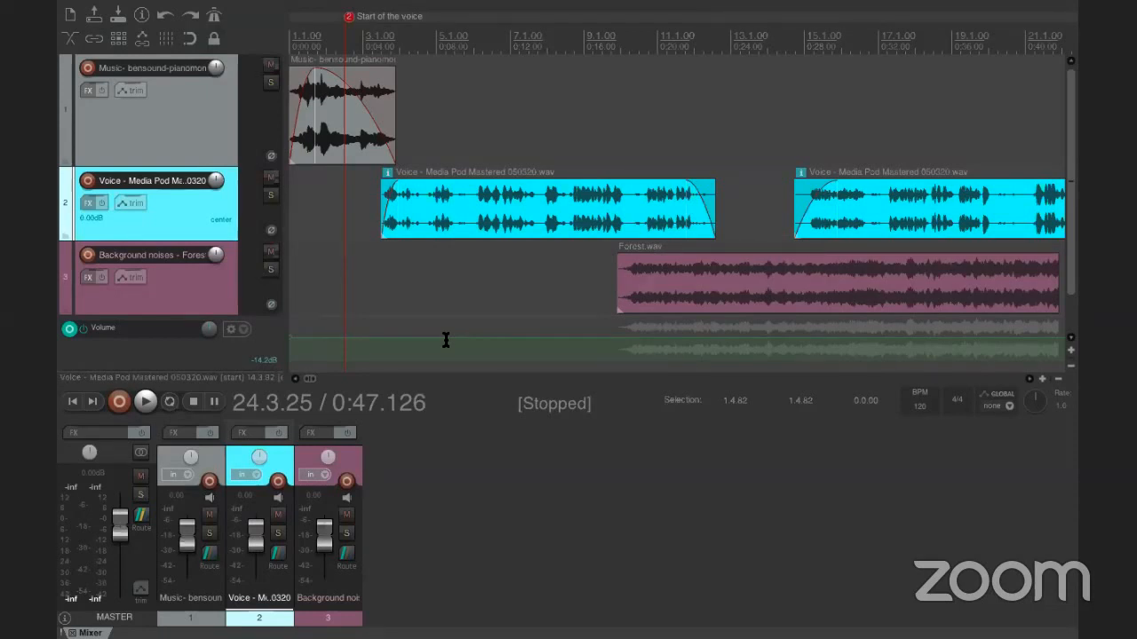
mouse_move(804, 5)
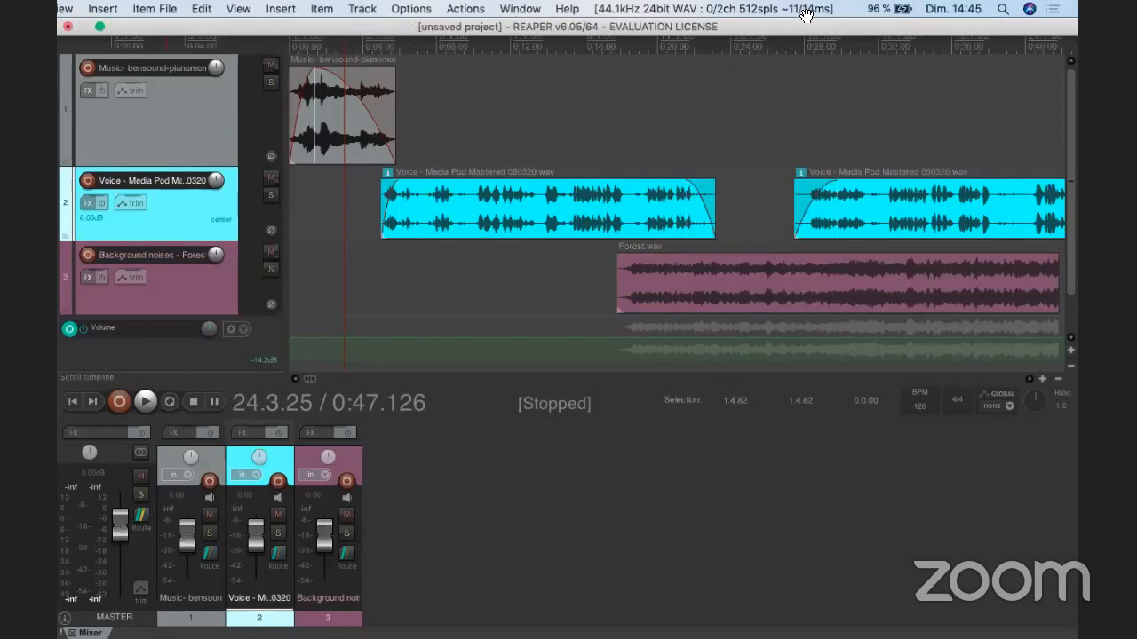